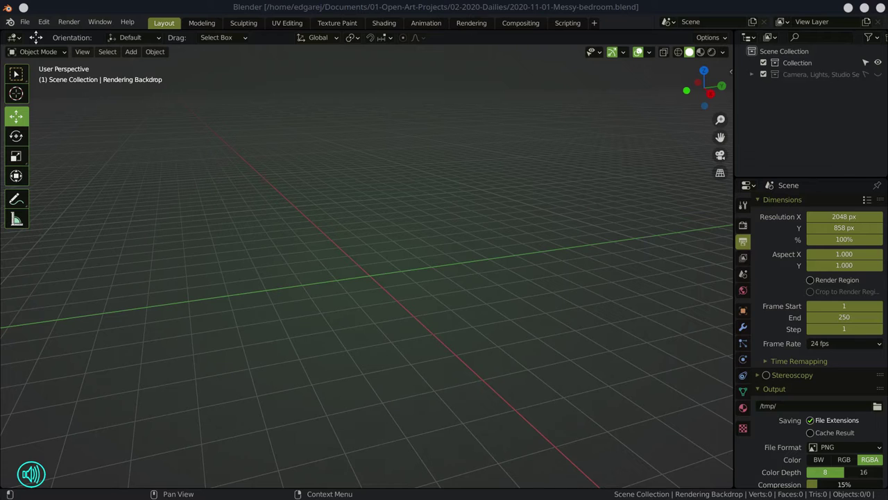
# - Set the render output resolution to 3000 px in X and 2000 px in Y
pyautogui.click(762, 5)
pyautogui.click(846, 216)
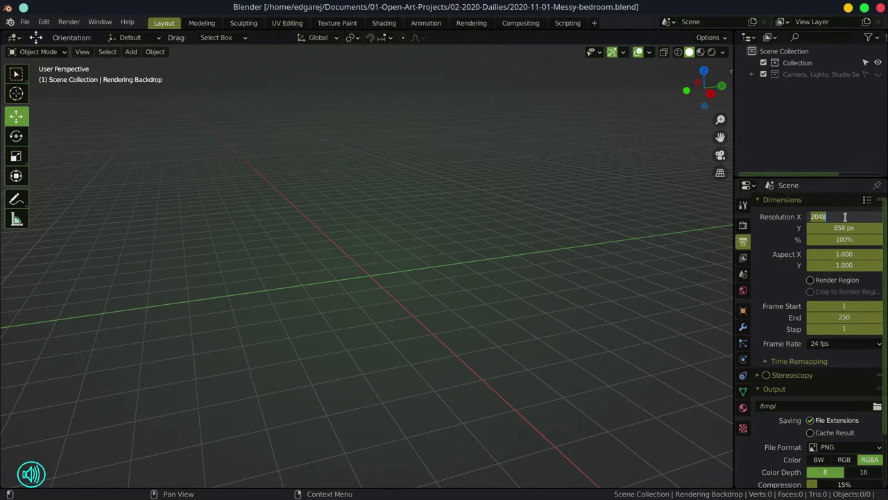
pyautogui.write('3000')
pyautogui.press('Tab')
pyautogui.write('2000')
pyautogui.press('Return')
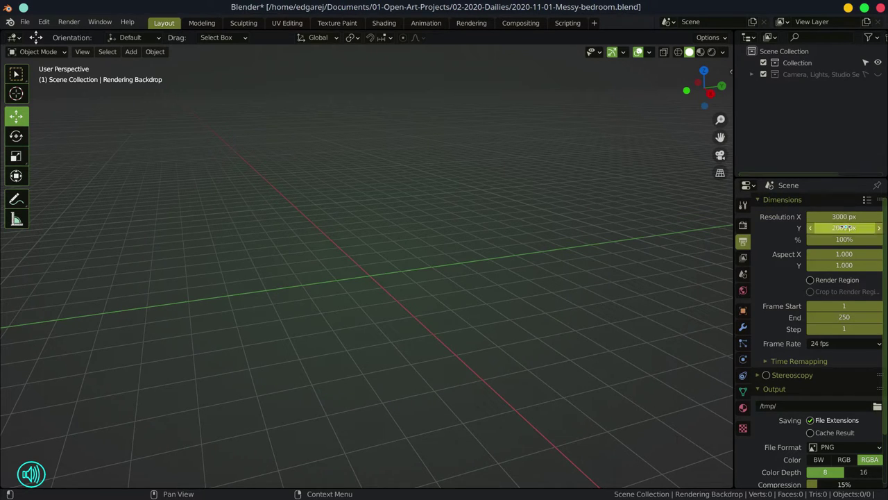
# - Set the render output resolution to 2000 px in X and 3000 px in Y and save the file
pyautogui.click(843, 217)
pyautogui.write('2000')
pyautogui.press('Tab')
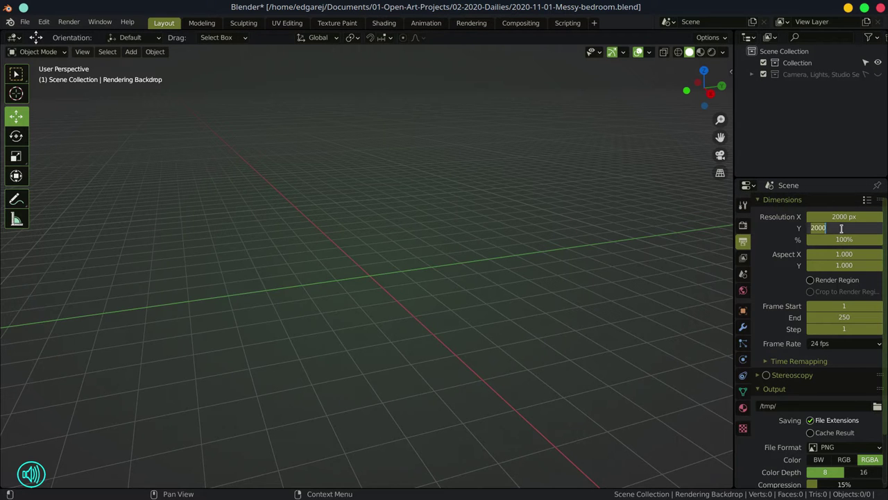
pyautogui.write('3000')
pyautogui.press('Return')
pyautogui.click(24, 22)
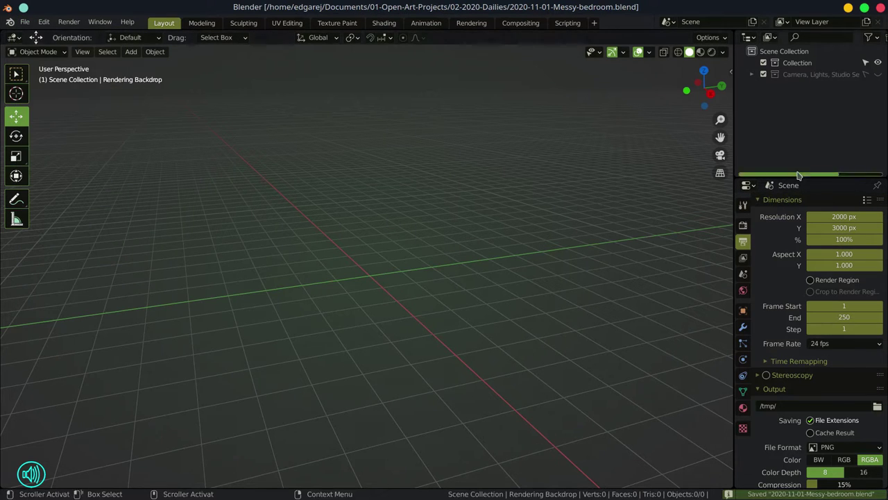
# - Make Collection the active collection and add an Archimesh room to it
pyautogui.click(797, 63)
pyautogui.press('n')
pyautogui.click(728, 192)
pyautogui.click(614, 80)
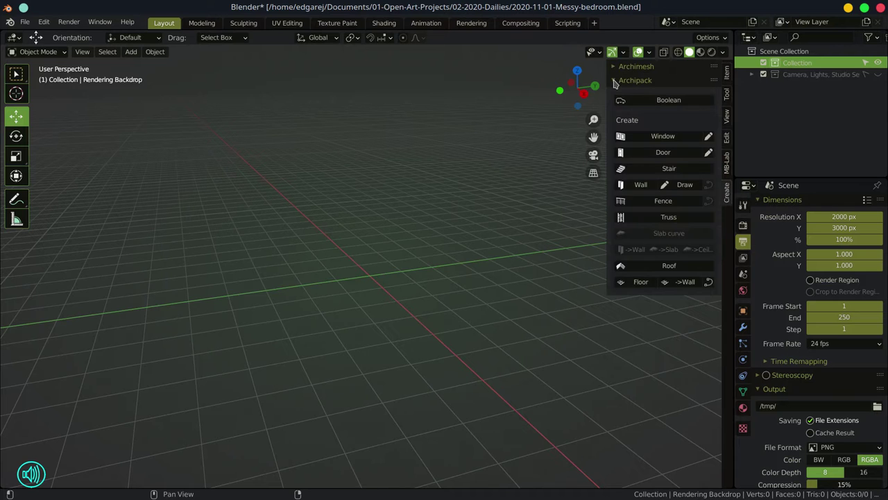
pyautogui.click(614, 80)
pyautogui.click(613, 66)
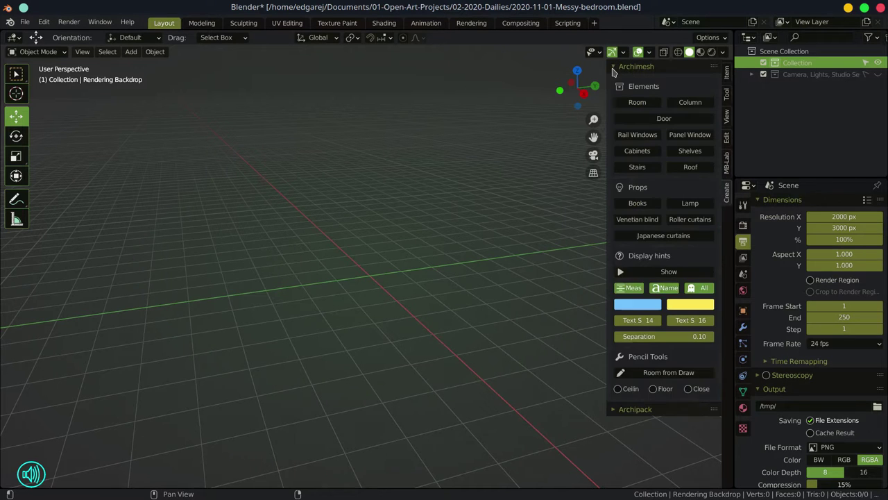
pyautogui.click(638, 102)
# - Set the room's number of walls to 3 and turn off its wall closing option
pyautogui.moveTo(474, 217); pyautogui.dragTo(350, 250)
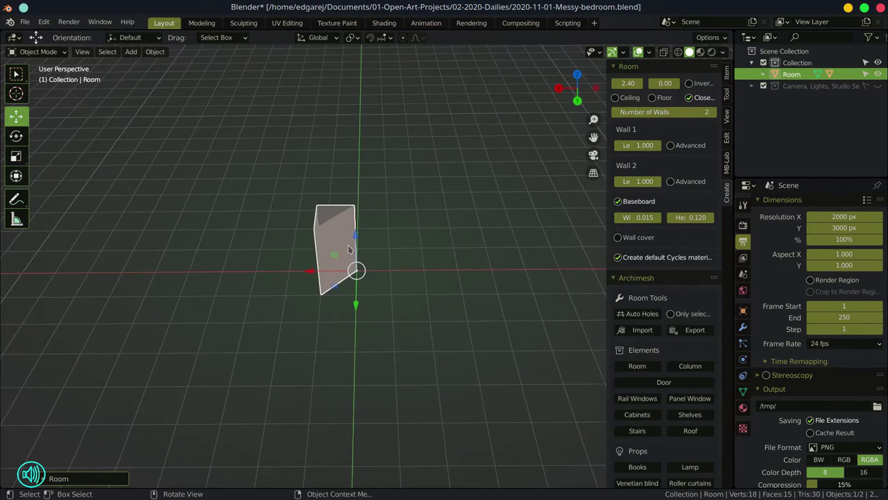
pyautogui.click(712, 111)
pyautogui.moveTo(491, 266); pyautogui.dragTo(436, 294)
pyautogui.click(694, 98)
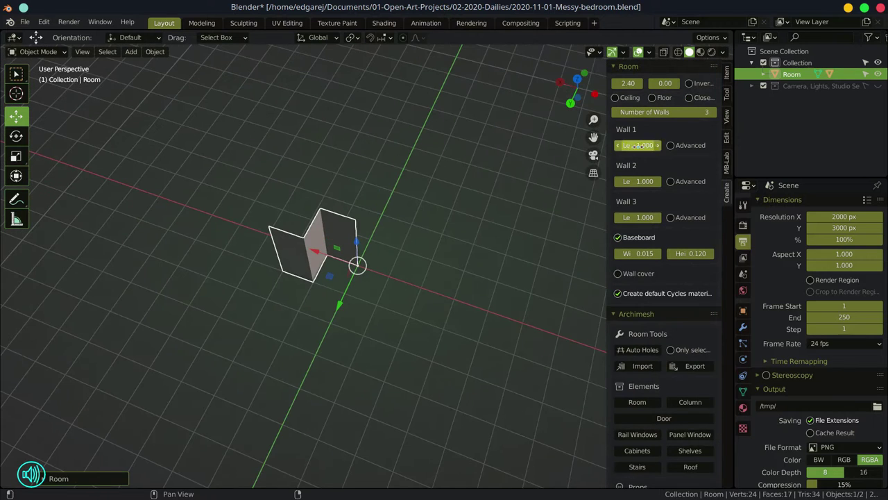
# - Set the room's Wall 1 length to 5 and Wall 2 length to 7, and save the file
pyautogui.click(639, 145)
pyautogui.write('5')
pyautogui.press('Return')
pyautogui.click(643, 181)
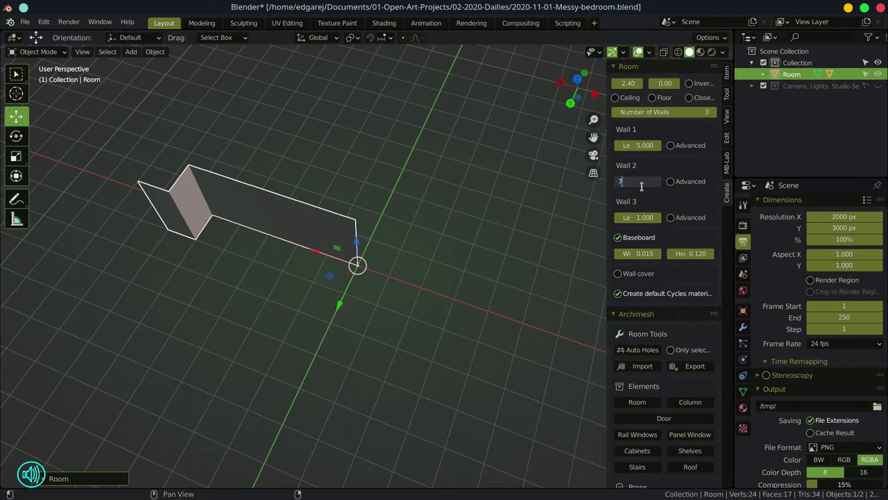
pyautogui.write('7')
pyautogui.press('Return')
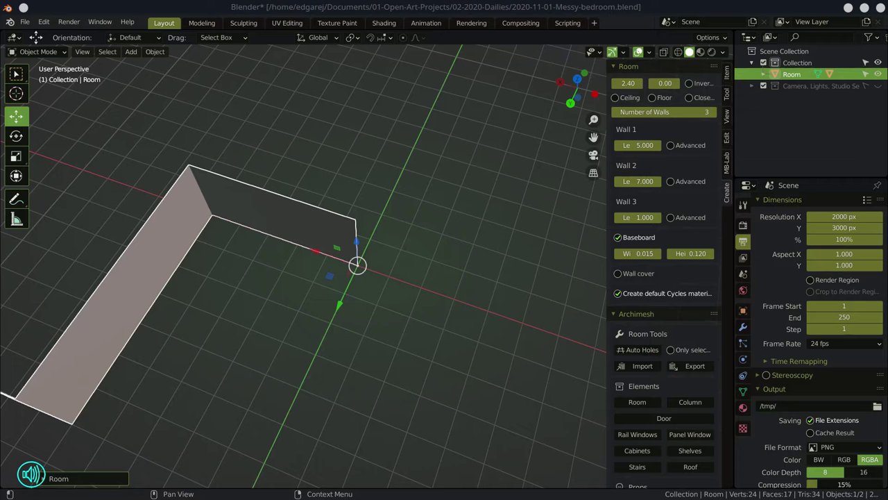
pyautogui.moveTo(349, 330); pyautogui.dragTo(351, 288)
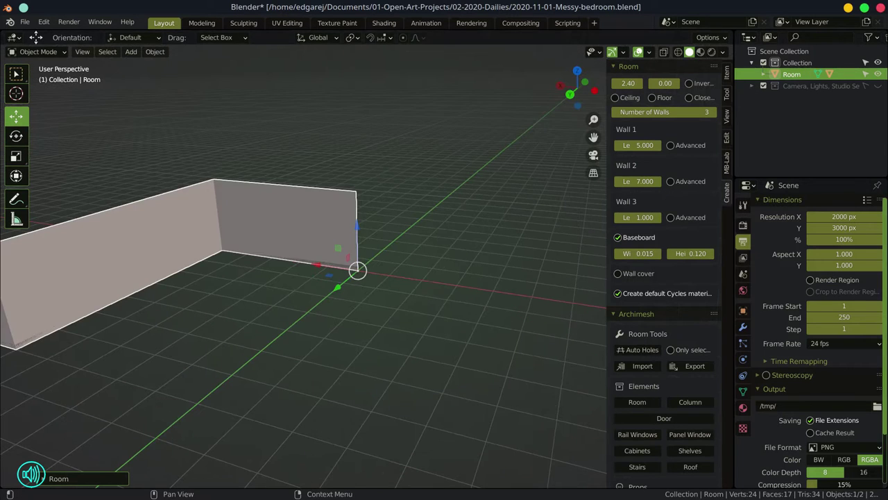
pyautogui.click(25, 21)
pyautogui.click(55, 116)
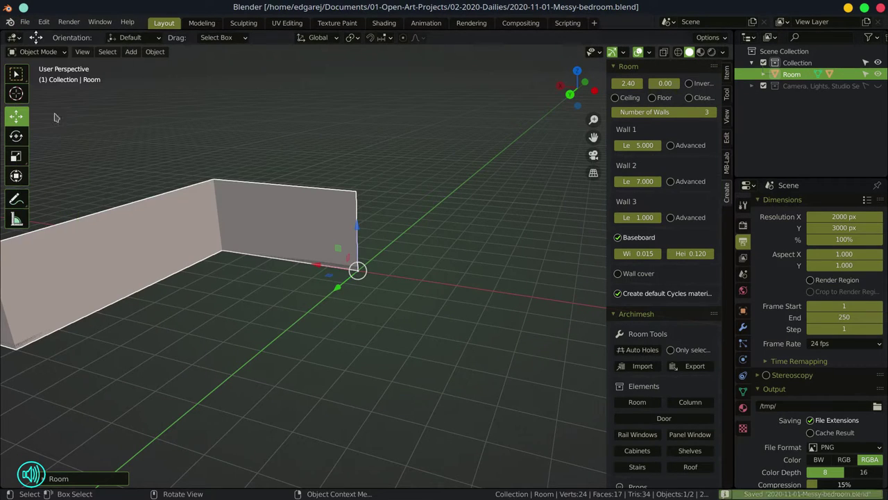
# - Set the room's Wall 3 length to -10
pyautogui.moveTo(288, 347); pyautogui.dragTo(406, 354)
pyautogui.click(646, 218)
pyautogui.write('-10')
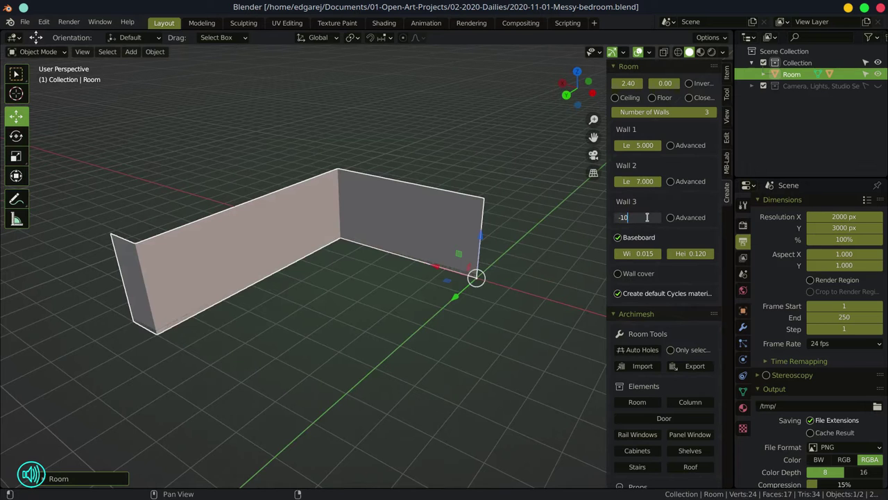
pyautogui.press('Return')
# - Set the room's Wall 3 length to -7 so it runs parallel to Wall 1
pyautogui.click(647, 218)
pyautogui.write('-7')
pyautogui.press('Return')
pyautogui.moveTo(410, 283); pyautogui.dragTo(359, 252)
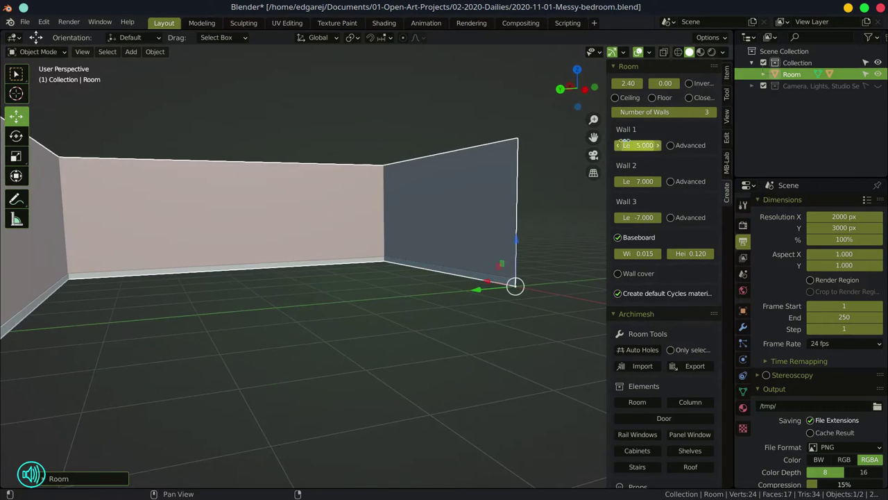
# - Enable the room's ceiling and floor and select all objects
pyautogui.click(616, 98)
pyautogui.click(653, 98)
pyautogui.press('a')
pyautogui.moveTo(379, 317); pyautogui.dragTo(481, 305)
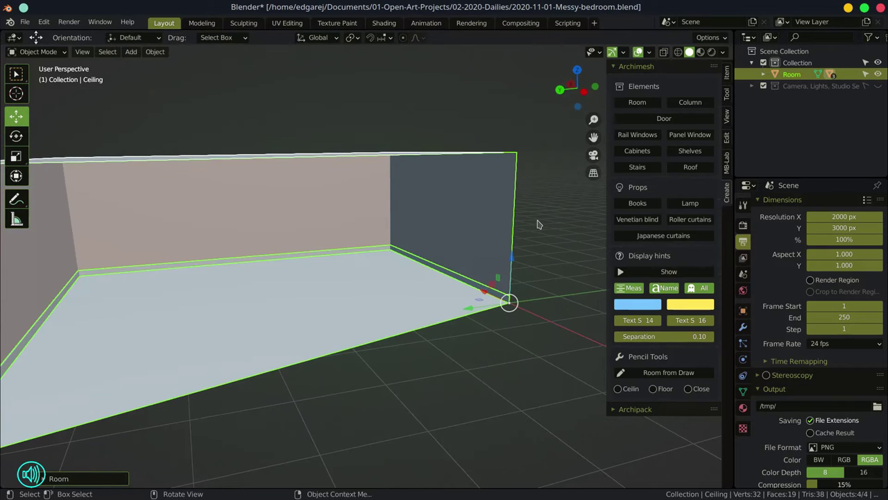
pyautogui.click(690, 135)
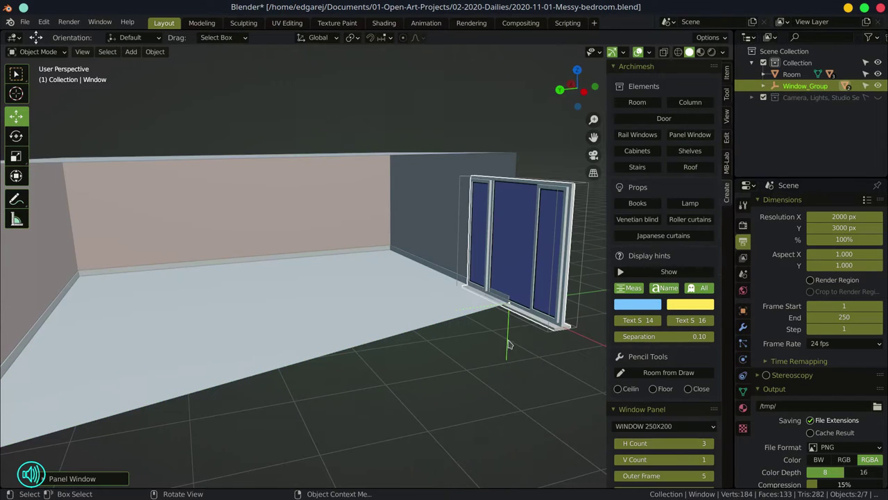
pyautogui.press('Delete')
pyautogui.click(689, 137)
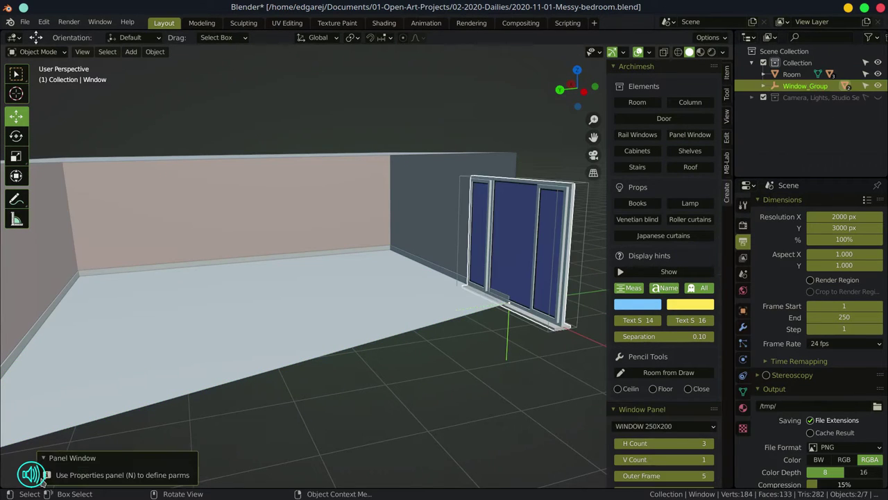
pyautogui.hotkey('ctrl', 'z')
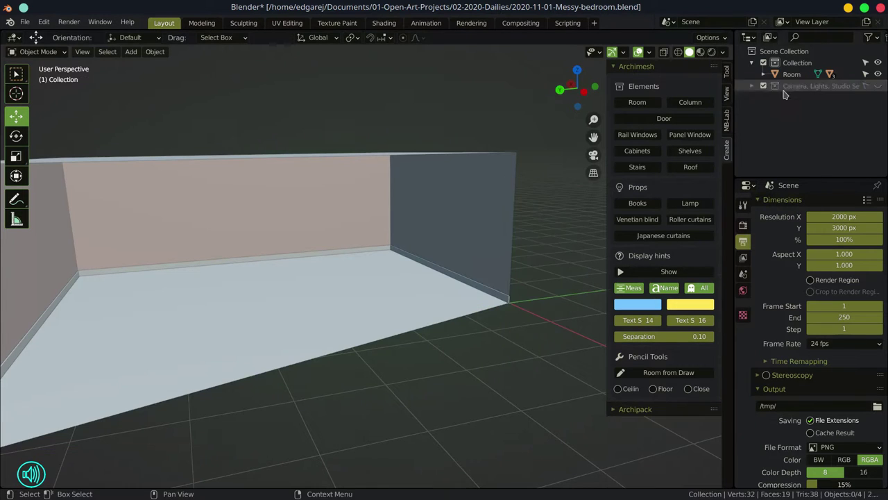
# - Add an Archimesh panel window and set both its H Count and V Count to 2
pyautogui.click(687, 138)
pyautogui.moveTo(719, 360); pyautogui.dragTo(720, 375)
pyautogui.scroll(-4, 720, 375)
pyautogui.click(710, 330)
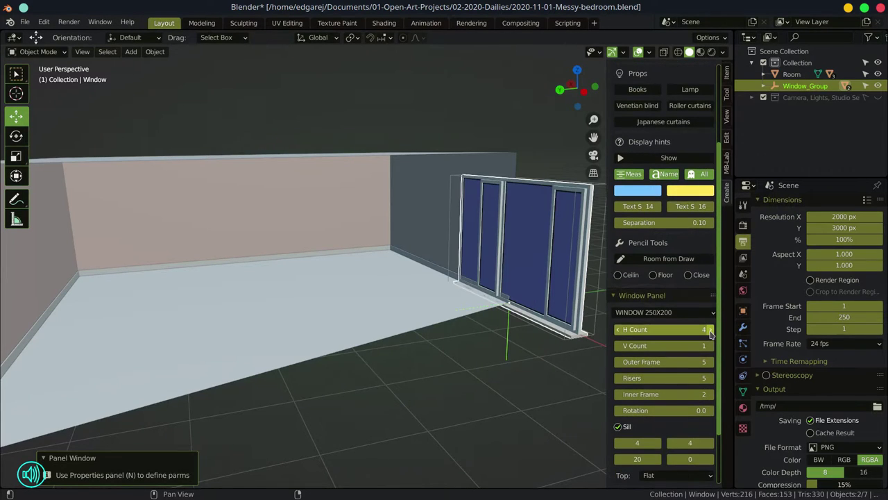
pyautogui.click(710, 330)
pyautogui.click(710, 346)
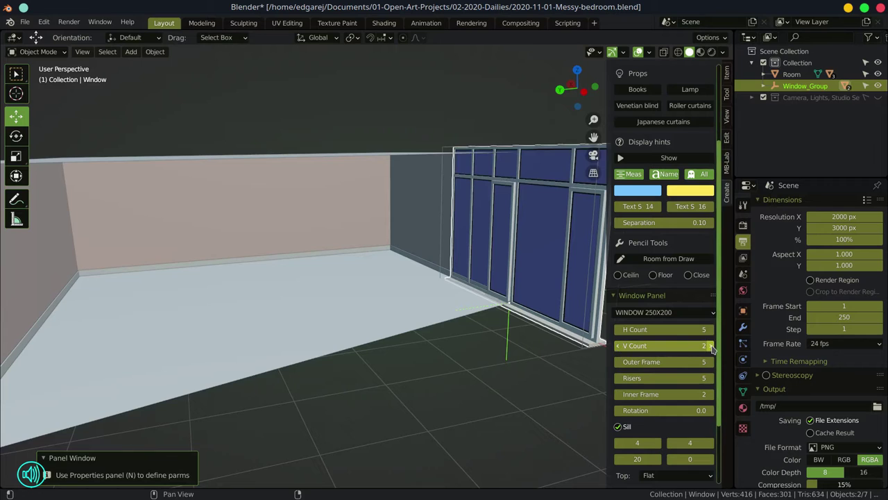
pyautogui.click(619, 329)
pyautogui.click(618, 330)
pyautogui.click(619, 329)
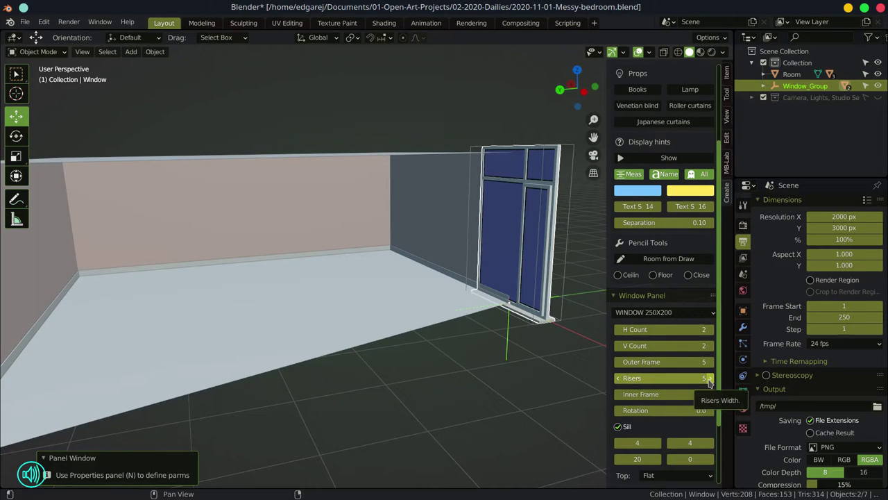
pyautogui.scroll(-2, 634, 439)
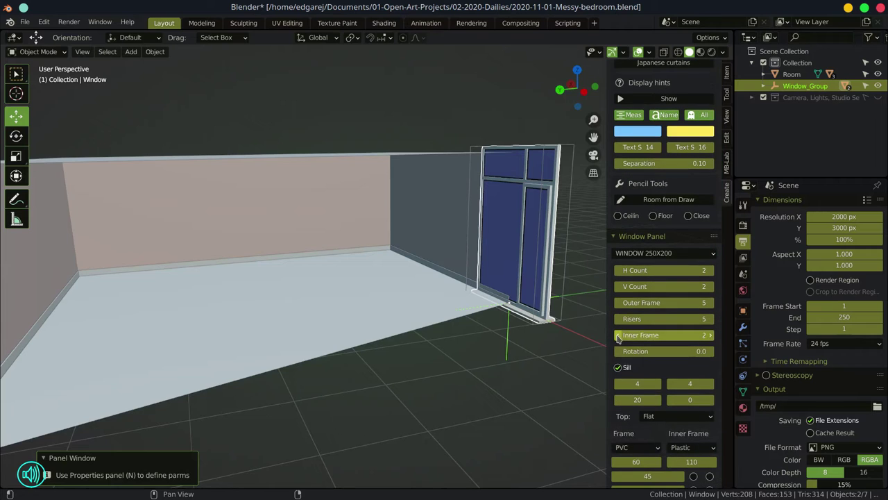
# - Select the window group's parent empty and move it along the X axis into the room's 5 m wall
pyautogui.click(507, 352)
pyautogui.press('g')
pyautogui.press('x')
pyautogui.click(441, 352)
pyautogui.moveTo(442, 353); pyautogui.dragTo(467, 338)
# - Widen the window group by scaling it about 1.505 along the X axis
pyautogui.click(11, 161)
pyautogui.moveTo(419, 222); pyautogui.dragTo(420, 228)
pyautogui.moveTo(385, 265); pyautogui.dragTo(365, 263)
pyautogui.moveTo(467, 313); pyautogui.dragTo(437, 311)
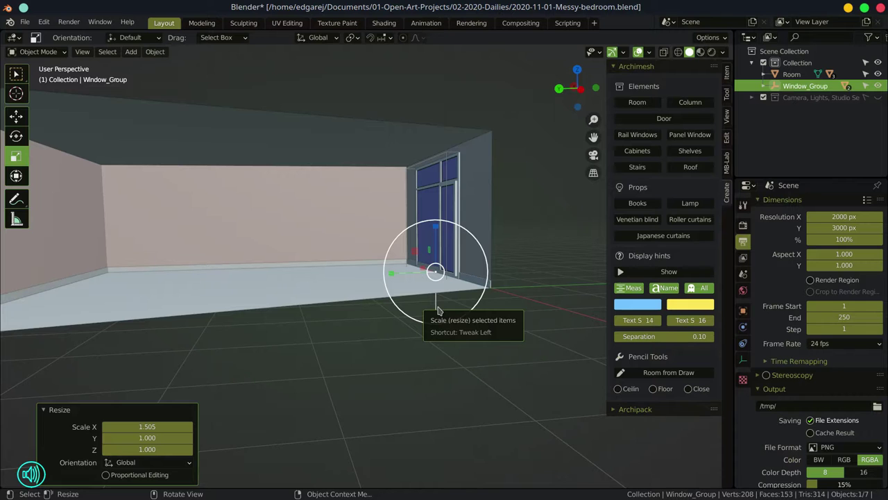
# - Edit the room mesh and cut two vertical edge loops in the window wall, one along each side of the window
pyautogui.moveTo(266, 300); pyautogui.dragTo(435, 312)
pyautogui.click(372, 295)
pyautogui.press('Tab')
pyautogui.hotkey('alt', 'a')
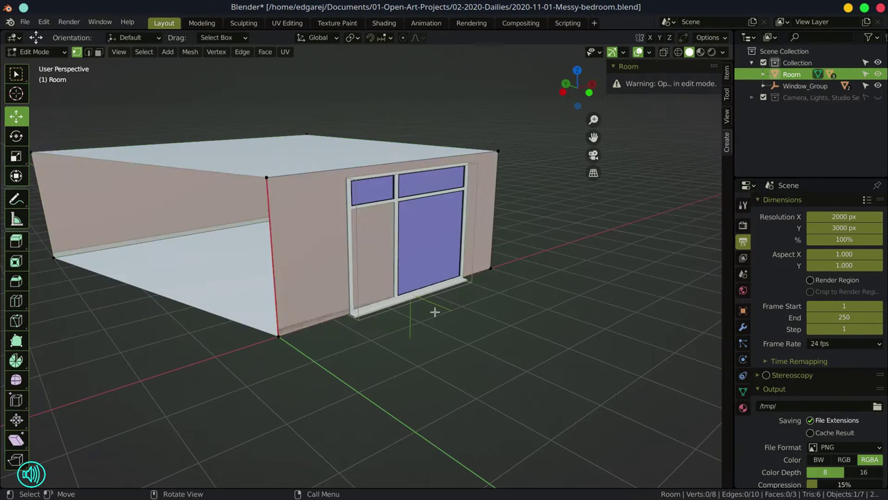
pyautogui.hotkey('ctrl', 'r')
pyautogui.click(316, 182)
pyautogui.click(292, 179)
pyautogui.moveTo(472, 274); pyautogui.dragTo(421, 261)
pyautogui.hotkey('alt', 'a')
pyautogui.hotkey('ctrl', 'r')
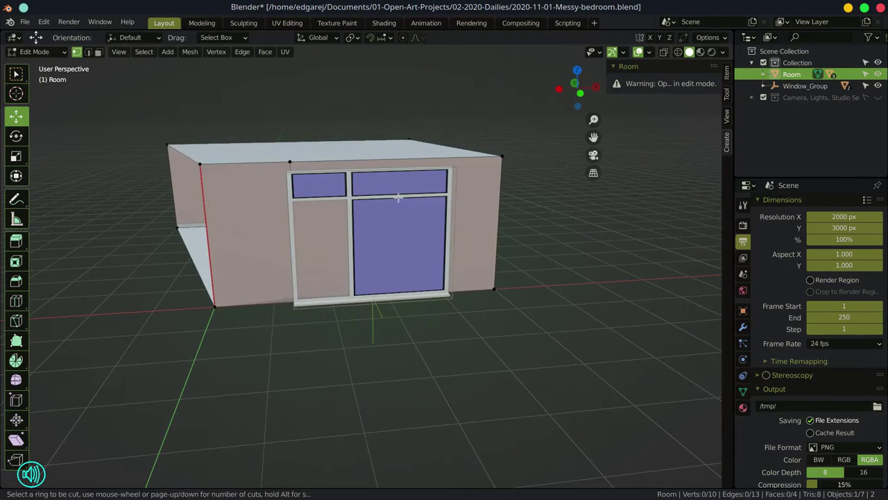
pyautogui.click(399, 197)
pyautogui.click(454, 181)
# - Cut a horizontal edge loop around the room walls, raised to the window's upper edge
pyautogui.hotkey('ctrl', 'r')
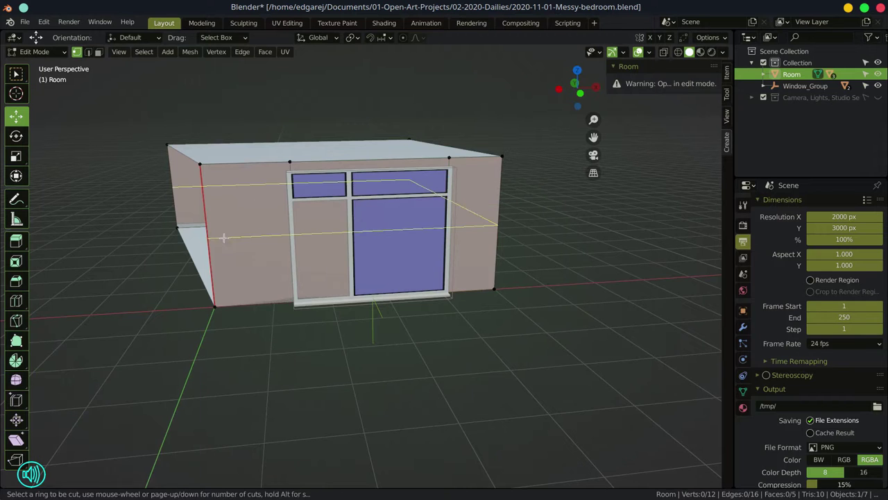
pyautogui.click(223, 238)
pyautogui.click(229, 175)
# - Select the wall face behind the window in face select mode and delete it to open the wall
pyautogui.moveTo(312, 314); pyautogui.dragTo(483, 308)
pyautogui.click(99, 54)
pyautogui.click(435, 223)
pyautogui.press('x')
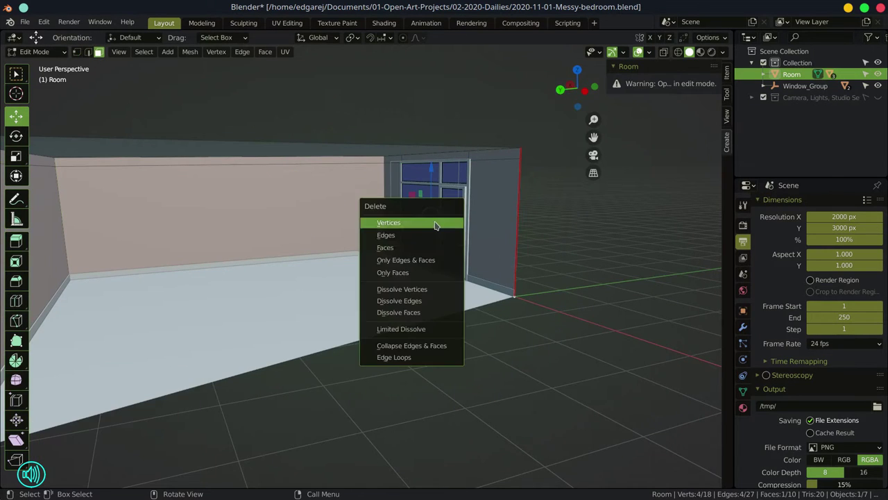
pyautogui.click(386, 247)
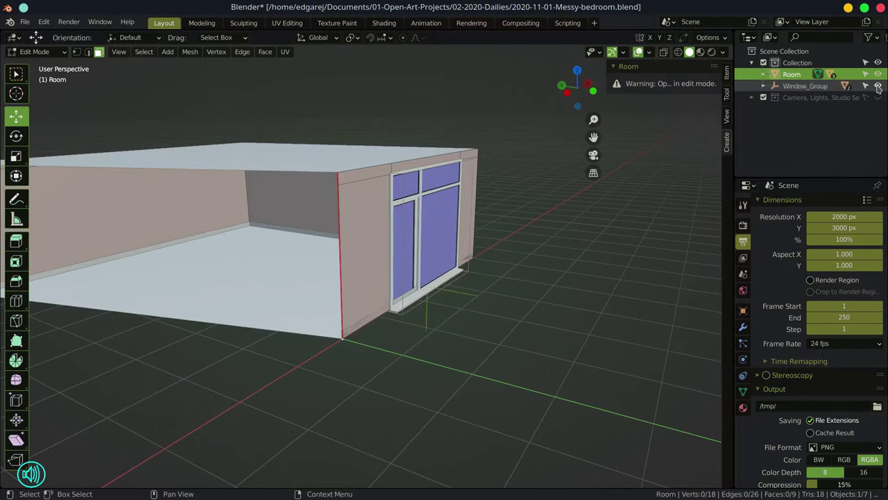
# - Select the Window object inside Window_Group and switch from editing the room to editing the window mesh
pyautogui.click(764, 86)
pyautogui.click(878, 109)
pyautogui.click(878, 109)
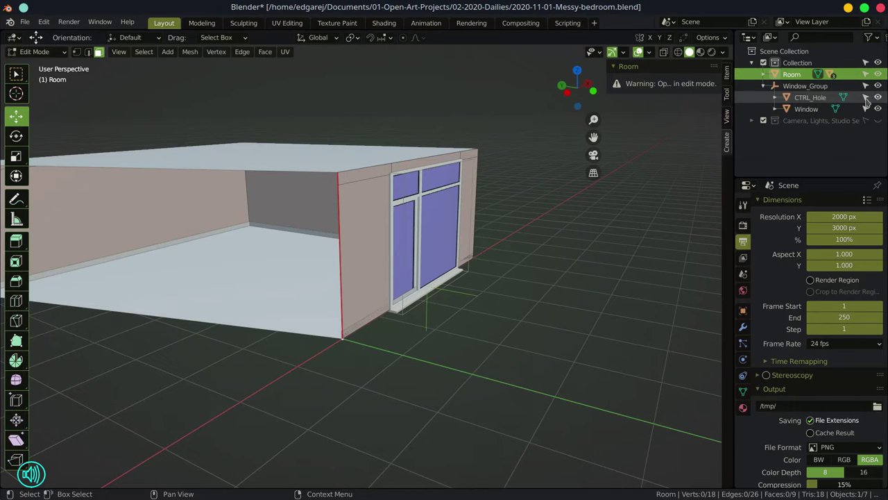
pyautogui.click(776, 98)
pyautogui.click(775, 98)
pyautogui.moveTo(423, 345); pyautogui.dragTo(466, 347)
pyautogui.click(775, 109)
pyautogui.click(810, 109)
pyautogui.moveTo(513, 321); pyautogui.dragTo(453, 320)
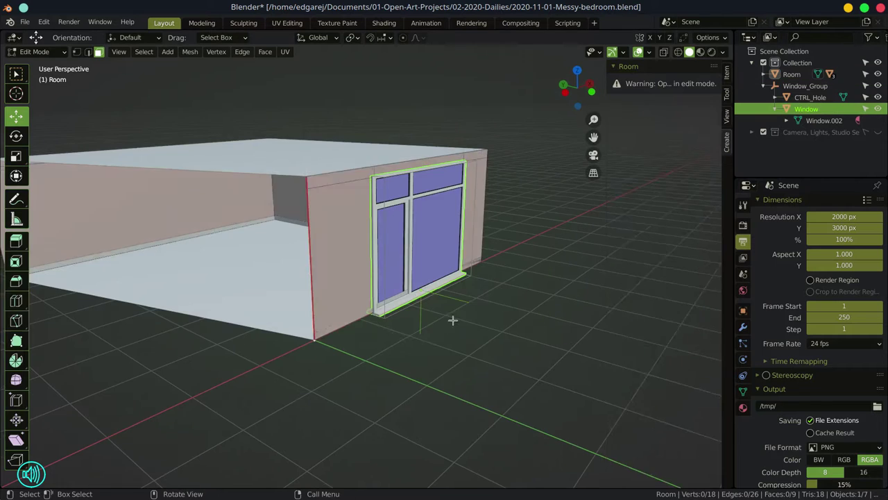
pyautogui.press('Tab')
pyautogui.press('Tab')
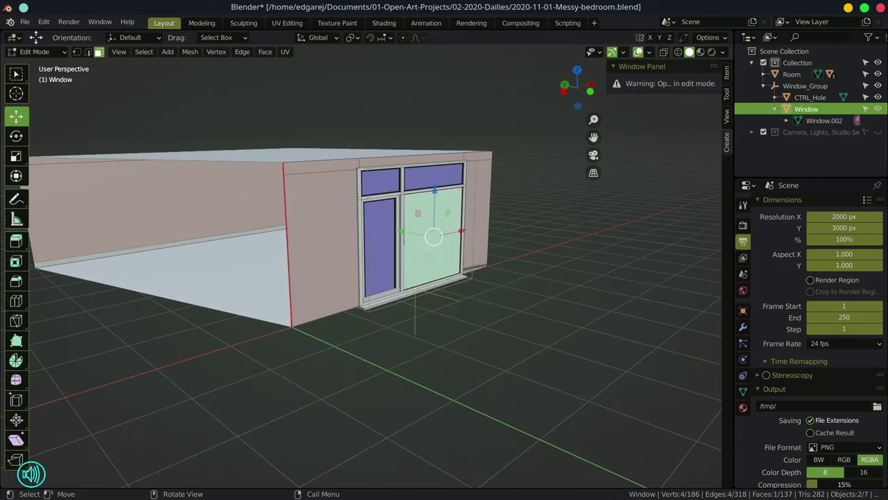
# - Delete the glass pane faces from the window frame, return to Object Mode and deselect everything
pyautogui.press('x')
pyautogui.click(402, 240)
pyautogui.press('x')
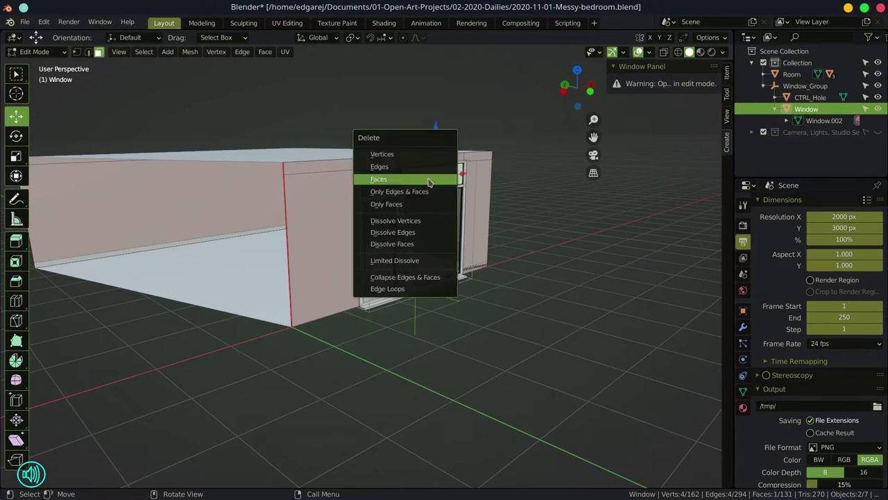
pyautogui.click(388, 182)
pyautogui.press('Tab')
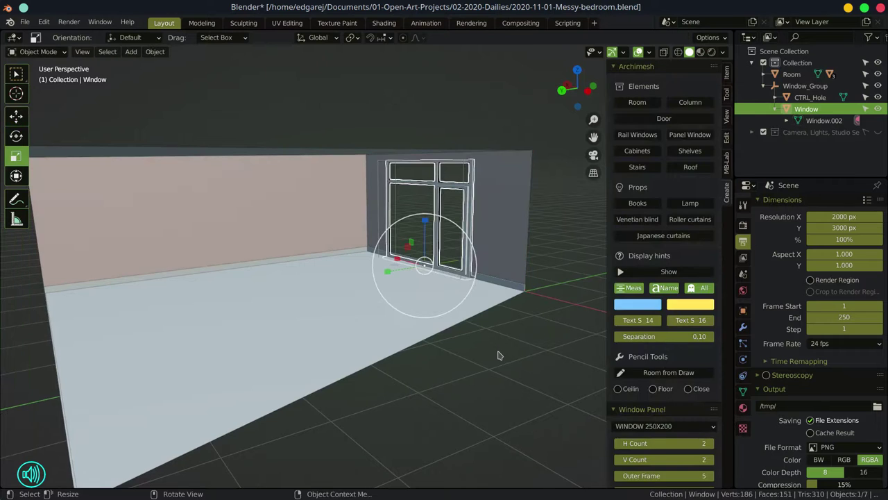
pyautogui.click(499, 368)
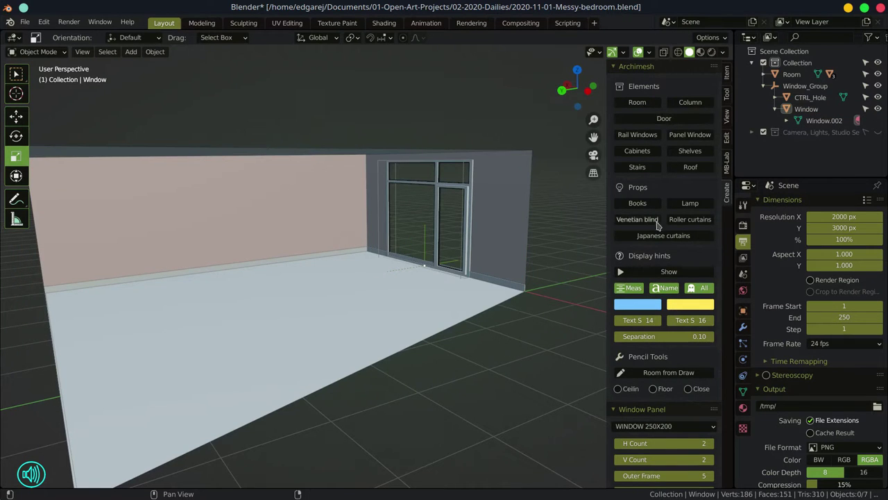
pyautogui.click(489, 393)
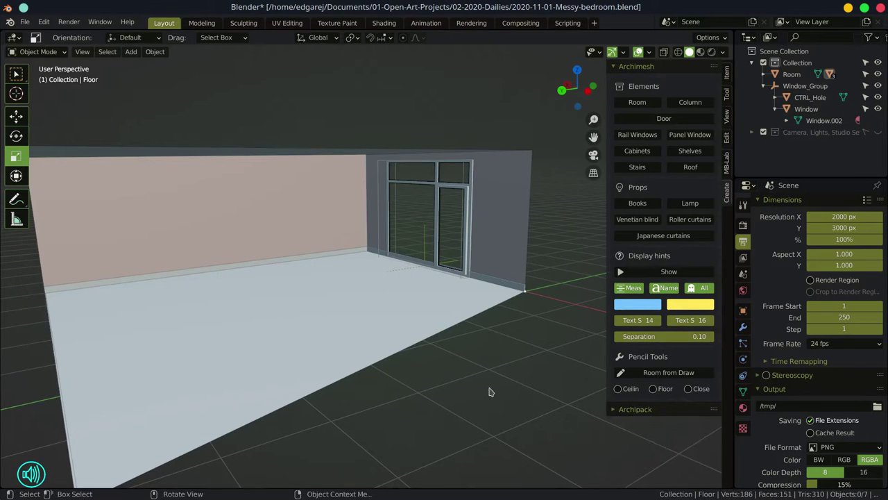
# - Select the room's floor and save the file
pyautogui.click(489, 393)
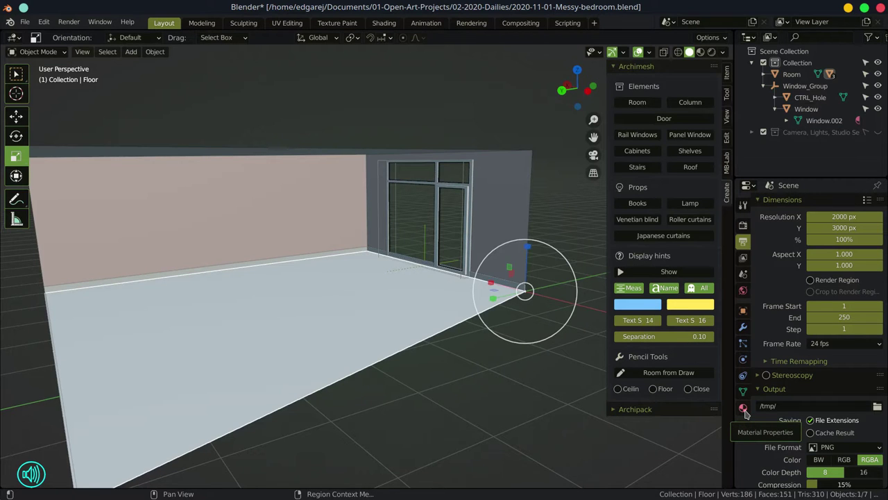
pyautogui.moveTo(416, 370); pyautogui.dragTo(385, 375)
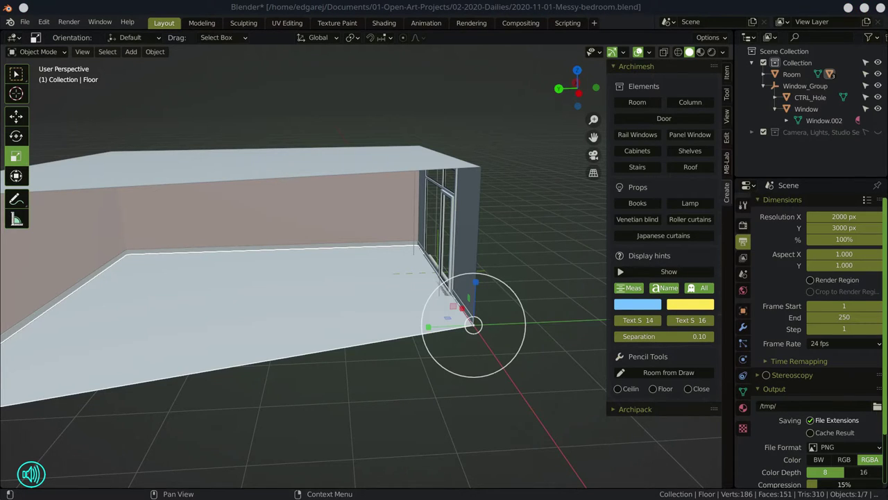
pyautogui.click(24, 22)
pyautogui.click(40, 85)
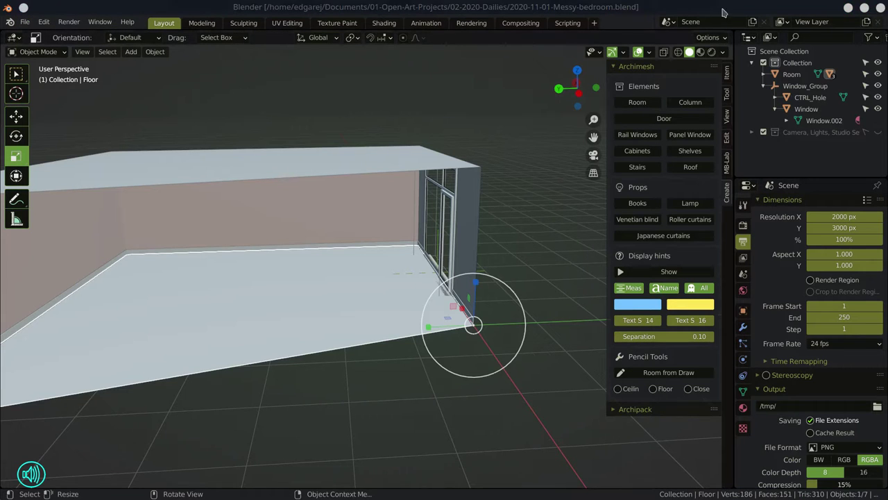
# - Open the world's surface settings and enable the excluded camera and lights collection
pyautogui.click(743, 291)
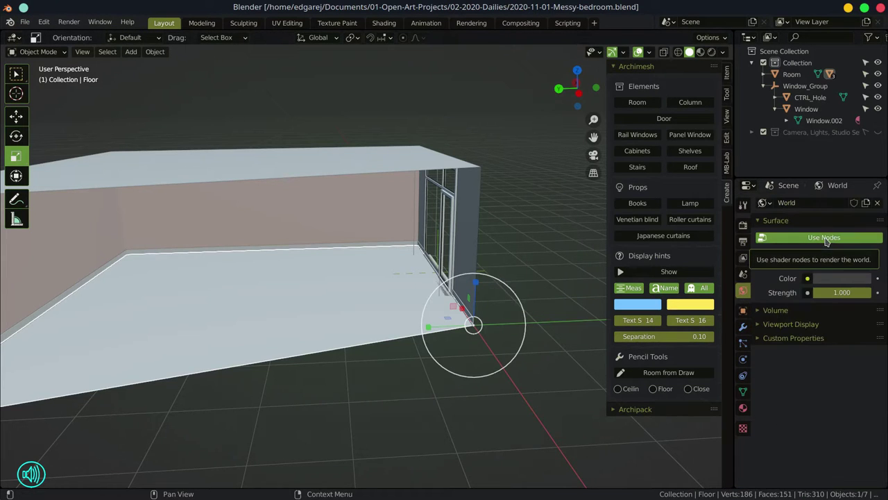
pyautogui.click(824, 238)
pyautogui.click(763, 132)
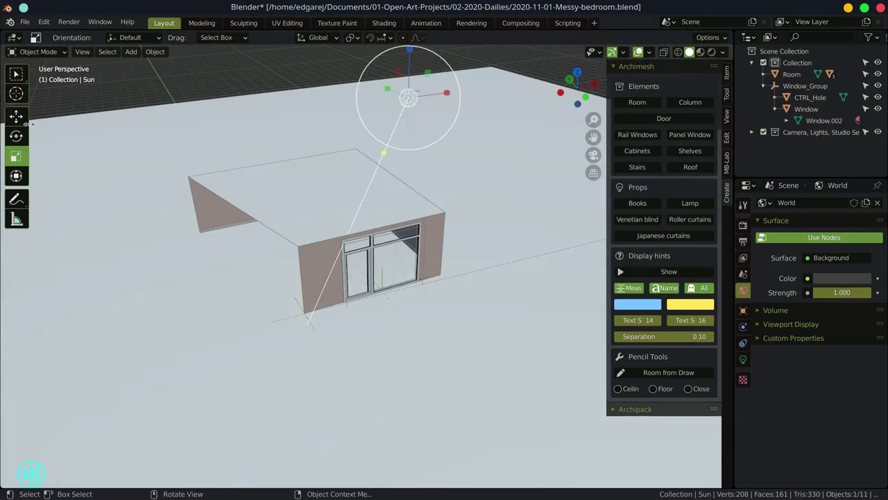
# - Move the Sun outside the window and rotate it about X and Y to aim into the room, with Y turns of -34.4° and 8.6°
pyautogui.click(17, 117)
pyautogui.moveTo(386, 89); pyautogui.dragTo(450, 147)
pyautogui.click(23, 141)
pyautogui.moveTo(392, 134); pyautogui.dragTo(371, 160)
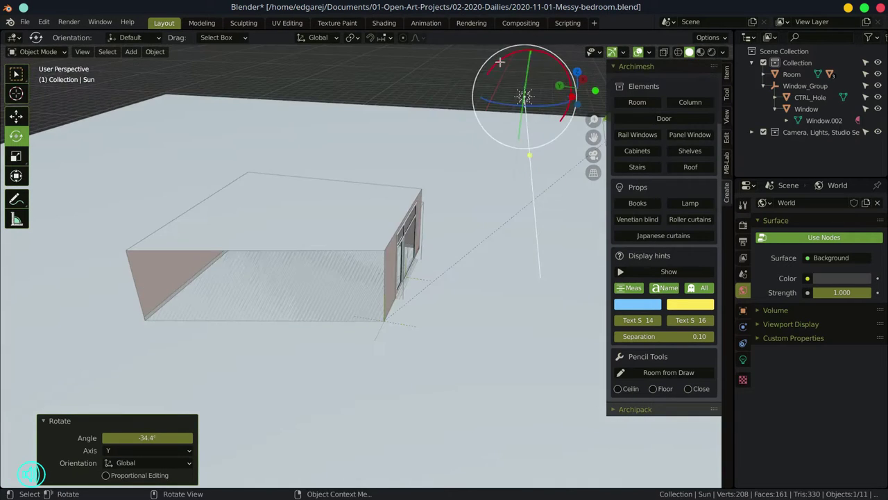
pyautogui.moveTo(500, 63); pyautogui.dragTo(480, 94)
pyautogui.moveTo(410, 84); pyautogui.dragTo(415, 79)
# - Save the file with the repositioned Sun
pyautogui.click(25, 22)
pyautogui.click(43, 97)
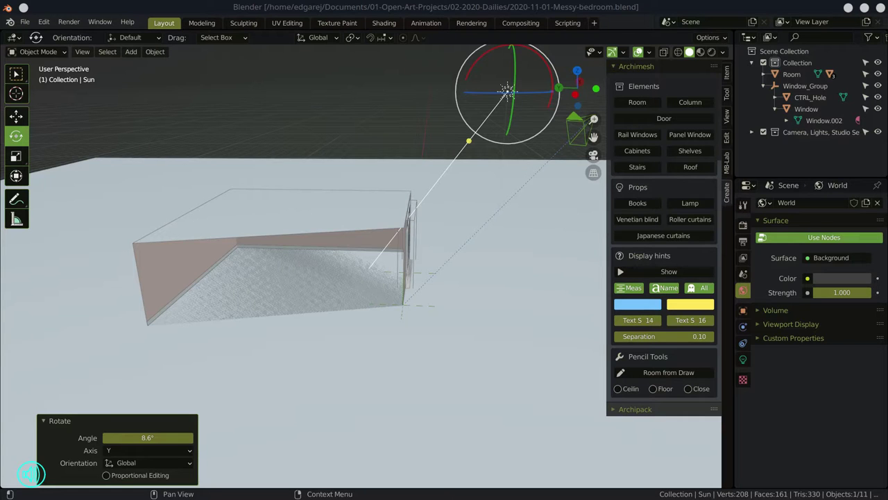
pyautogui.moveTo(456, 269); pyautogui.dragTo(474, 258)
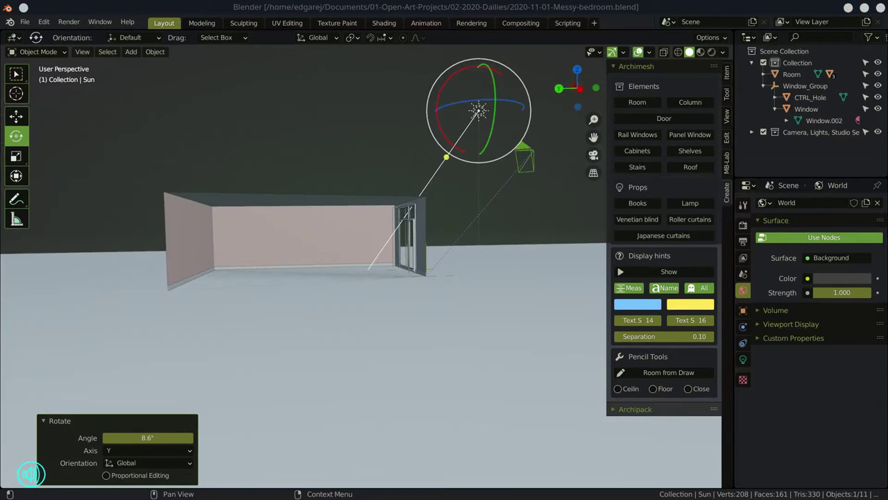
pyautogui.hotkey('ctrl', 's')
# - Preview the room in rendered shading and turn off the world's shader nodes
pyautogui.scroll(5, 366, 255)
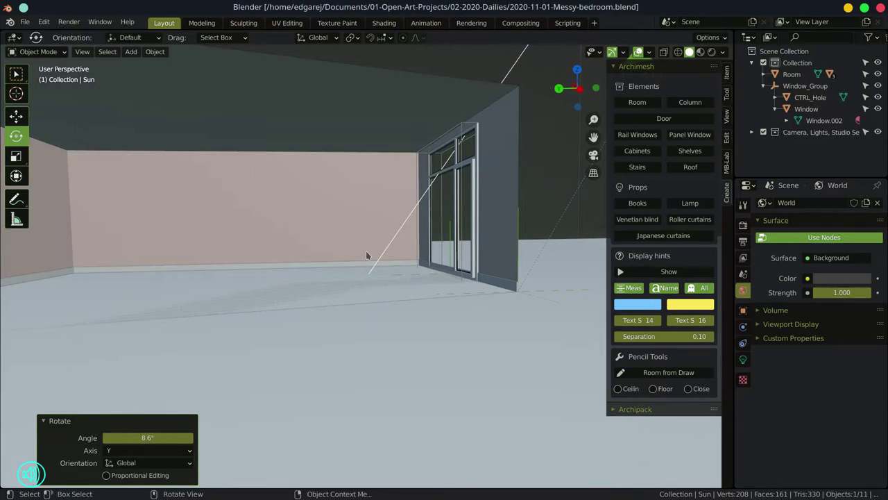
pyautogui.click(712, 53)
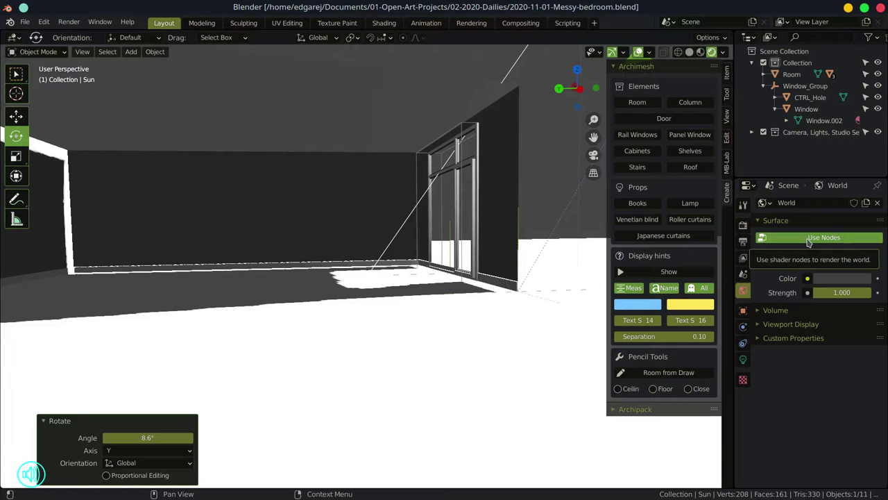
pyautogui.click(808, 240)
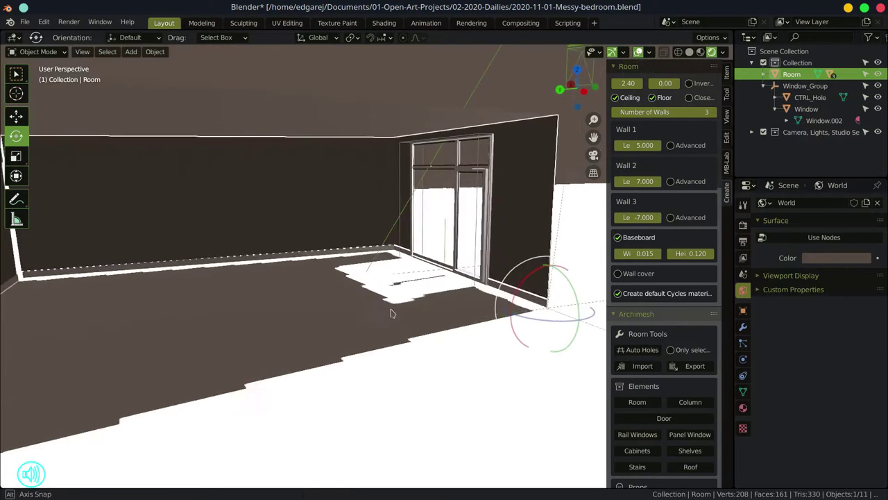
# - Select the Rendering Backdrop object around the room and delete it
pyautogui.moveTo(392, 313); pyautogui.dragTo(463, 372)
pyautogui.click(476, 381)
pyautogui.scroll(-5, 464, 390)
pyautogui.scroll(2, 472, 390)
pyautogui.click(752, 132)
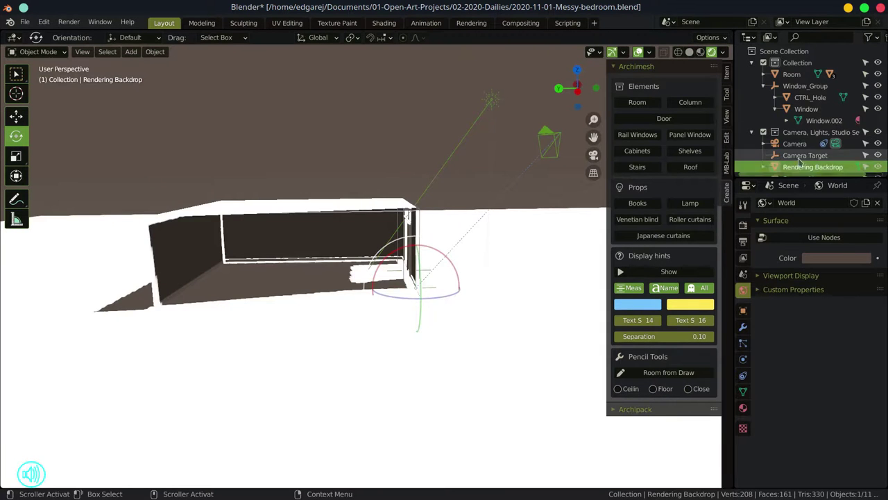
pyautogui.scroll(-1, 791, 166)
pyautogui.scroll(4, 377, 307)
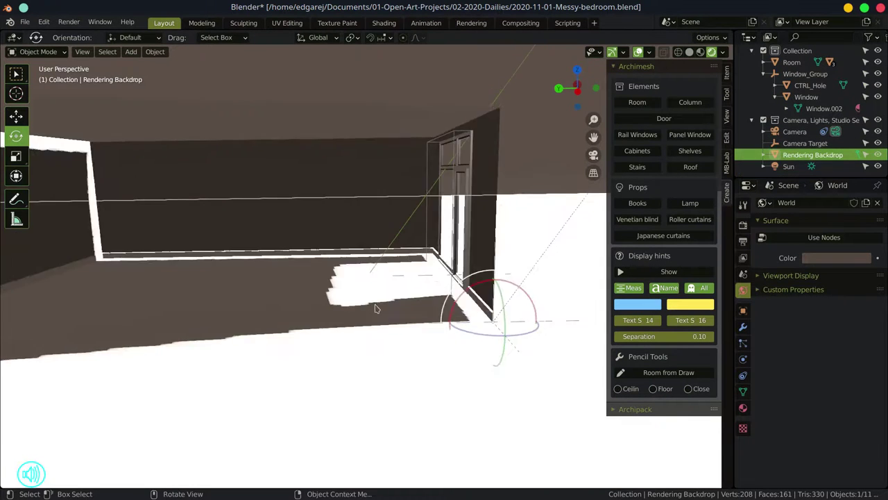
pyautogui.moveTo(377, 307); pyautogui.dragTo(444, 301)
pyautogui.scroll(-10, 423, 343)
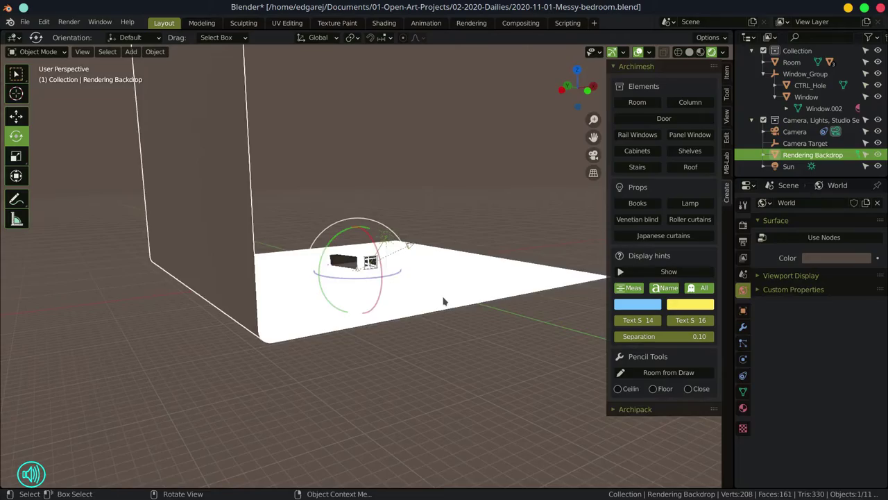
pyautogui.press('x')
pyautogui.click(443, 301)
# - Set the scene's render engine to Cycles
pyautogui.scroll(12, 317, 326)
pyautogui.moveTo(318, 327); pyautogui.dragTo(362, 327)
pyautogui.click(744, 225)
pyautogui.click(830, 204)
pyautogui.click(825, 245)
# - Set the new floor cabinet's height to 0.4 and its door type to Drawers
pyautogui.scroll(4, 362, 327)
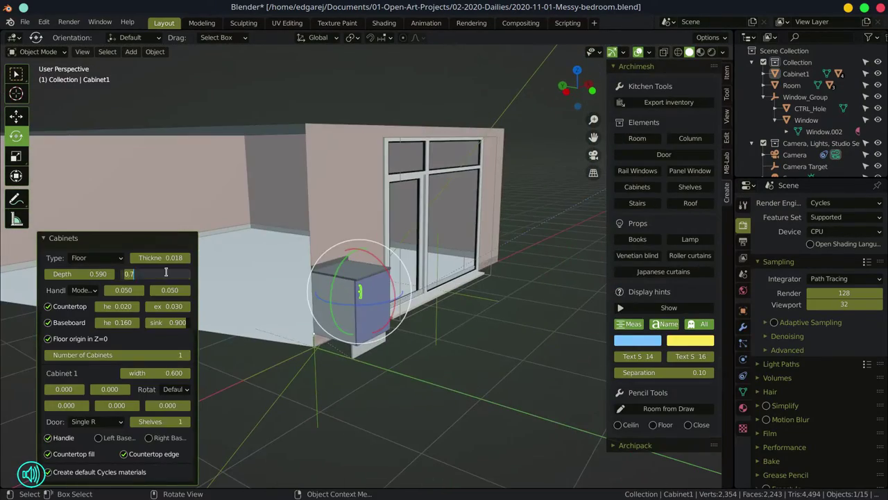
pyautogui.write('0.4')
pyautogui.press('Return')
pyautogui.click(97, 421)
pyautogui.click(94, 337)
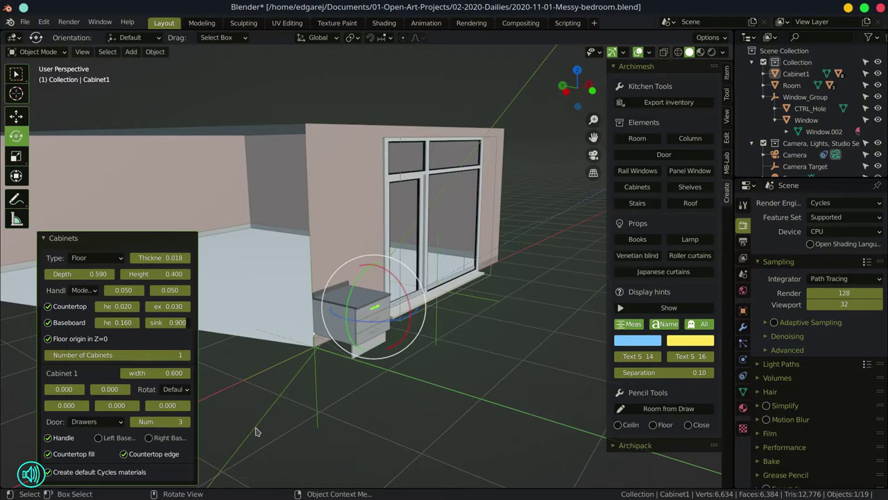
# - Select the drawer cabinet at the room's corner and move it about 0.94 m along Y
pyautogui.click(340, 322)
pyautogui.moveTo(321, 352); pyautogui.dragTo(271, 352)
pyautogui.moveTo(277, 357); pyautogui.dragTo(291, 299)
pyautogui.press('g')
pyautogui.moveTo(388, 389); pyautogui.dragTo(360, 354)
pyautogui.moveTo(361, 354); pyautogui.dragTo(327, 363)
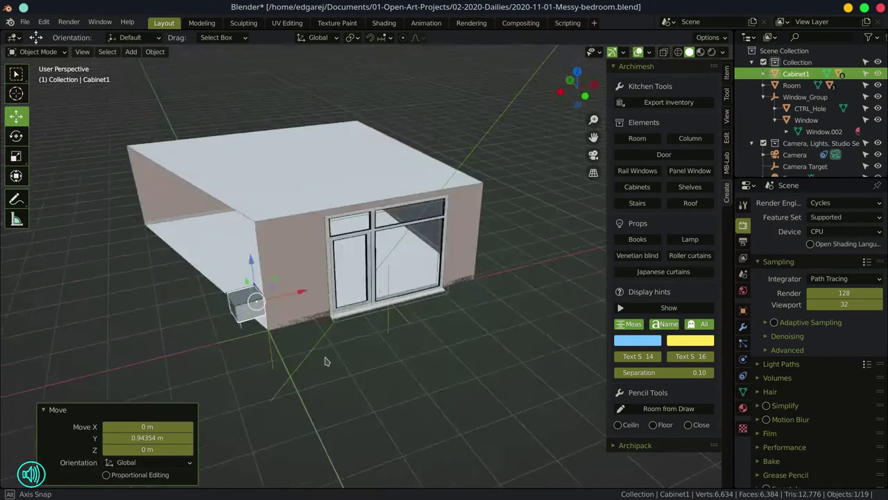
# - Try to move the cabinet along X across the room
pyautogui.moveTo(301, 292); pyautogui.dragTo(451, 264)
pyautogui.moveTo(451, 277); pyautogui.dragTo(479, 333)
pyautogui.hotkey('ctrl', 'z')
# - In top view, rotate the cabinet so its drawers face along the room, and move it about 1.59 m in Y and 4.99 m in X
pyautogui.moveTo(423, 336); pyautogui.dragTo(396, 386)
pyautogui.press('KP_7')
pyautogui.click(16, 136)
pyautogui.moveTo(301, 340); pyautogui.dragTo(299, 345)
pyautogui.click(15, 117)
pyautogui.moveTo(251, 275); pyautogui.dragTo(250, 211)
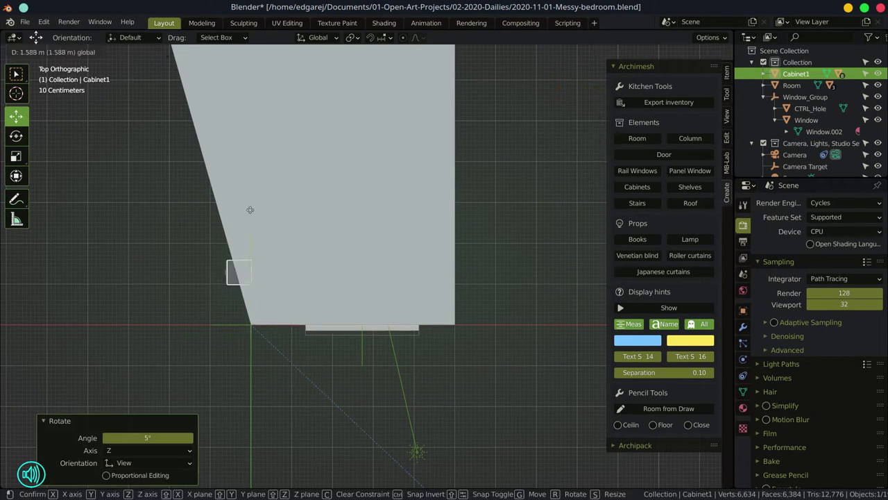
pyautogui.moveTo(301, 261); pyautogui.dragTo(504, 276)
pyautogui.moveTo(389, 322); pyautogui.dragTo(484, 230)
pyautogui.scroll(4, 357, 295)
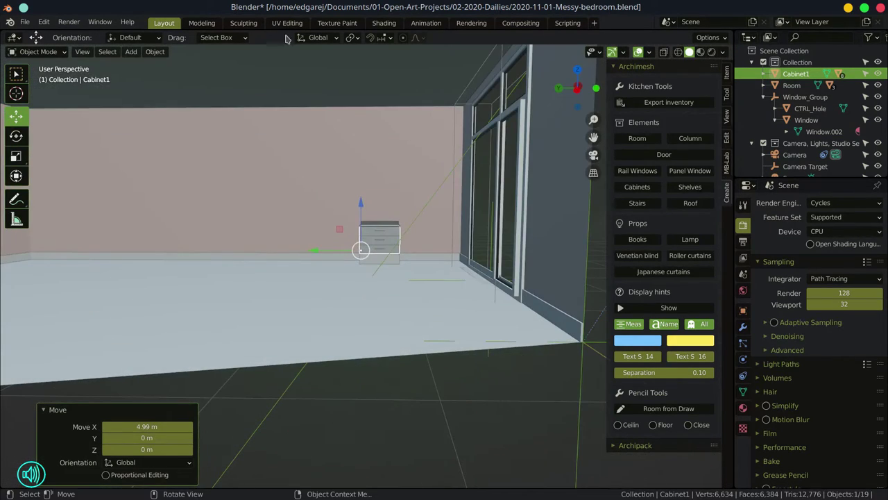
# - Split the 3D viewport vertically in two and hide the toolbar and sidebar in the new one
pyautogui.rightClick(525, 30)
pyautogui.click(476, 45)
pyautogui.click(411, 166)
pyautogui.press('t')
pyautogui.press('n')
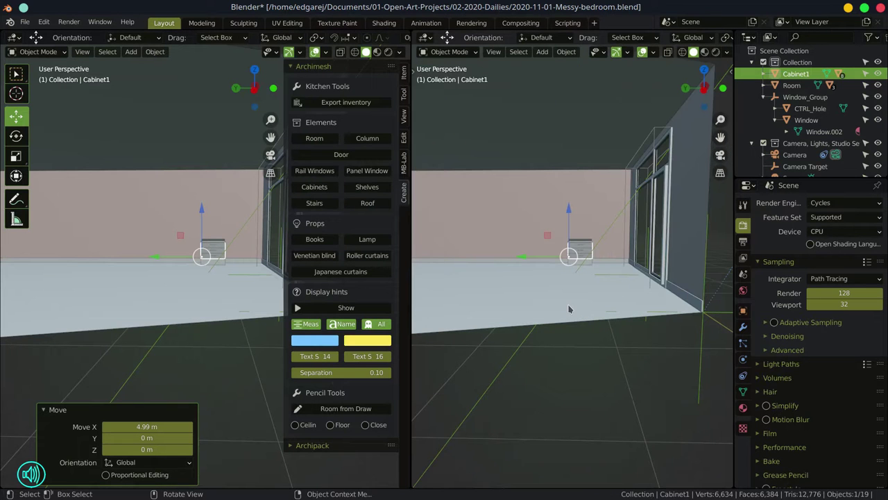
# - Show the camera view in the new viewport and lock the camera to the view
pyautogui.press('KP_0')
pyautogui.press('n')
pyautogui.click(728, 117)
pyautogui.click(664, 206)
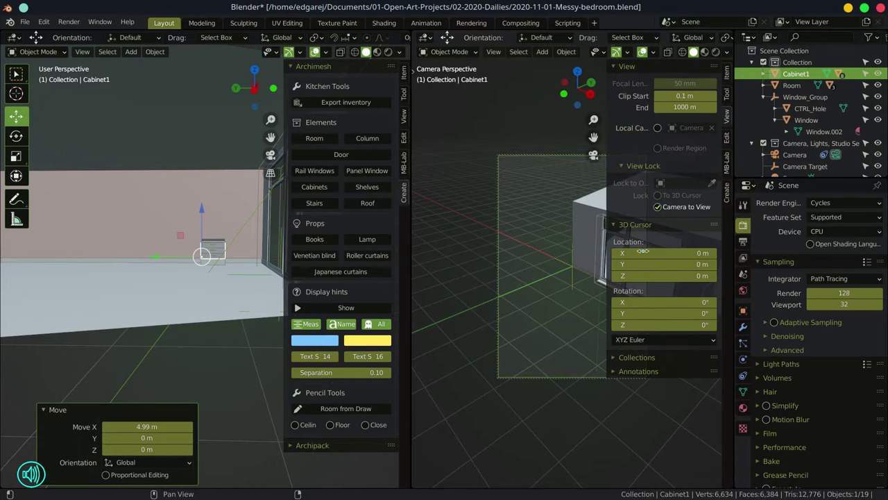
pyautogui.press('n')
# - Select the Camera Target and move it along X and Y into the room
pyautogui.moveTo(580, 243); pyautogui.dragTo(645, 296)
pyautogui.click(751, 62)
pyautogui.click(805, 97)
pyautogui.press('g')
pyautogui.press('x')
pyautogui.click(526, 237)
pyautogui.press('g')
pyautogui.press('y')
pyautogui.click(585, 288)
# - Reframe the camera view along the room and raise the Camera Target along Z
pyautogui.click(647, 296)
pyautogui.moveTo(646, 296); pyautogui.dragTo(583, 261)
pyautogui.click(581, 260)
pyautogui.press('g')
pyautogui.press('z')
pyautogui.click(576, 200)
# - Select the Camera and set its focal length to 20 mm
pyautogui.click(795, 86)
pyautogui.scroll(-2, 796, 401)
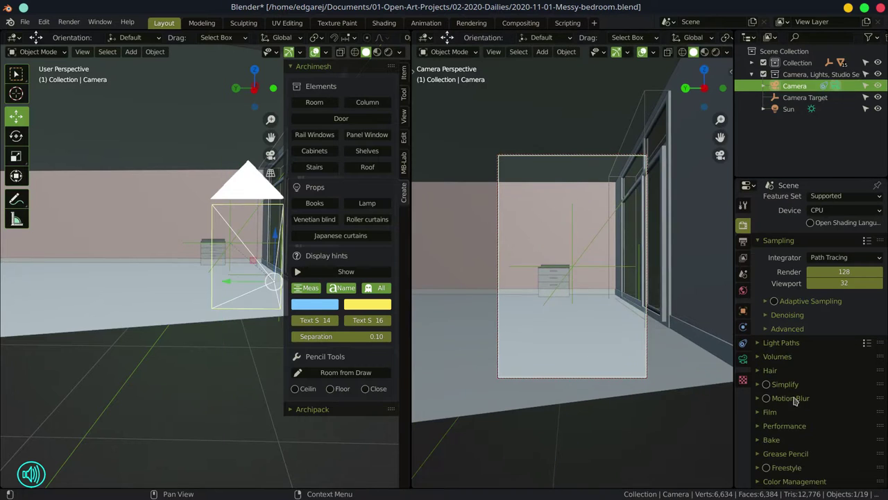
pyautogui.click(743, 359)
pyautogui.click(831, 256)
pyautogui.write('2')
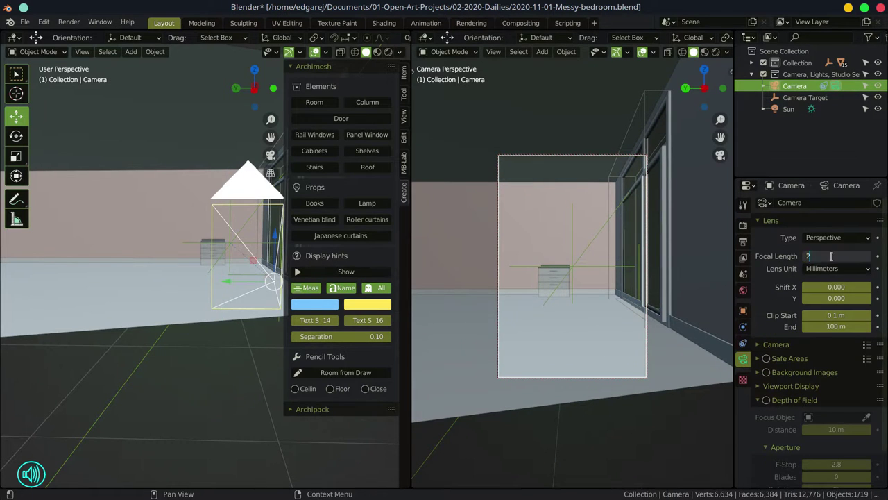
pyautogui.write('0')
pyautogui.press('Return')
# - Move the Camera about 1 m along X, set its focal length to 35 mm and shift it along Y
pyautogui.scroll(2, 591, 356)
pyautogui.moveTo(161, 325); pyautogui.dragTo(187, 302)
pyautogui.write('35')
pyautogui.press('Return')
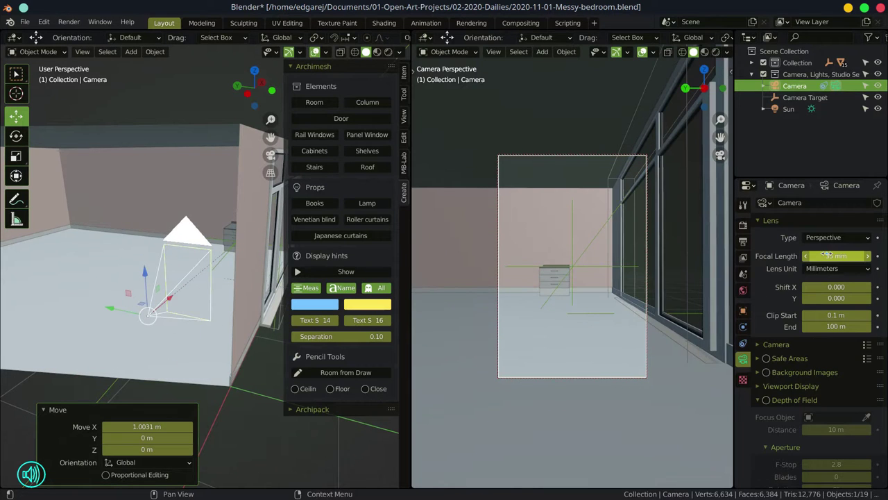
pyautogui.moveTo(110, 307); pyautogui.dragTo(89, 336)
# - Add a 2 m cube and move it about 3.35 m along X into the room, partly sunk into the floor as a low block
pyautogui.click(130, 52)
pyautogui.moveTo(130, 67)
pyautogui.click(236, 76)
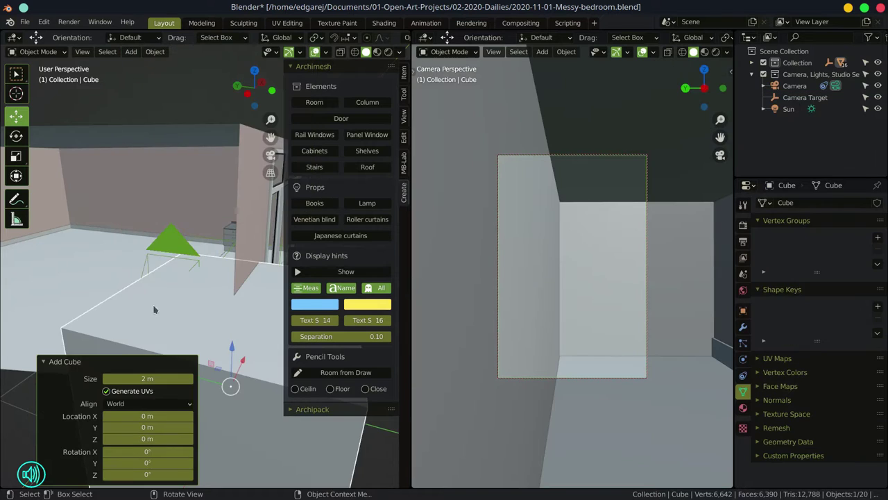
pyautogui.scroll(-5, 154, 305)
pyautogui.moveTo(175, 305); pyautogui.dragTo(85, 294)
pyautogui.moveTo(124, 252); pyautogui.dragTo(125, 275)
pyautogui.moveTo(146, 306); pyautogui.dragTo(199, 267)
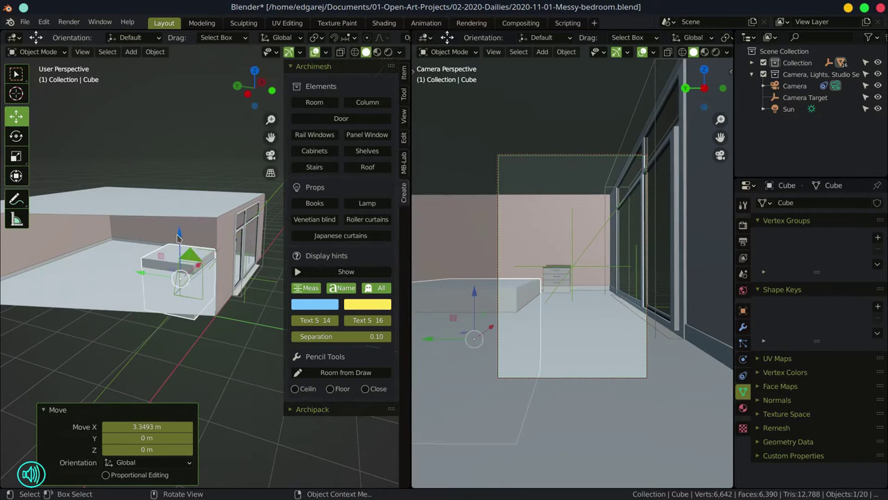
pyautogui.moveTo(178, 237); pyautogui.dragTo(178, 234)
# - Nudge the Camera and Camera Target to reframe the shot, and set the Camera's focal length to 27 mm
pyautogui.click(791, 86)
pyautogui.moveTo(133, 288)
pyautogui.mouseDown()
pyautogui.moveTo(115, 287)
pyautogui.moveTo(136, 289)
pyautogui.mouseUp()
pyautogui.click(792, 97)
pyautogui.moveTo(576, 273); pyautogui.dragTo(570, 264)
pyautogui.click(794, 86)
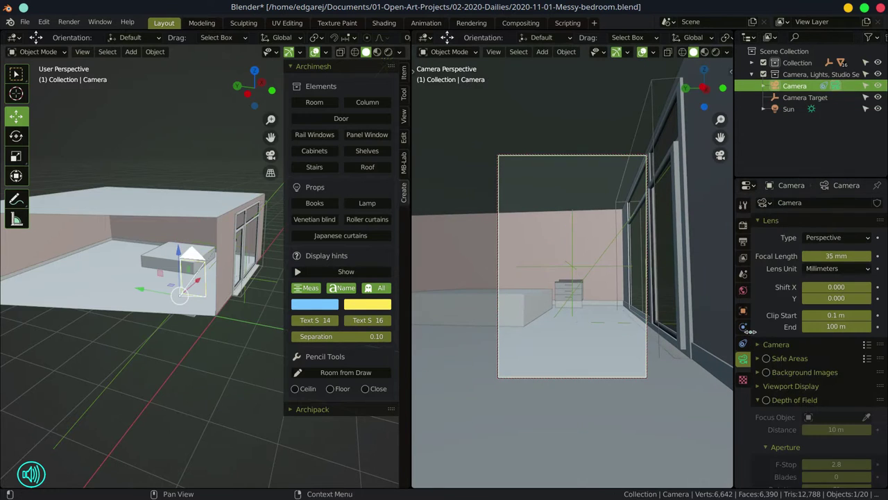
pyautogui.press('Return')
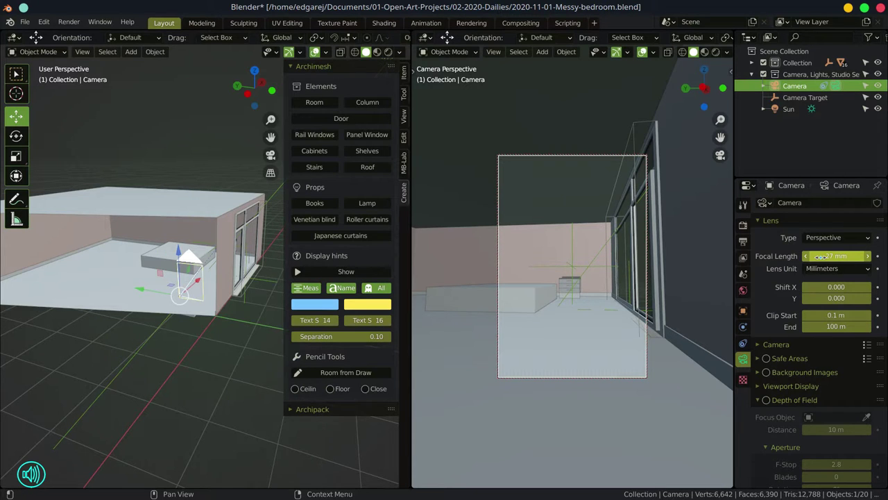
# - Select the cube, show its material settings and preview the camera view in rendered shading
pyautogui.click(499, 306)
pyautogui.click(742, 408)
pyautogui.click(764, 240)
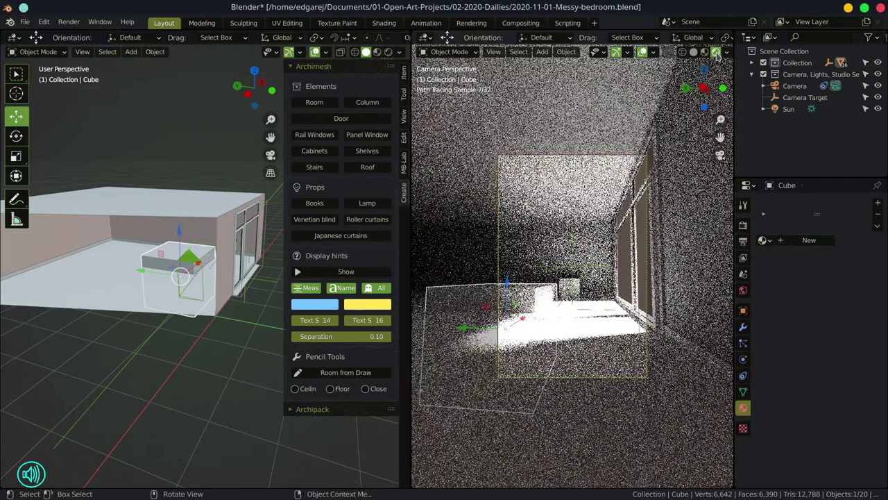
# - Select Window_Group, scale it to 0.579 along X and move it toward the far end of the wall opening
pyautogui.click(197, 304)
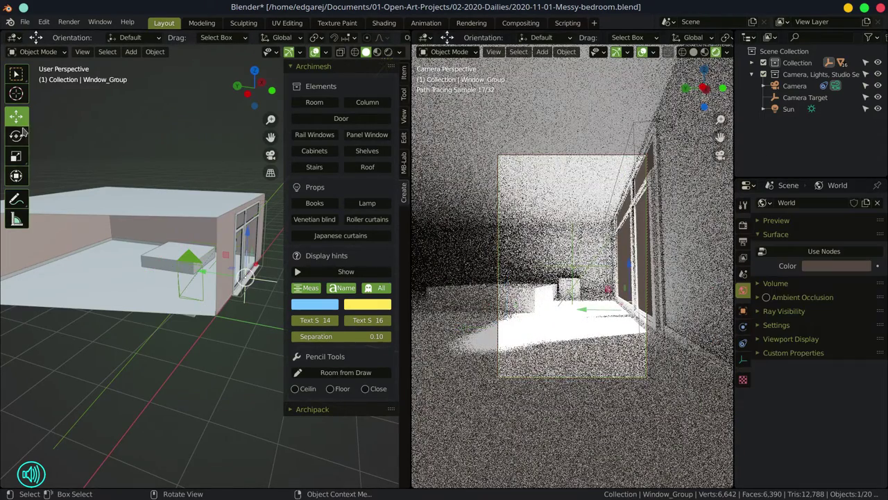
pyautogui.moveTo(256, 266); pyautogui.dragTo(240, 270)
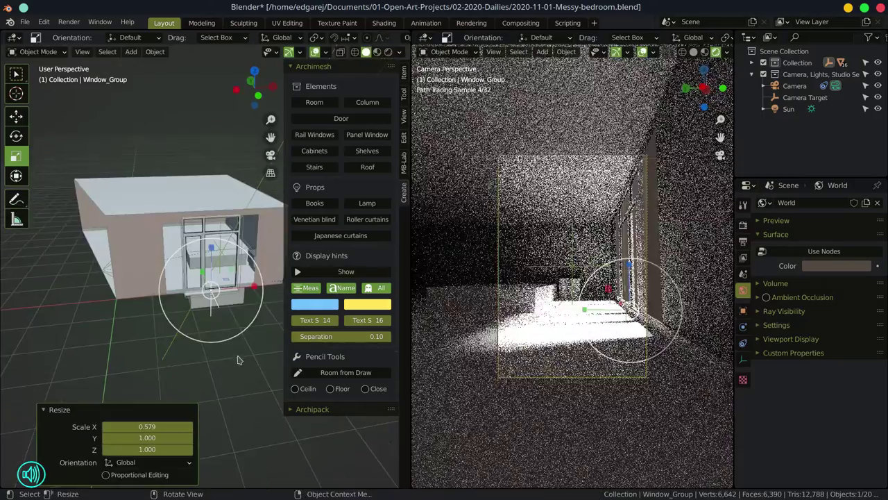
pyautogui.click(16, 115)
# - Move the Room's wall edges beside the opening along X to meet the narrowed window, return to Object Mode and save the file
pyautogui.click(146, 256)
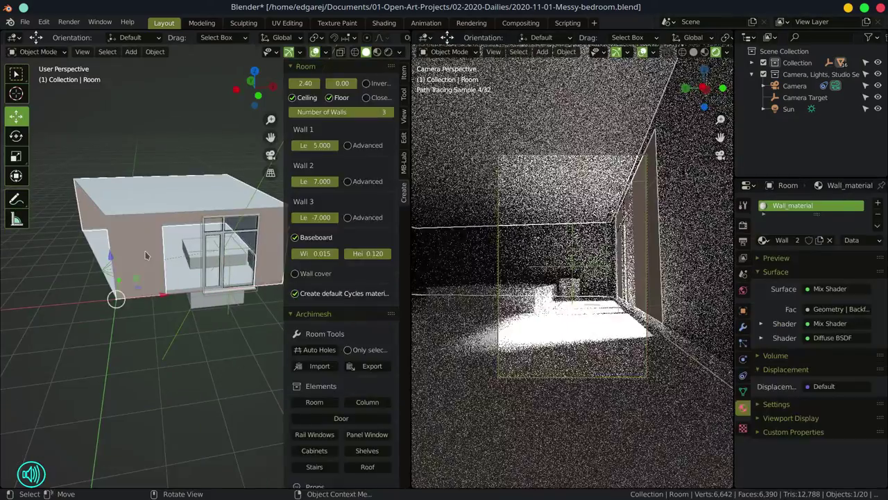
pyautogui.press('Tab')
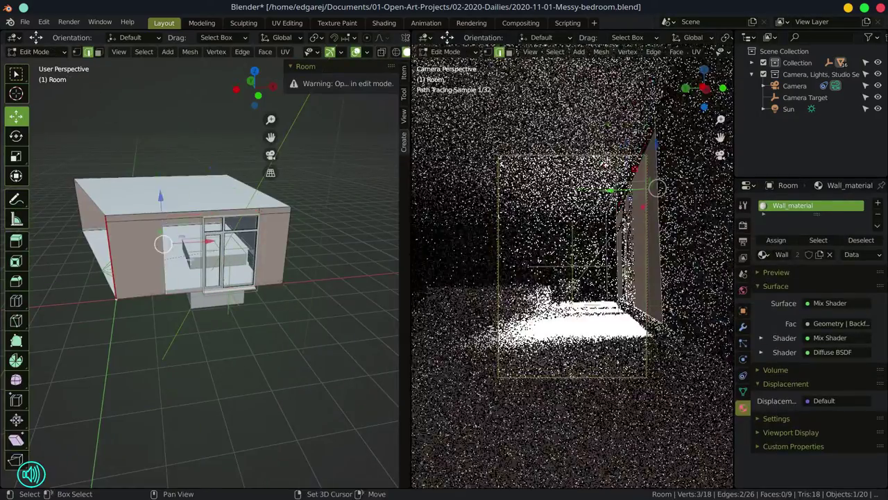
pyautogui.moveTo(207, 241); pyautogui.dragTo(236, 239)
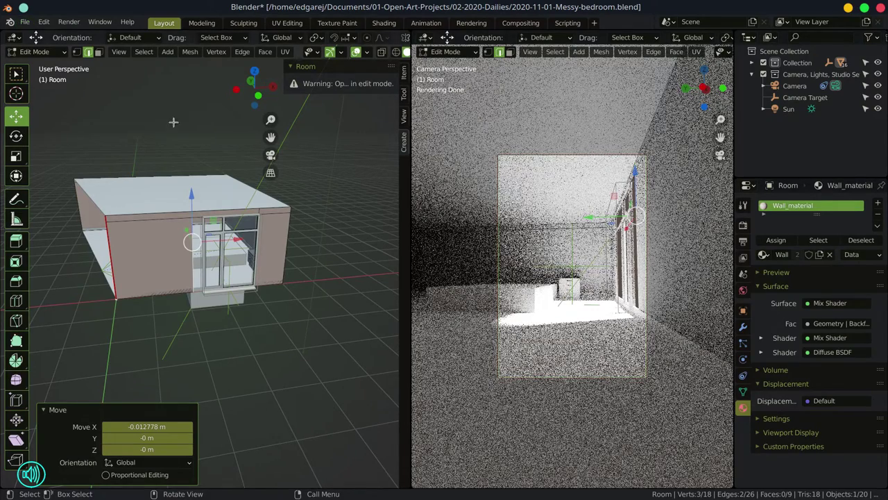
pyautogui.press('Tab')
pyautogui.click(26, 25)
pyautogui.click(43, 100)
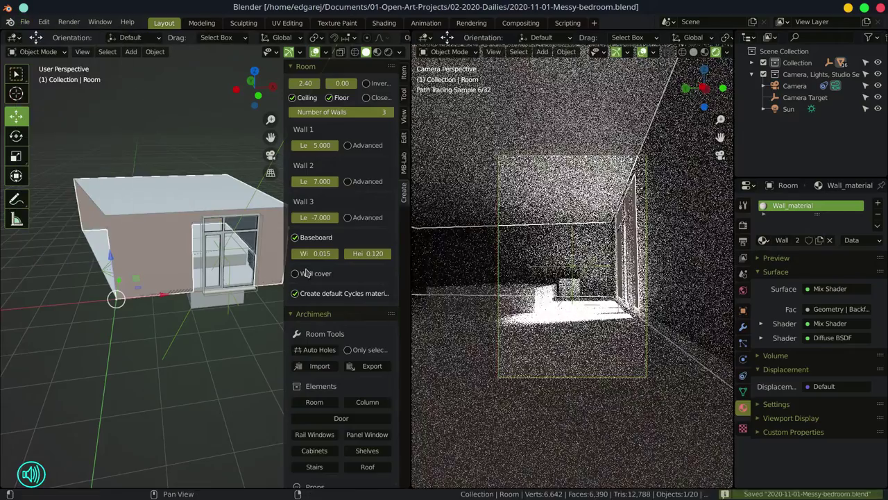
# - Add an Archimesh lamp to the scene and place it on top of the drawer cabinet
pyautogui.click(293, 317)
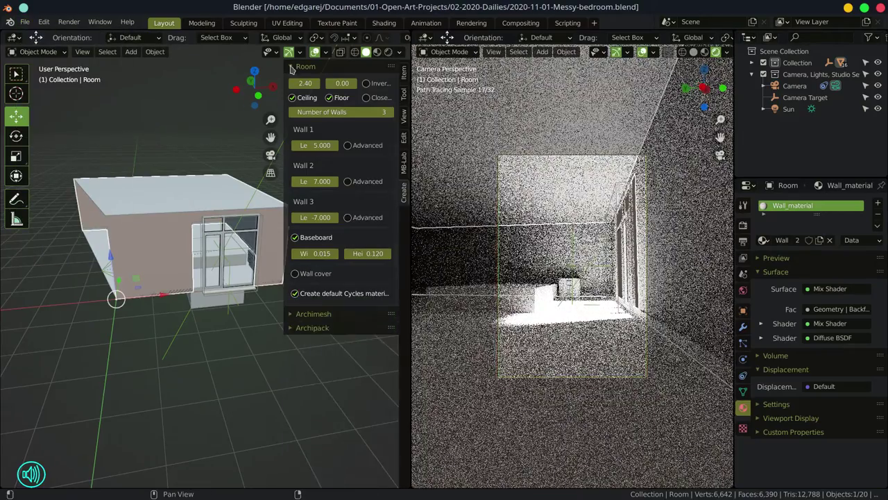
pyautogui.click(292, 68)
pyautogui.click(292, 82)
pyautogui.click(365, 269)
pyautogui.moveTo(153, 363); pyautogui.dragTo(219, 363)
pyautogui.moveTo(148, 312); pyautogui.dragTo(119, 303)
pyautogui.moveTo(188, 290); pyautogui.dragTo(219, 266)
pyautogui.scroll(5, 222, 261)
pyautogui.moveTo(159, 276); pyautogui.dragTo(256, 201)
pyautogui.press('n')
# - Select the bed block and tint the world background colour toward blue
pyautogui.click(191, 239)
pyautogui.click(743, 290)
pyautogui.moveTo(828, 288); pyautogui.dragTo(830, 288)
pyautogui.click(836, 272)
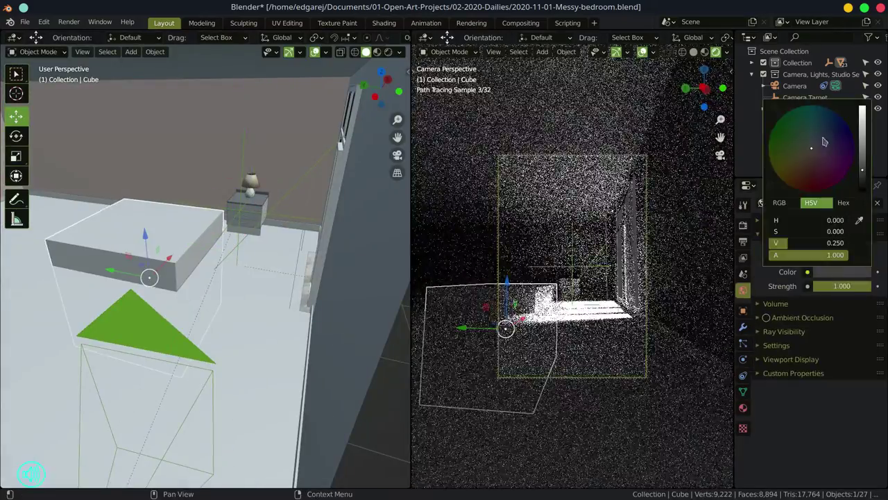
# - Create a new Principled BSDF material on the bed block and give it a pale green base colour
pyautogui.click(744, 409)
pyautogui.click(764, 240)
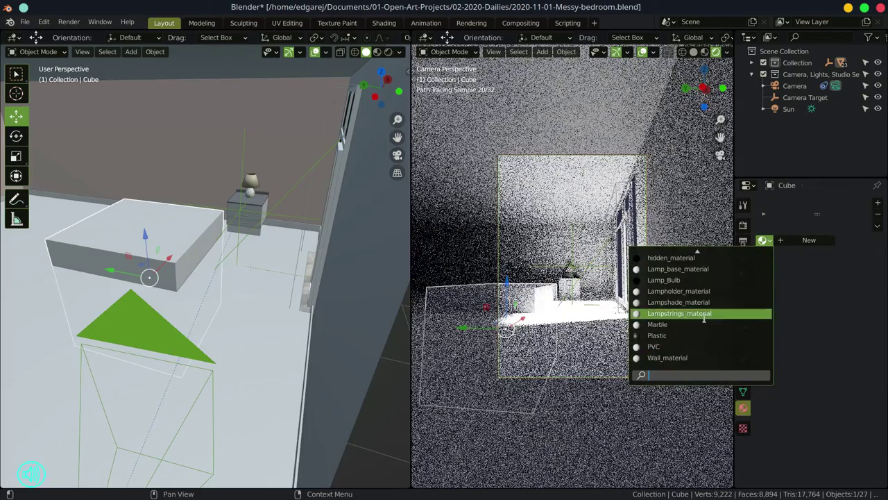
pyautogui.click(809, 240)
pyautogui.click(831, 340)
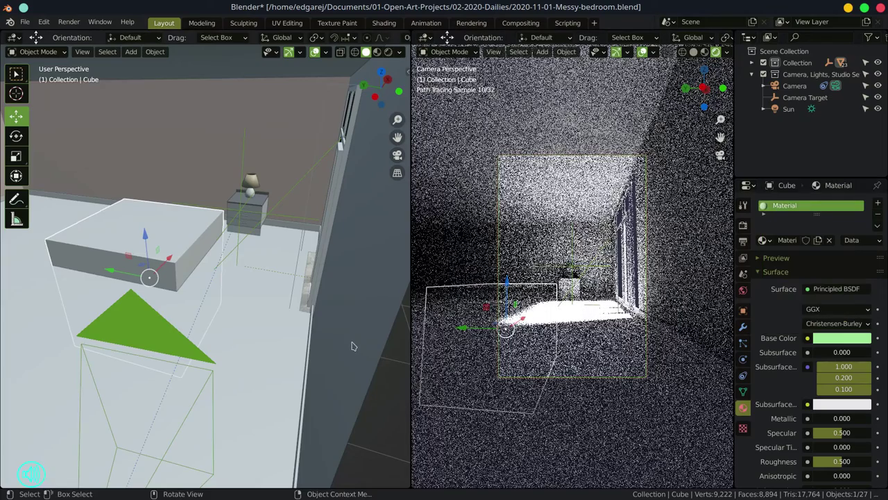
# - Select the Floor, assign Floor_material to it and check the Room's wall material
pyautogui.scroll(-6, 145, 365)
pyautogui.click(199, 343)
pyautogui.click(764, 240)
pyautogui.click(708, 315)
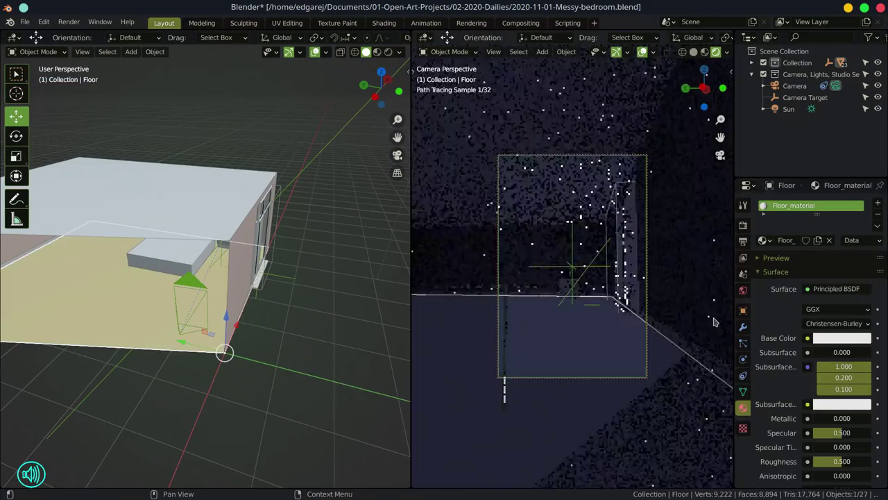
pyautogui.click(241, 300)
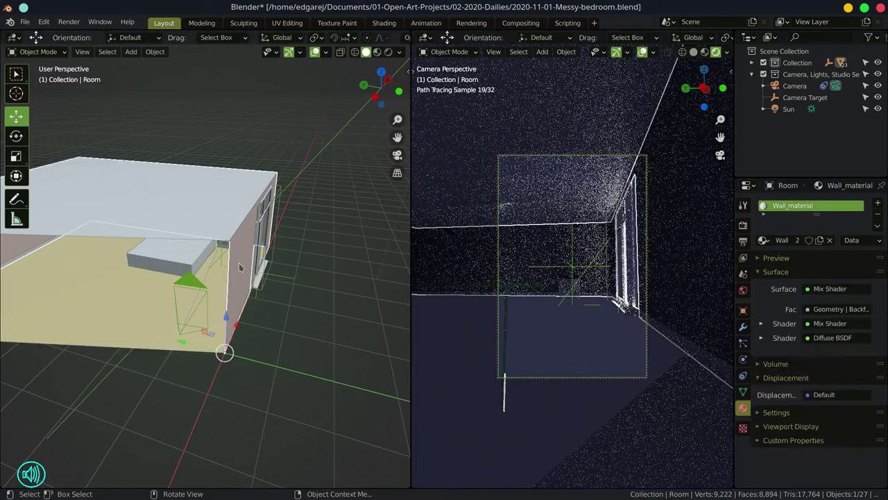
pyautogui.moveTo(299, 352); pyautogui.dragTo(274, 343)
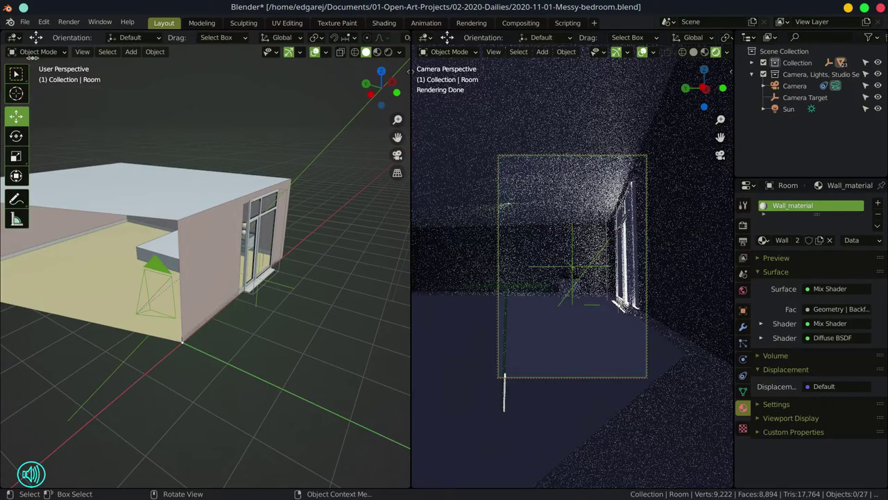
pyautogui.click(69, 22)
pyautogui.press('F12')
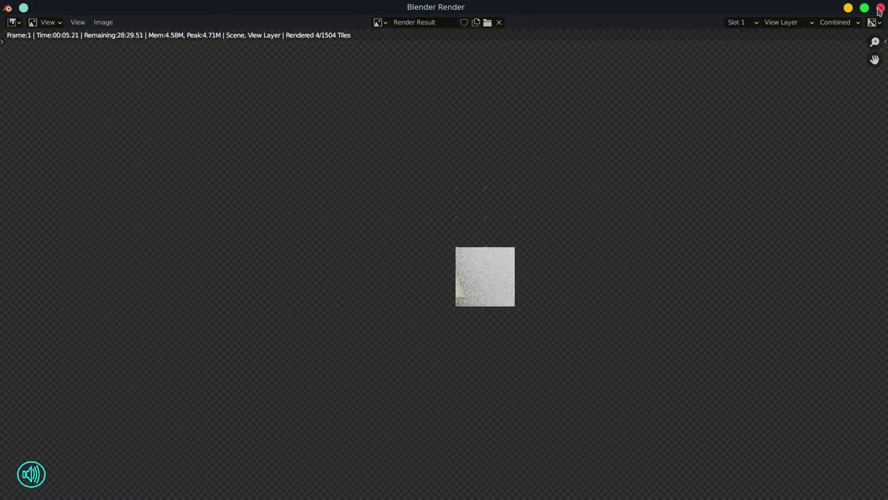
pyautogui.click(880, 9)
# - Show the camera view in solid shading, set the render resolution percentage to 10% and render a test image
pyautogui.press('z')
pyautogui.click(744, 225)
pyautogui.click(743, 241)
pyautogui.click(842, 240)
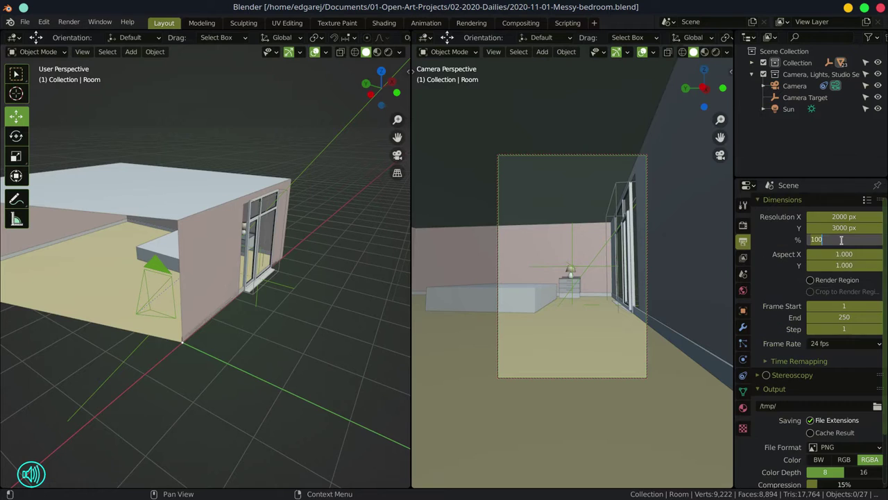
pyautogui.write('10')
pyautogui.press('Return')
pyautogui.press('F12')
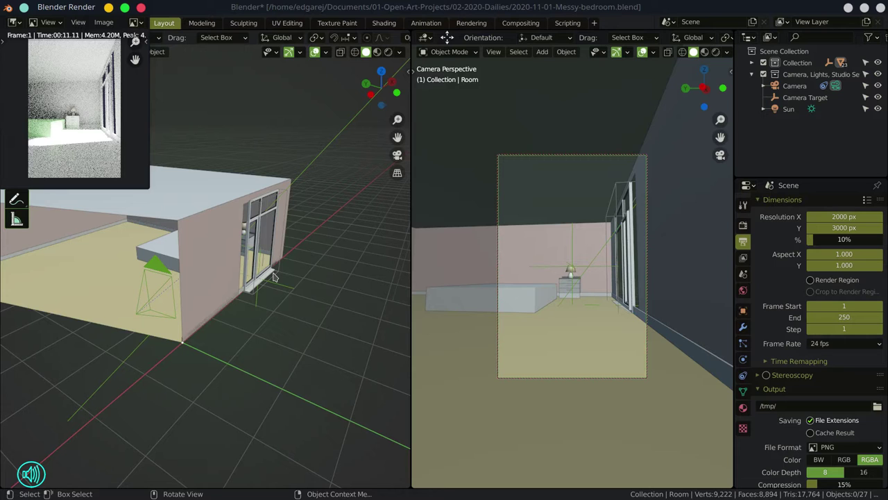
# - Move the Camera farther into the room to reframe the shot and render another test image
pyautogui.click(795, 86)
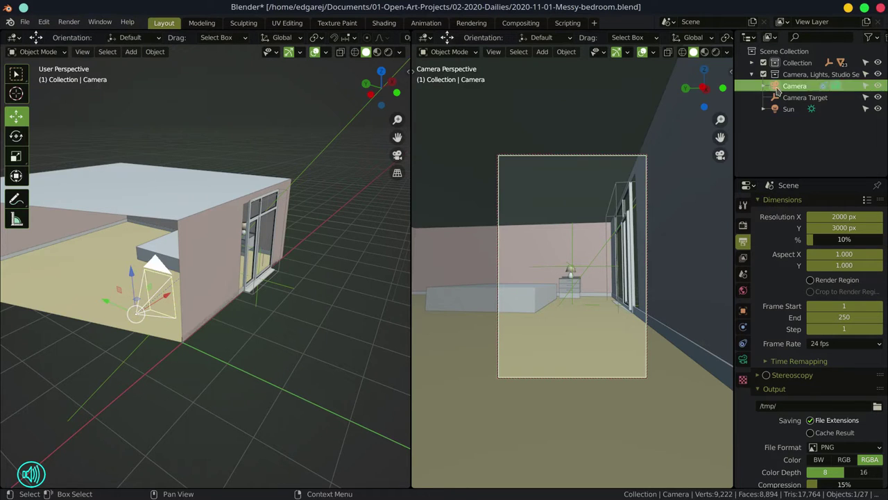
pyautogui.click(743, 361)
pyautogui.press('g')
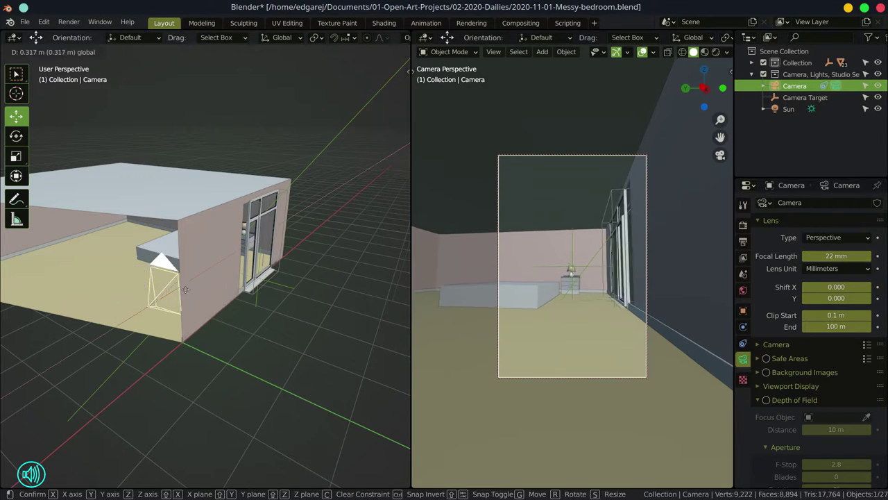
pyautogui.click(213, 284)
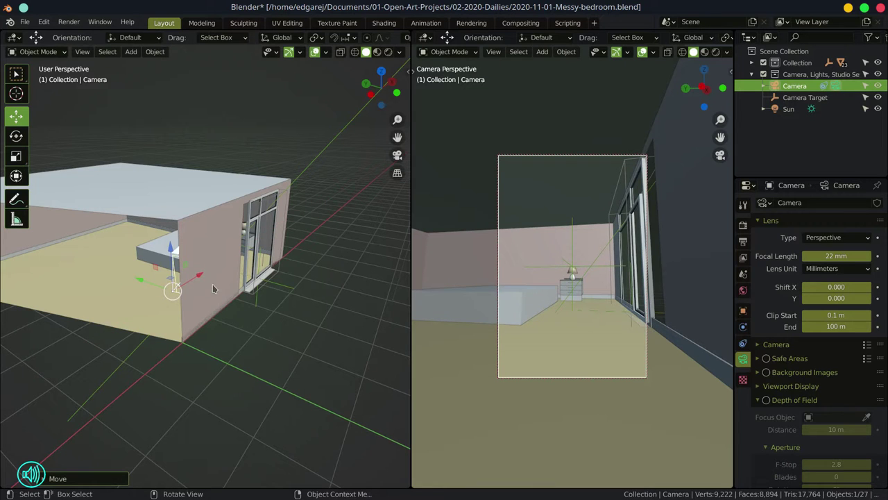
pyautogui.press('F12')
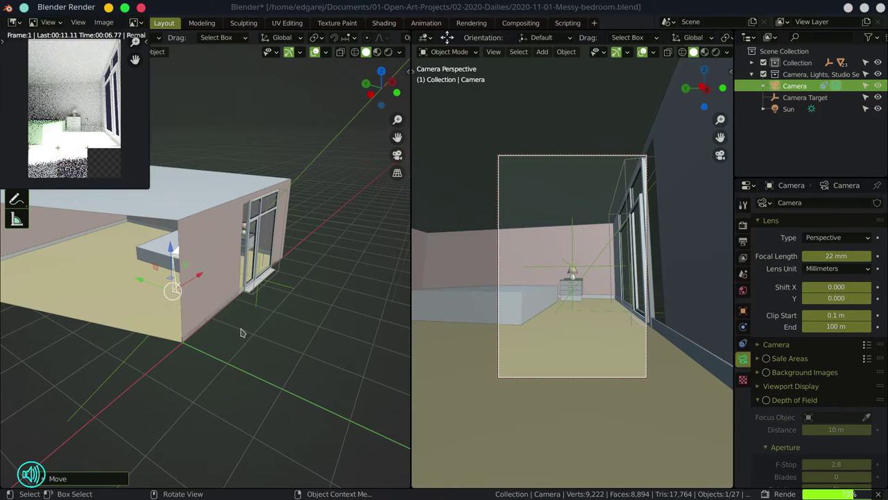
pyautogui.click(141, 7)
# - Show the camera view in rendered shading and rotate the Sun to redirect the light coming through the window
pyautogui.click(716, 52)
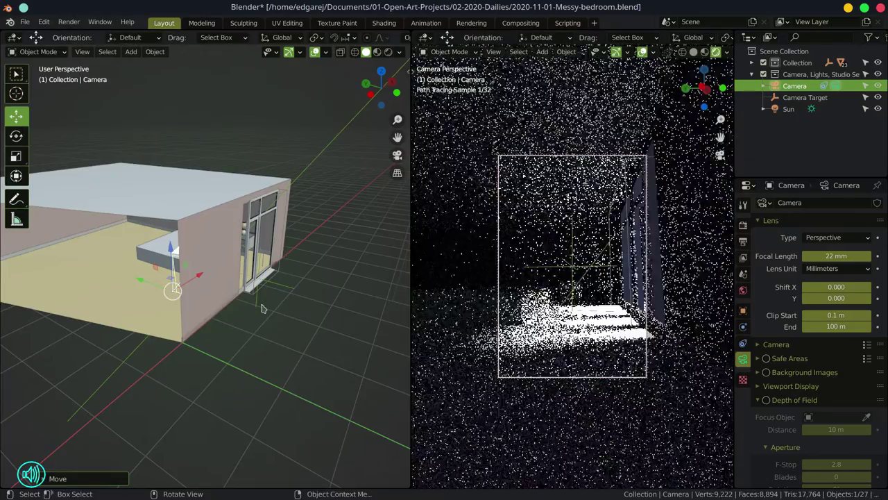
pyautogui.moveTo(261, 308); pyautogui.dragTo(251, 327)
pyautogui.scroll(-4, 251, 328)
pyautogui.click(233, 210)
pyautogui.moveTo(280, 213); pyautogui.dragTo(288, 214)
pyautogui.moveTo(299, 236); pyautogui.dragTo(210, 243)
pyautogui.click(16, 136)
pyautogui.press('KP_7')
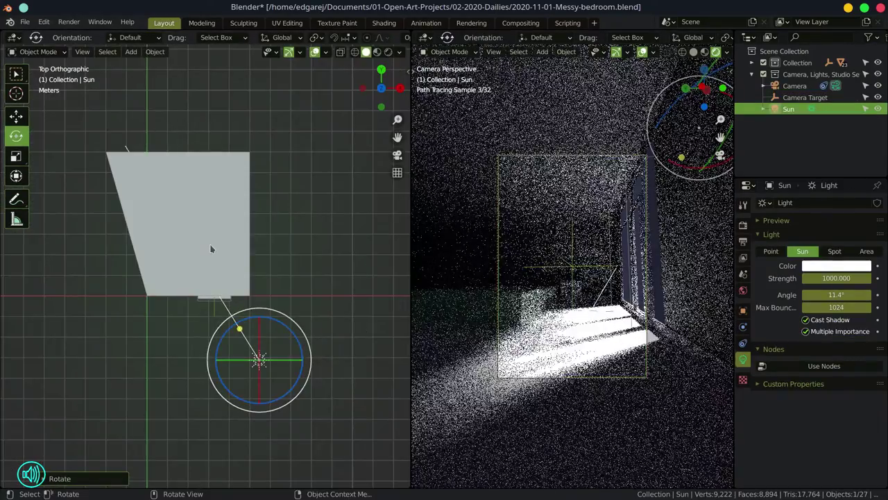
pyautogui.click(214, 248)
pyautogui.moveTo(306, 283); pyautogui.dragTo(233, 286)
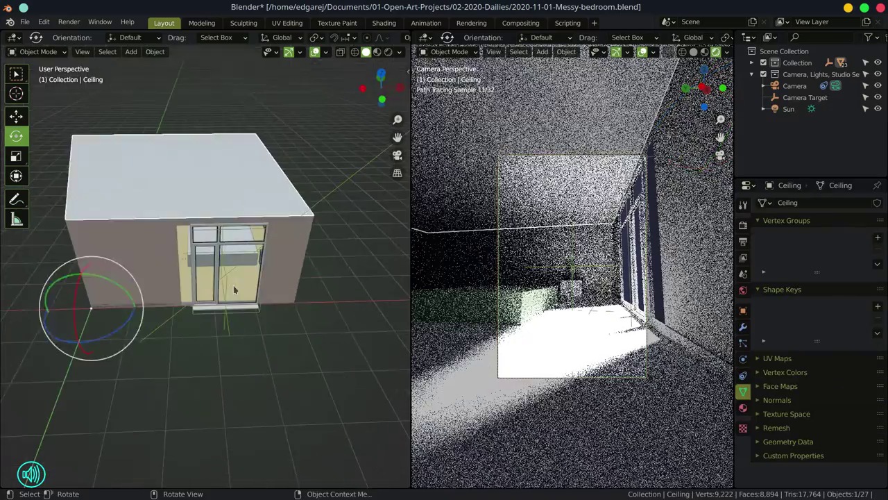
pyautogui.press('Tab')
pyautogui.click(156, 312)
pyautogui.moveTo(156, 312); pyautogui.dragTo(216, 295)
pyautogui.press('Tab')
# - Move the Room's wall edge beside the window along X to meet the frame, and save the file in solid shading
pyautogui.click(93, 325)
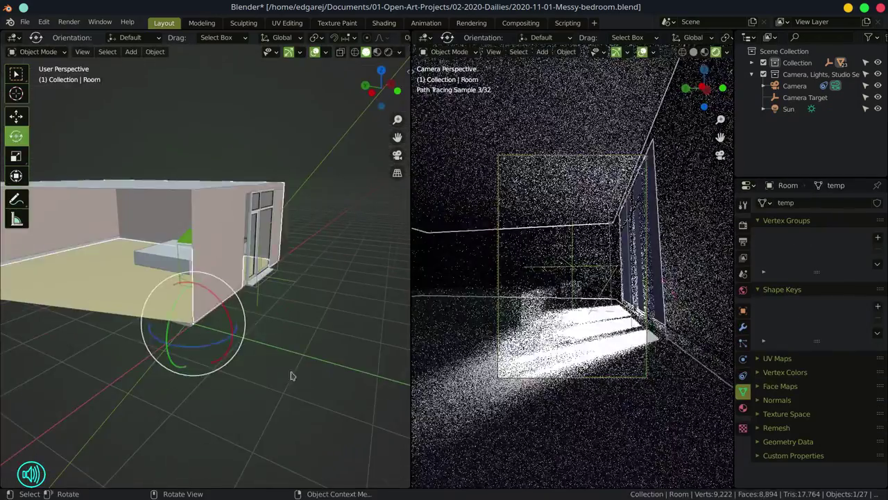
pyautogui.moveTo(291, 377); pyautogui.dragTo(233, 381)
pyautogui.press('Tab')
pyautogui.moveTo(240, 231); pyautogui.dragTo(249, 230)
pyautogui.click(249, 230)
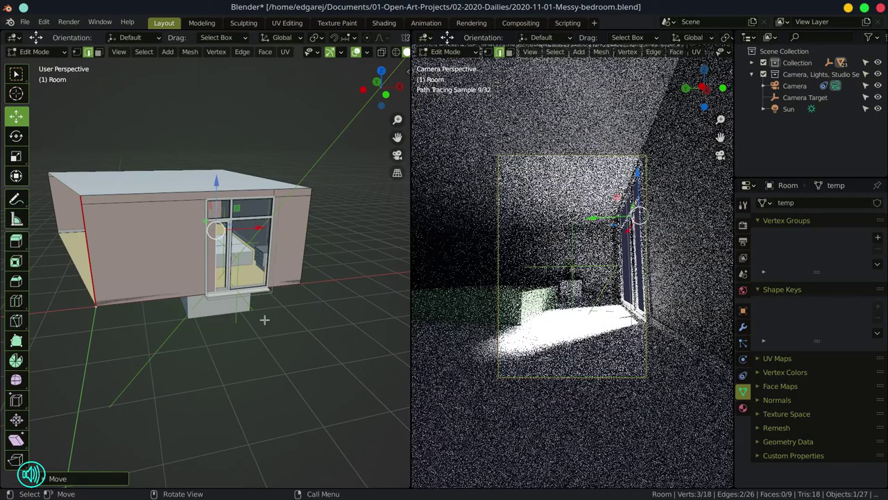
pyautogui.scroll(-5, 654, 52)
pyautogui.click(690, 52)
pyautogui.click(25, 22)
pyautogui.click(44, 98)
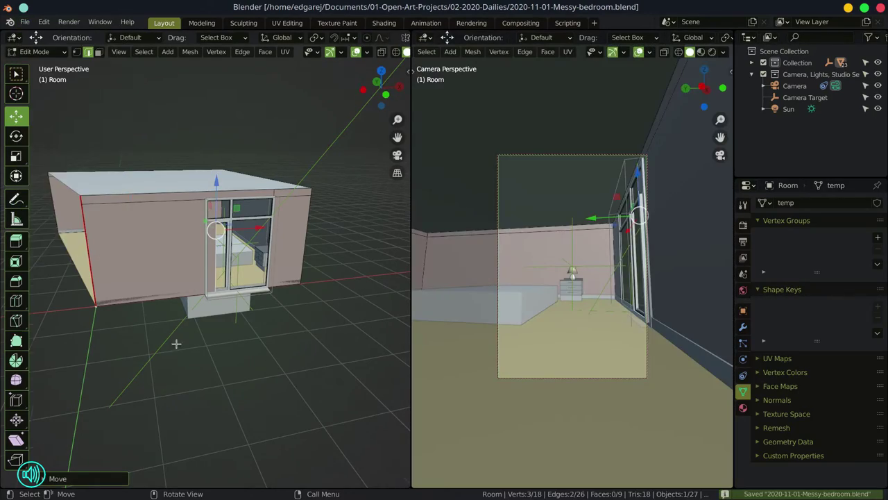
# - Return to Object Mode, duplicate the bed block in place and raise the copy along Z
pyautogui.moveTo(176, 343); pyautogui.dragTo(229, 350)
pyautogui.click(182, 298)
pyautogui.moveTo(281, 354); pyautogui.dragTo(299, 340)
pyautogui.press('Tab')
pyautogui.click(163, 250)
pyautogui.hotkey('shift', 'd')
pyautogui.rightClick(283, 379)
pyautogui.click(16, 117)
pyautogui.moveTo(146, 326); pyautogui.dragTo(122, 323)
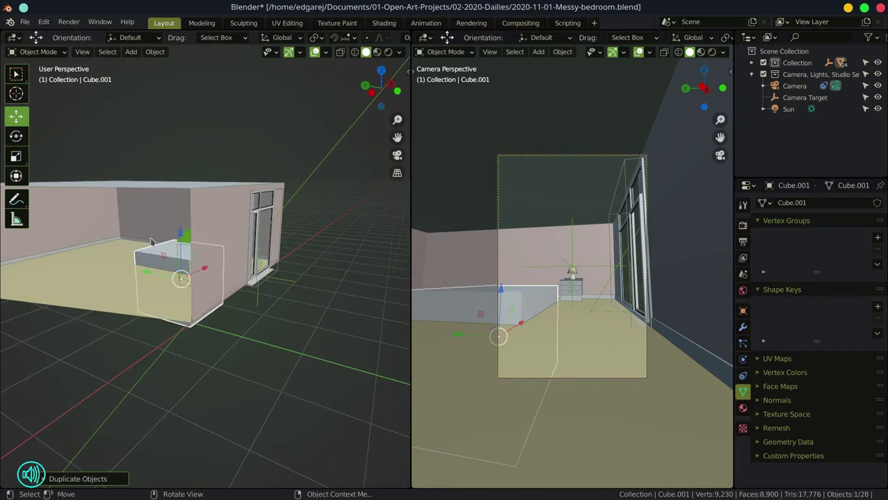
pyautogui.moveTo(181, 234); pyautogui.dragTo(179, 186)
# - Scale the raised copy down and move it against the back wall above the bed as a flat picture panel
pyautogui.click(17, 156)
pyautogui.moveTo(138, 206); pyautogui.dragTo(256, 202)
pyautogui.click(16, 117)
pyautogui.moveTo(226, 266); pyautogui.dragTo(151, 272)
pyautogui.moveTo(320, 215); pyautogui.dragTo(249, 290)
# - In face select mode, move the bed block's head-end face toward the back wall and return to Object Mode
pyautogui.click(167, 302)
pyautogui.moveTo(167, 302); pyautogui.dragTo(205, 309)
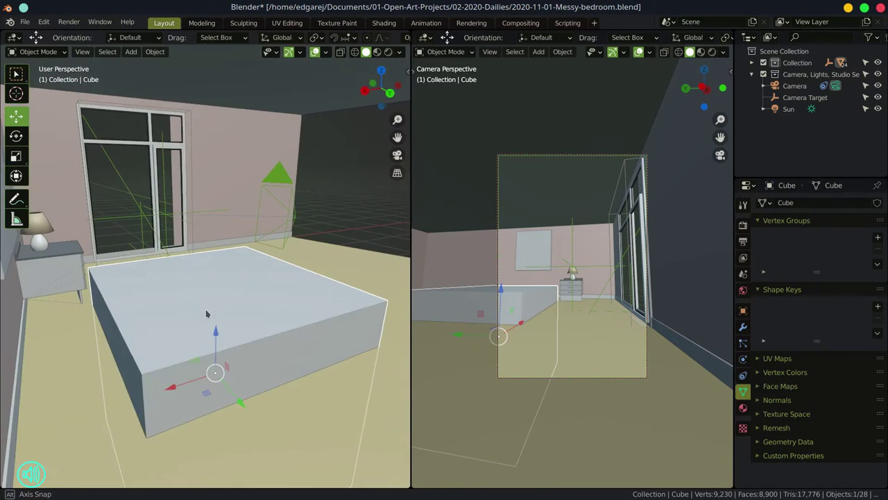
pyautogui.press('Tab')
pyautogui.click(118, 345)
pyautogui.press('3')
pyautogui.click(118, 345)
pyautogui.moveTo(77, 359); pyautogui.dragTo(10, 383)
pyautogui.moveTo(576, 371); pyautogui.dragTo(560, 367)
pyautogui.moveTo(346, 233); pyautogui.dragTo(209, 248)
pyautogui.press('Tab')
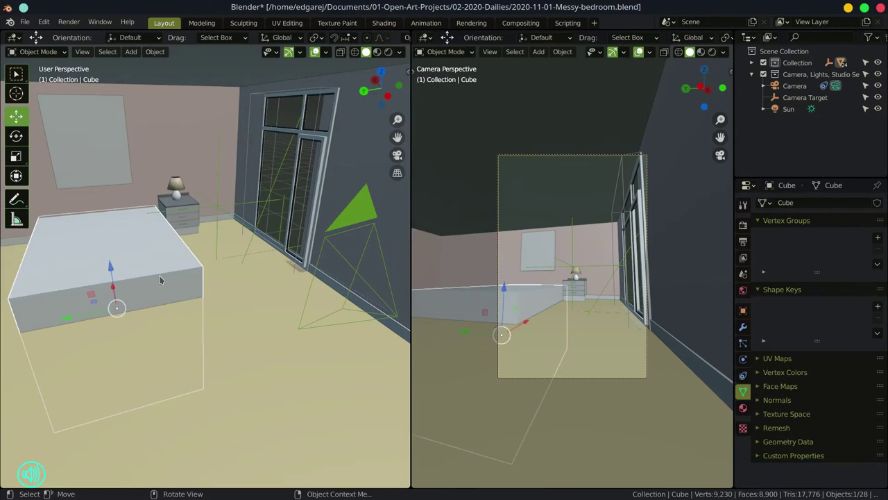
# - Duplicate the bed block, raise the copy slightly and scale it into a narrow block at the bed's head end
pyautogui.hotkey('shift', 'd')
pyautogui.rightClick(160, 280)
pyautogui.moveTo(160, 280); pyautogui.dragTo(205, 295)
pyautogui.moveTo(94, 271); pyautogui.dragTo(23, 206)
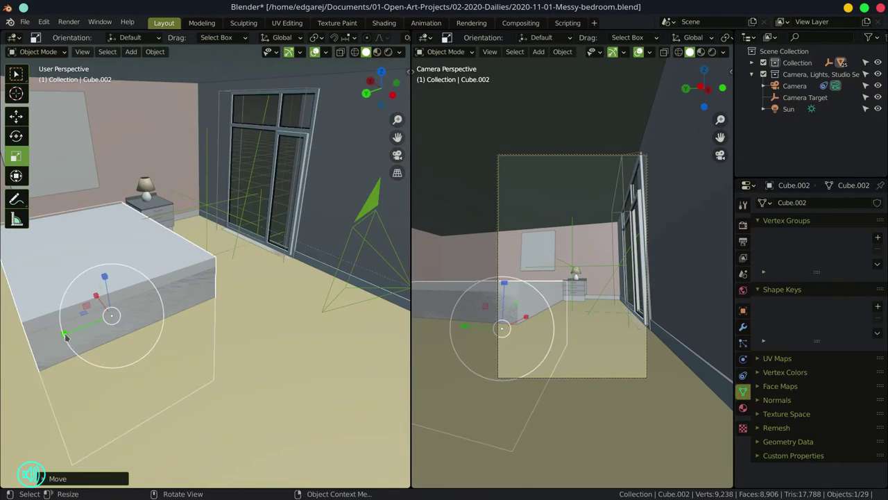
pyautogui.moveTo(66, 338); pyautogui.dragTo(71, 335)
pyautogui.moveTo(72, 335); pyautogui.dragTo(222, 331)
pyautogui.moveTo(123, 373); pyautogui.dragTo(9, 369)
pyautogui.hotkey('shift', 'space')
pyautogui.press('g')
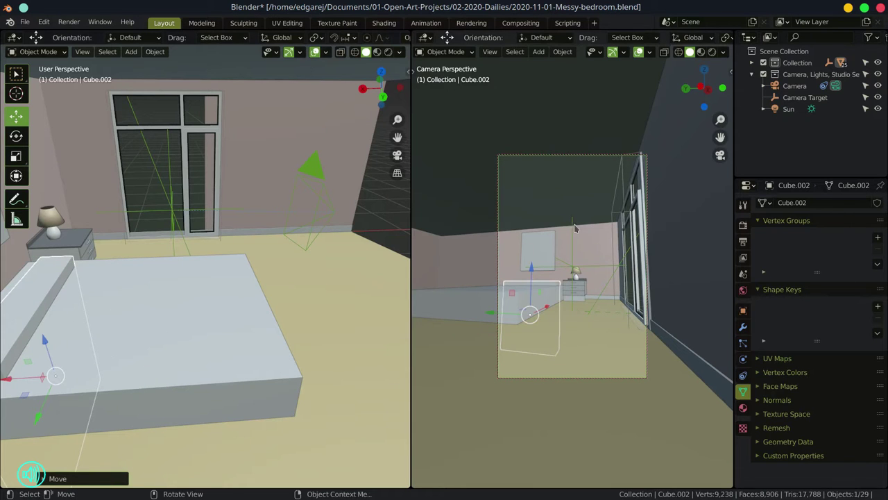
# - Try shifting the Camera Target about 0.18 m along Y in the camera view and move it back
pyautogui.click(572, 267)
pyautogui.moveTo(526, 267); pyautogui.dragTo(542, 268)
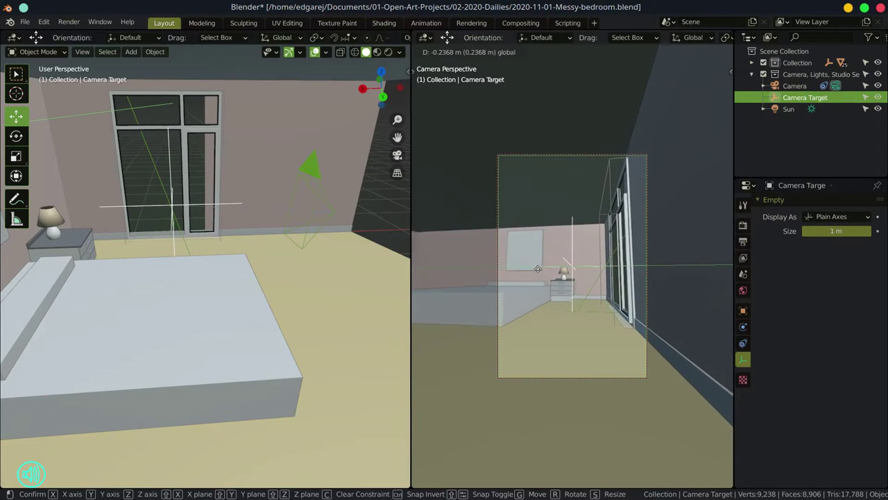
pyautogui.click(536, 269)
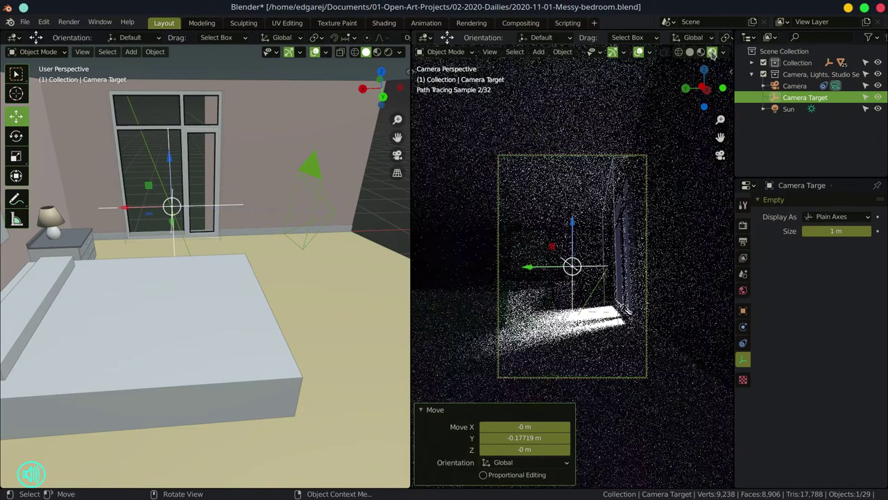
pyautogui.press('g')
pyautogui.click(527, 266)
pyautogui.press('KP_Decimal')
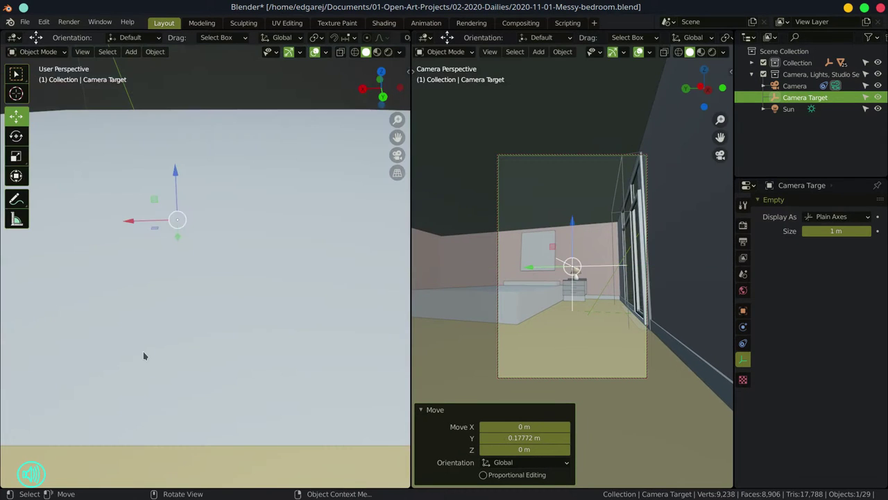
# - Save the file, add a mesh plane and scale it up to extend beyond the whole room
pyautogui.click(24, 23)
pyautogui.click(40, 97)
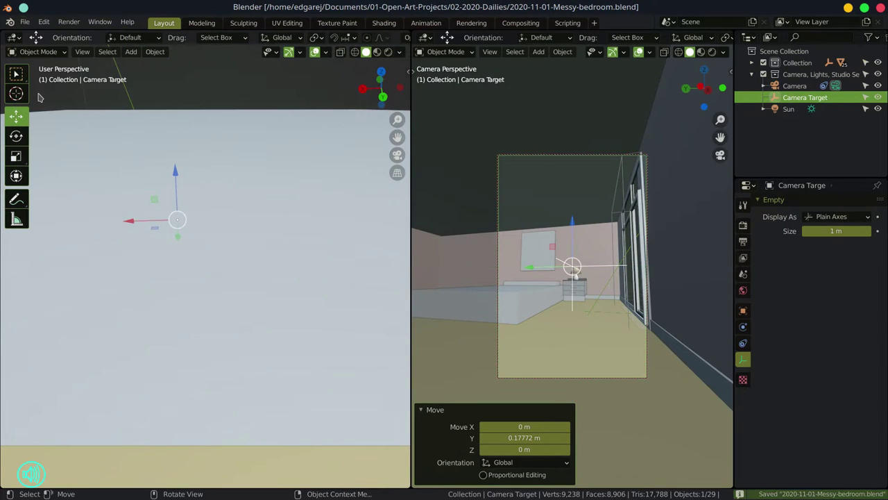
pyautogui.scroll(-6, 76, 243)
pyautogui.moveTo(93, 264); pyautogui.dragTo(181, 298)
pyautogui.scroll(-4, 181, 298)
pyautogui.click(132, 52)
pyautogui.moveTo(139, 66)
pyautogui.click(237, 65)
pyautogui.press('s')
pyautogui.click(319, 137)
# - Subdivide the plane five times in Edit Mode to form a square grid, and return to Object Mode
pyautogui.press('Tab')
pyautogui.moveTo(248, 340); pyautogui.dragTo(287, 401)
pyautogui.rightClick(286, 402)
pyautogui.click(258, 257)
pyautogui.rightClick(259, 381)
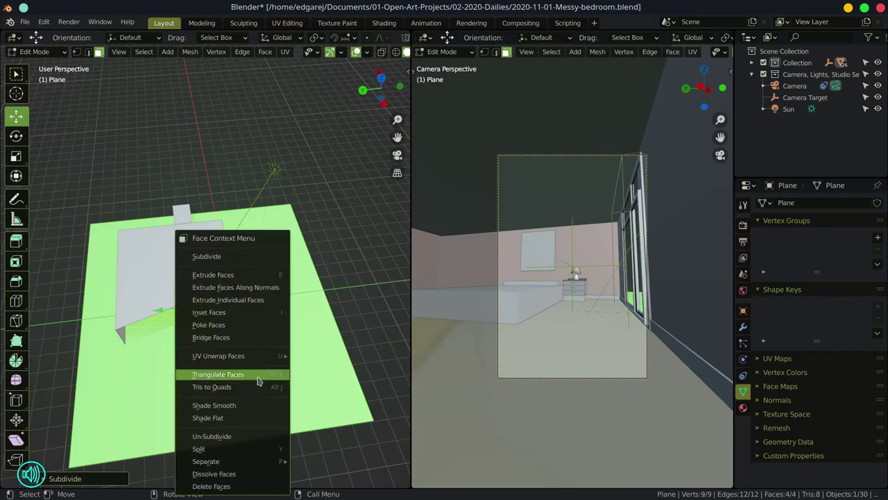
pyautogui.click(258, 256)
pyautogui.rightClick(260, 257)
pyautogui.click(255, 257)
pyautogui.rightClick(258, 258)
pyautogui.click(258, 257)
pyautogui.rightClick(259, 259)
pyautogui.click(257, 258)
pyautogui.press('Tab')
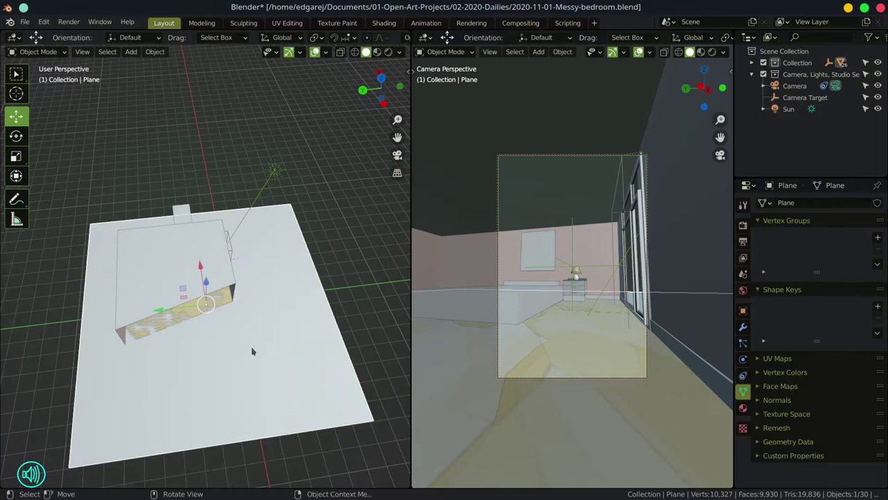
# - Add a Wireframe modifier to the plane and set its thickness to 0.005 m
pyautogui.click(743, 327)
pyautogui.click(778, 202)
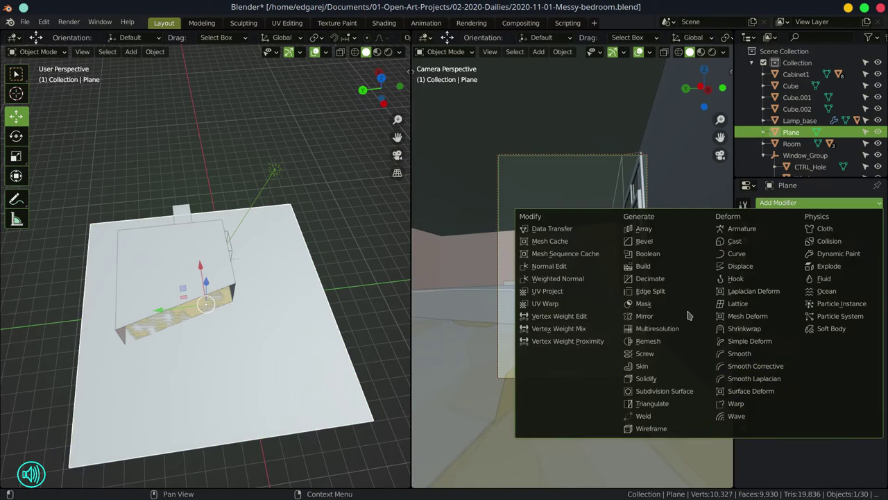
pyautogui.click(587, 402)
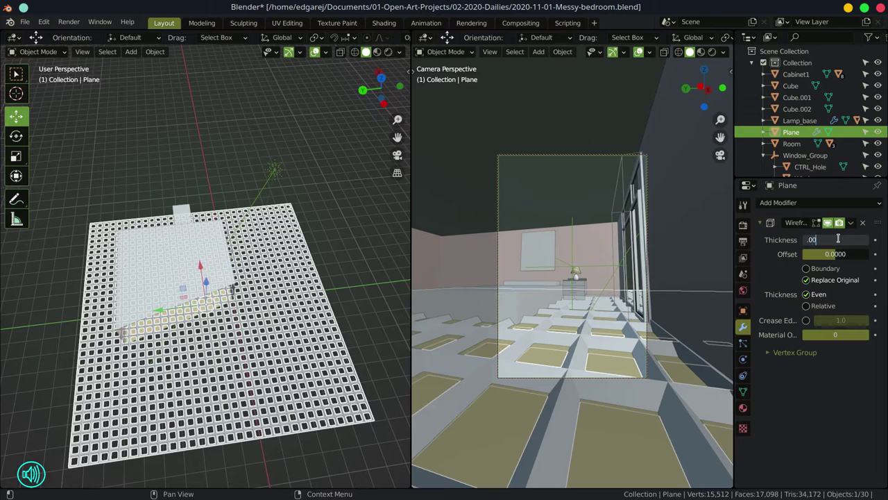
pyautogui.press('Return')
pyautogui.click(501, 351)
pyautogui.click(501, 351)
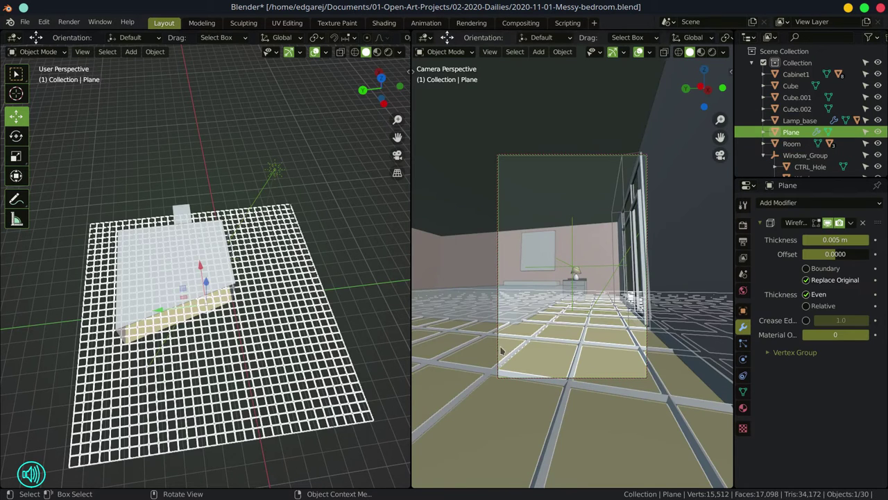
# - Create a new material on the plane and set its base colour to pink (H 0.832, S 0.424, V 0.906)
pyautogui.click(743, 408)
pyautogui.click(790, 241)
pyautogui.click(841, 338)
pyautogui.click(838, 222)
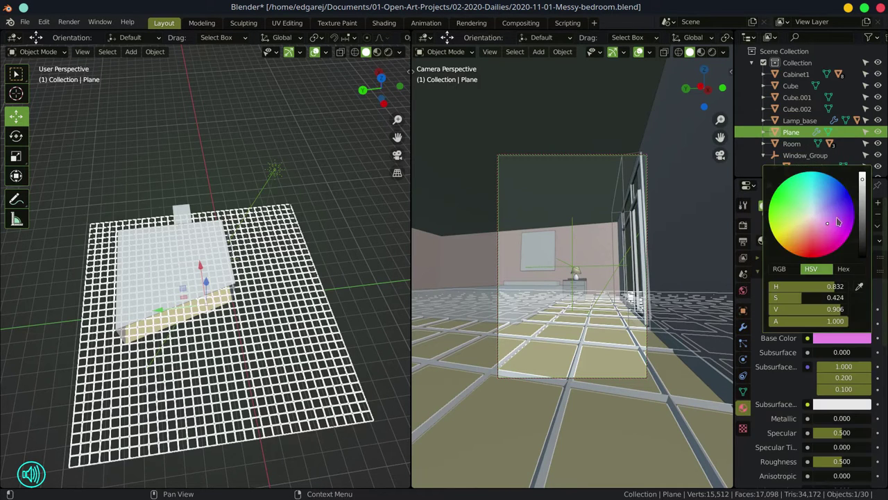
# - Darken the grid material's pink and duplicate the grid plane straight up along Z to ceiling height
pyautogui.click(862, 194)
pyautogui.moveTo(349, 426); pyautogui.dragTo(306, 373)
pyautogui.hotkey('shift', 'd')
pyautogui.press('z')
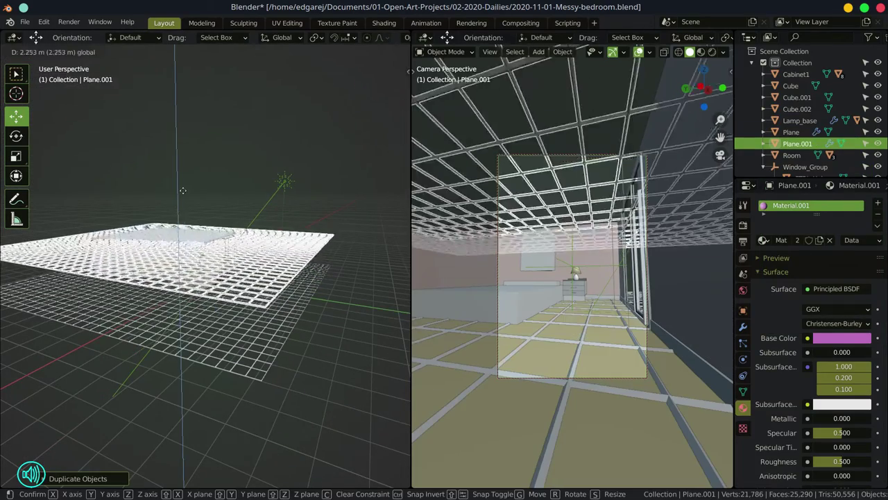
pyautogui.click(233, 207)
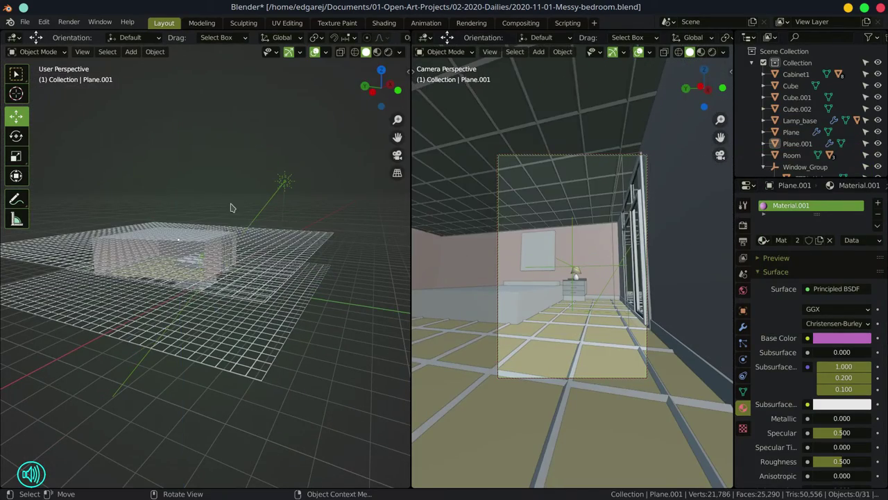
# - Duplicate the ceiling grid in place and rotate the copy upright in front view
pyautogui.moveTo(232, 207); pyautogui.dragTo(259, 271)
pyautogui.click(267, 291)
pyautogui.hotkey('shift', 'd')
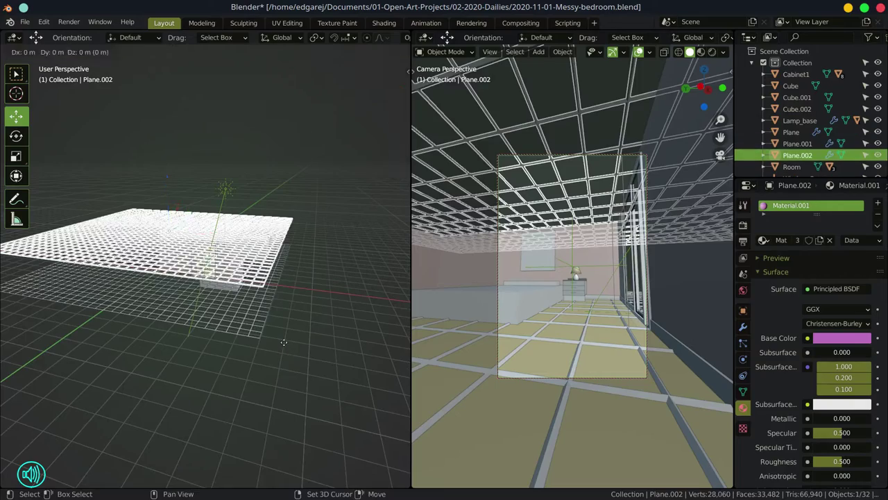
pyautogui.rightClick(285, 348)
pyautogui.press('KP_1')
pyautogui.press('r')
pyautogui.click(55, 349)
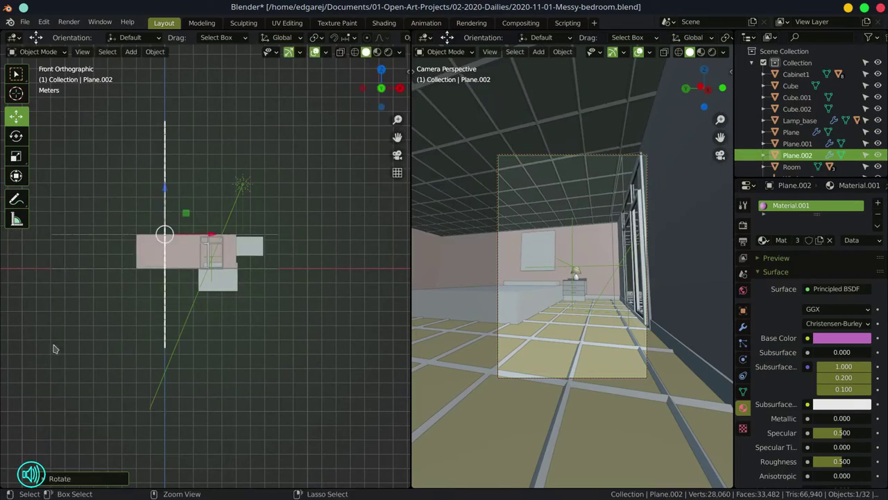
# - Move the upright grid along X onto the room's back wall and save the file
pyautogui.moveTo(213, 235); pyautogui.dragTo(290, 246)
pyautogui.click(291, 247)
pyautogui.scroll(4, 290, 246)
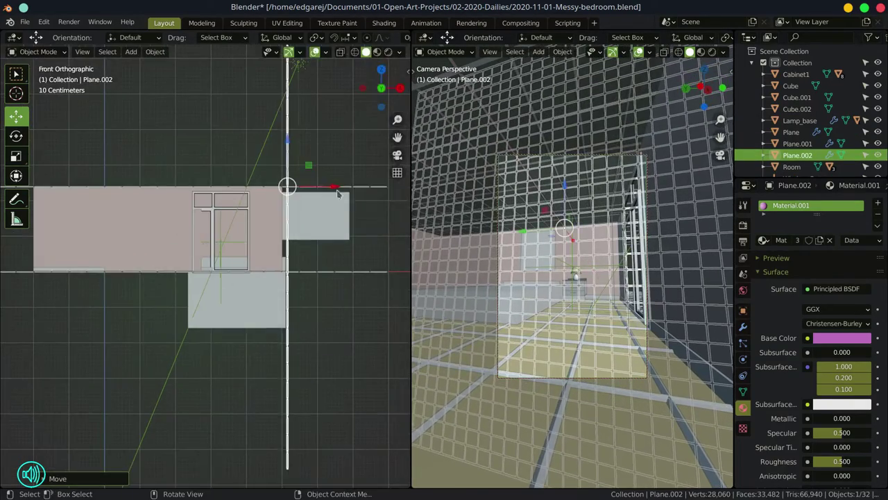
pyautogui.click(341, 156)
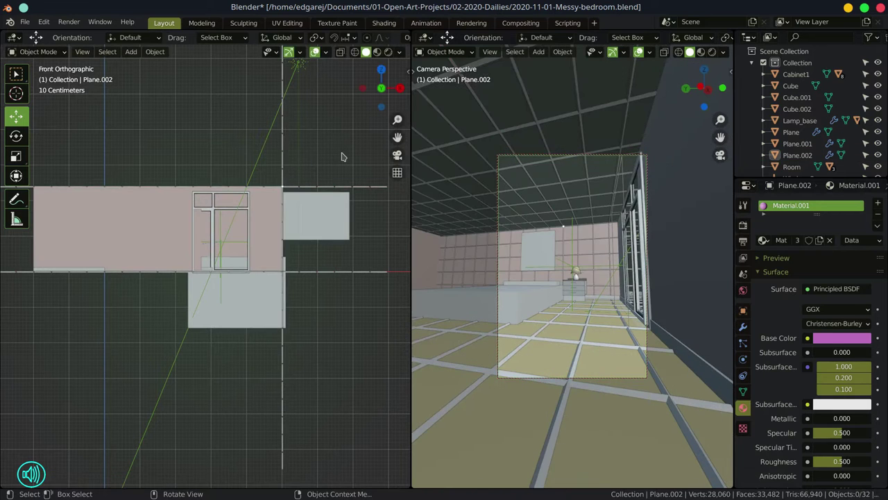
pyautogui.click(26, 22)
pyautogui.click(41, 105)
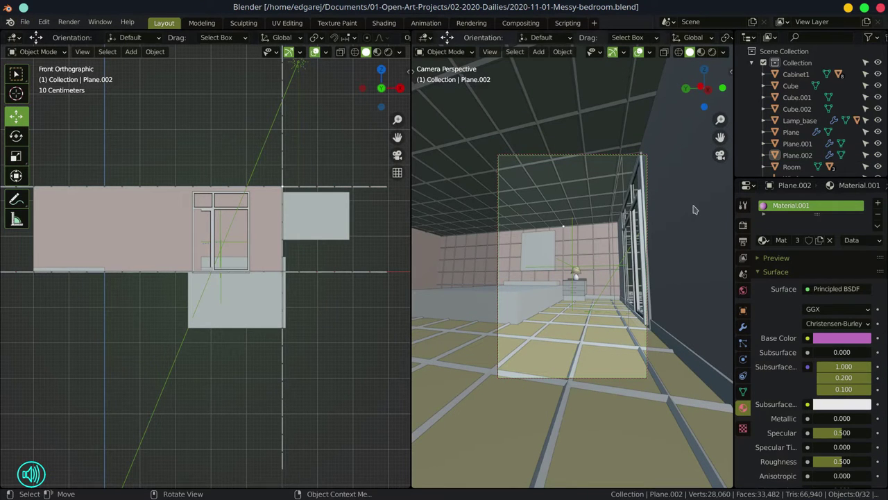
# - Change the render resolution percentage in the output settings
pyautogui.click(743, 226)
pyautogui.click(743, 241)
pyautogui.click(841, 239)
pyautogui.write('10')
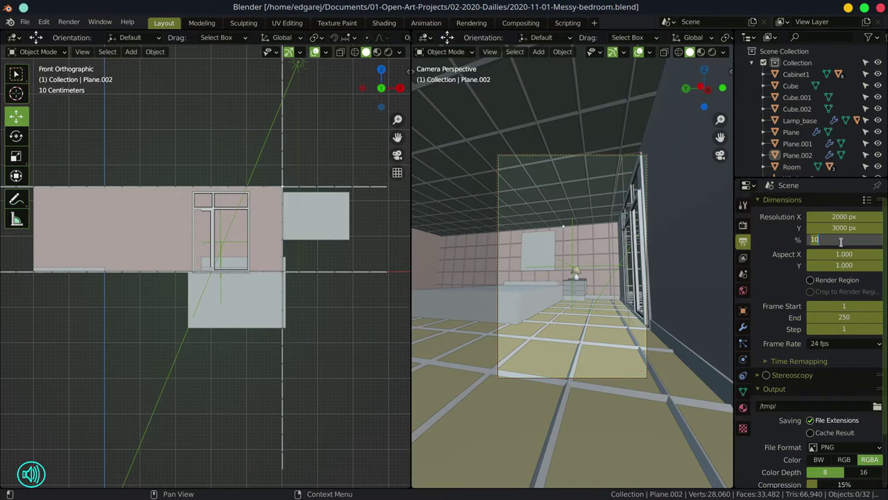
pyautogui.press('Return')
pyautogui.scroll(-2, 772, 434)
# - Expand the render denoising settings and save the file
pyautogui.click(743, 225)
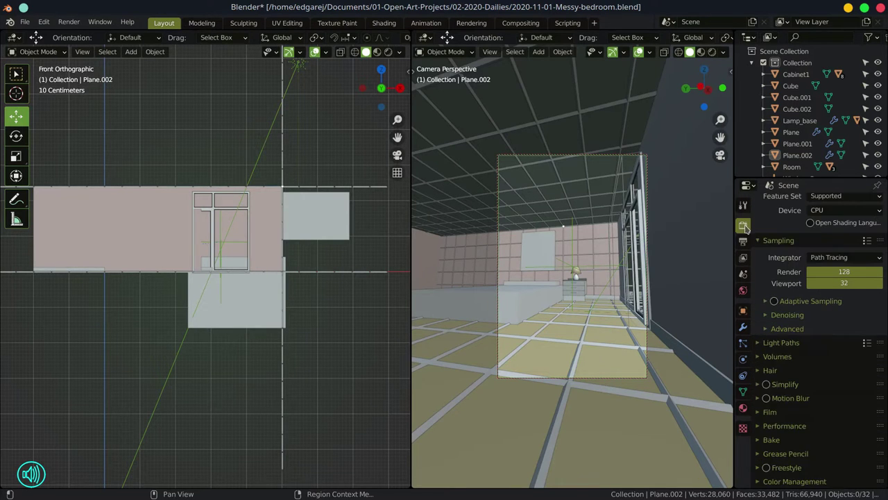
pyautogui.click(767, 316)
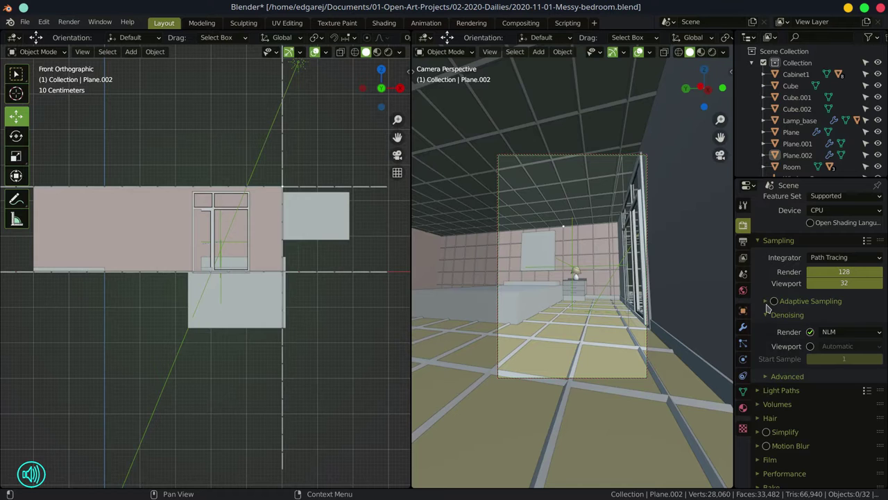
pyautogui.click(24, 21)
pyautogui.click(51, 101)
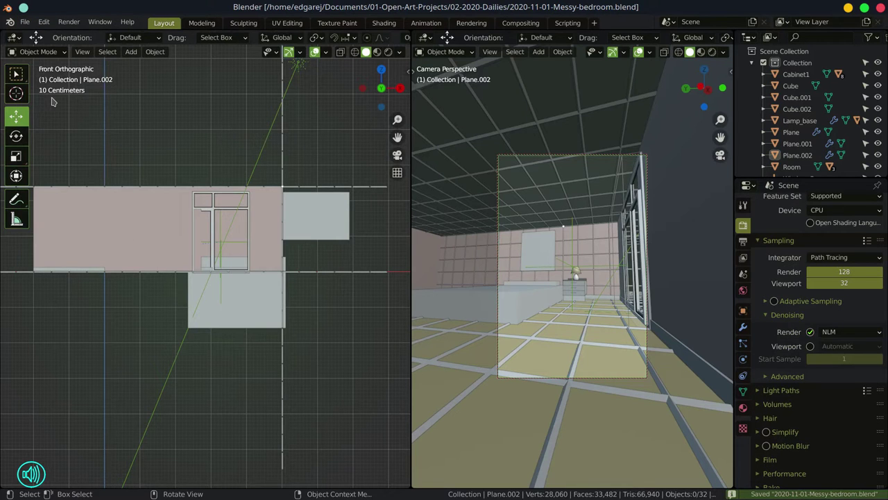
# - Lower the Camera Target about 0.5 m along Z and select the camera
pyautogui.click(752, 62)
pyautogui.click(805, 97)
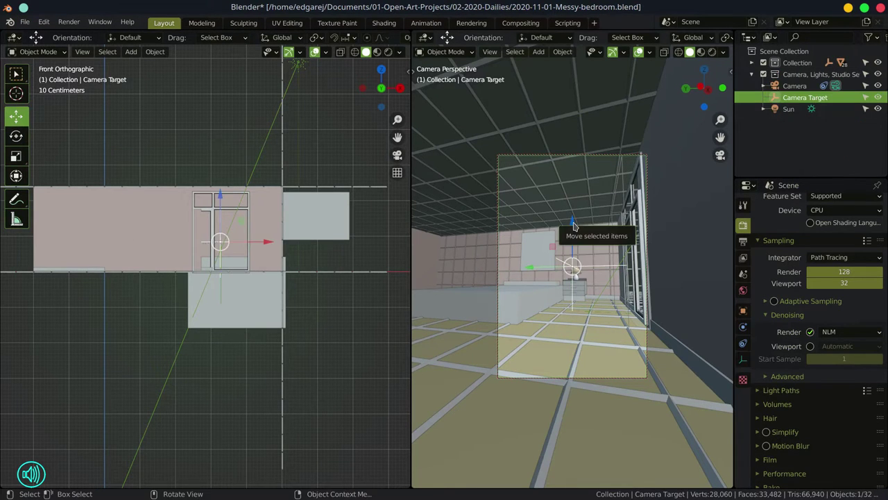
pyautogui.press('g')
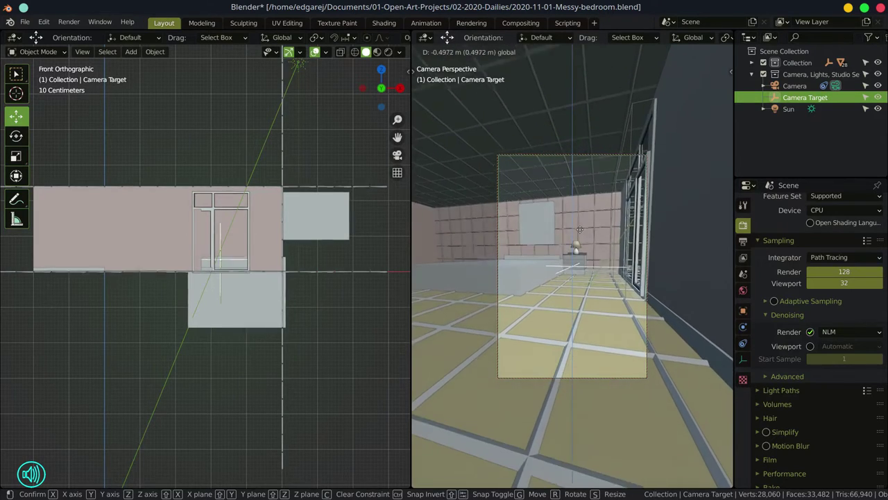
pyautogui.moveTo(581, 231); pyautogui.dragTo(580, 235)
pyautogui.moveTo(221, 221)
pyautogui.mouseDown()
pyautogui.moveTo(227, 238)
pyautogui.moveTo(227, 215)
pyautogui.mouseUp()
pyautogui.click(228, 237)
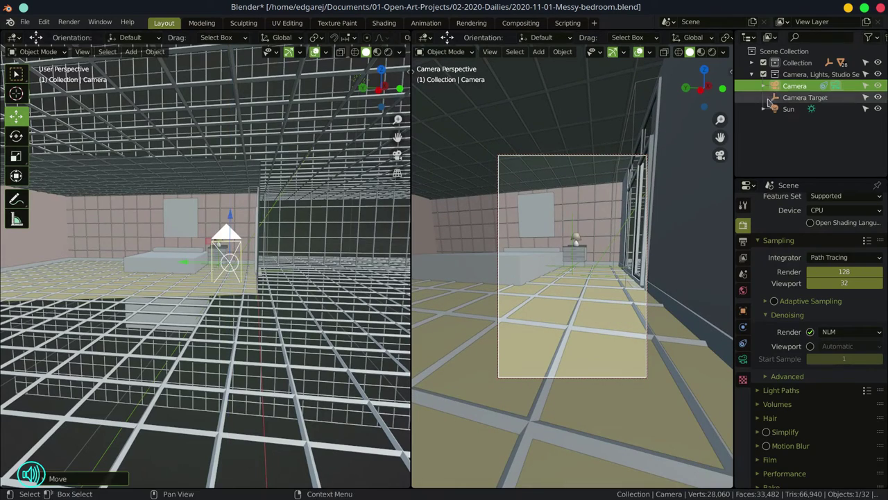
# - Lower the Camera Target by a further 0.42 m or so to tilt the camera towards the floor
pyautogui.click(805, 98)
pyautogui.moveTo(573, 234); pyautogui.dragTo(570, 207)
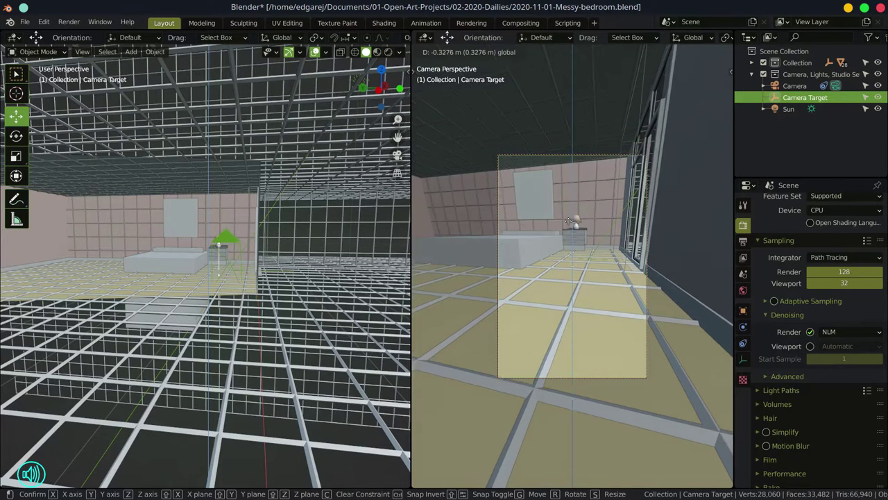
pyautogui.moveTo(570, 222); pyautogui.dragTo(571, 223)
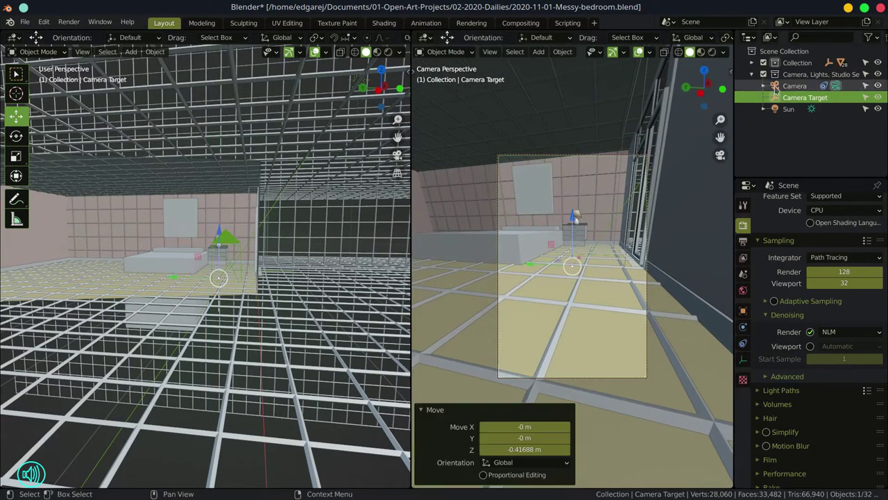
# - Raise the camera slightly along Z and move the Camera Target up about 0.09 m
pyautogui.click(796, 86)
pyautogui.moveTo(228, 215); pyautogui.dragTo(228, 211)
pyautogui.click(805, 98)
pyautogui.moveTo(572, 216); pyautogui.dragTo(573, 213)
pyautogui.click(572, 213)
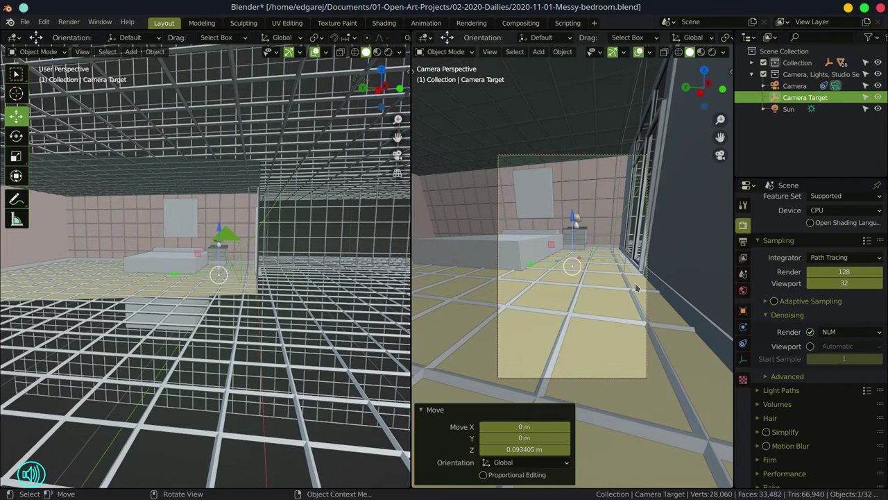
# - Save the file, and start and cancel a still render of the camera view
pyautogui.click(25, 23)
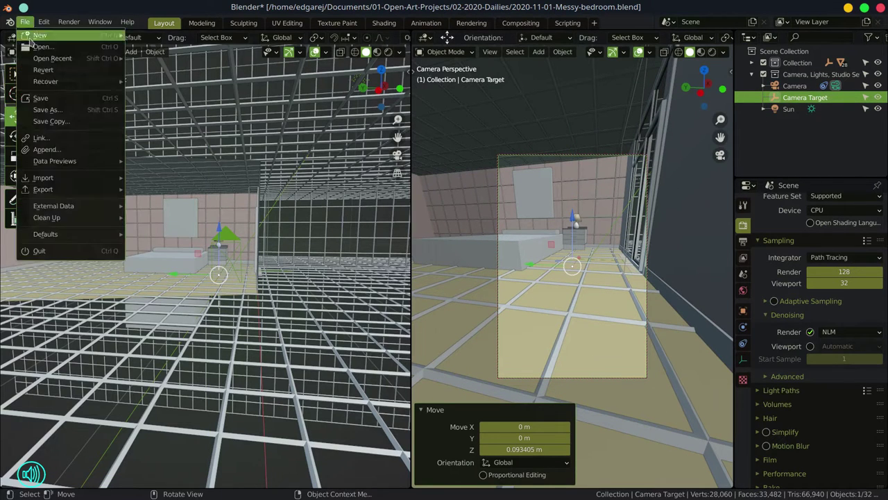
pyautogui.click(41, 97)
pyautogui.click(69, 22)
pyautogui.click(79, 38)
pyautogui.press('F12')
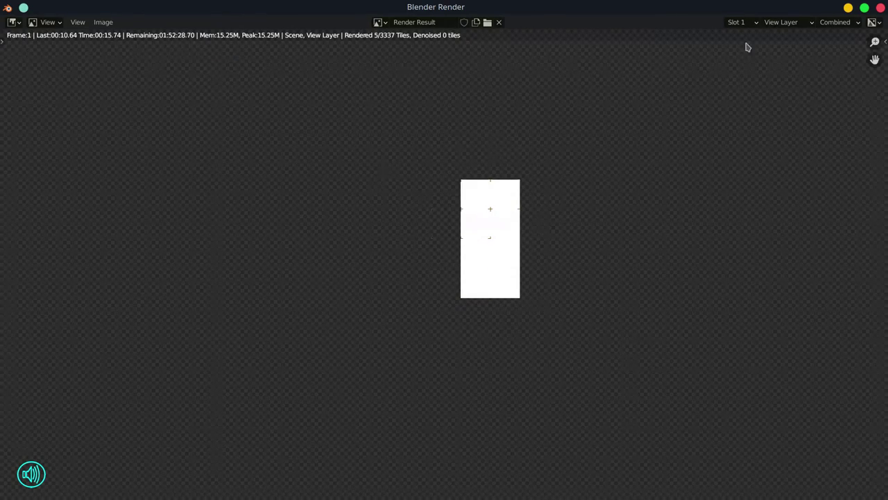
pyautogui.press('Escape')
# - Switch the user-perspective viewport to the Compositor with Use Nodes enabled
pyautogui.click(13, 37)
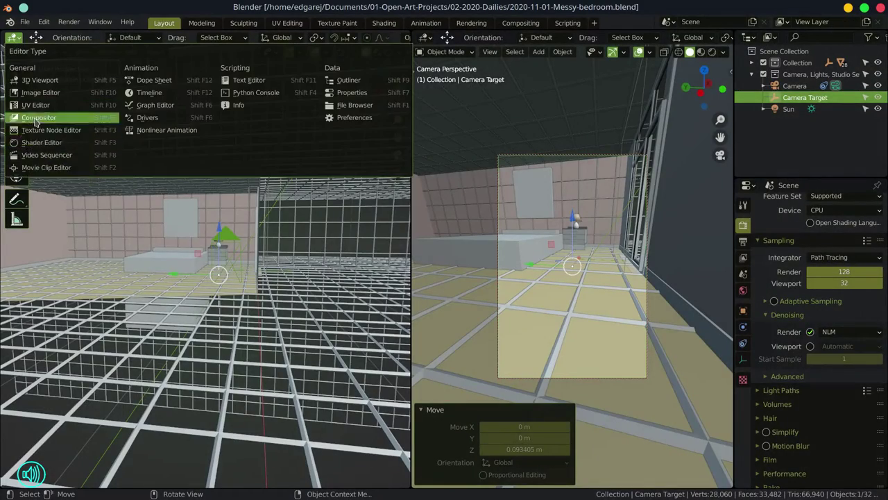
pyautogui.click(35, 119)
pyautogui.scroll(5, 215, 208)
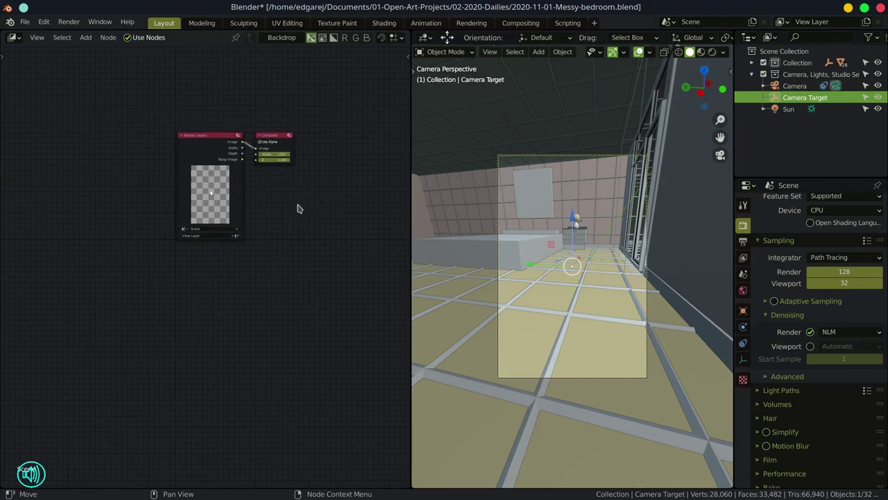
# - Enable the Ambient Occlusion pass for the view layer
pyautogui.click(743, 290)
pyautogui.click(758, 320)
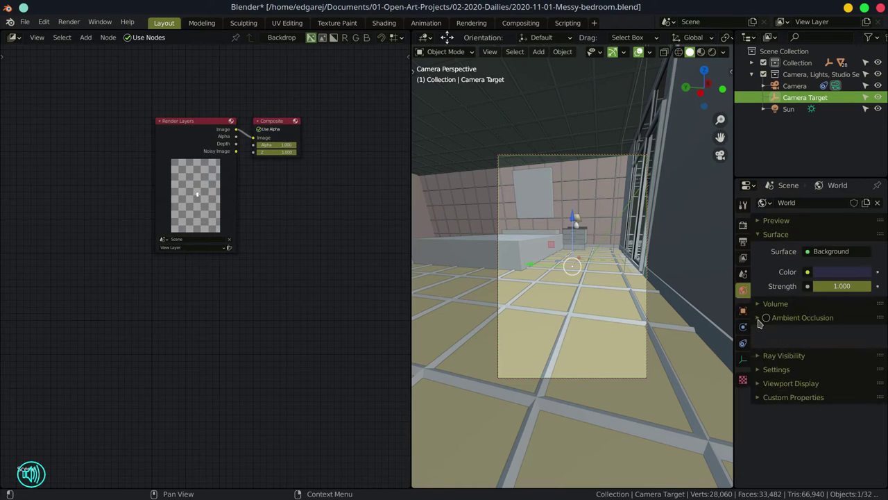
pyautogui.click(744, 257)
pyautogui.scroll(-10, 812, 313)
pyautogui.click(810, 362)
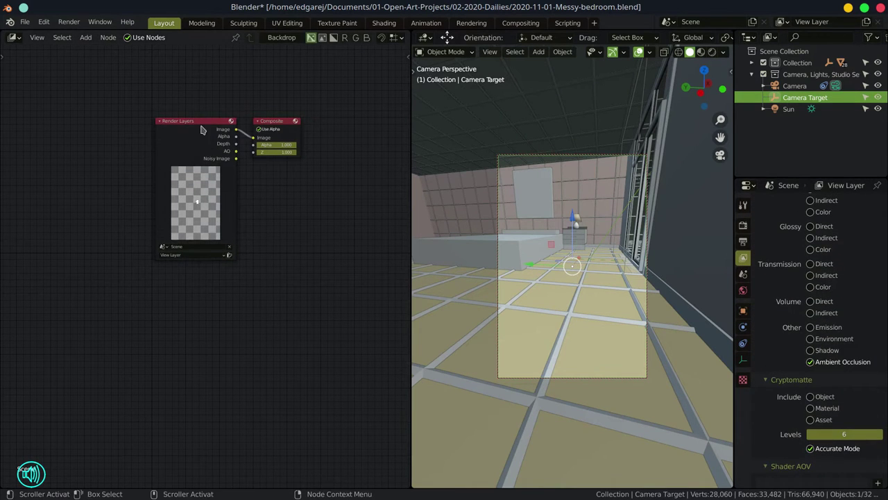
# - Spread the Render Layers and Composite nodes apart and place a duplicate of Render Layers below the original
pyautogui.moveTo(201, 130); pyautogui.dragTo(108, 105)
pyautogui.moveTo(274, 122); pyautogui.dragTo(324, 137)
pyautogui.click(88, 114)
pyautogui.hotkey('shift', 'd')
pyautogui.click(85, 274)
# - Insert a Mix node set to Multiply before Composite, feeding the duplicate's AO into its first image input and the original Image into the second
pyautogui.click(86, 38)
pyautogui.moveTo(105, 68)
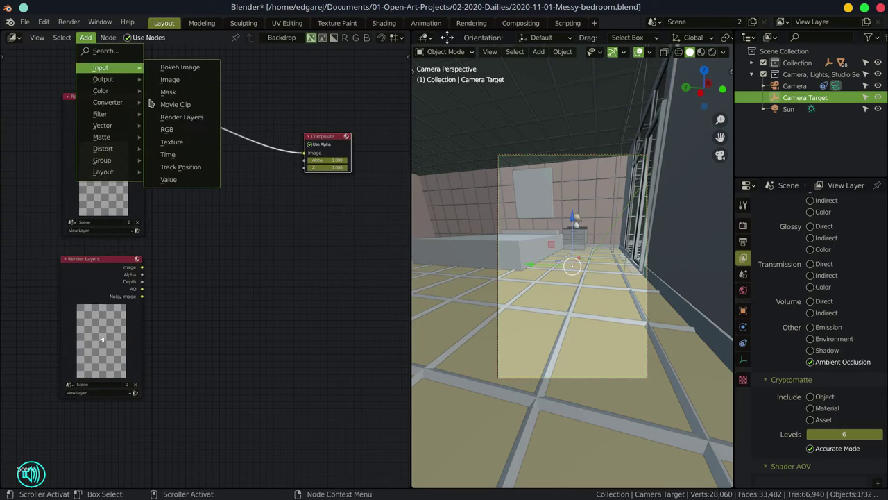
pyautogui.moveTo(101, 91)
pyautogui.click(168, 191)
pyautogui.click(222, 130)
pyautogui.click(239, 147)
pyautogui.click(237, 179)
pyautogui.moveTo(219, 169); pyautogui.dragTo(219, 177)
pyautogui.moveTo(142, 288); pyautogui.dragTo(219, 170)
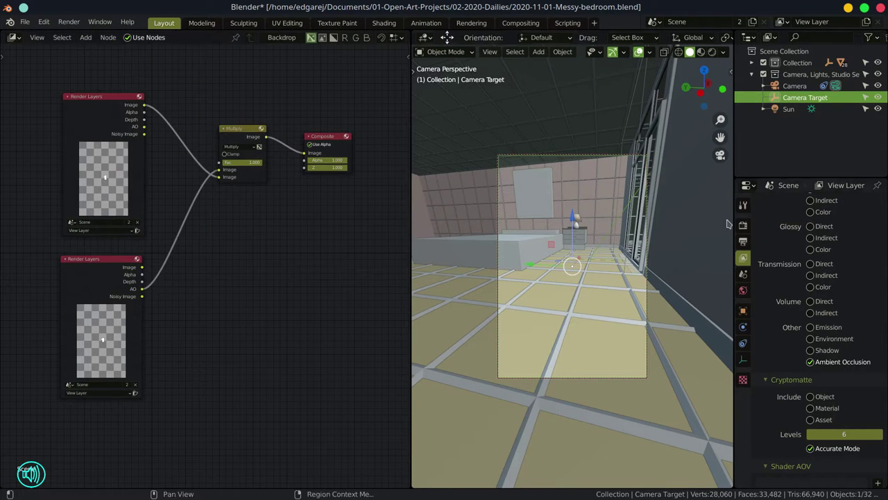
# - Set the resolution percentage to 25%, save the file and render the image
pyautogui.click(743, 224)
pyautogui.click(743, 241)
pyautogui.scroll(3, 819, 278)
pyautogui.click(843, 234)
pyautogui.write('2')
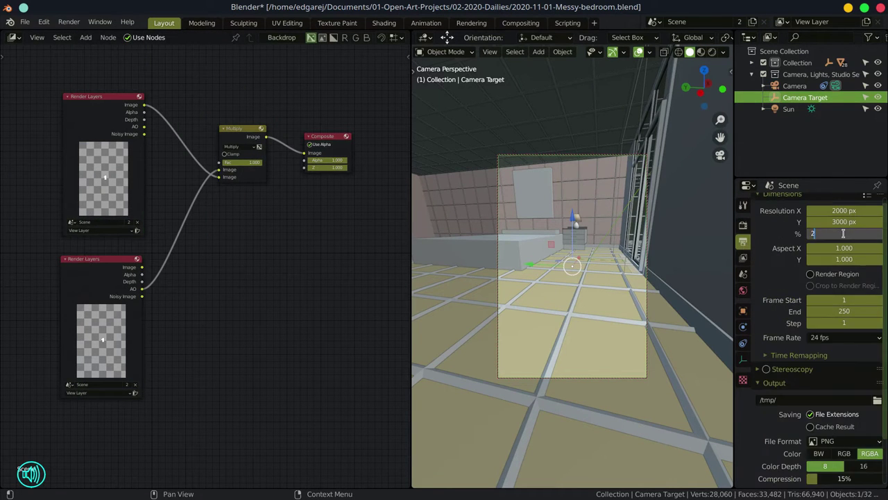
pyautogui.write('5')
pyautogui.press('Return')
pyautogui.click(24, 21)
pyautogui.click(88, 34)
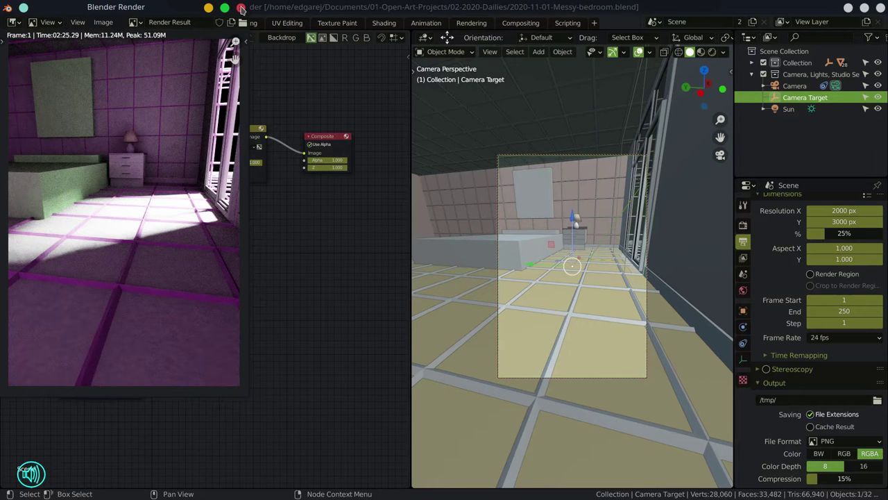
# - Close the test render, scale the output to 3000 x 4500 px with the resolution percentage and render the final image
pyautogui.click(241, 7)
pyautogui.click(850, 233)
pyautogui.write('15')
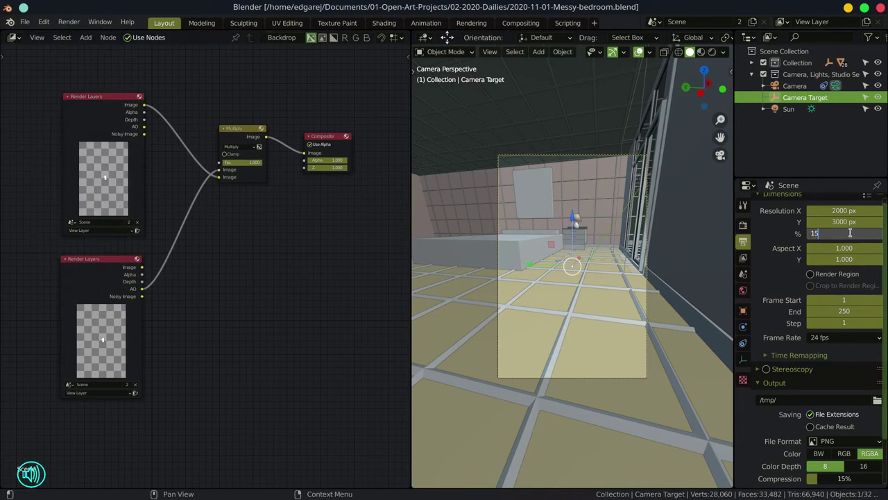
pyautogui.press('Return')
pyautogui.click(69, 23)
pyautogui.click(89, 33)
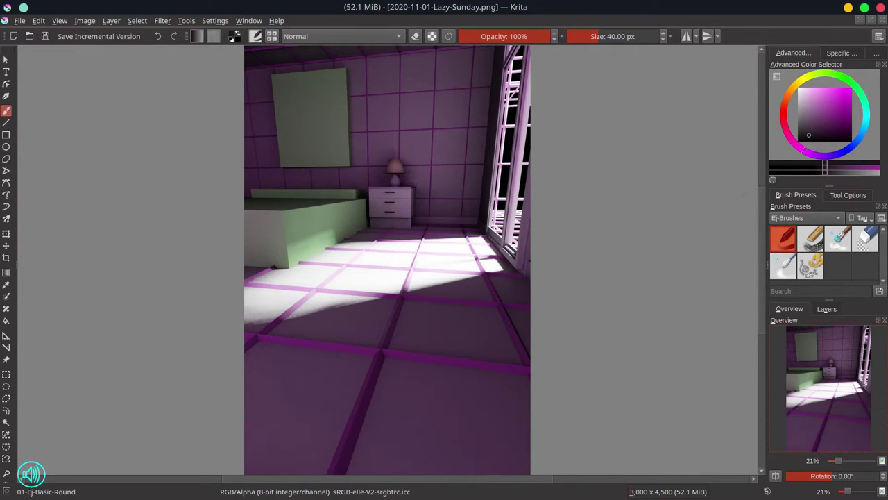
# - In Krita, add a paint layer above the Lazy-Sunday render, fill it with light grey and lower its opacity to 71%
pyautogui.click(827, 310)
pyautogui.click(776, 476)
pyautogui.click(798, 118)
pyautogui.click(7, 321)
pyautogui.click(331, 332)
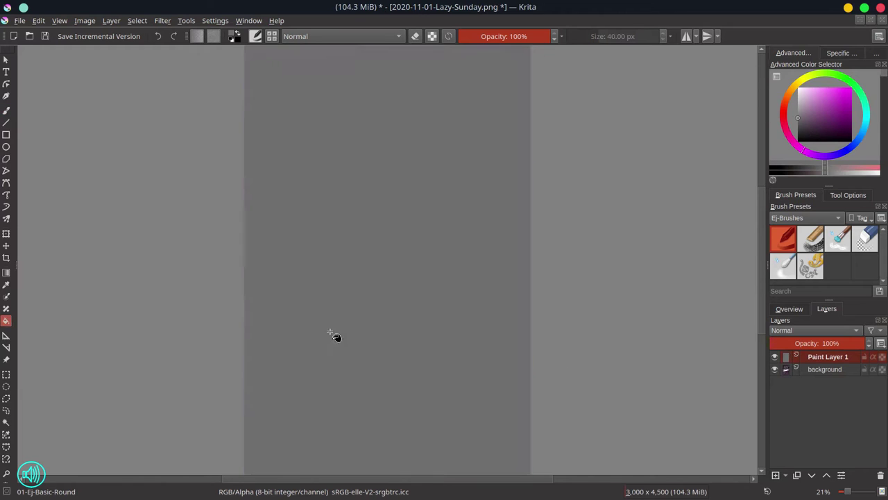
pyautogui.moveTo(865, 343); pyautogui.dragTo(837, 345)
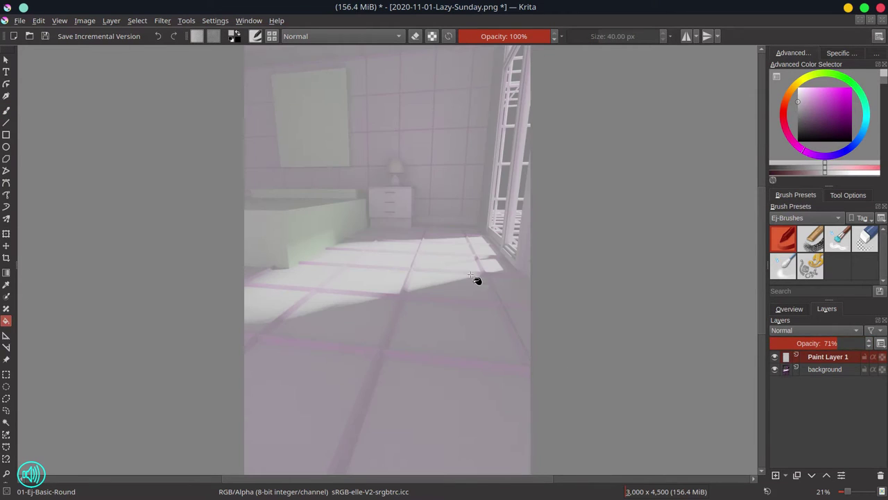
# - Add a second paint layer and sketch the ceiling line and the curtains around the window in dark brush strokes
pyautogui.click(776, 476)
pyautogui.press('b')
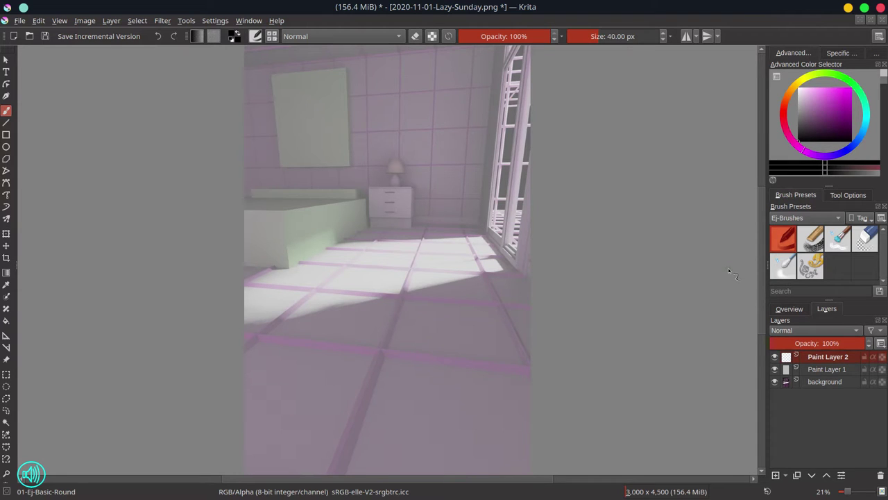
pyautogui.scroll(-1, 422, 155)
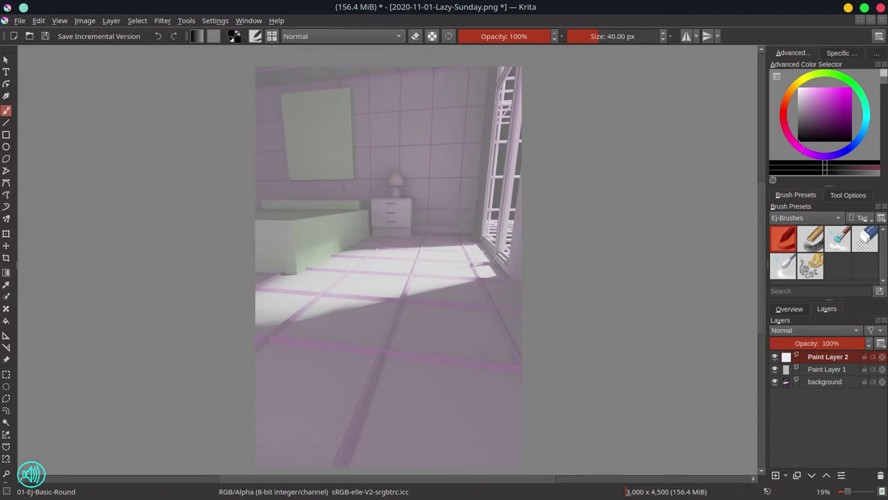
pyautogui.moveTo(261, 87); pyautogui.dragTo(427, 67)
pyautogui.moveTo(513, 68)
pyautogui.mouseDown()
pyautogui.moveTo(466, 201)
pyautogui.moveTo(474, 242)
pyautogui.moveTo(484, 241)
pyautogui.moveTo(485, 264)
pyautogui.moveTo(505, 274)
pyautogui.mouseUp()
pyautogui.moveTo(519, 144)
pyautogui.mouseDown()
pyautogui.moveTo(507, 223)
pyautogui.moveTo(512, 275)
pyautogui.mouseUp()
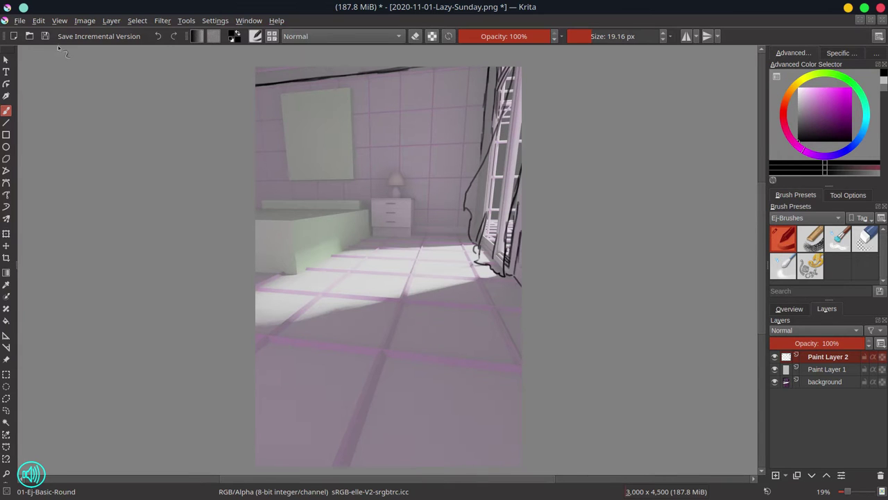
# - Scale the image to 300 pixels per inch at 3000 x 4500 px and check the image properties
pyautogui.click(85, 20)
pyautogui.click(104, 175)
pyautogui.click(101, 157)
pyautogui.write('300')
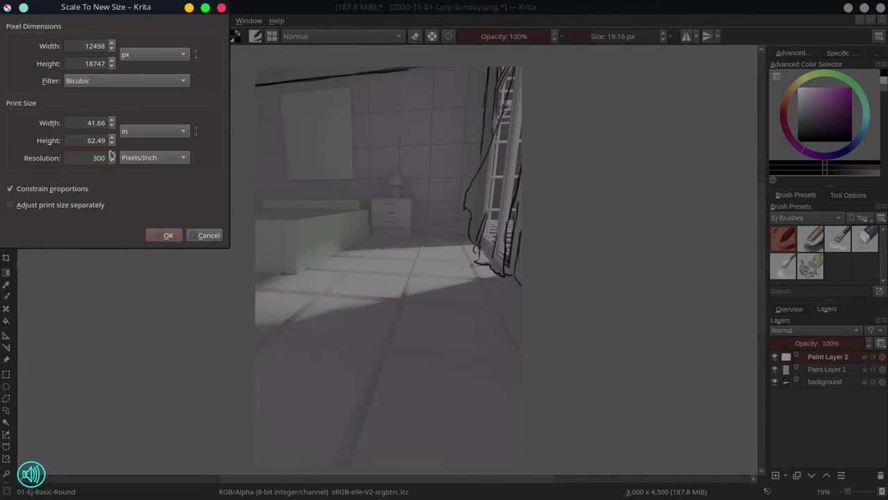
pyautogui.doubleClick(96, 45)
pyautogui.write('3000')
pyautogui.doubleClick(91, 63)
pyautogui.write('5000')
pyautogui.click(154, 238)
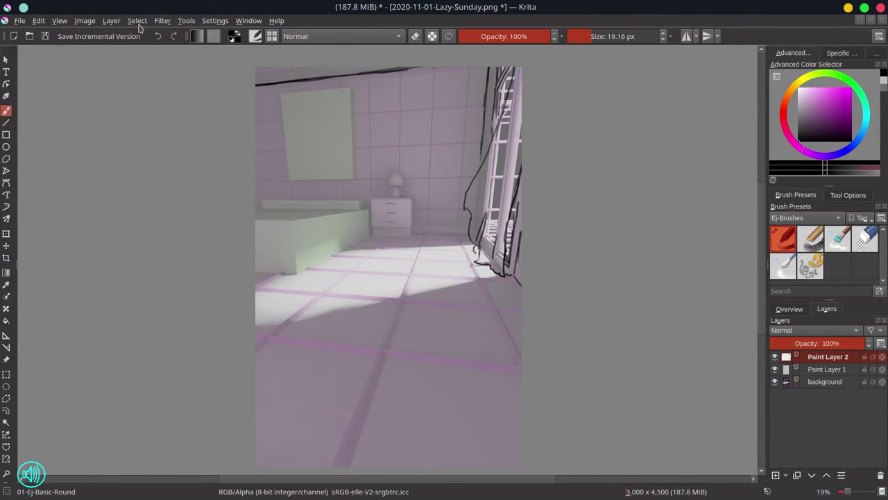
pyautogui.click(85, 21)
pyautogui.click(101, 34)
pyautogui.click(542, 344)
# - Fill in the document information with the title Lazy Sunday and the license CC BY-NC-SA 4.0
pyautogui.click(20, 20)
pyautogui.click(70, 233)
pyautogui.click(409, 130)
pyautogui.write('Lazy Sunday')
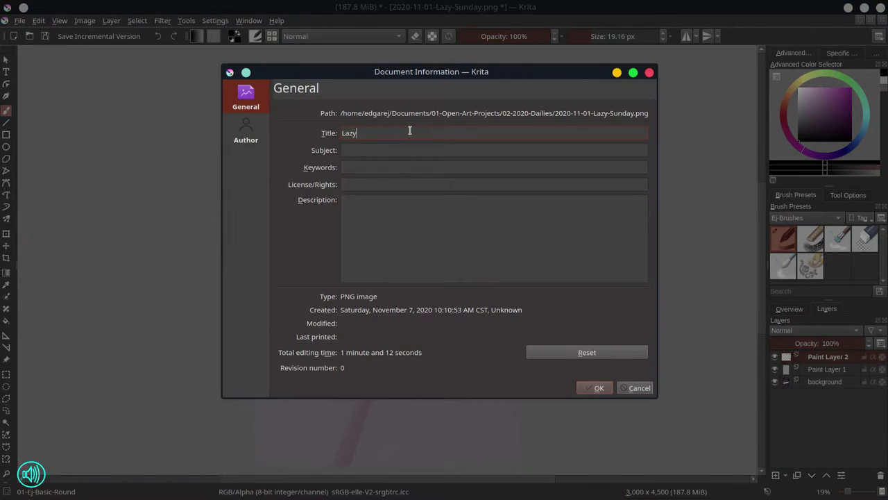
pyautogui.click(397, 183)
pyautogui.write('CC BY-NC-SA 4.0')
pyautogui.click(595, 388)
# - Save the document in Krita's native format as 2020-11-01-Lazy-Sunday.kra
pyautogui.click(19, 20)
pyautogui.click(56, 85)
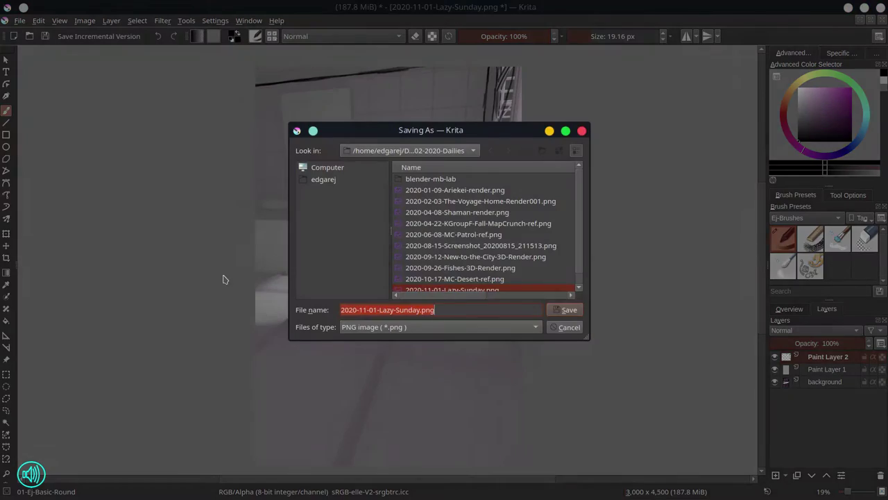
pyautogui.click(482, 327)
pyautogui.click(136, 119)
pyautogui.click(568, 310)
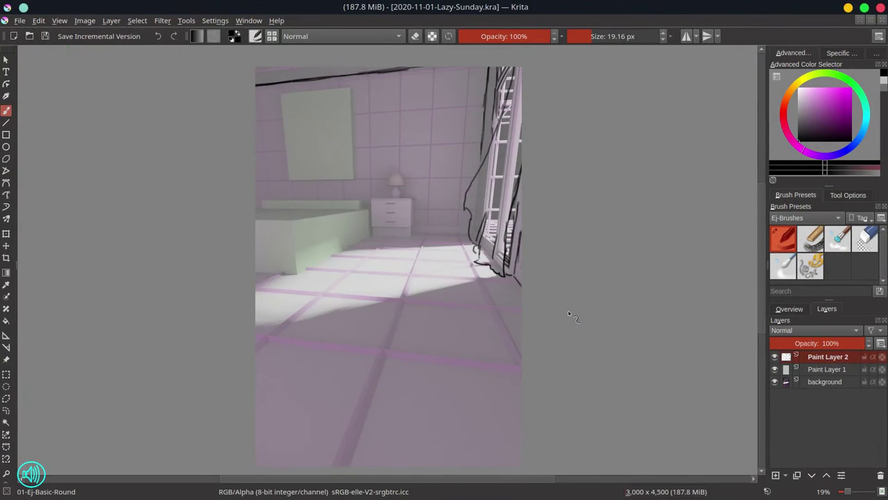
# - Crop the image to the full canvas bounds and return to the freehand brush
pyautogui.scroll(-1, 569, 314)
pyautogui.click(7, 257)
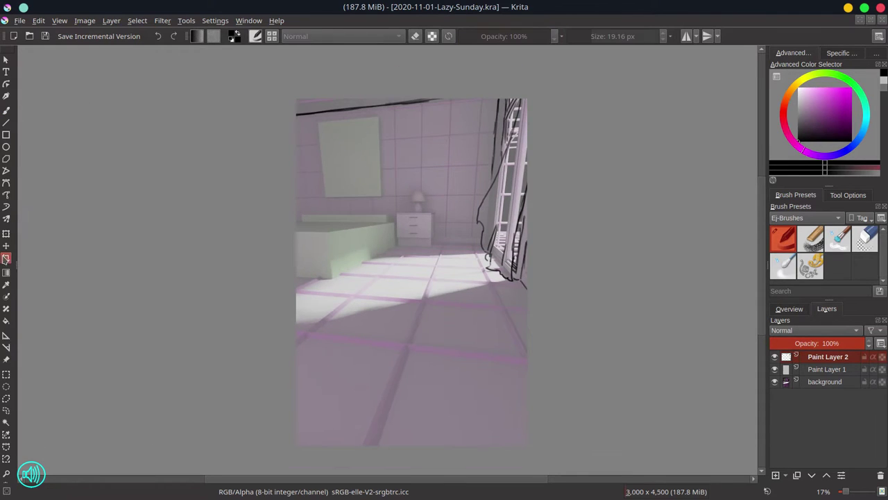
pyautogui.moveTo(277, 80); pyautogui.dragTo(601, 468)
pyautogui.press('Return')
pyautogui.press('b')
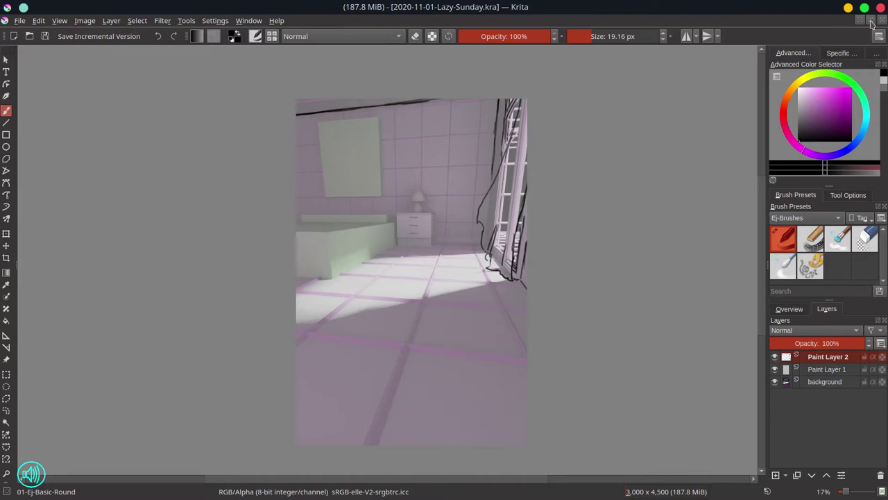
# - Turn the illustration into a floating window and size it to fill the right half of the workspace
pyautogui.click(871, 21)
pyautogui.moveTo(139, 148); pyautogui.dragTo(372, 473)
pyautogui.moveTo(234, 55); pyautogui.dragTo(575, 59)
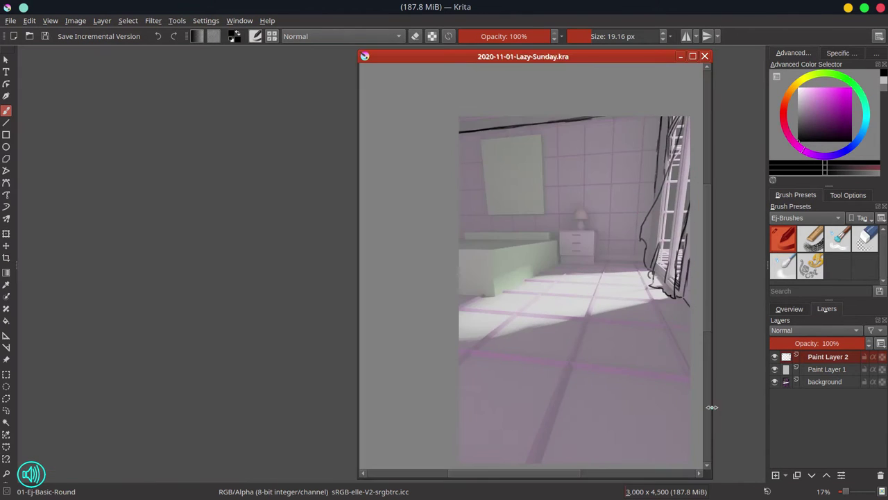
pyautogui.moveTo(711, 407); pyautogui.dragTo(756, 408)
# - Open the Pexels reference photo of a short-coated dog on grey concrete pavement from the References-05-Pexels folder
pyautogui.click(10, 21)
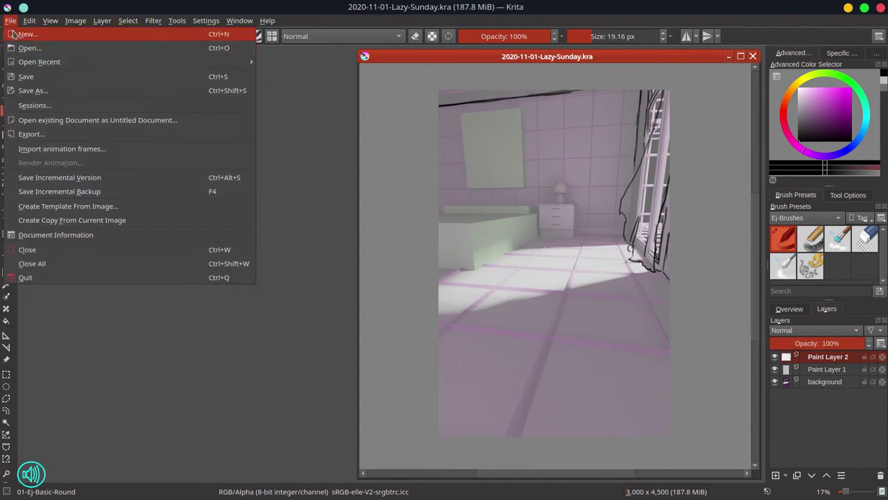
pyautogui.click(30, 47)
pyautogui.click(335, 182)
pyautogui.doubleClick(426, 224)
pyautogui.doubleClick(429, 244)
pyautogui.doubleClick(429, 221)
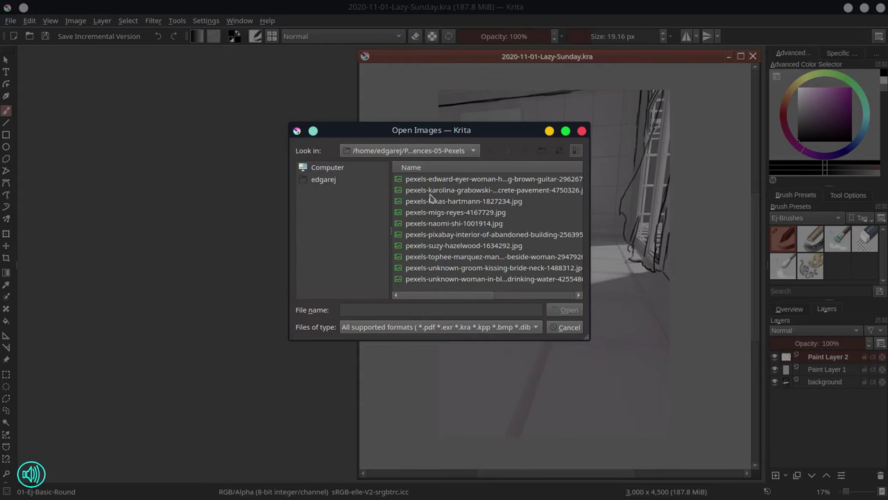
pyautogui.moveTo(291, 219); pyautogui.dragTo(140, 218)
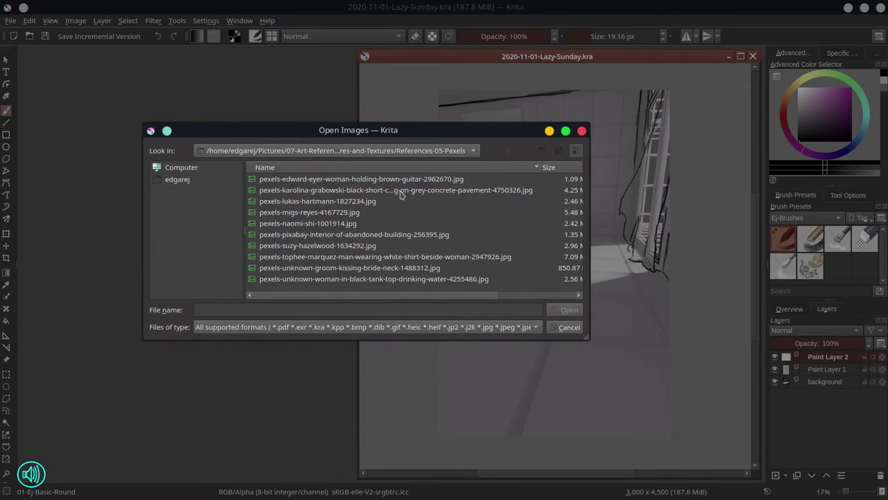
pyautogui.doubleClick(361, 190)
# - Fit the dog photo window beside the illustration and mirror the illustration's view while showing the canvas overview
pyautogui.moveTo(64, 53); pyautogui.dragTo(68, 60)
pyautogui.moveTo(144, 156); pyautogui.dragTo(347, 478)
pyautogui.click(708, 399)
pyautogui.click(790, 309)
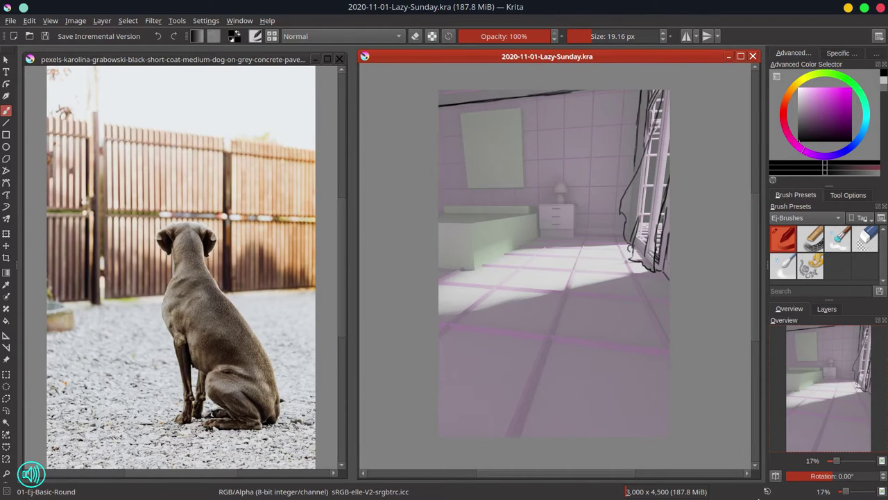
pyautogui.click(776, 476)
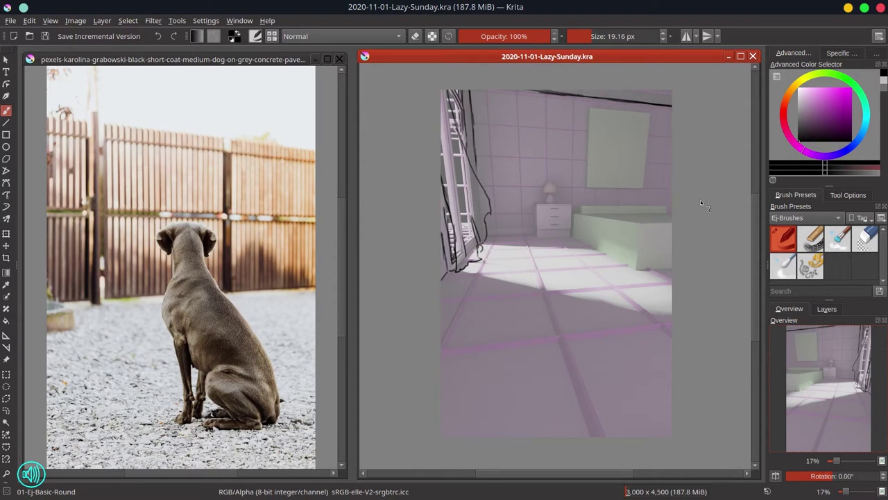
pyautogui.moveTo(523, 2)
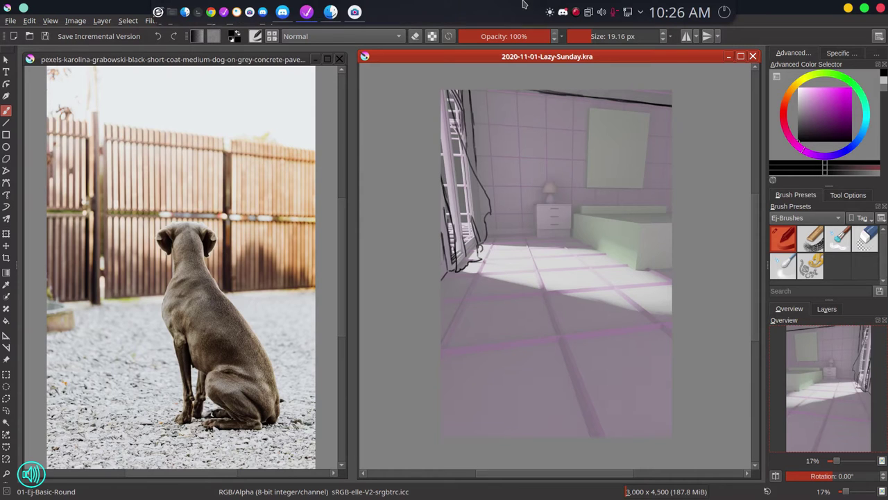
pyautogui.click(209, 10)
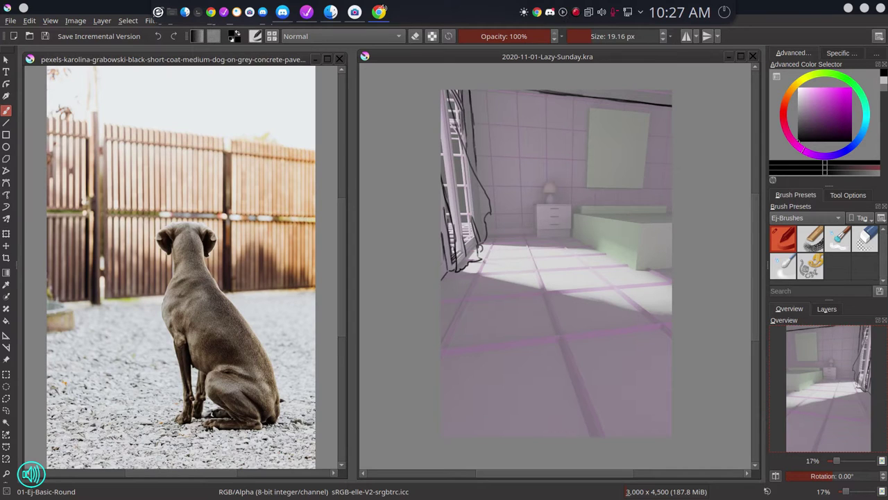
pyautogui.hotkey('alt', 'F4')
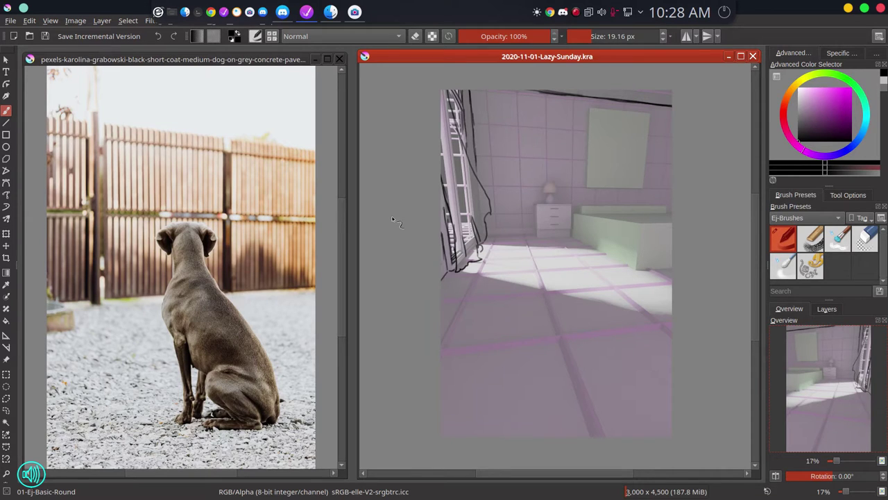
# - Add a third paint layer above the sketch and hide Paint Layer 2 and the background
pyautogui.click(827, 309)
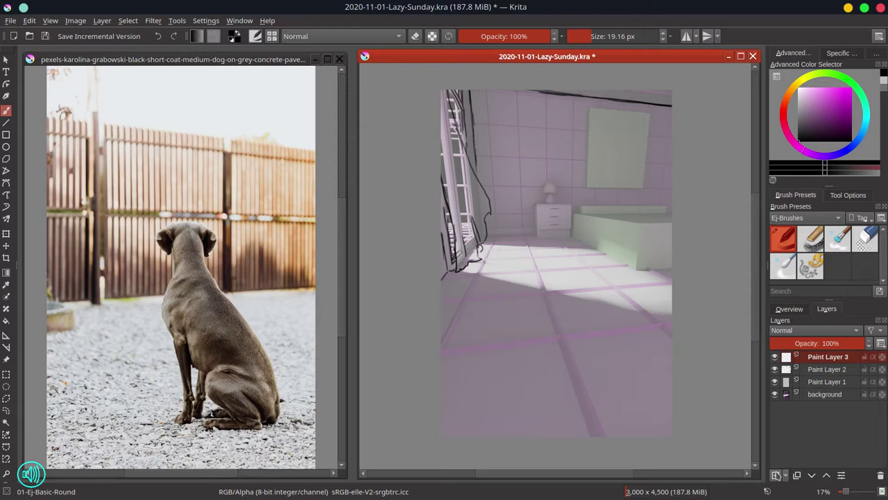
pyautogui.click(775, 394)
pyautogui.click(775, 357)
pyautogui.click(775, 357)
pyautogui.click(775, 369)
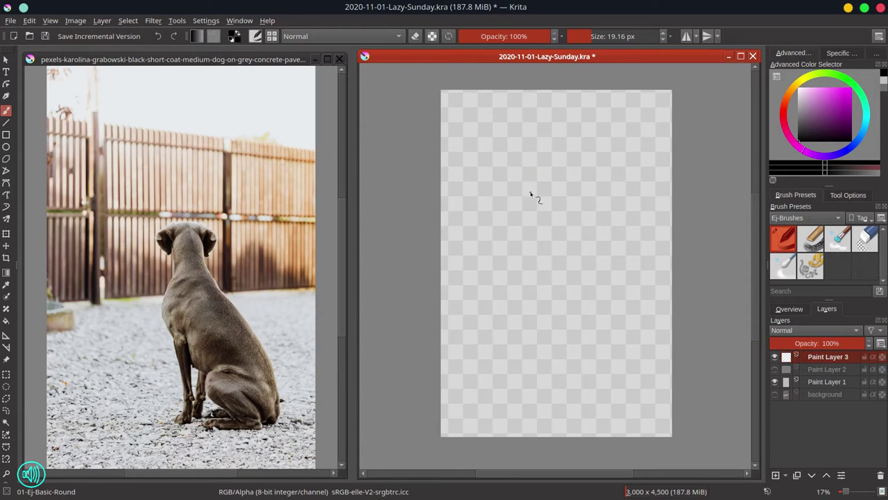
# - Sketch the dog's head with its drooping ears and neck in the upper middle of the canvas, following the photo
pyautogui.moveTo(520, 200)
pyautogui.mouseDown()
pyautogui.moveTo(545, 191)
pyautogui.moveTo(564, 199)
pyautogui.moveTo(522, 220)
pyautogui.moveTo(535, 236)
pyautogui.mouseUp()
pyautogui.moveTo(552, 202); pyautogui.dragTo(566, 203)
pyautogui.moveTo(557, 209)
pyautogui.mouseDown()
pyautogui.moveTo(558, 233)
pyautogui.moveTo(536, 240)
pyautogui.mouseUp()
pyautogui.moveTo(549, 204); pyautogui.dragTo(534, 207)
# - Sketch the dog's chest and front leg down to the paw, erasing and redrawing the leg's outline
pyautogui.moveTo(535, 243); pyautogui.dragTo(530, 281)
pyautogui.moveTo(558, 233)
pyautogui.mouseDown()
pyautogui.moveTo(567, 263)
pyautogui.moveTo(535, 292)
pyautogui.moveTo(533, 319)
pyautogui.mouseUp()
pyautogui.moveTo(536, 295); pyautogui.dragTo(541, 329)
pyautogui.moveTo(526, 265); pyautogui.dragTo(537, 334)
pyautogui.click(868, 243)
pyautogui.moveTo(527, 300); pyautogui.dragTo(530, 329)
pyautogui.click(784, 239)
pyautogui.moveTo(537, 281)
pyautogui.mouseDown()
pyautogui.moveTo(534, 256)
pyautogui.moveTo(547, 315)
pyautogui.moveTo(534, 353)
pyautogui.mouseUp()
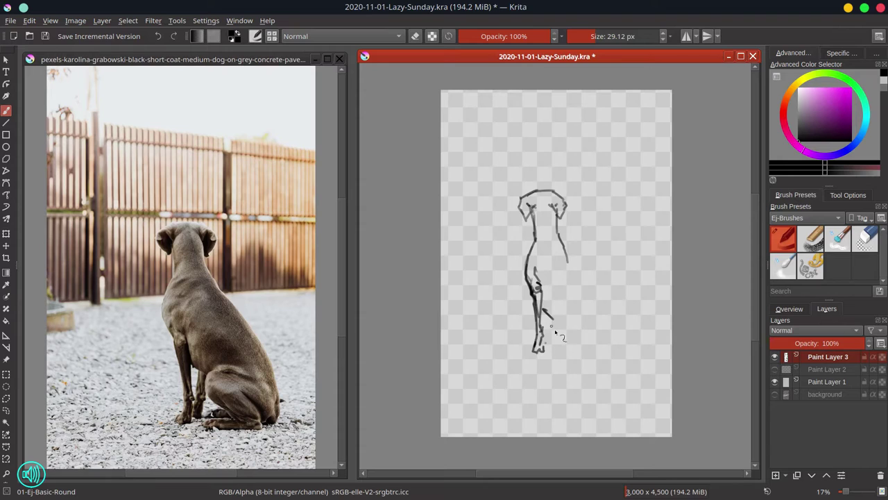
# - Sketch the second front leg, the folded hind leg with its paw and the start of the back line
pyautogui.moveTo(555, 314)
pyautogui.mouseDown()
pyautogui.moveTo(578, 364)
pyautogui.moveTo(583, 356)
pyautogui.mouseUp()
pyautogui.moveTo(556, 326)
pyautogui.mouseDown()
pyautogui.moveTo(566, 349)
pyautogui.moveTo(595, 343)
pyautogui.moveTo(573, 365)
pyautogui.moveTo(604, 360)
pyautogui.moveTo(554, 342)
pyautogui.moveTo(586, 320)
pyautogui.mouseUp()
pyautogui.moveTo(557, 227); pyautogui.dragTo(577, 269)
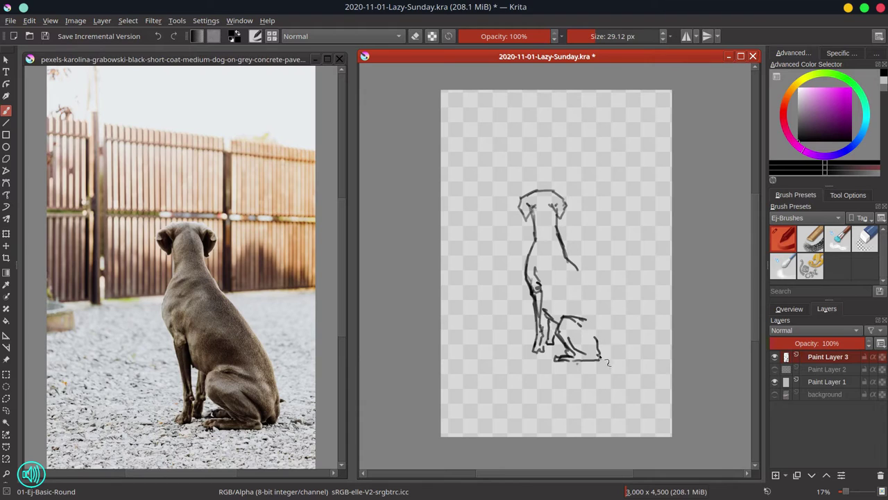
pyautogui.moveTo(599, 347); pyautogui.dragTo(613, 355)
pyautogui.moveTo(561, 341); pyautogui.dragTo(566, 351)
pyautogui.moveTo(555, 358)
pyautogui.mouseDown()
pyautogui.moveTo(578, 357)
pyautogui.moveTo(544, 356)
pyautogui.mouseUp()
# - Reinforce the neck lines and draw the dog's back down to the rump and the top of the haunch
pyautogui.moveTo(533, 210)
pyautogui.mouseDown()
pyautogui.moveTo(556, 205)
pyautogui.moveTo(534, 236)
pyautogui.mouseUp()
pyautogui.moveTo(555, 203); pyautogui.dragTo(558, 241)
pyautogui.moveTo(528, 198)
pyautogui.mouseDown()
pyautogui.moveTo(556, 208)
pyautogui.moveTo(534, 219)
pyautogui.moveTo(577, 247)
pyautogui.moveTo(589, 273)
pyautogui.mouseUp()
pyautogui.moveTo(566, 244)
pyautogui.mouseDown()
pyautogui.moveTo(611, 324)
pyautogui.moveTo(612, 352)
pyautogui.mouseUp()
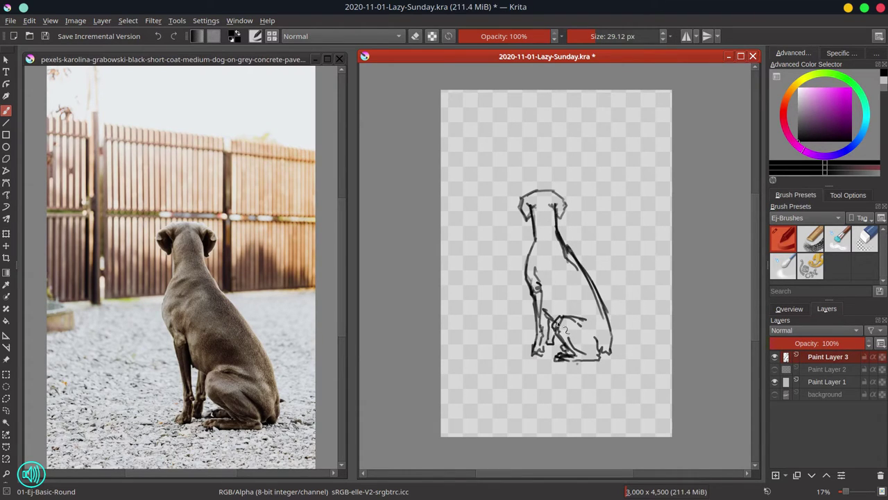
pyautogui.moveTo(558, 324); pyautogui.dragTo(596, 323)
# - Erase the right side of the dog's head and neck and sketch a tall raised wing from the shoulder
pyautogui.click(864, 244)
pyautogui.moveTo(574, 274); pyautogui.dragTo(561, 197)
pyautogui.click(792, 244)
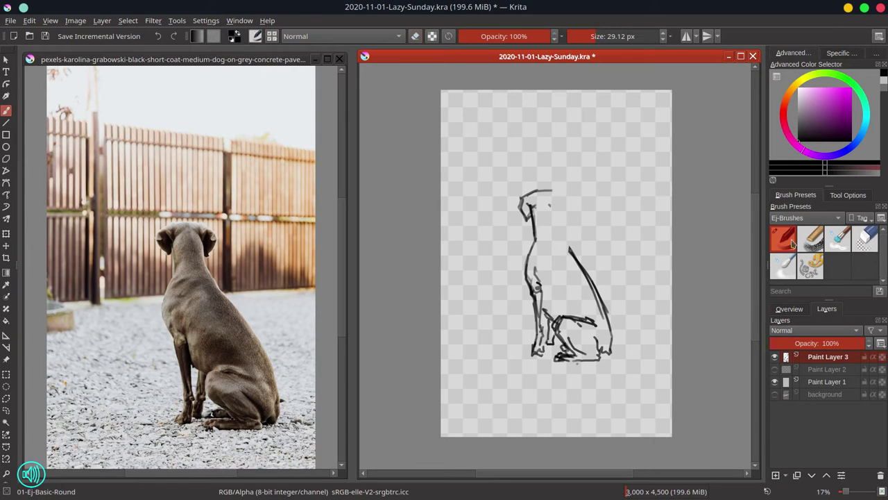
pyautogui.moveTo(553, 254)
pyautogui.mouseDown()
pyautogui.moveTo(573, 168)
pyautogui.moveTo(596, 139)
pyautogui.moveTo(607, 206)
pyautogui.mouseUp()
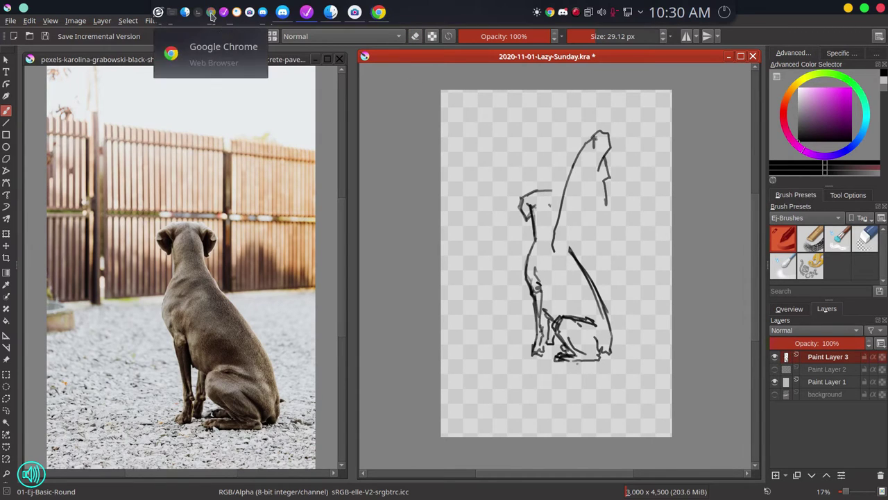
# - Draw the base of the raised wing and begin a second wing extending to the right of the back
pyautogui.click(211, 15)
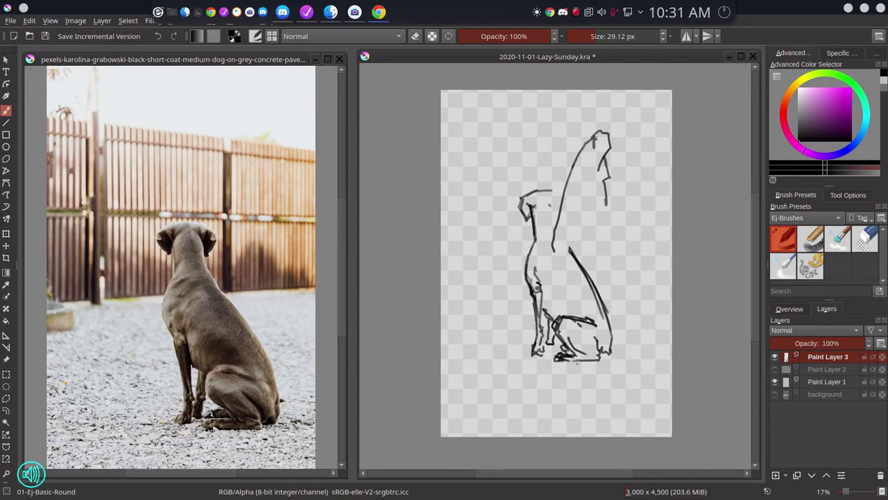
pyautogui.moveTo(564, 259)
pyautogui.mouseDown()
pyautogui.moveTo(595, 220)
pyautogui.moveTo(556, 266)
pyautogui.mouseUp()
pyautogui.moveTo(576, 261); pyautogui.dragTo(628, 241)
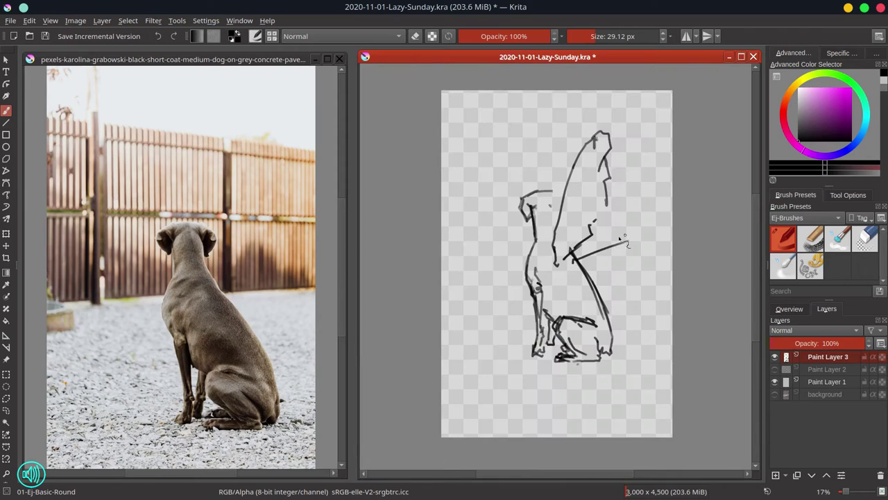
pyautogui.moveTo(617, 184); pyautogui.dragTo(650, 167)
# - Move the dog sketch towards the left of the canvas and complete the second wing's tip and jagged feather edge
pyautogui.click(6, 247)
pyautogui.moveTo(590, 282); pyautogui.dragTo(558, 285)
pyautogui.click(6, 111)
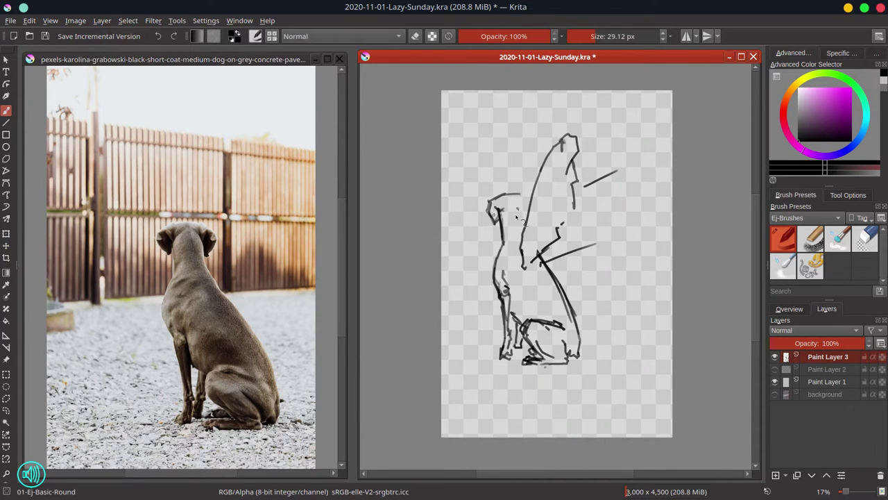
pyautogui.moveTo(624, 168); pyautogui.dragTo(639, 177)
pyautogui.moveTo(636, 163)
pyautogui.mouseDown()
pyautogui.moveTo(633, 195)
pyautogui.moveTo(601, 238)
pyautogui.mouseUp()
pyautogui.moveTo(558, 225); pyautogui.dragTo(576, 212)
# - Redraw the right ear and side of the dog's head and sketch a long tail along the ground
pyautogui.moveTo(519, 204); pyautogui.dragTo(524, 224)
pyautogui.moveTo(519, 193); pyautogui.dragTo(530, 212)
pyautogui.moveTo(547, 263)
pyautogui.mouseDown()
pyautogui.moveTo(580, 366)
pyautogui.moveTo(619, 362)
pyautogui.moveTo(590, 351)
pyautogui.moveTo(589, 359)
pyautogui.moveTo(576, 355)
pyautogui.moveTo(637, 359)
pyautogui.mouseUp()
pyautogui.press('e')
pyautogui.press('/')
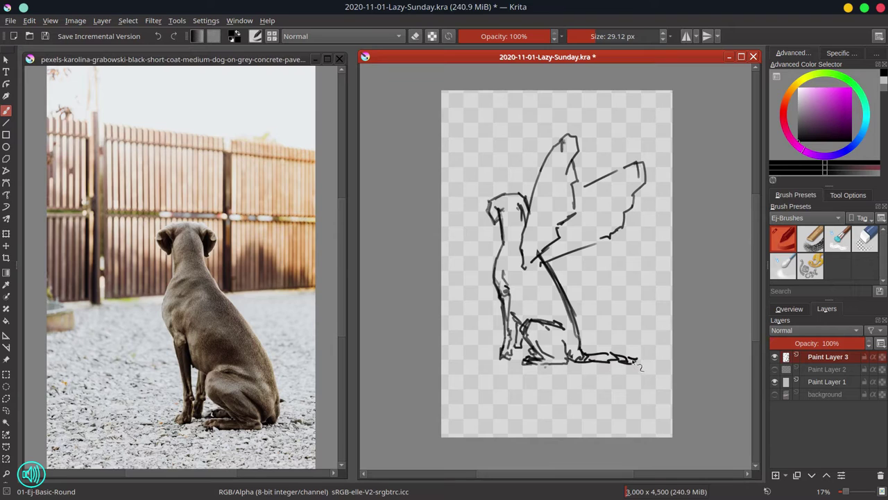
# - Show Paint Layer 2 and the background again, then scale down the winged dog sketch and place it on the floor
pyautogui.click(774, 370)
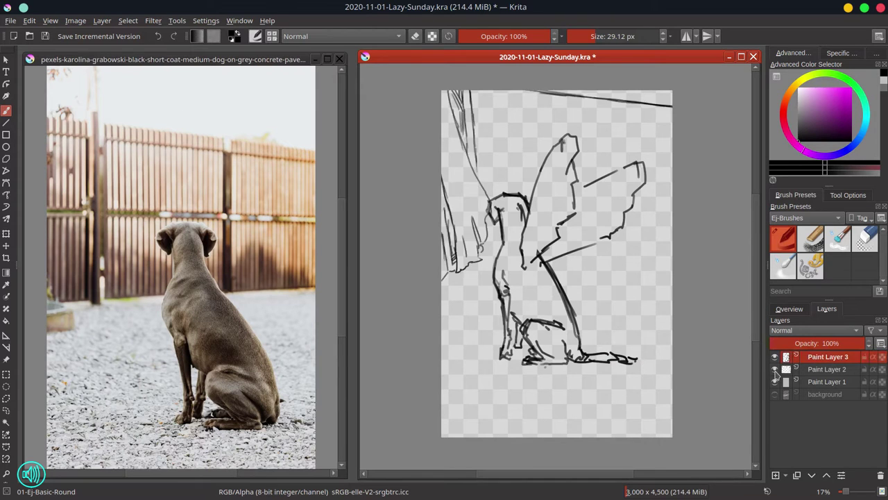
pyautogui.click(774, 394)
pyautogui.hotkey('ctrl', 't')
pyautogui.moveTo(487, 366); pyautogui.dragTo(536, 296)
pyautogui.moveTo(608, 263); pyautogui.dragTo(616, 299)
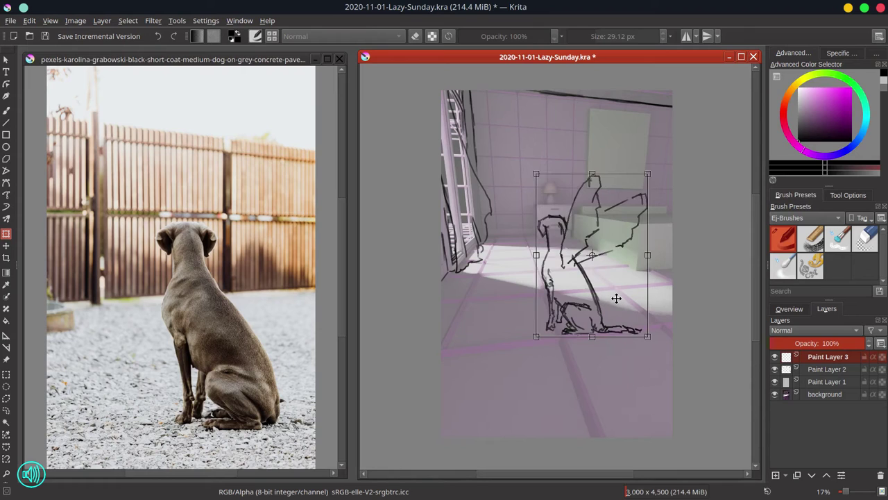
# - Flip the winged dog horizontally, enlarge and reposition it slightly on the floor, apply the transform and save the file
pyautogui.moveTo(648, 257)
pyautogui.mouseDown()
pyautogui.moveTo(428, 259)
pyautogui.moveTo(491, 266)
pyautogui.mouseUp()
pyautogui.moveTo(547, 184); pyautogui.dragTo(547, 181)
pyautogui.moveTo(548, 243); pyautogui.dragTo(565, 245)
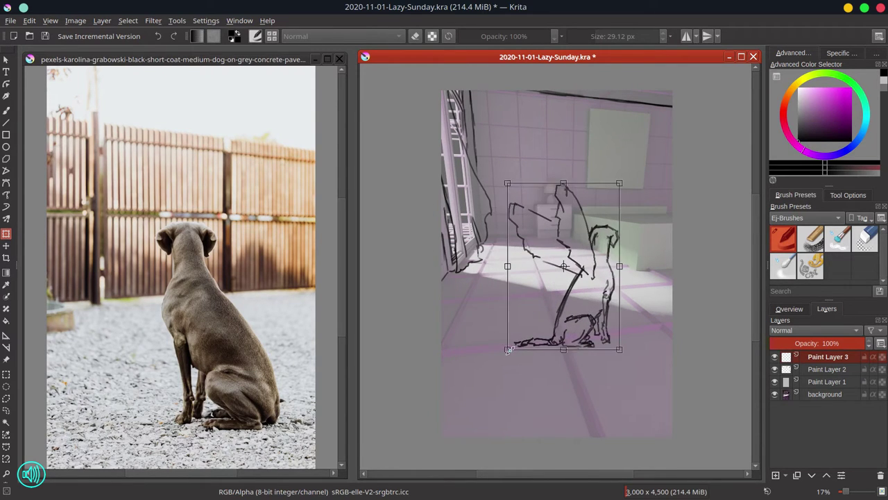
pyautogui.moveTo(510, 349); pyautogui.dragTo(504, 357)
pyautogui.moveTo(575, 323); pyautogui.dragTo(572, 321)
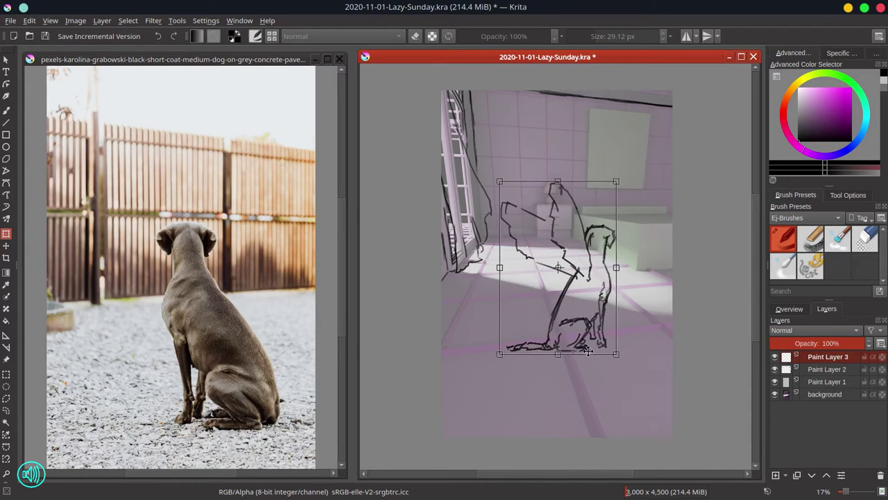
pyautogui.press('Return')
pyautogui.hotkey('ctrl', 's')
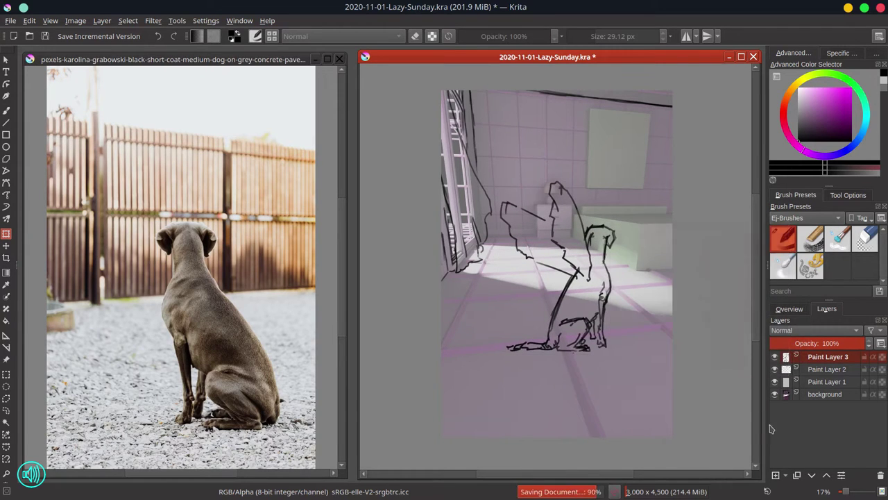
# - Outline the picture frame on the back wall with dark brush strokes
pyautogui.click(829, 359)
pyautogui.click(790, 309)
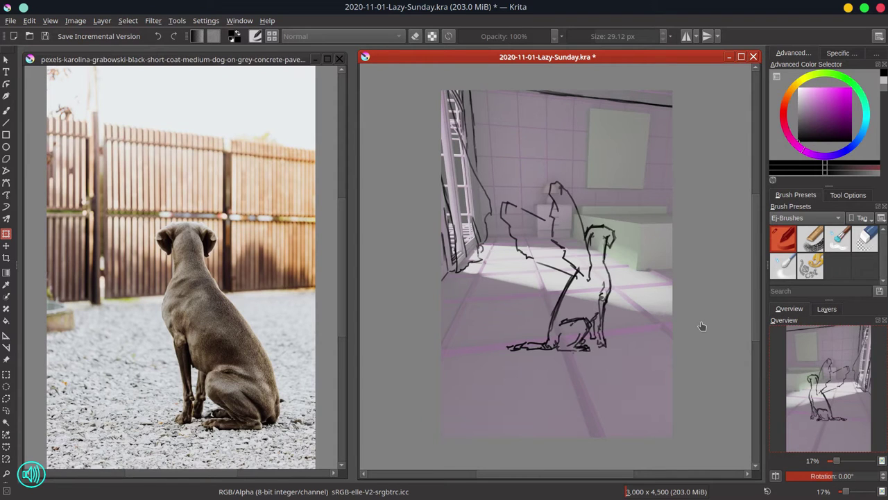
pyautogui.press('b')
pyautogui.moveTo(590, 111)
pyautogui.mouseDown()
pyautogui.moveTo(589, 172)
pyautogui.moveTo(603, 110)
pyautogui.moveTo(651, 116)
pyautogui.moveTo(644, 182)
pyautogui.mouseUp()
pyautogui.moveTo(589, 186); pyautogui.dragTo(639, 189)
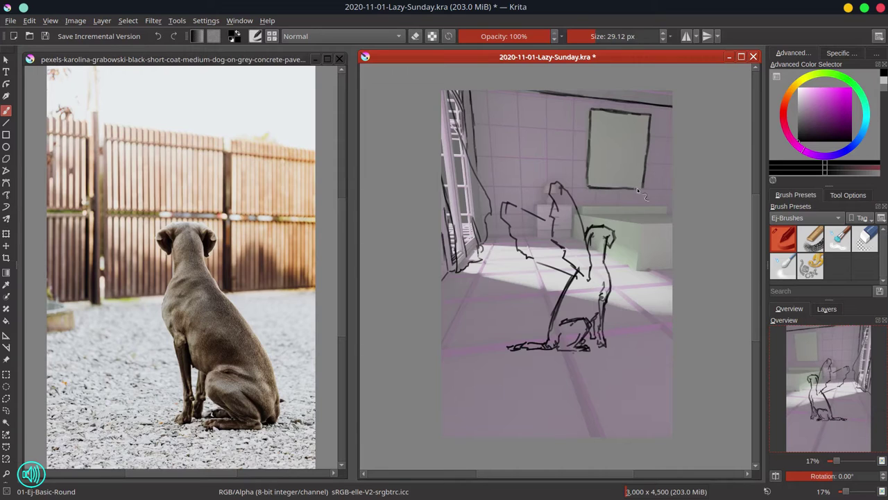
pyautogui.moveTo(586, 129); pyautogui.dragTo(587, 189)
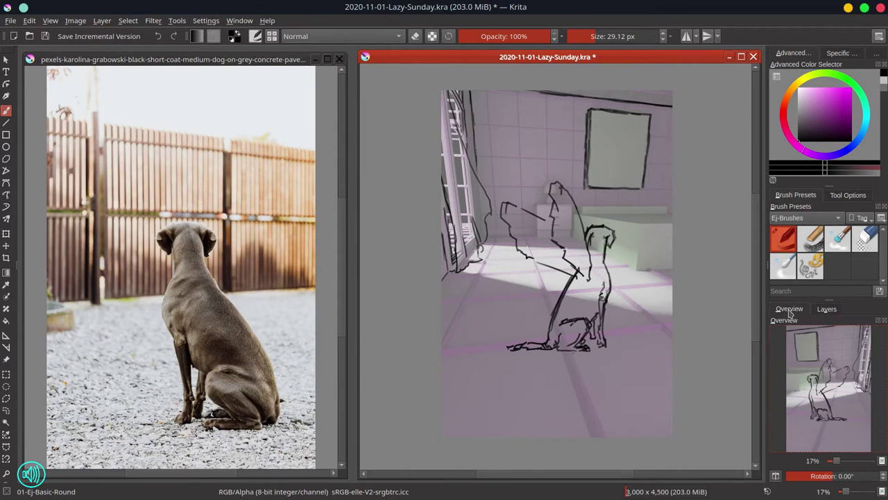
# - Mirror the canvas view, outline the winged dog with a freehand selection on Paint Layer 2, and move the dog slightly up
pyautogui.hotkey('alt', 'Tab')
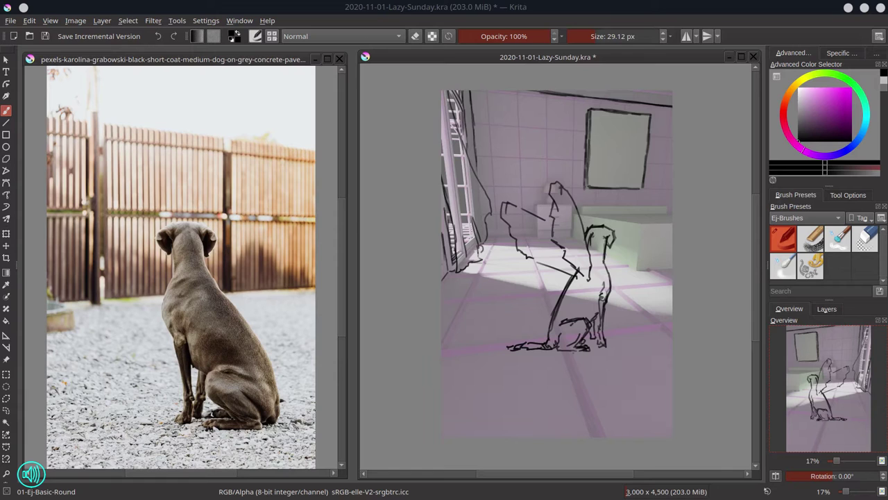
pyautogui.press('m')
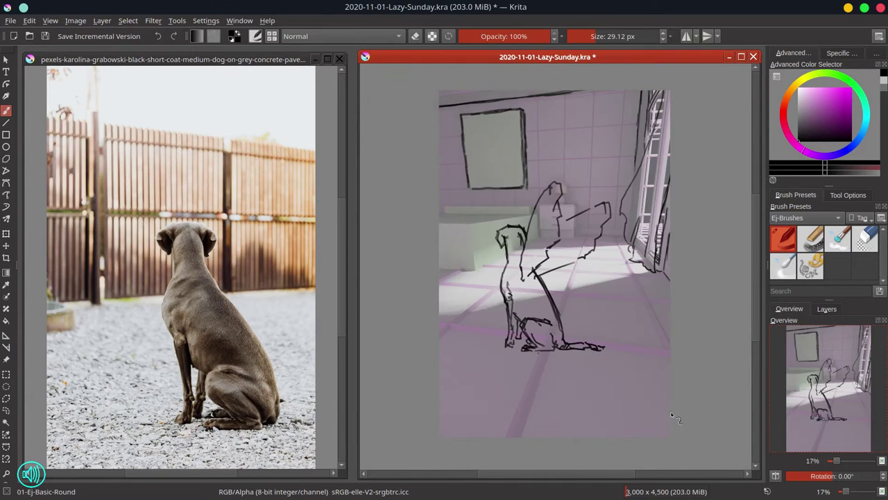
pyautogui.click(6, 398)
pyautogui.moveTo(472, 248); pyautogui.dragTo(474, 252)
pyautogui.hotkey('ctrl', 't')
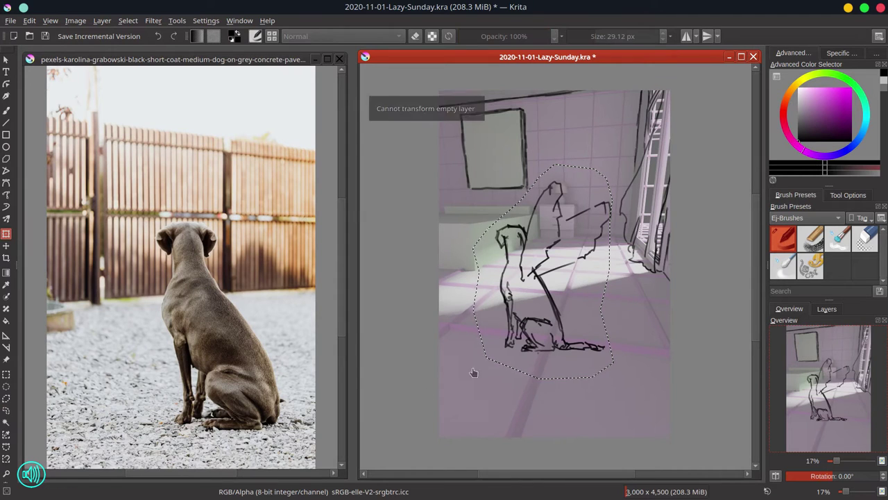
pyautogui.click(826, 309)
pyautogui.click(828, 369)
pyautogui.moveTo(544, 378); pyautogui.dragTo(544, 389)
pyautogui.moveTo(561, 239); pyautogui.dragTo(558, 222)
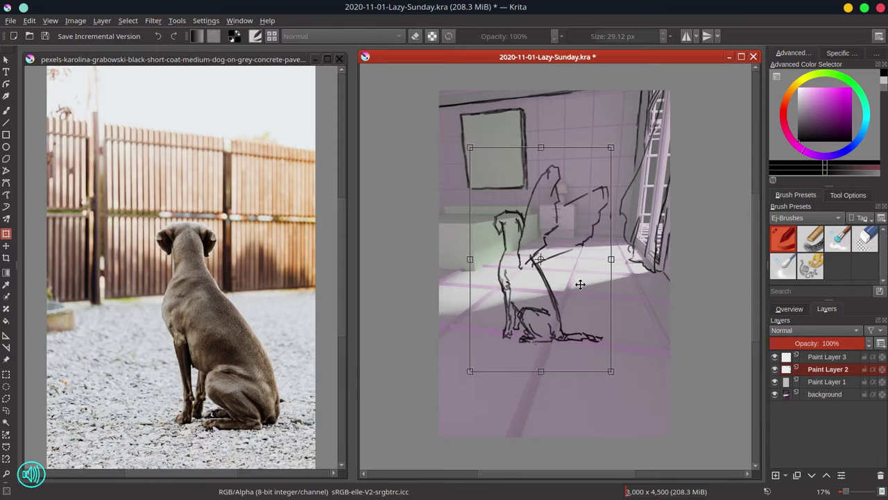
pyautogui.press('Return')
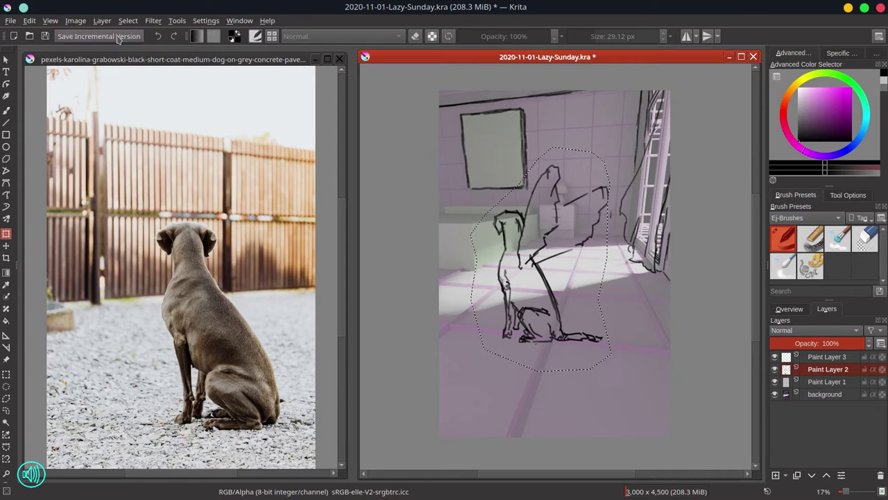
# - Make Paint Layer 3 active, hide Paint Layer 2 and the background, and save the file
pyautogui.click(824, 356)
pyautogui.click(775, 369)
pyautogui.click(775, 394)
pyautogui.press('b')
pyautogui.hotkey('ctrl', 's')
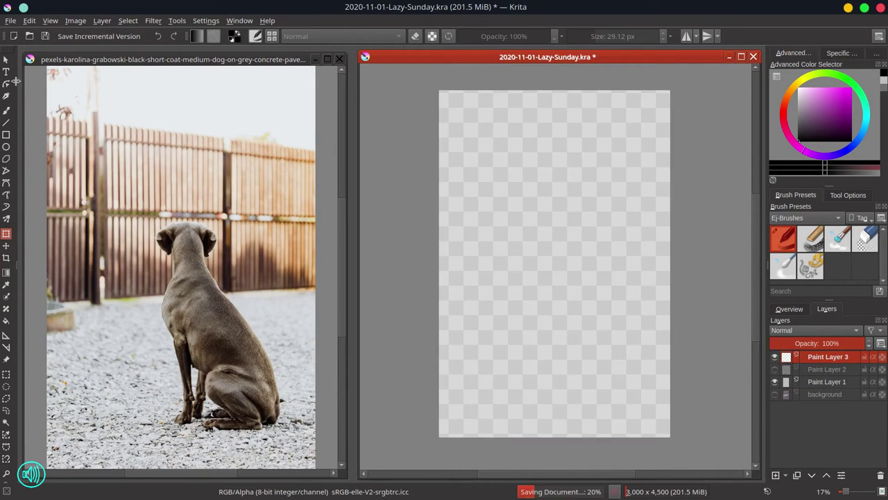
pyautogui.moveTo(455, 240)
pyautogui.mouseDown()
pyautogui.moveTo(491, 224)
pyautogui.moveTo(513, 250)
pyautogui.mouseUp()
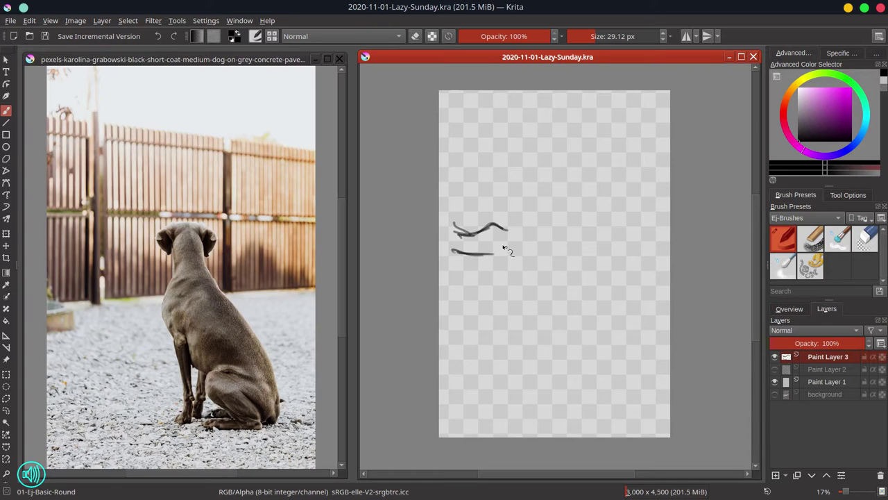
pyautogui.click(864, 238)
pyautogui.moveTo(458, 233); pyautogui.dragTo(522, 236)
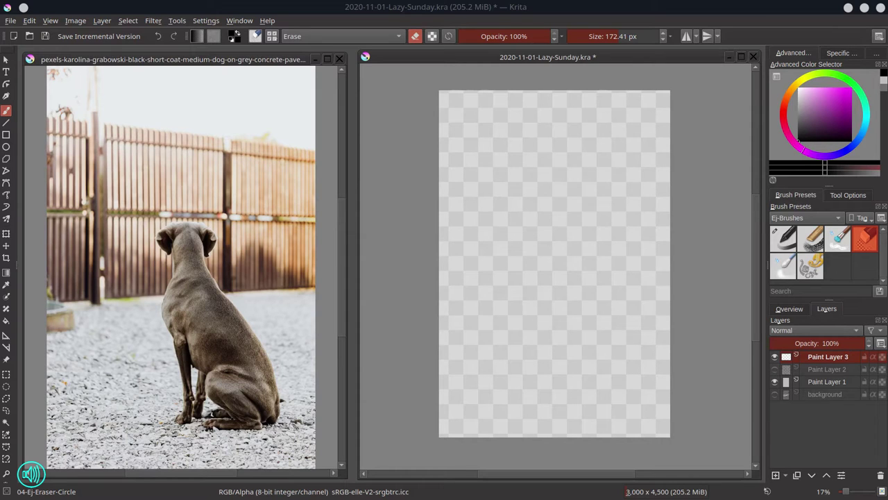
pyautogui.hotkey('alt', 'Tab')
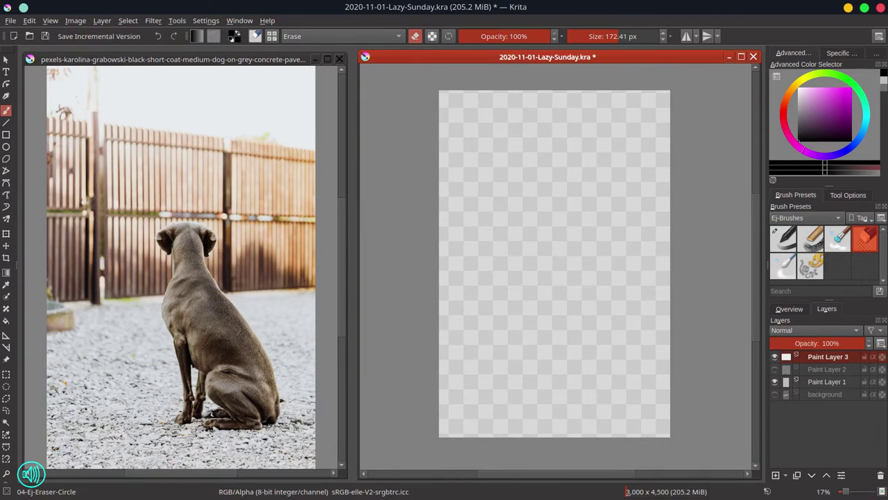
pyautogui.hotkey('alt', 'Tab')
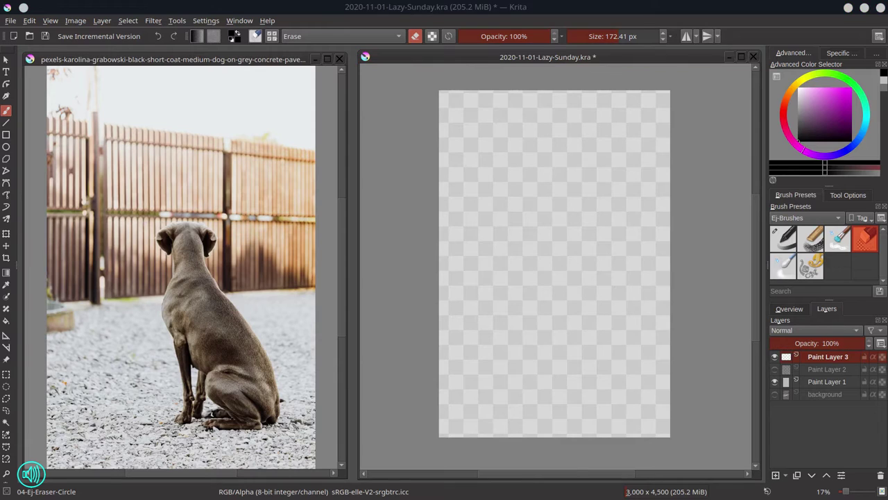
# - Rough out a figure lying on its back with both lower legs and feet raised on Paint Layer 3
pyautogui.click(508, 226)
pyautogui.moveTo(485, 245); pyautogui.dragTo(512, 244)
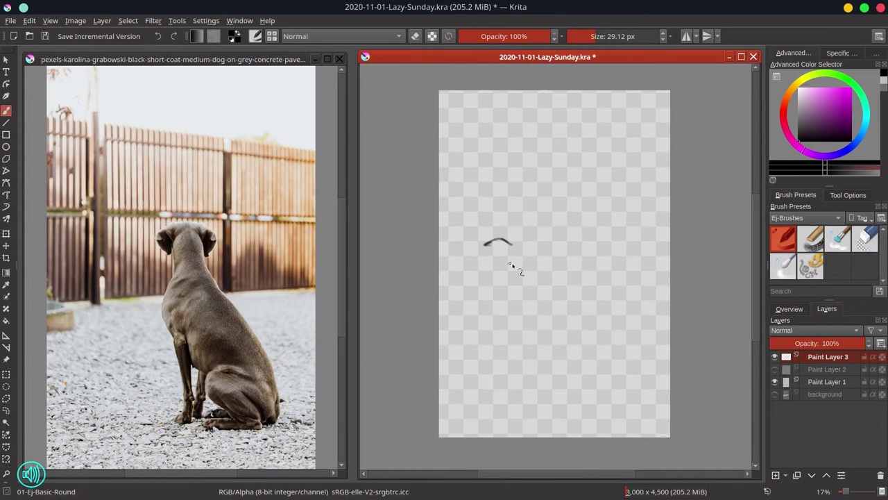
pyautogui.moveTo(470, 267); pyautogui.dragTo(549, 267)
pyautogui.moveTo(488, 244); pyautogui.dragTo(555, 249)
pyautogui.moveTo(554, 203); pyautogui.dragTo(553, 249)
pyautogui.moveTo(568, 204)
pyautogui.mouseDown()
pyautogui.moveTo(568, 265)
pyautogui.moveTo(582, 186)
pyautogui.mouseUp()
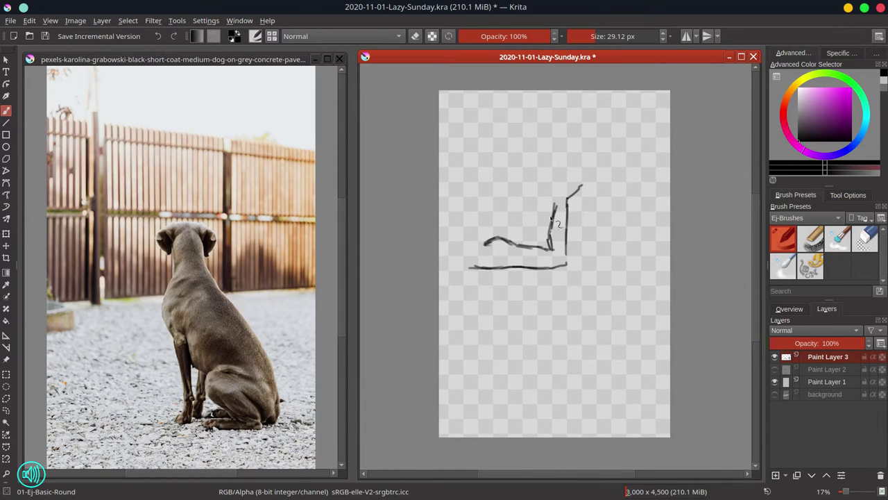
pyautogui.moveTo(540, 224)
pyautogui.mouseDown()
pyautogui.moveTo(539, 204)
pyautogui.moveTo(547, 251)
pyautogui.mouseUp()
pyautogui.moveTo(536, 201)
pyautogui.mouseDown()
pyautogui.moveTo(561, 173)
pyautogui.moveTo(554, 201)
pyautogui.moveTo(584, 182)
pyautogui.mouseUp()
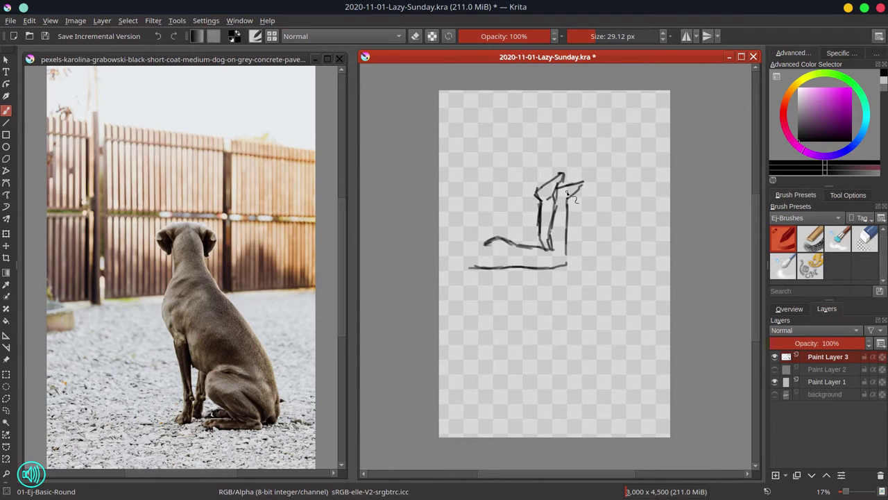
# - Erase the rough leg lines and redraw the nearer raised leg and foot with darker strokes
pyautogui.click(866, 247)
pyautogui.moveTo(573, 234)
pyautogui.mouseDown()
pyautogui.moveTo(592, 194)
pyautogui.moveTo(593, 240)
pyautogui.mouseUp()
pyautogui.moveTo(547, 208); pyautogui.dragTo(533, 298)
pyautogui.moveTo(519, 278)
pyautogui.mouseDown()
pyautogui.moveTo(524, 204)
pyautogui.moveTo(551, 177)
pyautogui.moveTo(600, 181)
pyautogui.mouseUp()
pyautogui.press('/')
pyautogui.moveTo(554, 197); pyautogui.dragTo(537, 312)
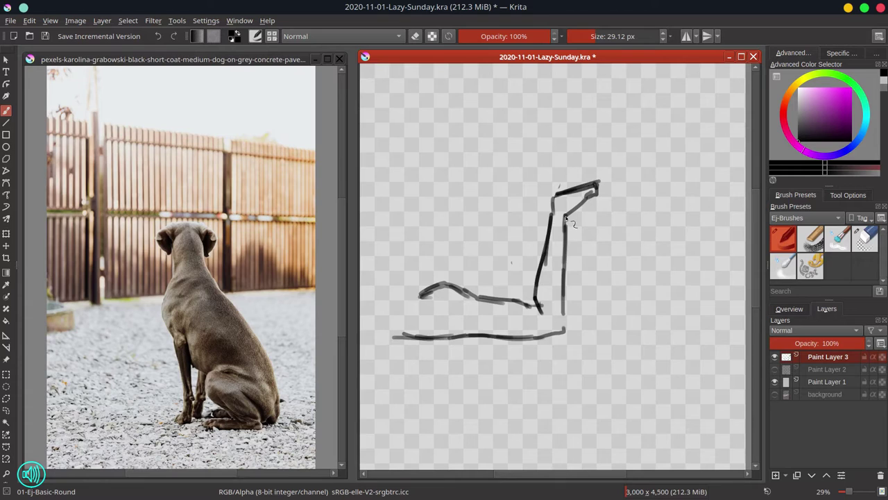
pyautogui.moveTo(564, 215); pyautogui.dragTo(563, 336)
# - Redraw the figure's upper contour and second raised leg, and add crossing lines on the torso
pyautogui.moveTo(452, 293); pyautogui.dragTo(536, 305)
pyautogui.moveTo(412, 292); pyautogui.dragTo(463, 293)
pyautogui.moveTo(532, 211)
pyautogui.mouseDown()
pyautogui.moveTo(525, 204)
pyautogui.moveTo(559, 166)
pyautogui.moveTo(554, 209)
pyautogui.moveTo(532, 229)
pyautogui.moveTo(527, 305)
pyautogui.mouseUp()
pyautogui.moveTo(411, 293); pyautogui.dragTo(408, 333)
pyautogui.moveTo(454, 293); pyautogui.dragTo(460, 340)
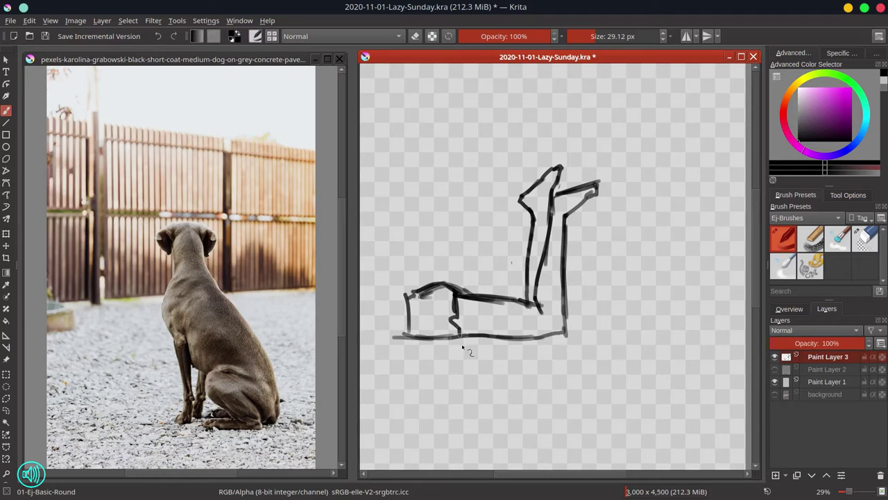
# - Darken the torso and raised feet, and extend the body outline with short strokes past the chest
pyautogui.moveTo(409, 291); pyautogui.dragTo(409, 332)
pyautogui.moveTo(412, 342); pyautogui.dragTo(453, 340)
pyautogui.moveTo(554, 170); pyautogui.dragTo(564, 165)
pyautogui.moveTo(554, 196); pyautogui.dragTo(597, 182)
pyautogui.moveTo(596, 193); pyautogui.dragTo(558, 223)
pyautogui.moveTo(392, 300)
pyautogui.mouseDown()
pyautogui.moveTo(439, 284)
pyautogui.moveTo(401, 308)
pyautogui.mouseUp()
pyautogui.moveTo(404, 298); pyautogui.dragTo(384, 301)
pyautogui.moveTo(407, 335); pyautogui.dragTo(377, 333)
pyautogui.moveTo(380, 298); pyautogui.dragTo(400, 300)
pyautogui.moveTo(404, 290); pyautogui.dragTo(408, 303)
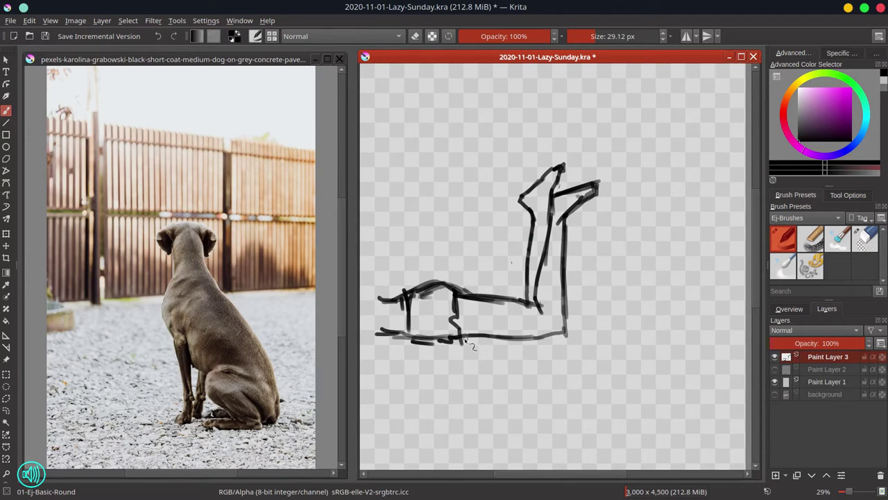
# - Reinforce the underside of the lying figure, clean up lines around the legs with the eraser, and save the file
pyautogui.moveTo(490, 339); pyautogui.dragTo(569, 333)
pyautogui.moveTo(413, 341); pyautogui.dragTo(461, 343)
pyautogui.click(867, 239)
pyautogui.moveTo(570, 345)
pyautogui.mouseDown()
pyautogui.moveTo(581, 335)
pyautogui.moveTo(521, 303)
pyautogui.mouseUp()
pyautogui.hotkey('ctrl', 's')
# - Show Paint Layer 2 and the background again, then scale down the lying figure and place it on the bed
pyautogui.click(775, 370)
pyautogui.click(776, 394)
pyautogui.hotkey('ctrl', 't')
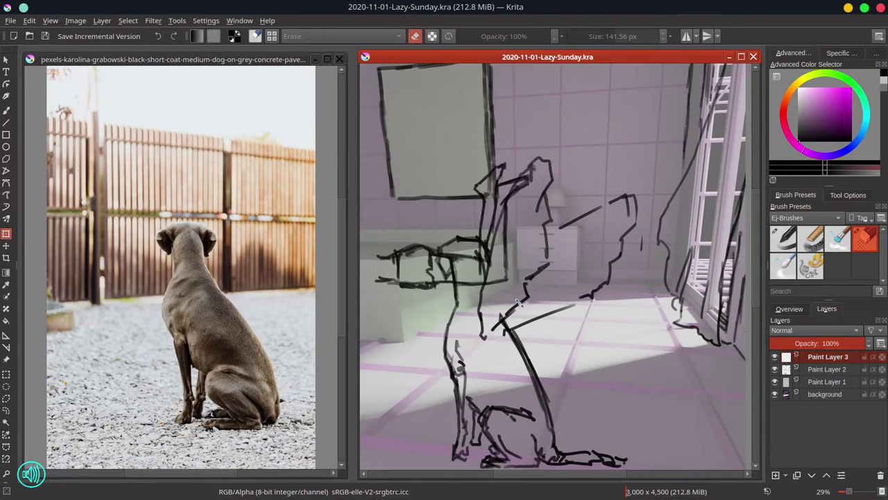
pyautogui.moveTo(510, 205)
pyautogui.mouseDown()
pyautogui.moveTo(464, 173)
pyautogui.moveTo(404, 229)
pyautogui.mouseUp()
pyautogui.moveTo(441, 227); pyautogui.dragTo(452, 227)
pyautogui.scroll(-3, 455, 230)
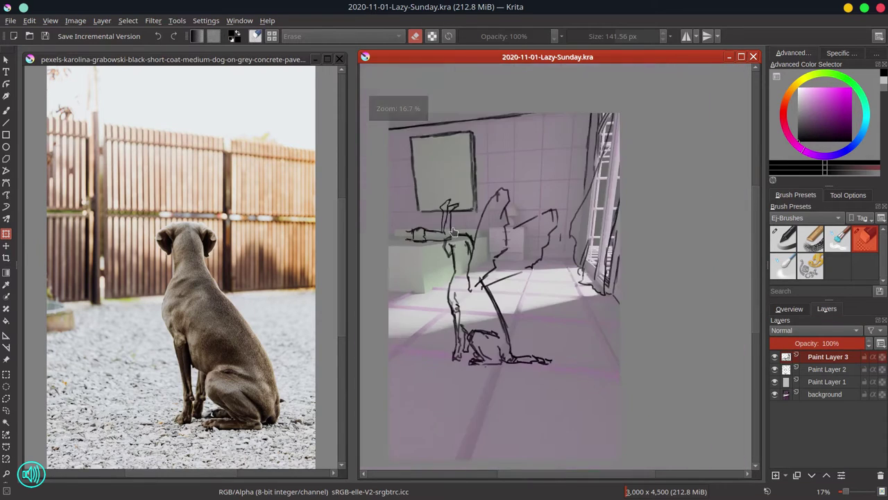
# - Reduce the eraser size to about 42 px and merge Paint Layer 3 down into Paint Layer 2
pyautogui.press('b')
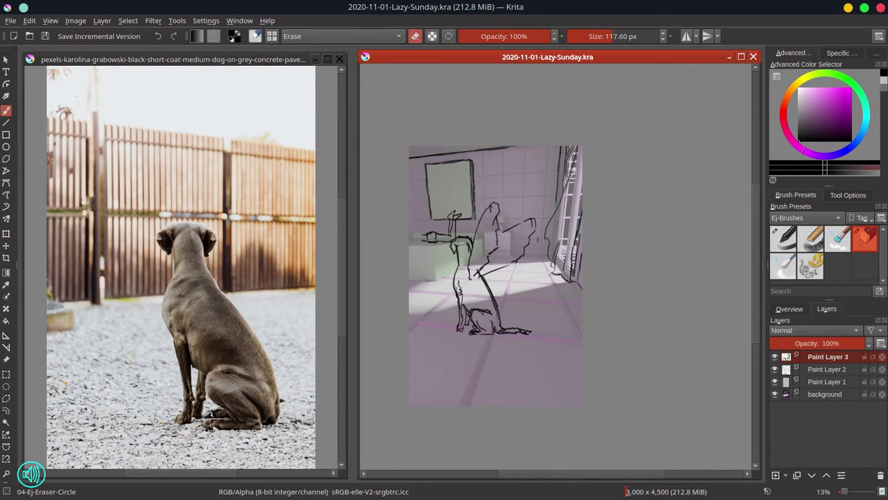
pyautogui.moveTo(613, 36); pyautogui.dragTo(605, 36)
pyautogui.press('[')
pyautogui.press('[')
pyautogui.press('pagedown')
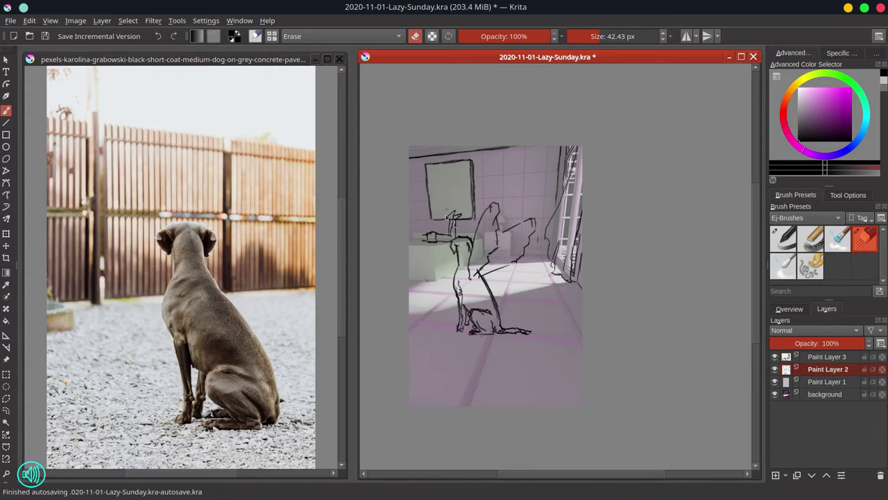
pyautogui.rightClick(798, 358)
pyautogui.click(798, 185)
# - Add a stroke at the figure's upper body, shift the lying figure toward the canvas's left edge, and clear the selection
pyautogui.press('/')
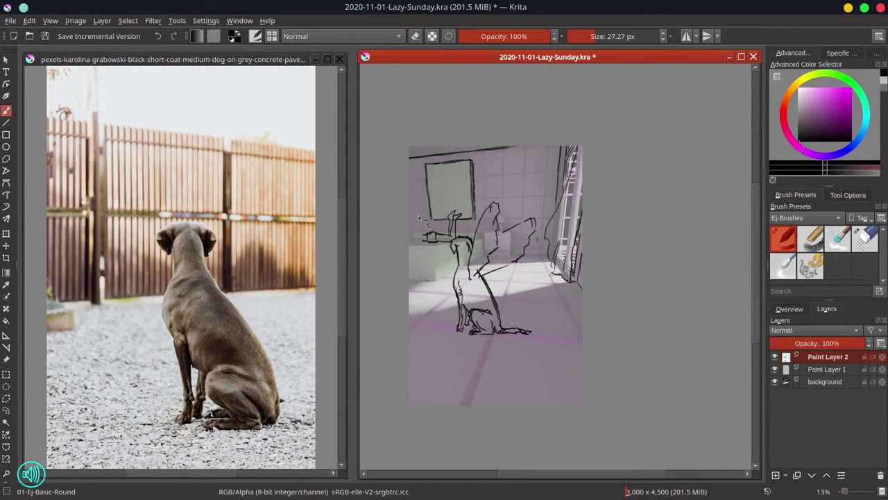
pyautogui.moveTo(426, 236); pyautogui.dragTo(414, 228)
pyautogui.click(7, 399)
pyautogui.moveTo(456, 202)
pyautogui.mouseDown()
pyautogui.moveTo(464, 242)
pyautogui.moveTo(396, 249)
pyautogui.mouseUp()
pyautogui.click(6, 246)
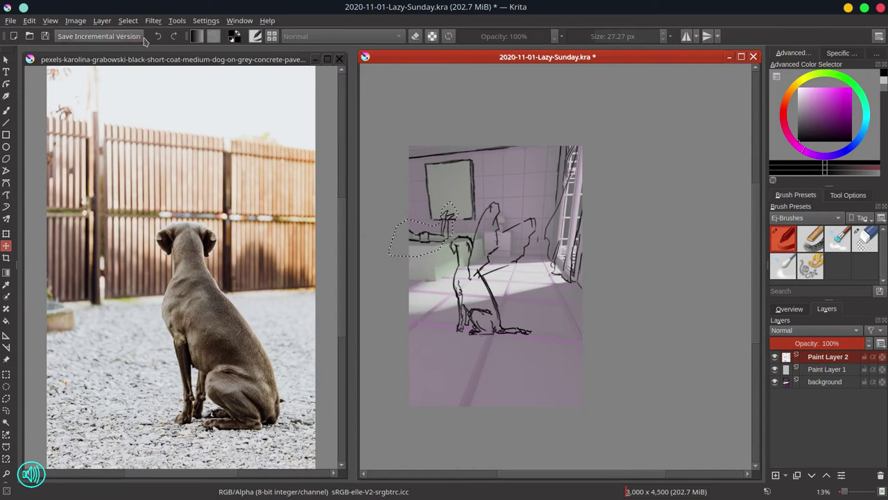
pyautogui.click(128, 21)
pyautogui.click(144, 50)
pyautogui.press('b')
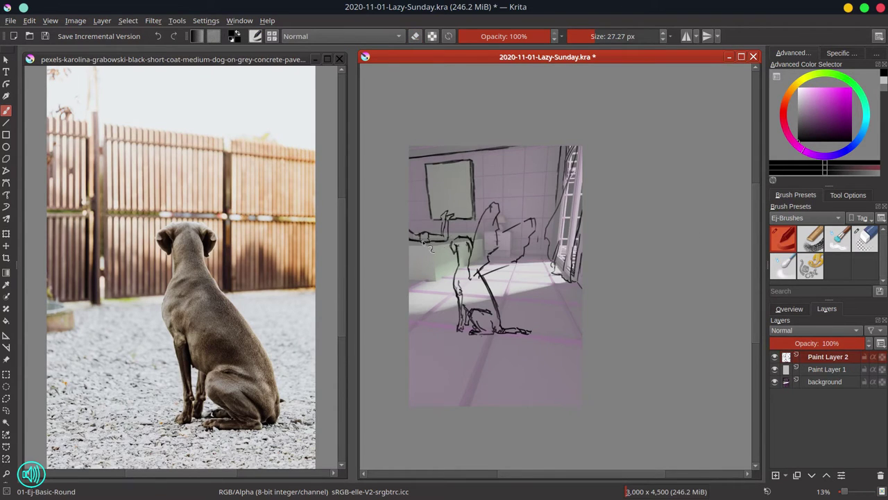
# - Sketch the bed's side with hanging sheet folds, toggling the background to check the lines
pyautogui.moveTo(424, 242)
pyautogui.mouseDown()
pyautogui.moveTo(439, 258)
pyautogui.moveTo(437, 285)
pyautogui.moveTo(458, 244)
pyautogui.moveTo(421, 281)
pyautogui.mouseUp()
pyautogui.click(775, 381)
pyautogui.click(775, 382)
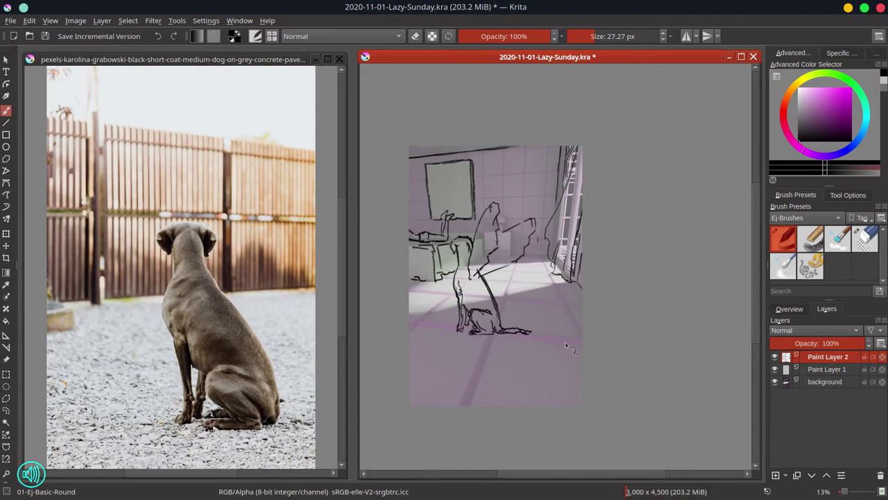
# - Sketch the bedside lamp, the base lines along the back wall, and a small item on the sunlit floor
pyautogui.moveTo(501, 214)
pyautogui.mouseDown()
pyautogui.moveTo(499, 230)
pyautogui.moveTo(508, 222)
pyautogui.mouseUp()
pyautogui.moveTo(528, 251); pyautogui.dragTo(546, 251)
pyautogui.moveTo(529, 253); pyautogui.dragTo(545, 254)
pyautogui.moveTo(525, 267); pyautogui.dragTo(537, 275)
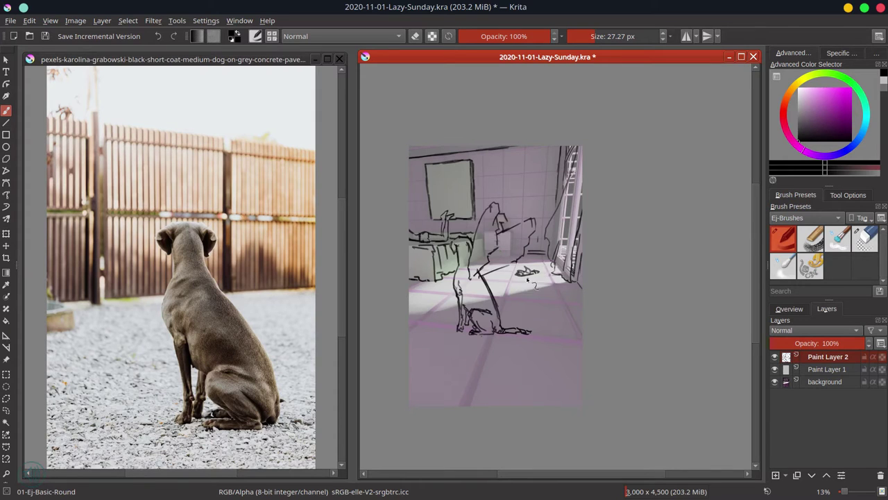
pyautogui.moveTo(526, 277); pyautogui.dragTo(543, 263)
pyautogui.moveTo(533, 252); pyautogui.dragTo(538, 259)
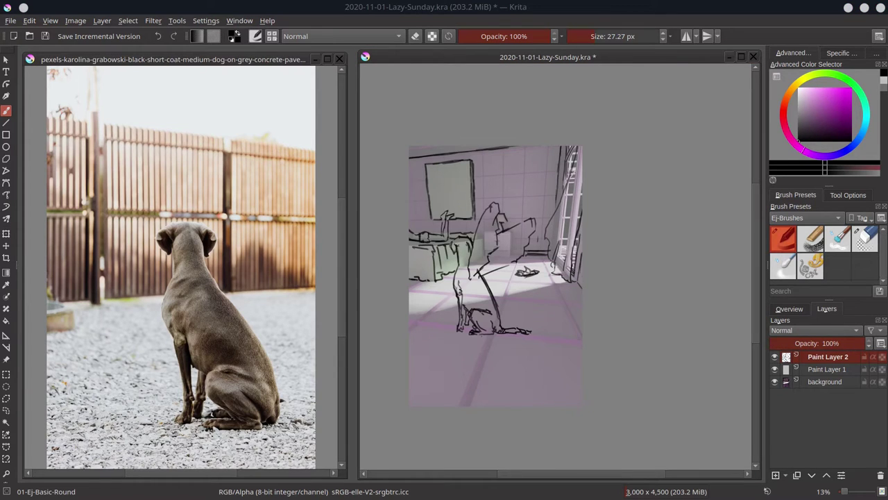
# - Sketch a second small object on the floor behind the dog and clean up its outline
pyautogui.moveTo(506, 288)
pyautogui.mouseDown()
pyautogui.moveTo(510, 299)
pyautogui.moveTo(527, 284)
pyautogui.mouseUp()
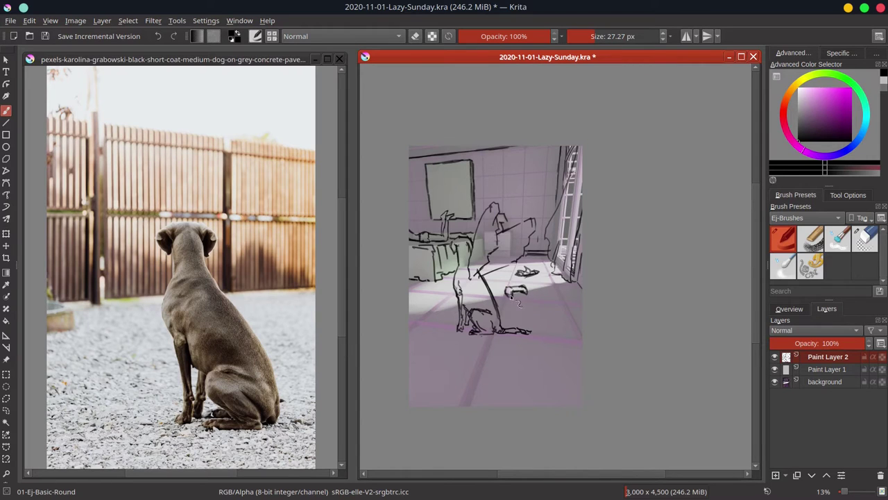
pyautogui.hotkey('ctrl', 'z')
pyautogui.click(865, 240)
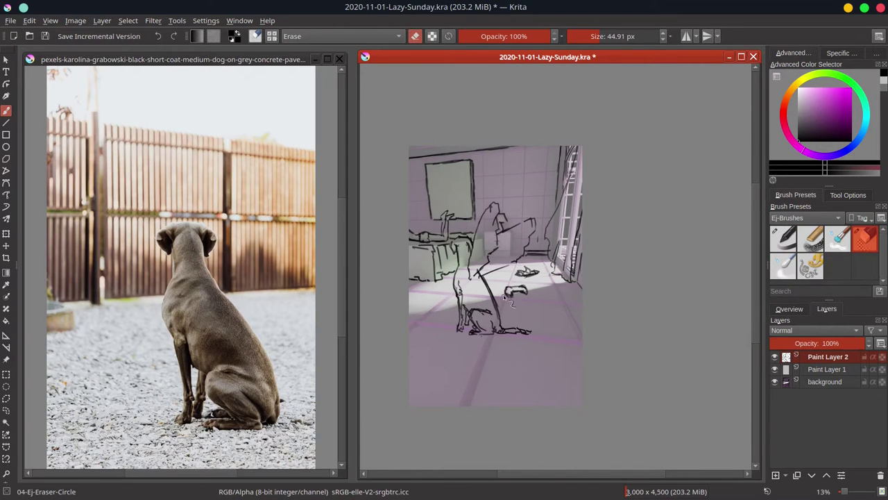
pyautogui.click(790, 245)
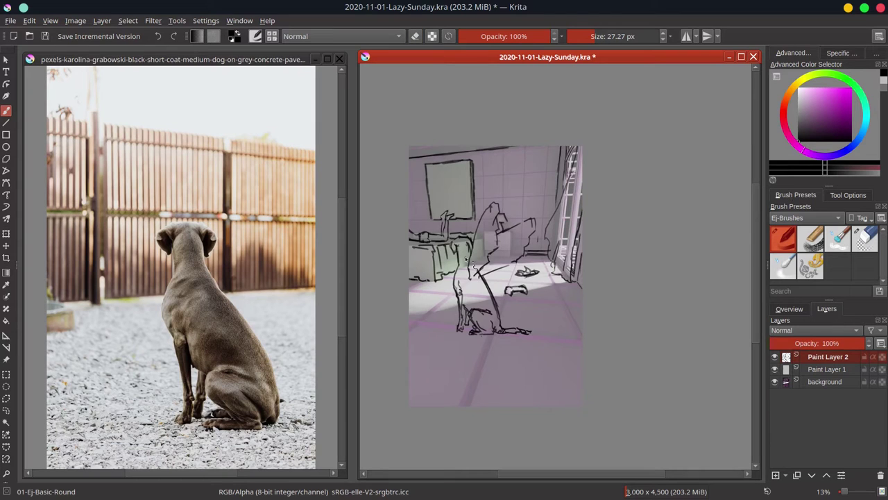
# - Sketch crumpled clothes beside the dog's front legs and outline an object on the floor in the foreground
pyautogui.moveTo(458, 304)
pyautogui.mouseDown()
pyautogui.moveTo(447, 314)
pyautogui.moveTo(462, 307)
pyautogui.moveTo(430, 301)
pyautogui.mouseUp()
pyautogui.moveTo(469, 379); pyautogui.dragTo(470, 393)
pyautogui.moveTo(470, 379); pyautogui.dragTo(503, 383)
pyautogui.moveTo(471, 391); pyautogui.dragTo(493, 395)
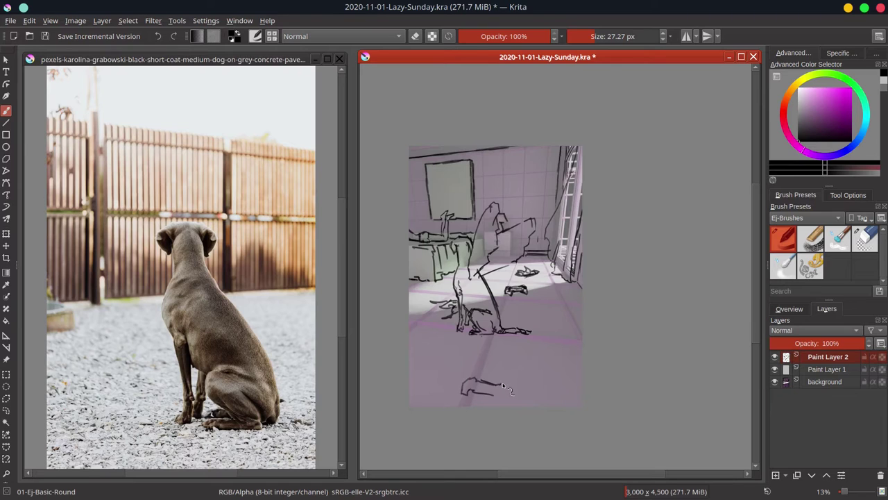
# - Select the small object behind the dog, scale it down slightly, apply the transform, and clear the selection
pyautogui.click(6, 376)
pyautogui.moveTo(498, 279); pyautogui.dragTo(534, 300)
pyautogui.hotkey('ctrl', 't')
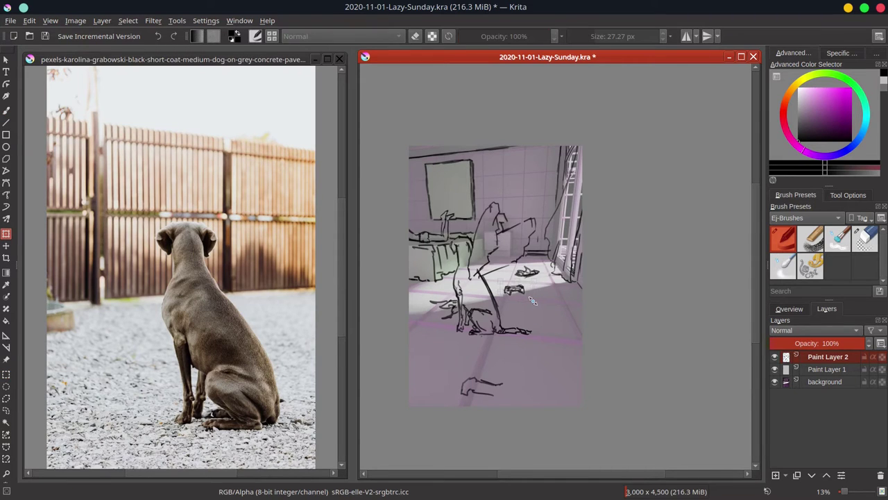
pyautogui.press('Return')
pyautogui.click(128, 21)
pyautogui.click(142, 50)
pyautogui.click(6, 111)
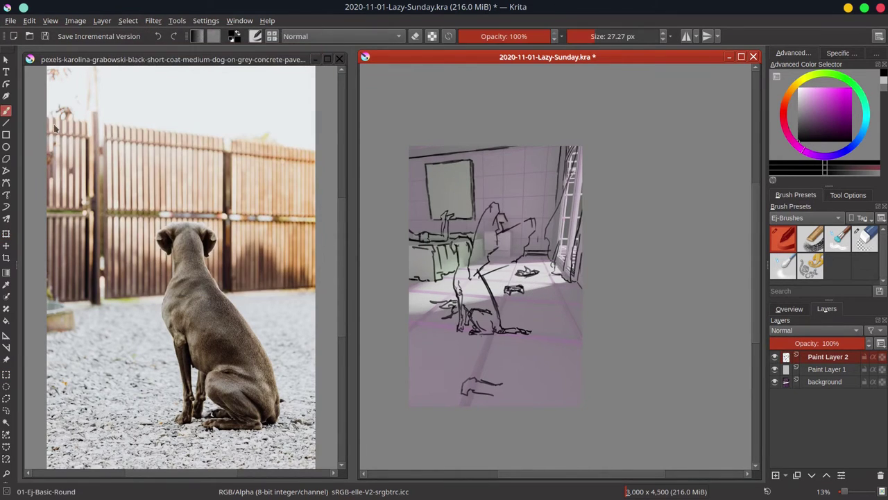
# - Select the foreground object with a rectangle, transform and reposition it near the image's lower edge, and clear the selection
pyautogui.click(6, 375)
pyautogui.moveTo(450, 367); pyautogui.dragTo(530, 419)
pyautogui.click(6, 234)
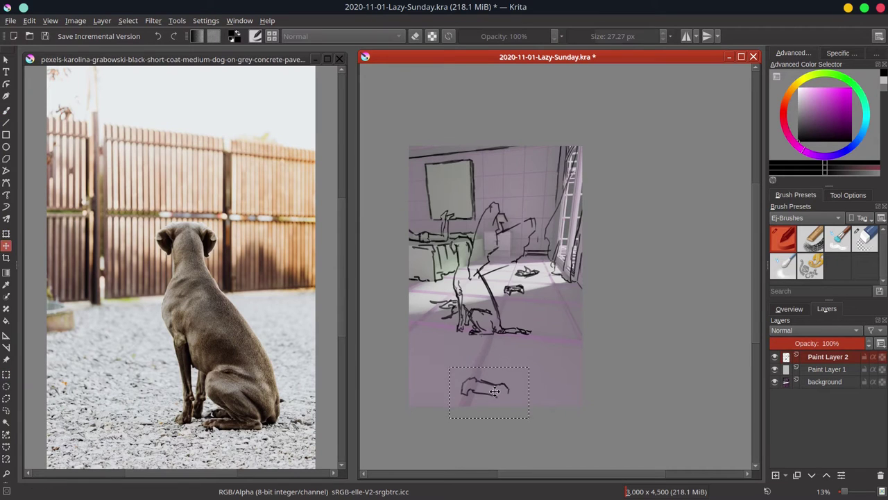
pyautogui.moveTo(497, 390); pyautogui.dragTo(493, 395)
pyautogui.moveTo(560, 420); pyautogui.dragTo(553, 436)
pyautogui.moveTo(499, 394)
pyautogui.mouseDown()
pyautogui.moveTo(472, 401)
pyautogui.moveTo(488, 400)
pyautogui.moveTo(478, 367)
pyautogui.mouseUp()
pyautogui.click(6, 111)
pyautogui.click(127, 21)
pyautogui.click(135, 47)
# - Sketch scattered clothes across the foreground floor and hide the background layer
pyautogui.moveTo(479, 368); pyautogui.dragTo(489, 375)
pyautogui.moveTo(459, 366); pyautogui.dragTo(425, 375)
pyautogui.moveTo(425, 376); pyautogui.dragTo(442, 376)
pyautogui.moveTo(476, 379); pyautogui.dragTo(504, 376)
pyautogui.moveTo(438, 393); pyautogui.dragTo(443, 390)
pyautogui.moveTo(461, 388)
pyautogui.mouseDown()
pyautogui.moveTo(491, 381)
pyautogui.moveTo(532, 393)
pyautogui.mouseUp()
pyautogui.click(776, 382)
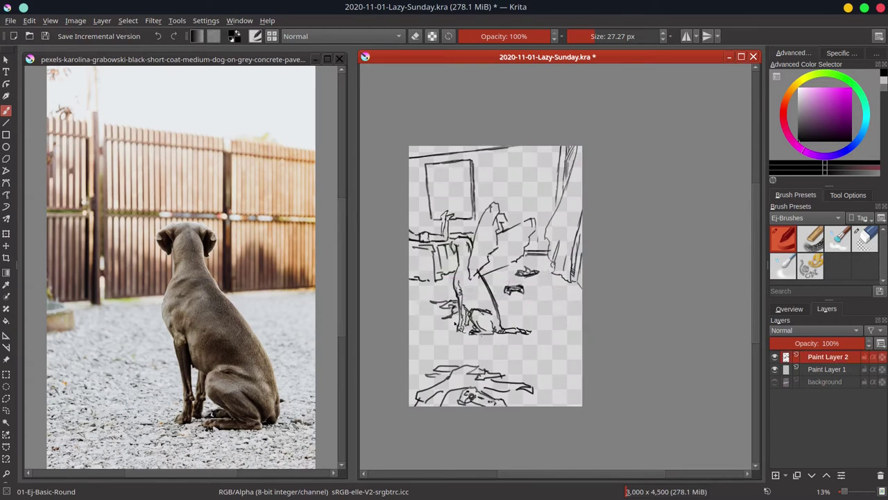
# - Add more items including a bottle on the floor around the dog, and reinforce the curtain and wing lines
pyautogui.moveTo(440, 303)
pyautogui.mouseDown()
pyautogui.moveTo(425, 306)
pyautogui.moveTo(443, 305)
pyautogui.mouseUp()
pyautogui.moveTo(490, 277); pyautogui.dragTo(515, 276)
pyautogui.moveTo(522, 315)
pyautogui.mouseDown()
pyautogui.moveTo(557, 308)
pyautogui.moveTo(558, 318)
pyautogui.moveTo(526, 317)
pyautogui.moveTo(544, 297)
pyautogui.moveTo(540, 317)
pyautogui.moveTo(547, 313)
pyautogui.mouseUp()
pyautogui.hotkey('ctrl', 'z')
pyautogui.hotkey('ctrl', 'z')
pyautogui.hotkey('ctrl', 'z')
pyautogui.moveTo(568, 148); pyautogui.dragTo(556, 211)
pyautogui.moveTo(510, 266); pyautogui.dragTo(534, 220)
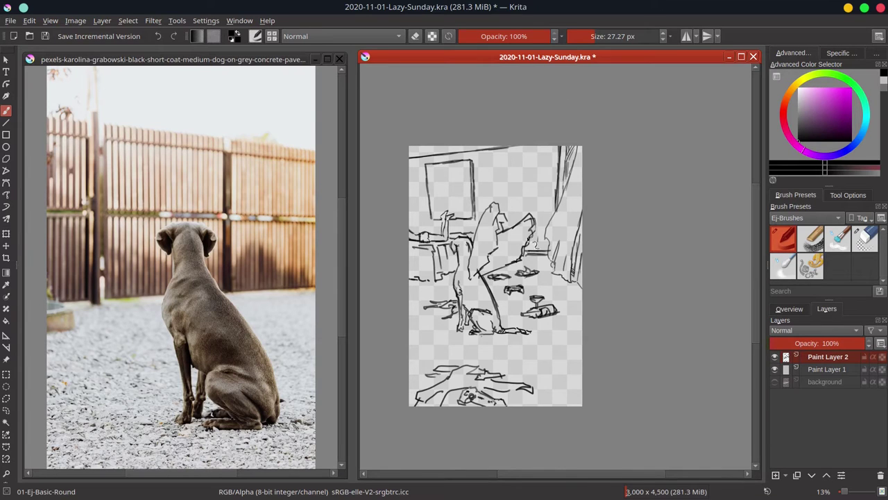
# - Sketch a small object against the bed near the canvas's left edge, reinforce the dog's outline, and save the drawing
pyautogui.moveTo(477, 252); pyautogui.dragTo(472, 286)
pyautogui.moveTo(420, 273)
pyautogui.mouseDown()
pyautogui.moveTo(428, 280)
pyautogui.moveTo(413, 283)
pyautogui.moveTo(434, 281)
pyautogui.moveTo(432, 297)
pyautogui.mouseUp()
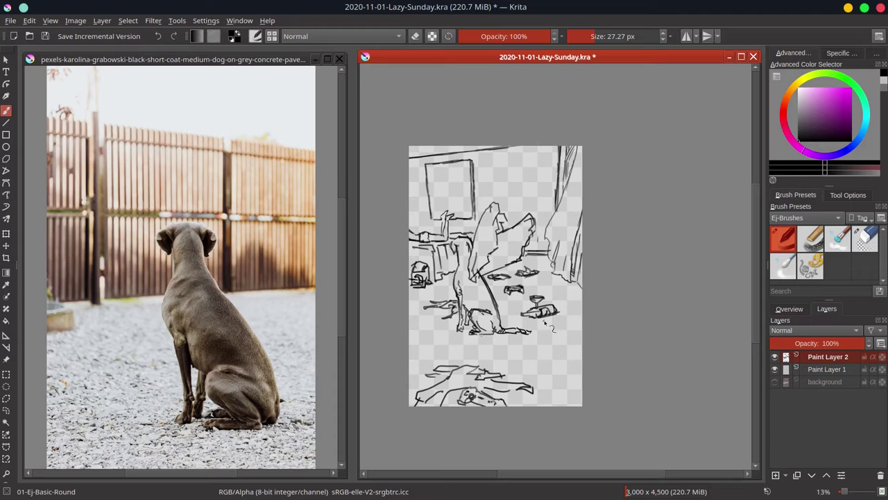
pyautogui.hotkey('ctrl', 's')
# - Show the background layer and replace Paint Layer 1 with a new empty paint layer beneath the sketch
pyautogui.click(826, 369)
pyautogui.click(776, 382)
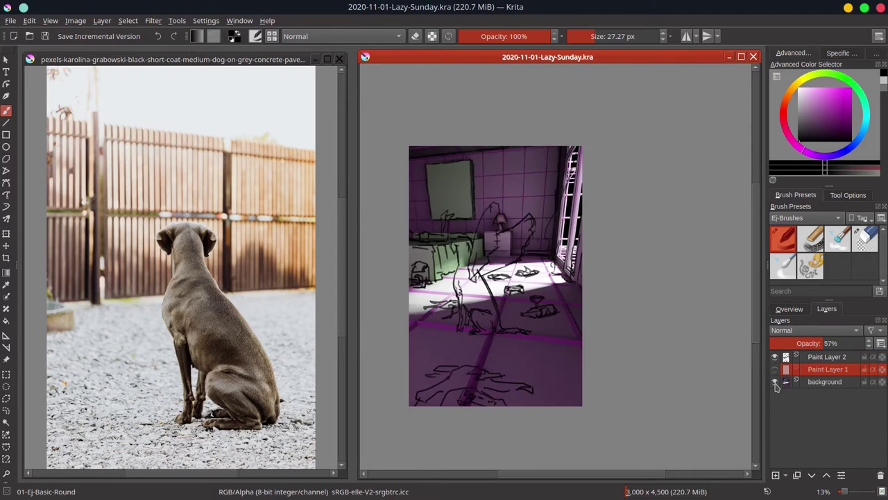
pyautogui.click(881, 476)
pyautogui.click(776, 475)
# - Rename Paint Layer 2 as "sketch layer"
pyautogui.doubleClick(826, 358)
pyautogui.doubleClick(829, 360)
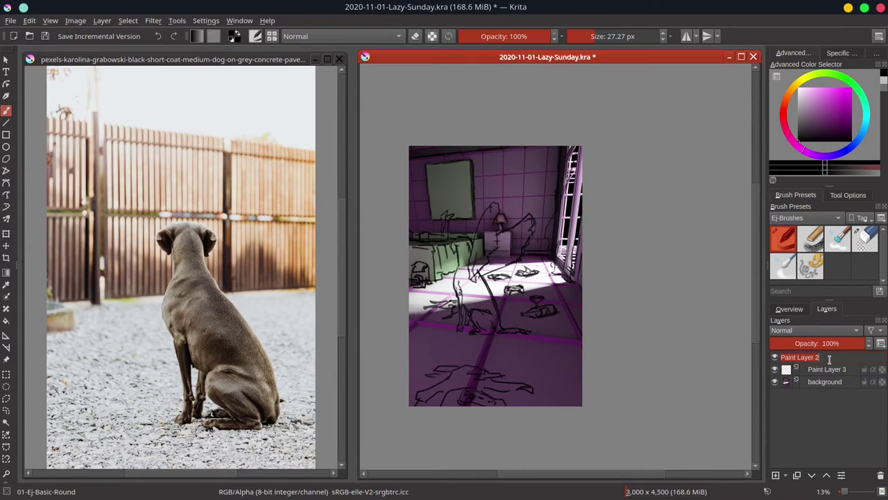
pyautogui.write('sketch layer')
# - Duplicate the sketch layer three times and merge the copies with the original to darken the lines
pyautogui.rightClick(829, 359)
pyautogui.click(776, 172)
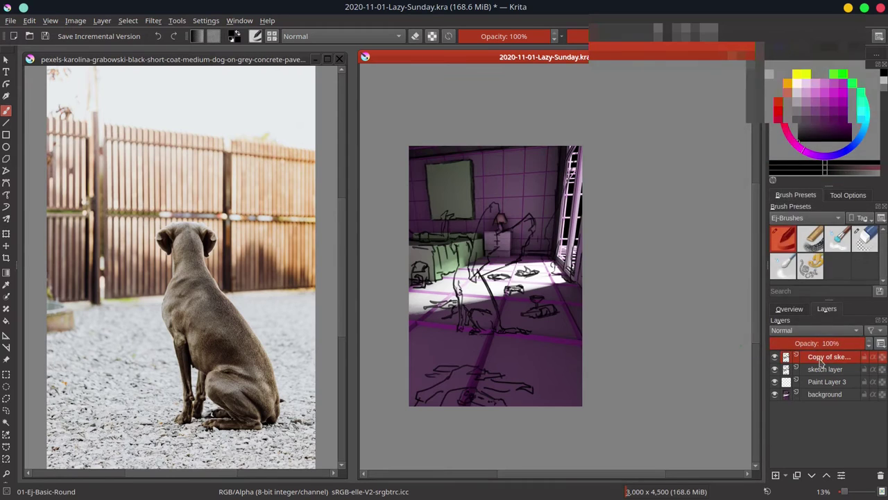
pyautogui.rightClick(821, 359)
pyautogui.click(770, 167)
pyautogui.rightClick(821, 359)
pyautogui.click(763, 167)
pyautogui.keyDown('shift'); pyautogui.click(822, 394); pyautogui.keyUp('shift')
pyautogui.rightClick(823, 394)
pyautogui.click(806, 302)
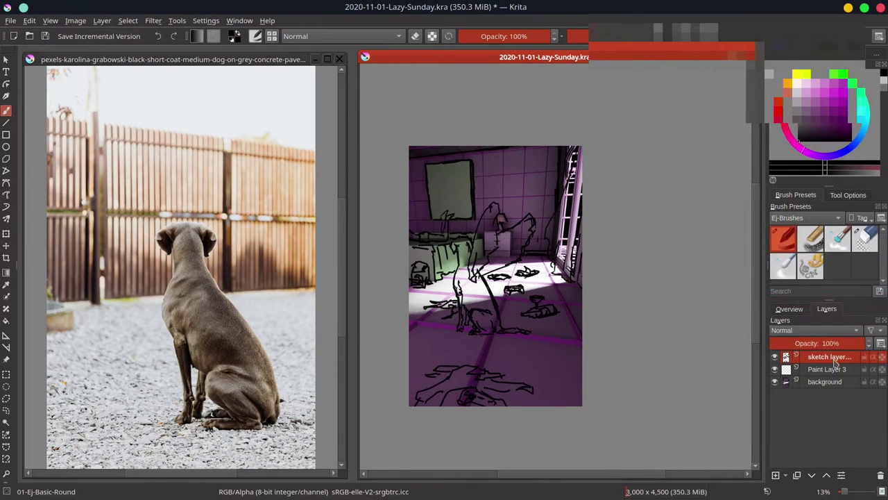
# - Duplicate the merged sketch layer, hide the copy, and make Paint Layer 3 active before saving the drawing
pyautogui.rightClick(834, 359)
pyautogui.click(774, 168)
pyautogui.click(774, 357)
pyautogui.click(841, 381)
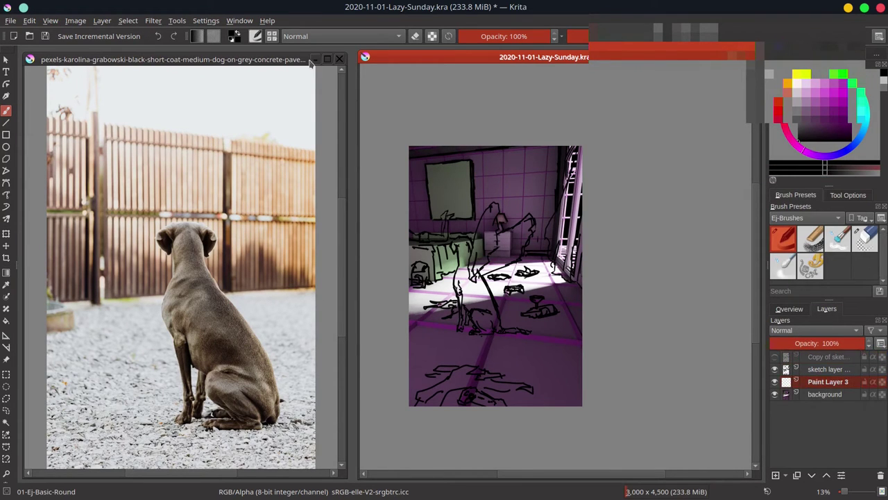
pyautogui.hotkey('ctrl', 's')
# - Shrink the dog reference window and open 2020-11-01-Lazy-Sunday.png in a window arranged below it
pyautogui.moveTo(335, 476); pyautogui.dragTo(208, 243)
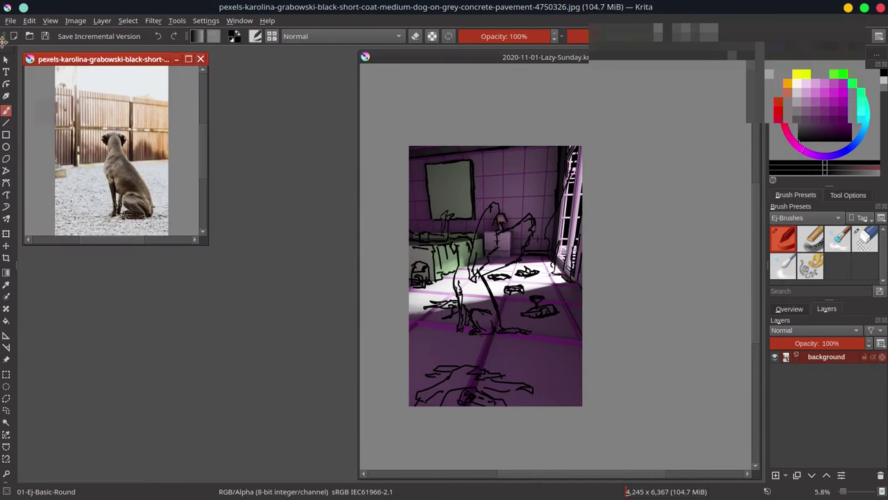
pyautogui.hotkey('ctrl', 'o')
pyautogui.doubleClick(425, 201)
pyautogui.scroll(-5, 483, 236)
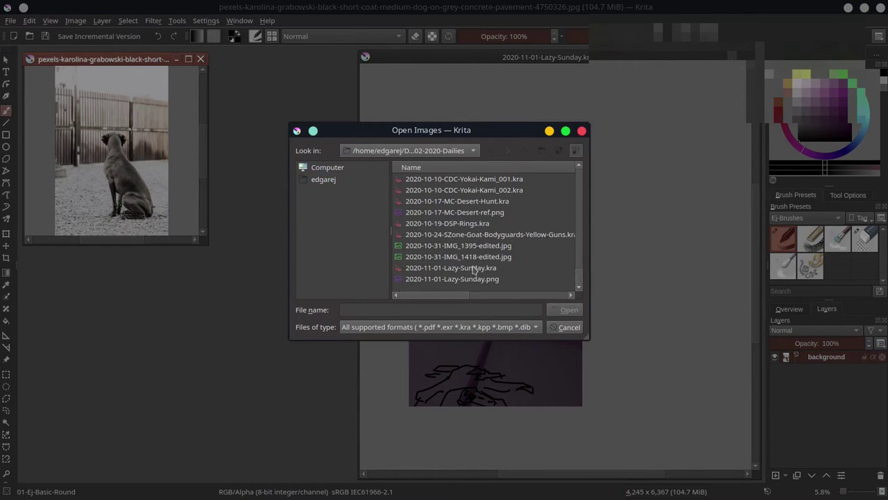
pyautogui.doubleClick(480, 282)
pyautogui.moveTo(267, 52); pyautogui.dragTo(103, 259)
pyautogui.moveTo(169, 358); pyautogui.dragTo(339, 466)
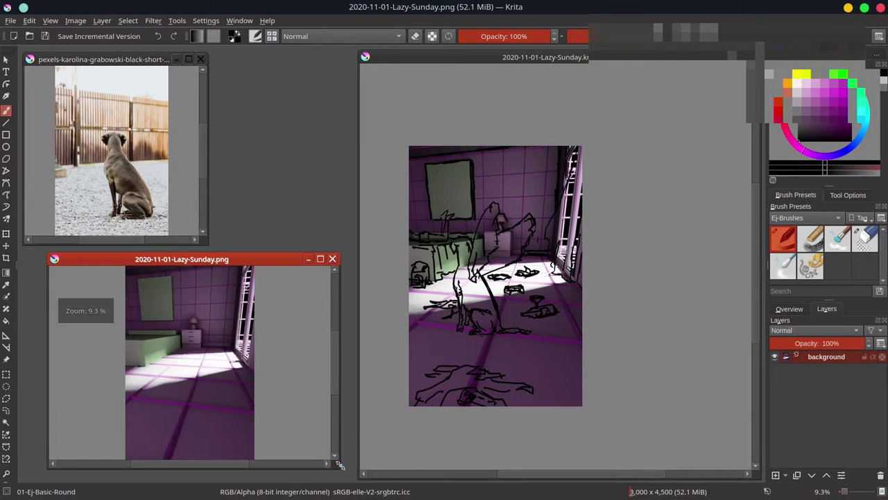
pyautogui.hotkey('ctrl', 'o')
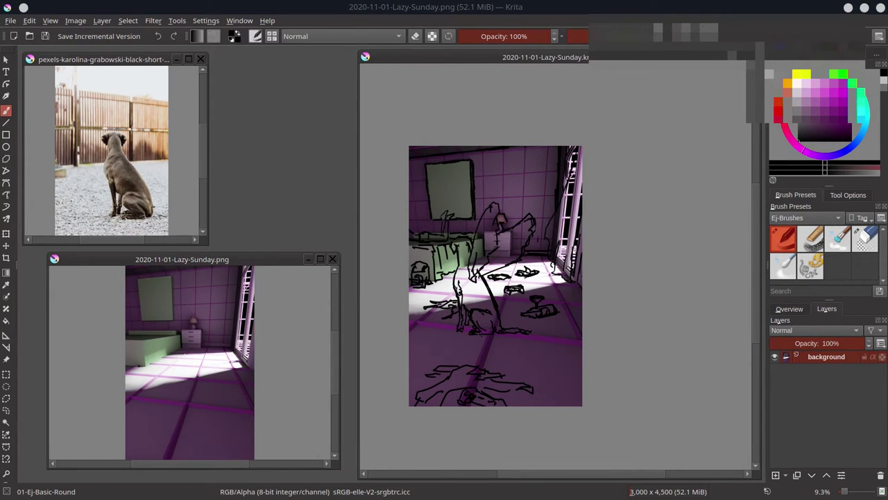
# - Display the colour palettes in place of the colour wheel and hide the background layer of the drawing
pyautogui.click(841, 57)
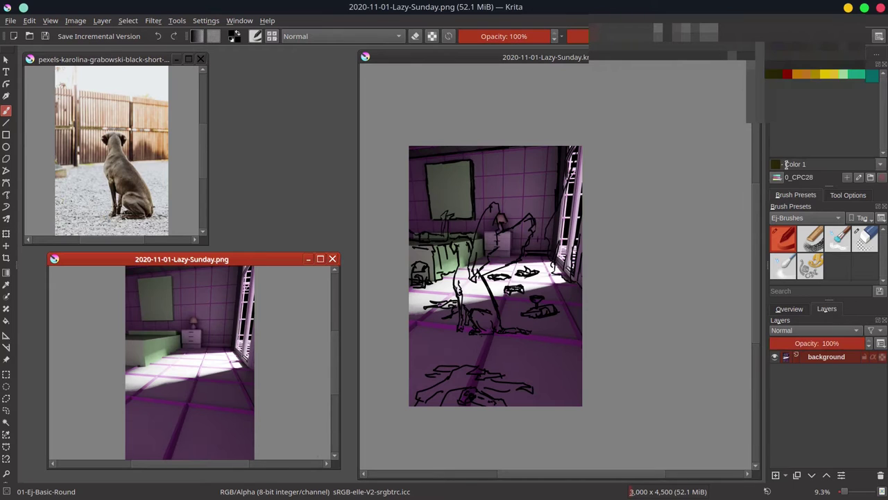
pyautogui.click(776, 179)
pyautogui.scroll(-2, 797, 283)
pyautogui.scroll(-2, 797, 287)
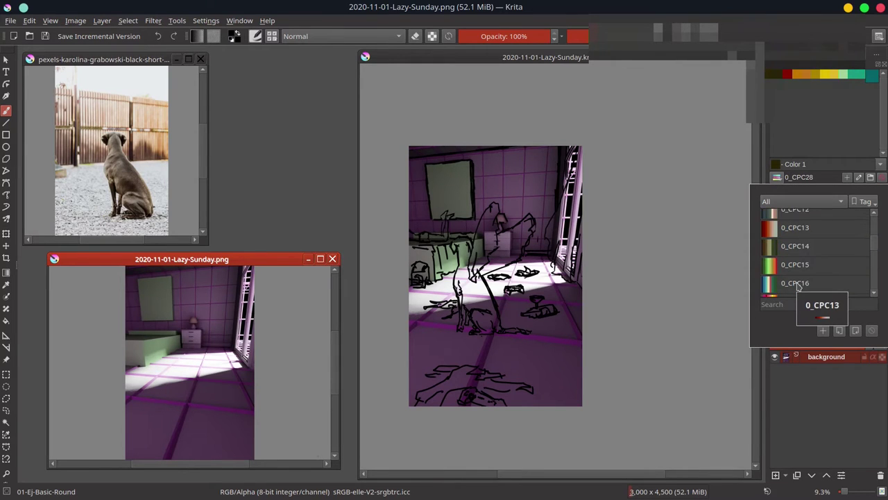
pyautogui.click(776, 356)
pyautogui.click(775, 357)
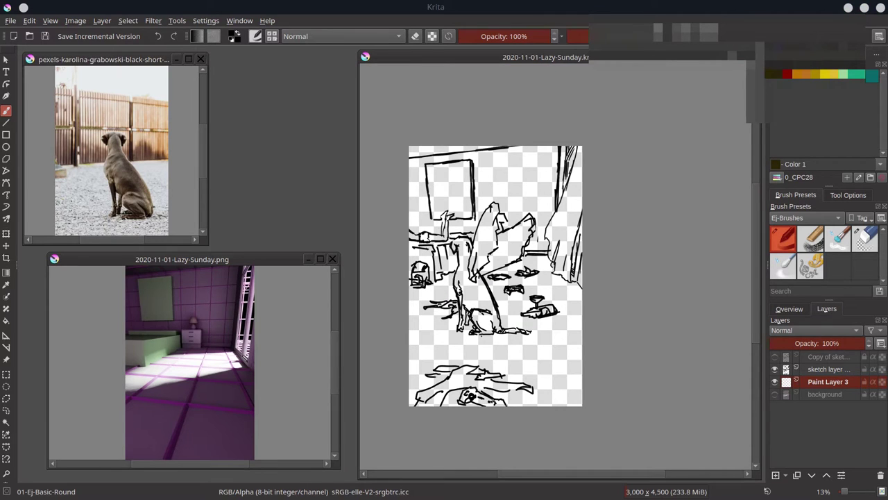
# - Compare the colours of the 0_CPC palettes from 0_CPC01 through 0_CPC28
pyautogui.click(778, 180)
pyautogui.click(822, 221)
pyautogui.click(822, 236)
pyautogui.click(820, 254)
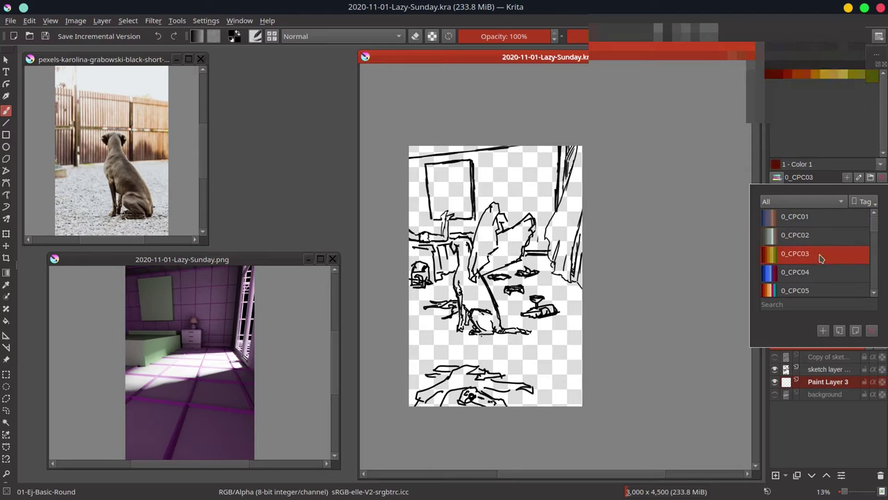
pyautogui.click(817, 271)
pyautogui.scroll(-1, 814, 257)
pyautogui.scroll(-6, 815, 250)
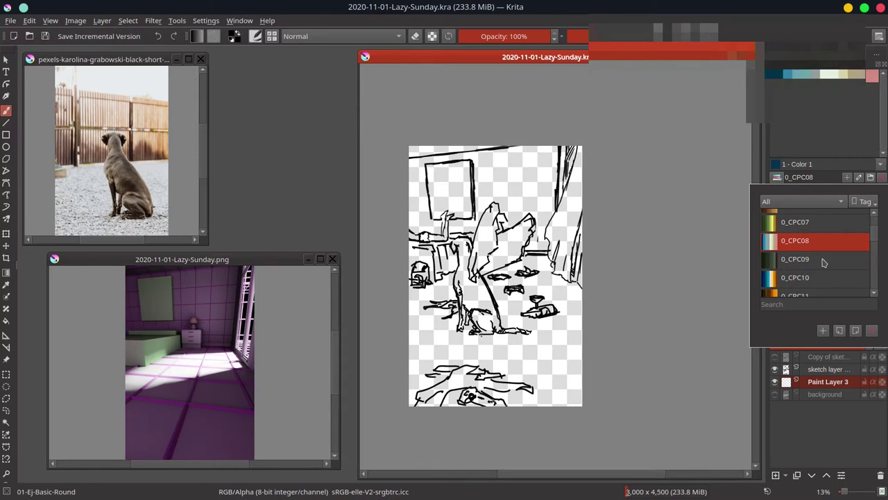
pyautogui.scroll(-6, 824, 284)
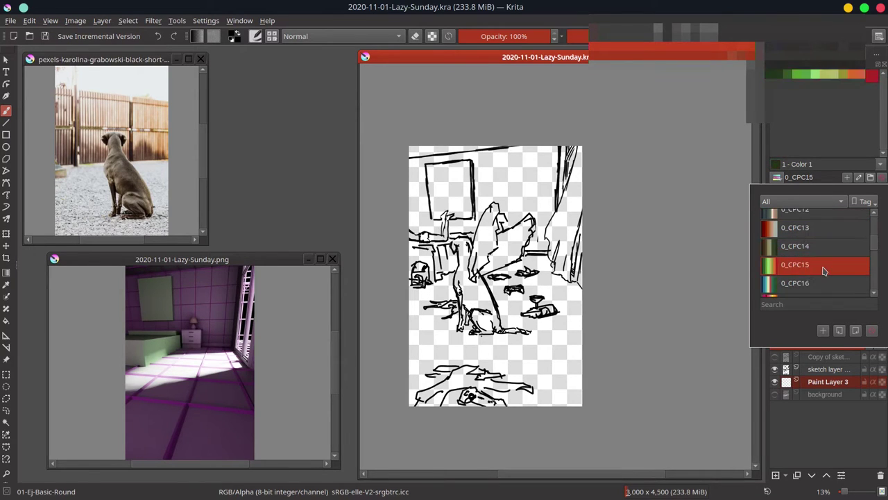
pyautogui.scroll(-6, 821, 283)
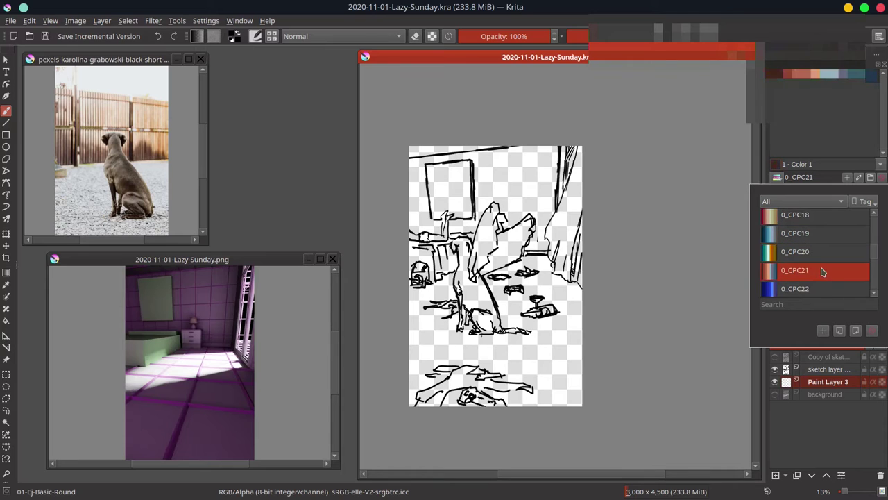
pyautogui.scroll(-6, 823, 289)
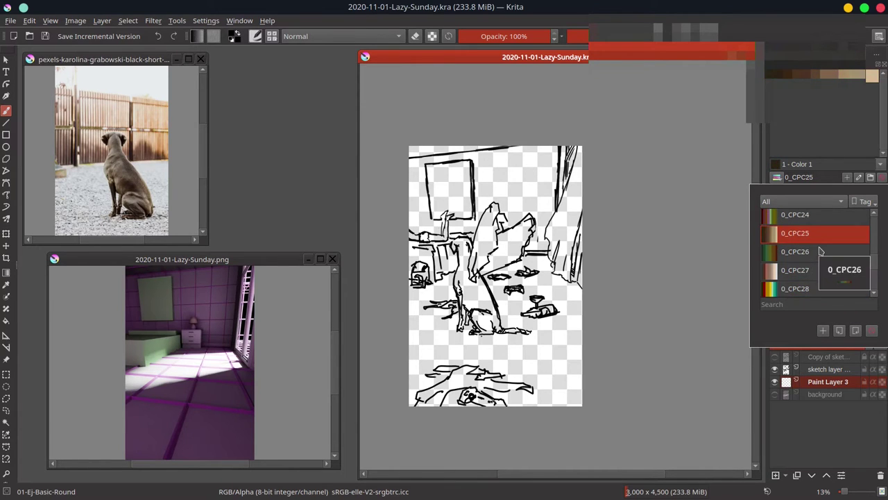
pyautogui.scroll(-1, 820, 288)
pyautogui.click(848, 131)
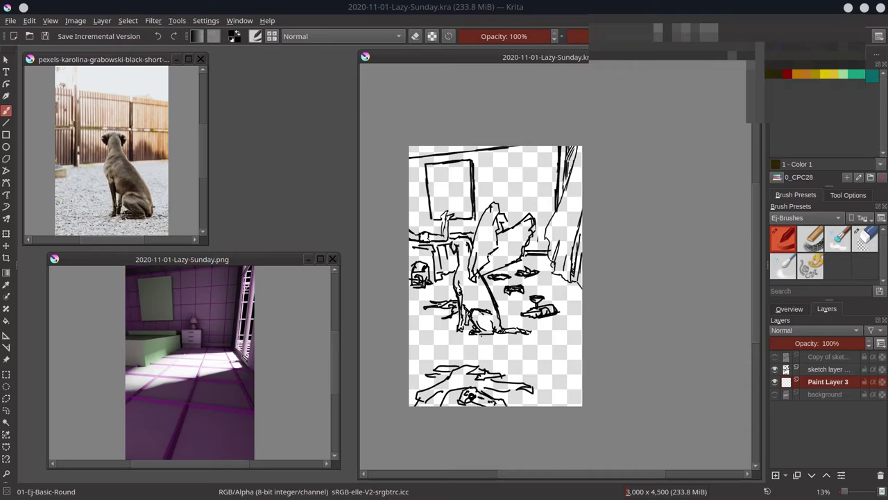
# - Load the 0_CPC27 palette and set up the 06-Ej-Shapes-Mecha brush with the pale peach Color 7
pyautogui.click(798, 177)
pyautogui.click(805, 217)
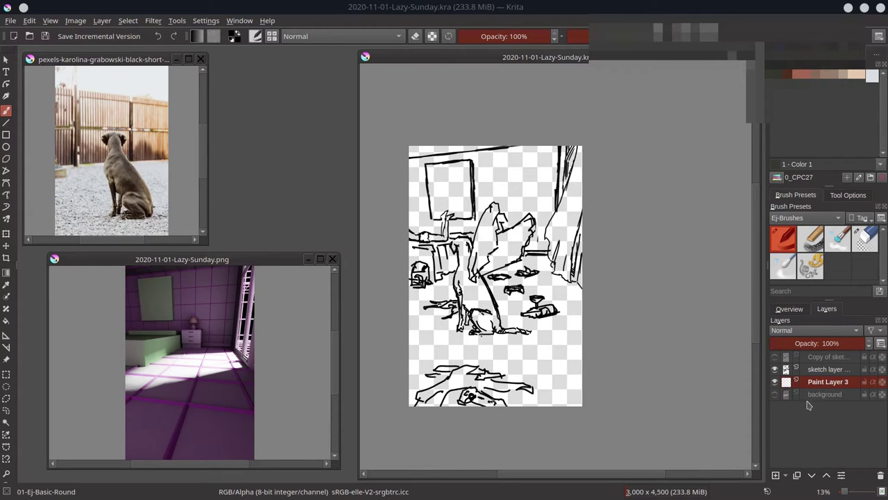
pyautogui.click(805, 272)
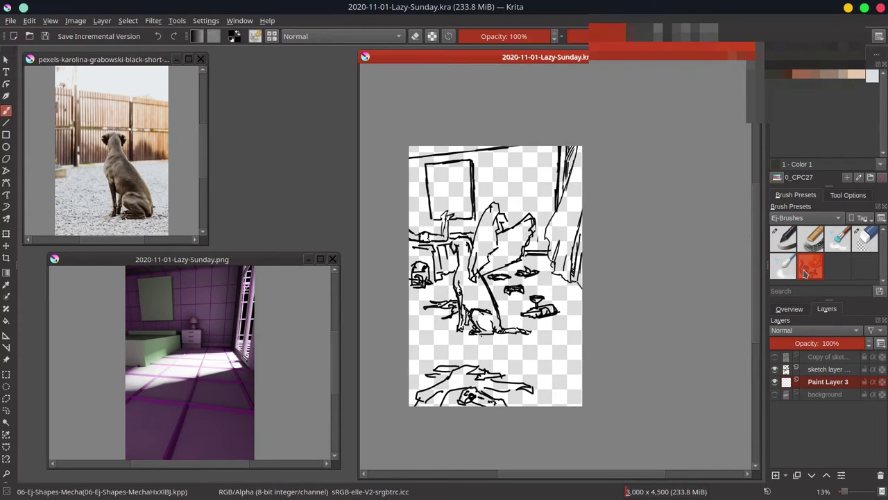
pyautogui.click(858, 74)
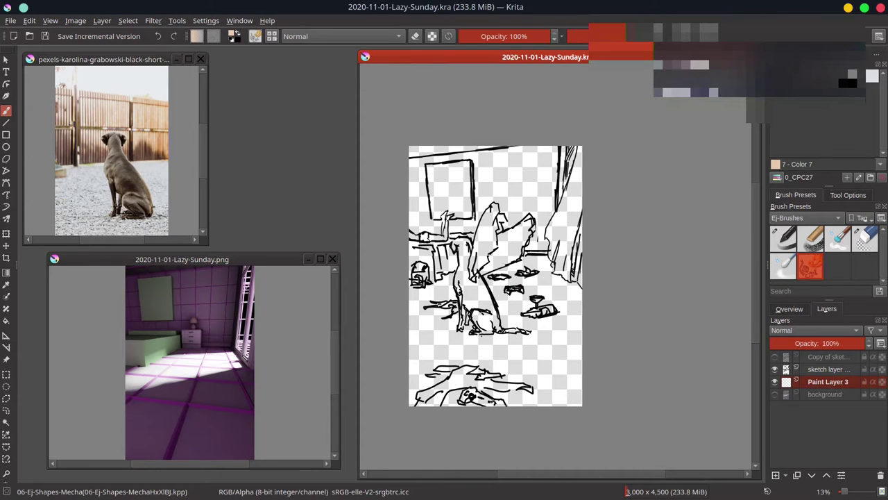
# - Silence the desktop notifications and close their list
pyautogui.click(524, 12)
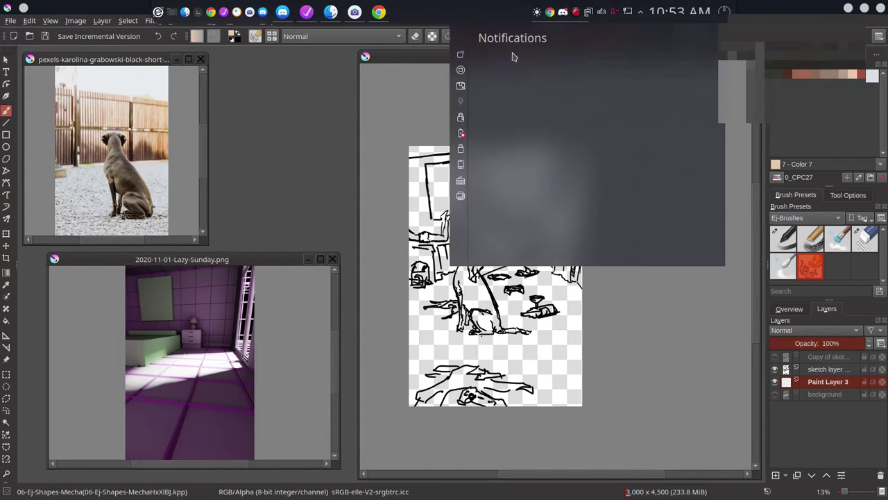
pyautogui.click(524, 12)
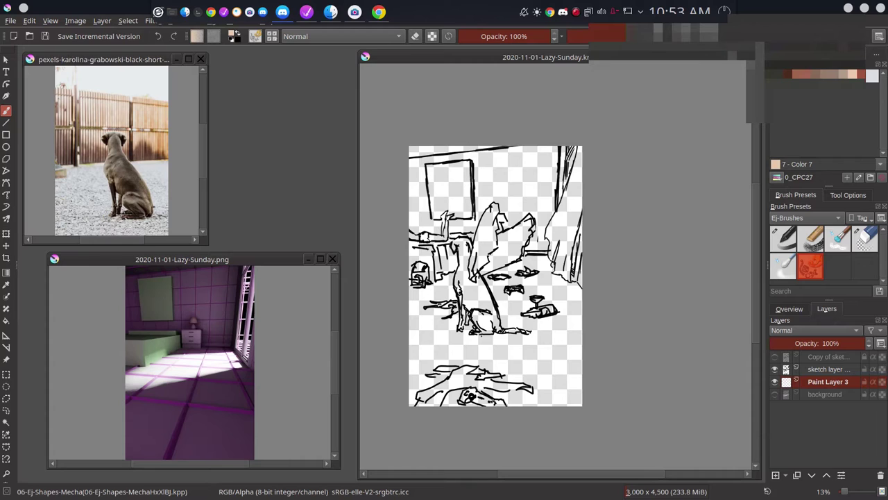
# - Paint mottled pale peach texture across the sunlit band of floor around the dog on Paint Layer 3
pyautogui.moveTo(497, 277)
pyautogui.mouseDown()
pyautogui.moveTo(459, 255)
pyautogui.moveTo(445, 288)
pyautogui.moveTo(416, 306)
pyautogui.mouseUp()
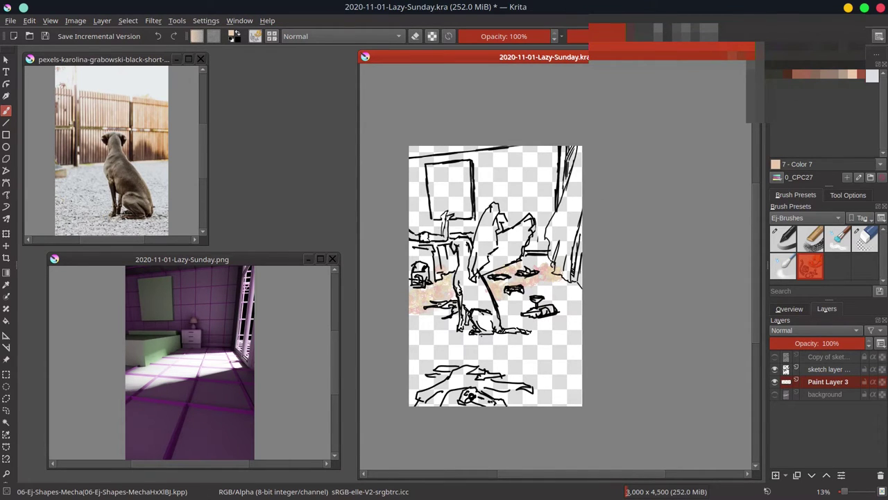
# - Block in the dog with dark brown Color 2 and its wing shapes with Color 1 on Paint Layer 3
pyautogui.click(788, 75)
pyautogui.moveTo(460, 246)
pyautogui.mouseDown()
pyautogui.moveTo(478, 311)
pyautogui.moveTo(518, 333)
pyautogui.mouseUp()
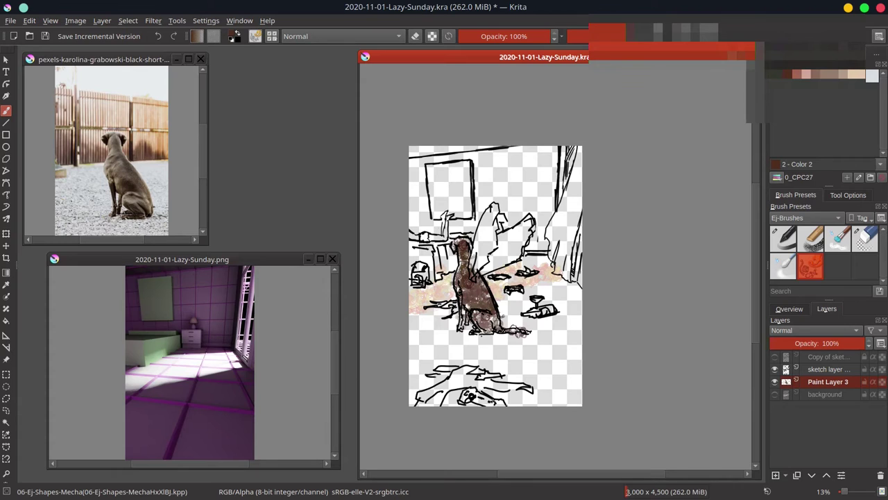
pyautogui.moveTo(490, 217)
pyautogui.mouseDown()
pyautogui.moveTo(522, 235)
pyautogui.moveTo(497, 208)
pyautogui.mouseUp()
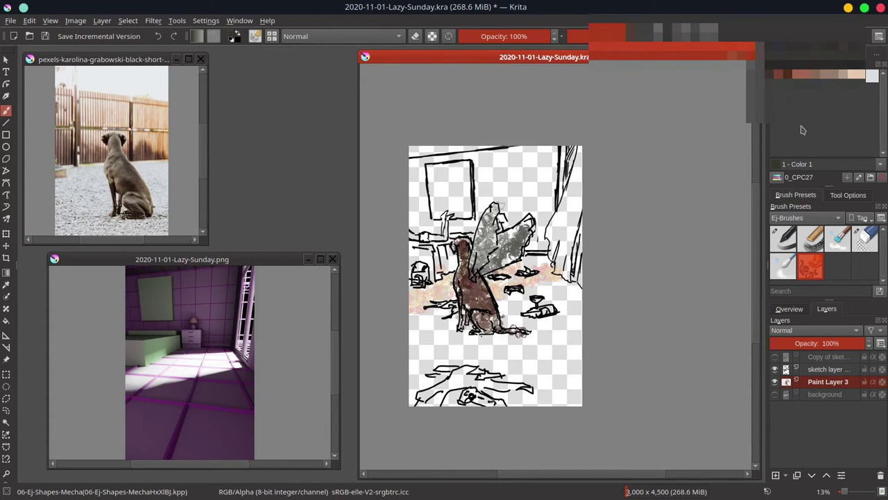
# - Block in the raised arm and the furniture behind the dog with palette colors, including Color 7 for the light areas
pyautogui.click(806, 74)
pyautogui.click(806, 74)
pyautogui.moveTo(424, 236)
pyautogui.mouseDown()
pyautogui.moveTo(447, 240)
pyautogui.moveTo(446, 217)
pyautogui.moveTo(428, 254)
pyautogui.moveTo(456, 275)
pyautogui.moveTo(413, 279)
pyautogui.mouseUp()
pyautogui.click(833, 74)
pyautogui.click(777, 74)
pyautogui.click(789, 74)
pyautogui.click(777, 74)
pyautogui.click(854, 74)
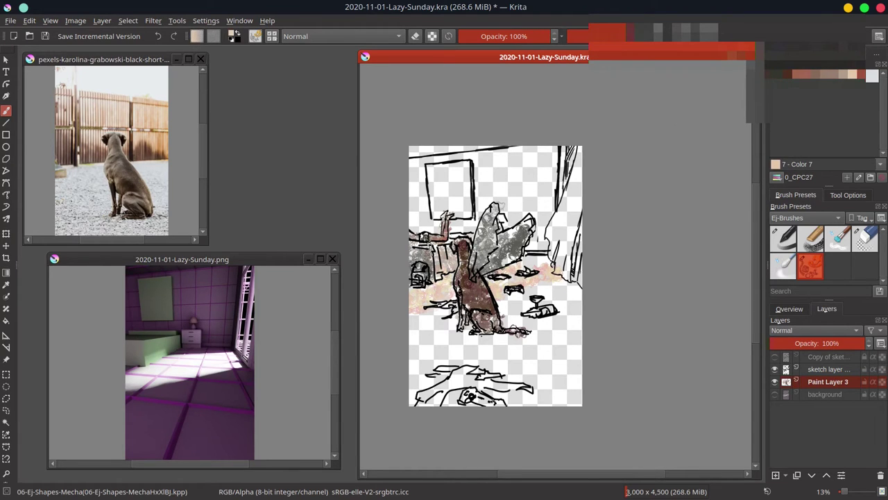
pyautogui.moveTo(428, 244); pyautogui.dragTo(444, 246)
# - Cover the walls and the foreground floor with textured dark gray strokes
pyautogui.click(779, 74)
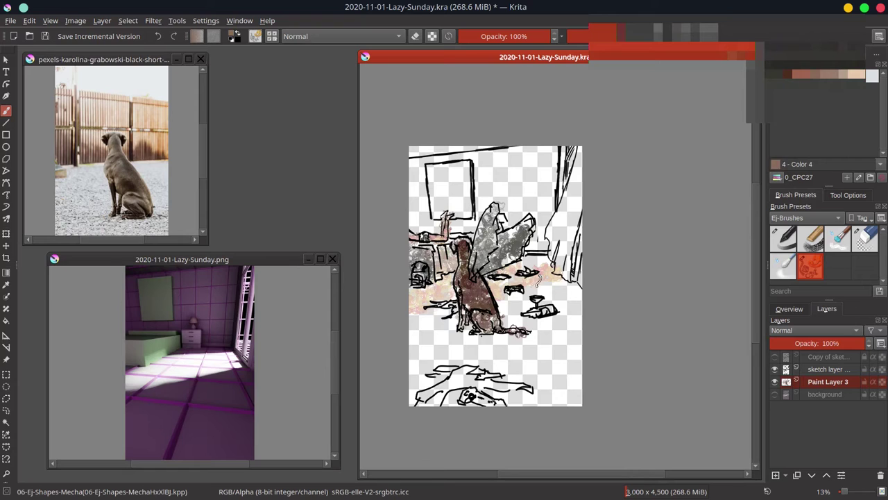
pyautogui.moveTo(445, 151)
pyautogui.mouseDown()
pyautogui.moveTo(451, 177)
pyautogui.moveTo(528, 208)
pyautogui.moveTo(472, 236)
pyautogui.moveTo(555, 298)
pyautogui.moveTo(539, 383)
pyautogui.mouseUp()
pyautogui.moveTo(454, 396)
pyautogui.mouseDown()
pyautogui.moveTo(569, 355)
pyautogui.moveTo(448, 372)
pyautogui.moveTo(458, 378)
pyautogui.mouseUp()
# - Paint the picture frame, the floor clutter and the foreground cloth with a dark muted green
pyautogui.click(795, 47)
pyautogui.click(841, 75)
pyautogui.click(806, 126)
pyautogui.click(812, 123)
pyautogui.moveTo(444, 306); pyautogui.dragTo(455, 314)
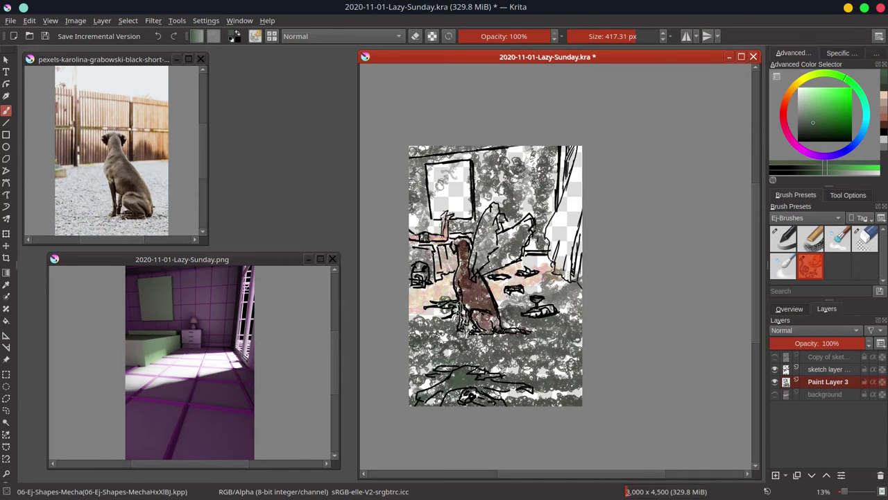
pyautogui.moveTo(503, 295); pyautogui.dragTo(521, 295)
pyautogui.moveTo(438, 173)
pyautogui.mouseDown()
pyautogui.moveTo(458, 211)
pyautogui.moveTo(460, 174)
pyautogui.mouseUp()
pyautogui.moveTo(527, 252); pyautogui.dragTo(535, 257)
# - Brush over the area beneath the picture frame with Color 1 in Color Dodge mode at 25% opacity, and show the background layer
pyautogui.click(880, 55)
pyautogui.click(820, 78)
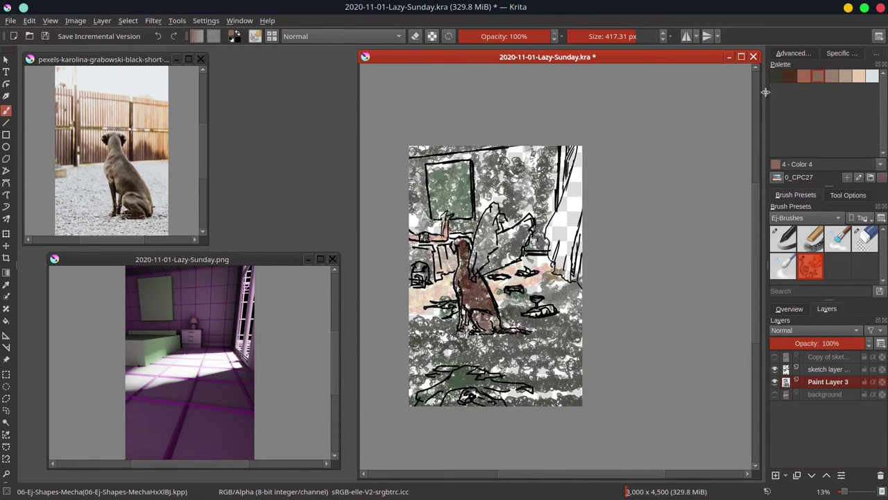
pyautogui.click(776, 76)
pyautogui.click(341, 36)
pyautogui.click(313, 97)
pyautogui.click(482, 36)
pyautogui.moveTo(418, 219); pyautogui.dragTo(441, 215)
pyautogui.click(775, 394)
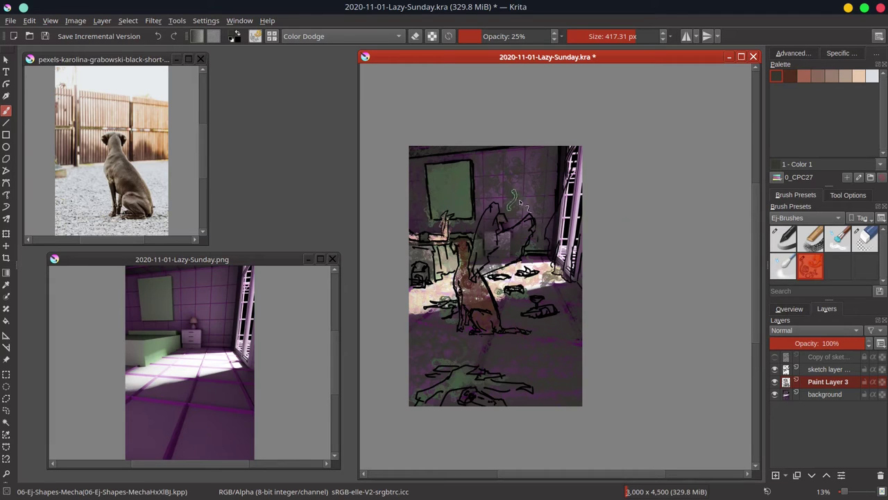
pyautogui.rightClick(829, 380)
pyautogui.click(766, 208)
pyautogui.rightClick(826, 384)
pyautogui.click(766, 211)
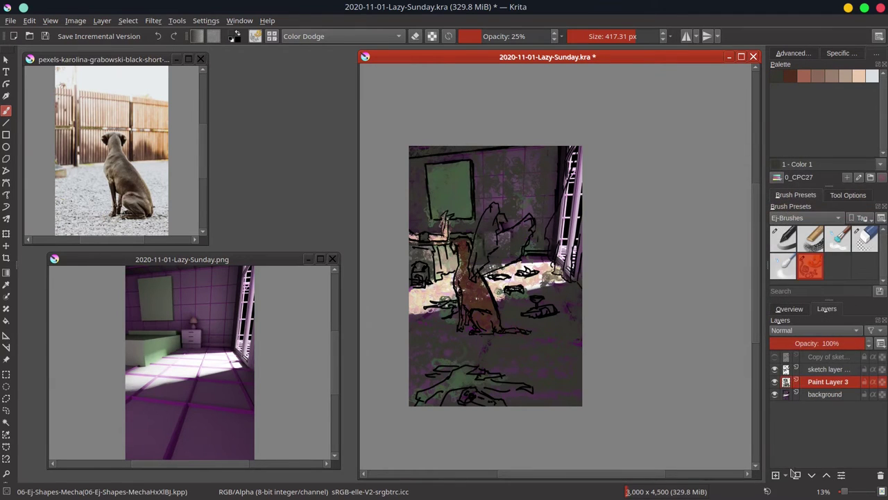
pyautogui.click(776, 476)
pyautogui.click(812, 475)
pyautogui.hotkey('shift', 'Delete')
# - Desaturate the background layer with an HSV/HSL adjustment, setting the saturation to -64
pyautogui.click(153, 20)
pyautogui.moveTo(125, 50)
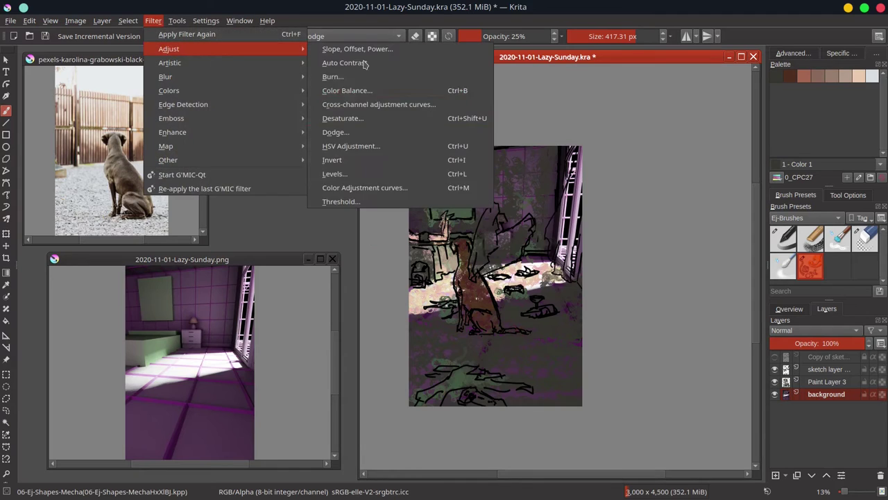
pyautogui.click(364, 186)
pyautogui.moveTo(668, 163)
pyautogui.mouseDown()
pyautogui.moveTo(659, 173)
pyautogui.moveTo(661, 165)
pyautogui.mouseUp()
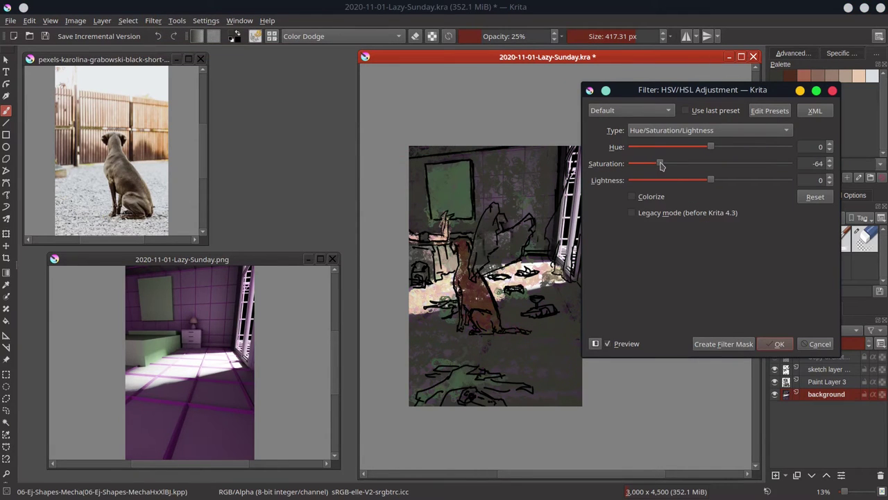
pyautogui.click(776, 345)
# - Paint lighter texture over the wings on Paint Layer 3 with Color 6 in Color Dodge mode
pyautogui.click(827, 382)
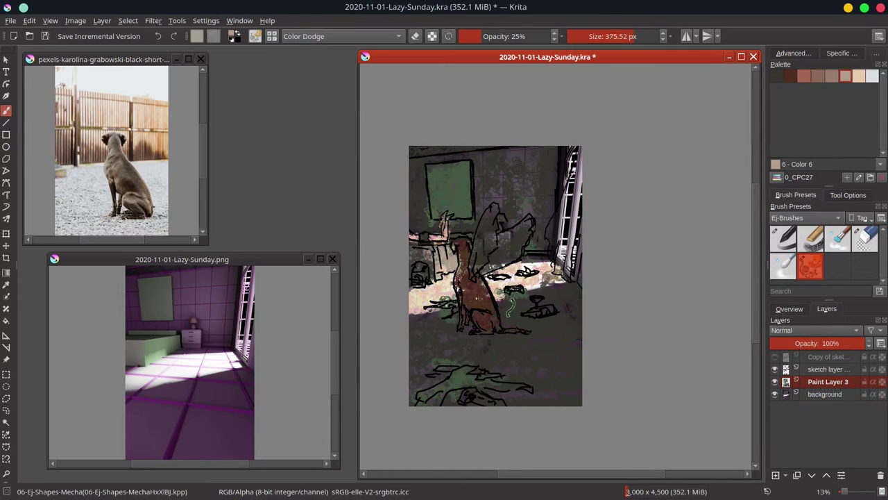
pyautogui.press('[')
pyautogui.press('[')
pyautogui.moveTo(483, 190)
pyautogui.mouseDown()
pyautogui.moveTo(516, 213)
pyautogui.moveTo(504, 260)
pyautogui.mouseUp()
# - Add a Multiply layer above Paint Layer 3 and shade the wall and wings with a Multiply brush at 74% opacity
pyautogui.click(347, 36)
pyautogui.click(347, 77)
pyautogui.click(526, 36)
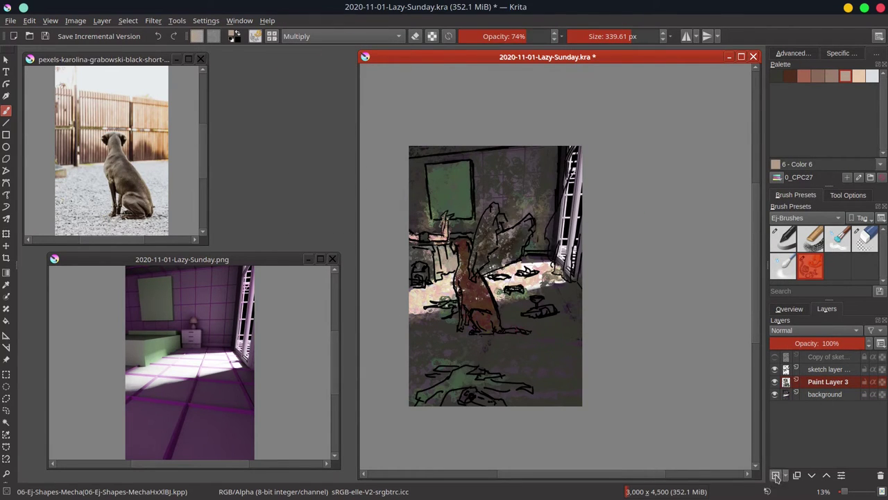
pyautogui.press('Insert')
pyautogui.moveTo(415, 150)
pyautogui.mouseDown()
pyautogui.moveTo(440, 154)
pyautogui.moveTo(421, 255)
pyautogui.mouseUp()
pyautogui.moveTo(530, 260); pyautogui.dragTo(547, 259)
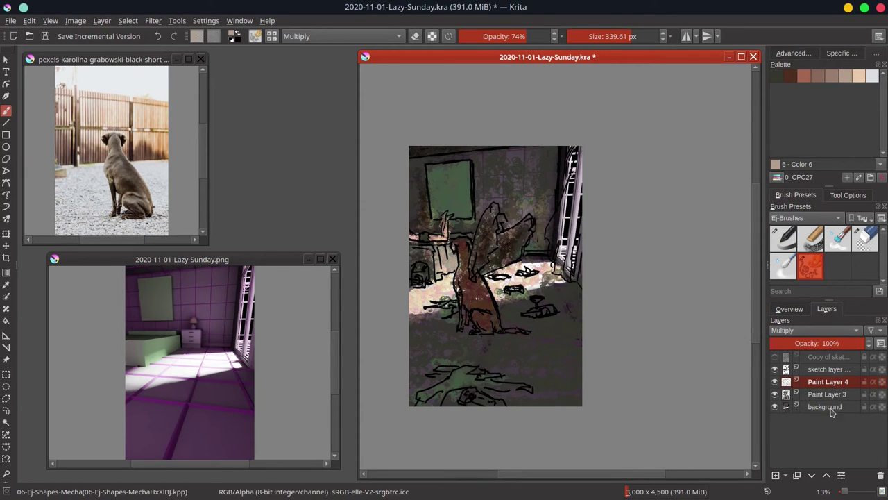
# - Paint the window curtain on the background layer with Color 8, using a Normal brush at 100% opacity
pyautogui.click(833, 408)
pyautogui.click(873, 75)
pyautogui.moveTo(578, 165); pyautogui.dragTo(571, 167)
pyautogui.click(369, 37)
pyautogui.click(320, 66)
pyautogui.click(550, 36)
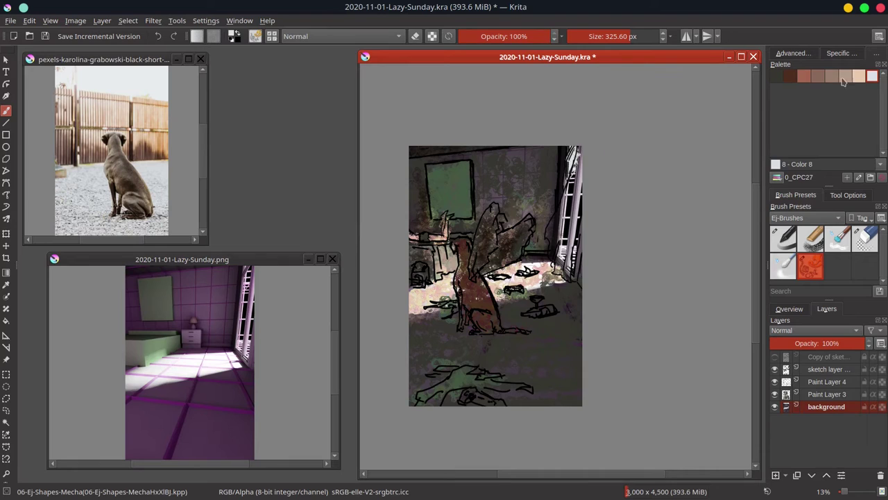
pyautogui.click(794, 53)
pyautogui.click(877, 54)
pyautogui.moveTo(578, 221); pyautogui.dragTo(575, 255)
# - Build up the curtain over the window bars with darker and lighter gray strokes
pyautogui.click(797, 54)
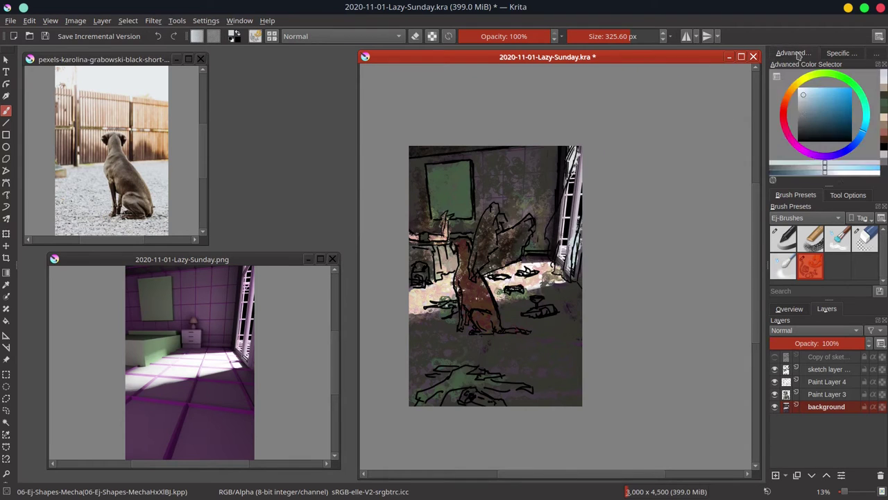
pyautogui.click(800, 132)
pyautogui.moveTo(570, 173); pyautogui.dragTo(573, 174)
pyautogui.moveTo(575, 172); pyautogui.dragTo(567, 240)
pyautogui.moveTo(576, 208)
pyautogui.mouseDown()
pyautogui.moveTo(563, 257)
pyautogui.moveTo(565, 203)
pyautogui.mouseUp()
pyautogui.click(798, 102)
pyautogui.moveTo(567, 185); pyautogui.dragTo(568, 264)
# - Paint bright green accents on the tips of the dog's wings
pyautogui.keyDown('ctrl'); pyautogui.click(513, 244); pyautogui.keyUp('ctrl')
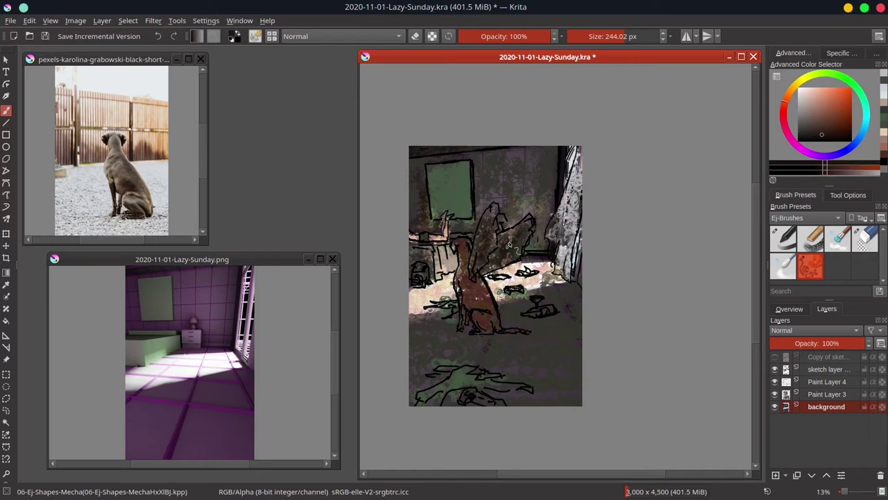
pyautogui.click(854, 85)
pyautogui.click(822, 125)
pyautogui.moveTo(489, 219); pyautogui.dragTo(492, 219)
pyautogui.moveTo(489, 218)
pyautogui.mouseDown()
pyautogui.moveTo(498, 227)
pyautogui.moveTo(485, 243)
pyautogui.moveTo(492, 214)
pyautogui.mouseUp()
pyautogui.click(826, 395)
pyautogui.click(826, 407)
pyautogui.click(844, 100)
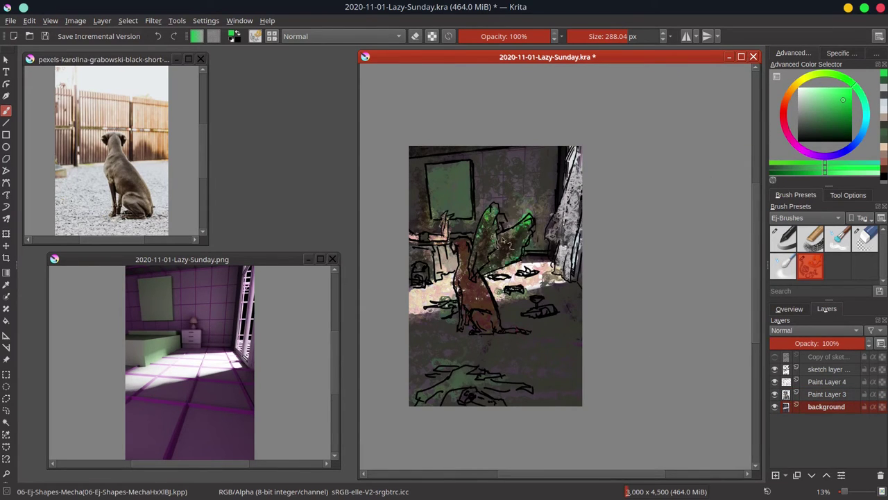
# - Mirror the canvas view horizontally and save the document
pyautogui.click(789, 309)
pyautogui.click(776, 476)
pyautogui.click(827, 309)
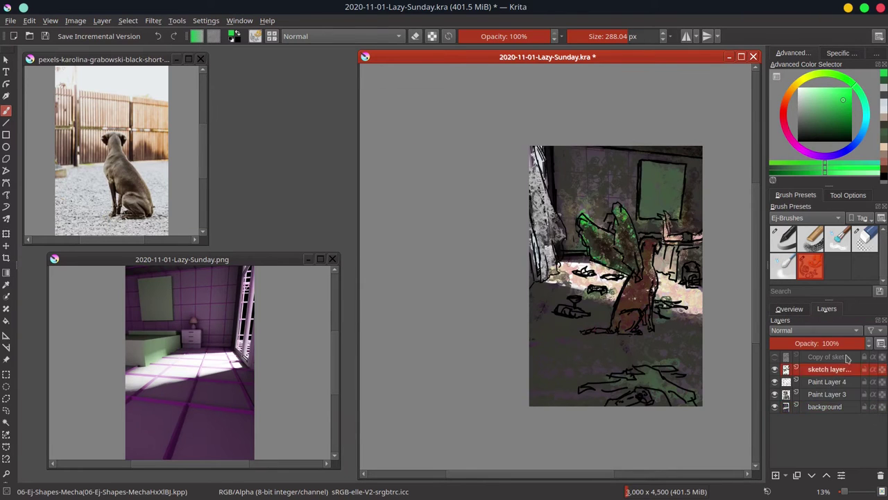
pyautogui.hotkey('ctrl', 's')
# - Merge the sketch layer, Paint Layer 4, Paint Layer 3 and the background into one layer
pyautogui.keyDown('shift'); pyautogui.click(819, 411); pyautogui.keyUp('shift')
pyautogui.rightClick(819, 411)
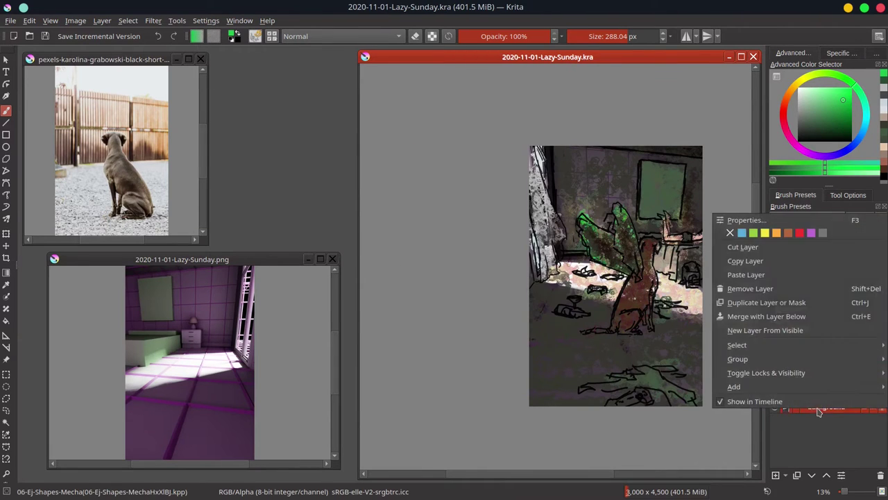
pyautogui.click(780, 317)
pyautogui.click(789, 308)
# - Soften the wall beside the curtain with 03-Ej-Blender-Textured-Soft, and darken the curtain edge and ceiling strip with near-black 02-Ej-Chalk-Grainy
pyautogui.click(839, 242)
pyautogui.moveTo(552, 158); pyautogui.dragTo(563, 158)
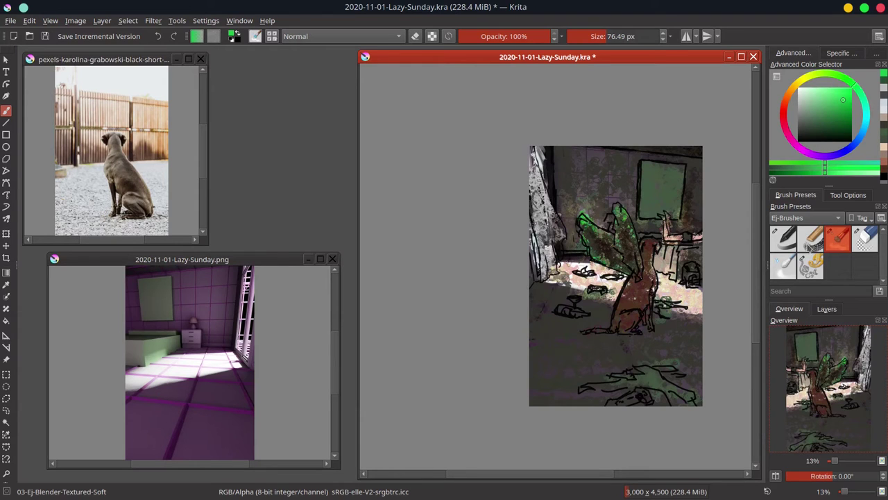
pyautogui.click(811, 239)
pyautogui.keyDown('ctrl'); pyautogui.click(550, 167); pyautogui.keyUp('ctrl')
pyautogui.click(804, 134)
pyautogui.moveTo(551, 149); pyautogui.dragTo(551, 184)
pyautogui.click(805, 133)
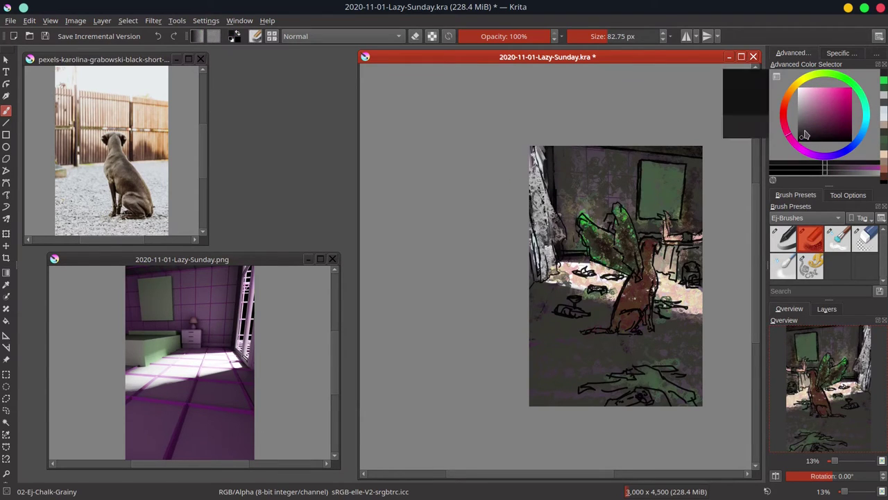
pyautogui.moveTo(632, 150); pyautogui.dragTo(640, 150)
pyautogui.moveTo(640, 149); pyautogui.dragTo(681, 149)
# - Blend the upper curtain and the dark strip beside it with 03-Ej-Blender-Textured-Soft
pyautogui.click(838, 240)
pyautogui.moveTo(559, 193)
pyautogui.mouseDown()
pyautogui.moveTo(577, 193)
pyautogui.moveTo(536, 182)
pyautogui.moveTo(533, 161)
pyautogui.mouseUp()
pyautogui.click(827, 309)
pyautogui.click(789, 309)
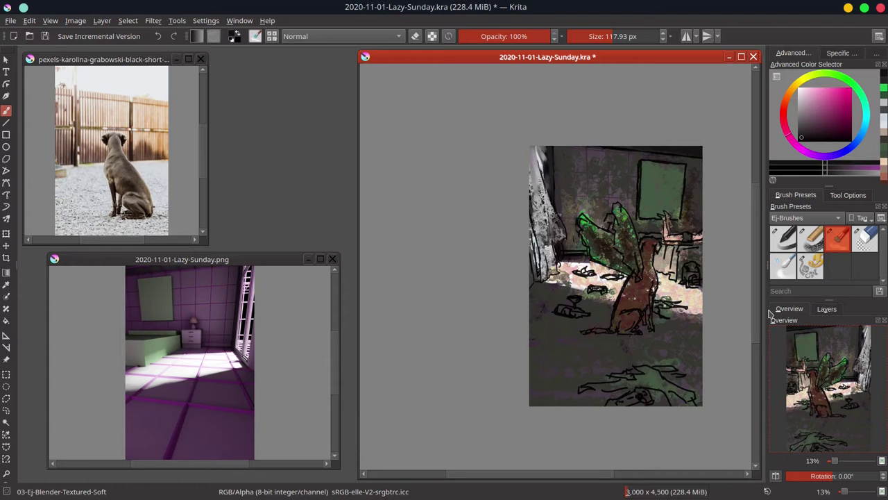
# - Tint the floor clutter and foreground cloth with magenta accents, using 02-Ej-Chalk-Grainy in Color mode
pyautogui.click(811, 239)
pyautogui.click(364, 36)
pyautogui.click(363, 25)
pyautogui.click(843, 102)
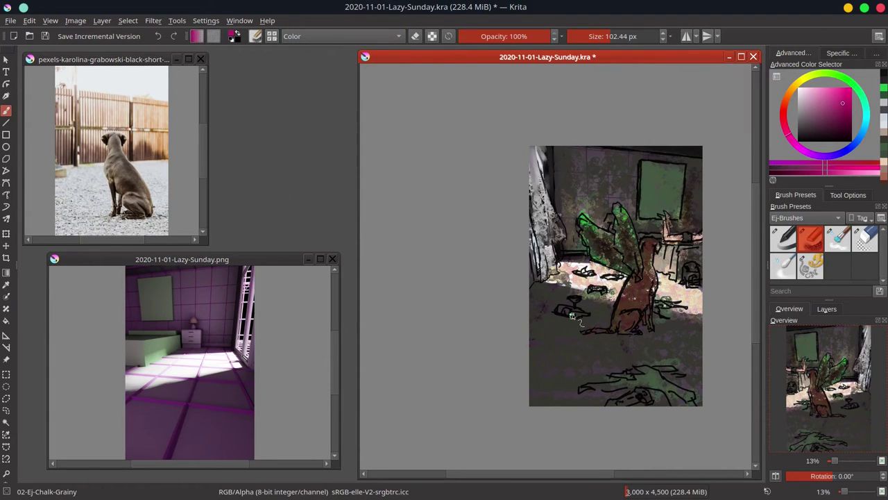
pyautogui.moveTo(561, 310); pyautogui.dragTo(572, 311)
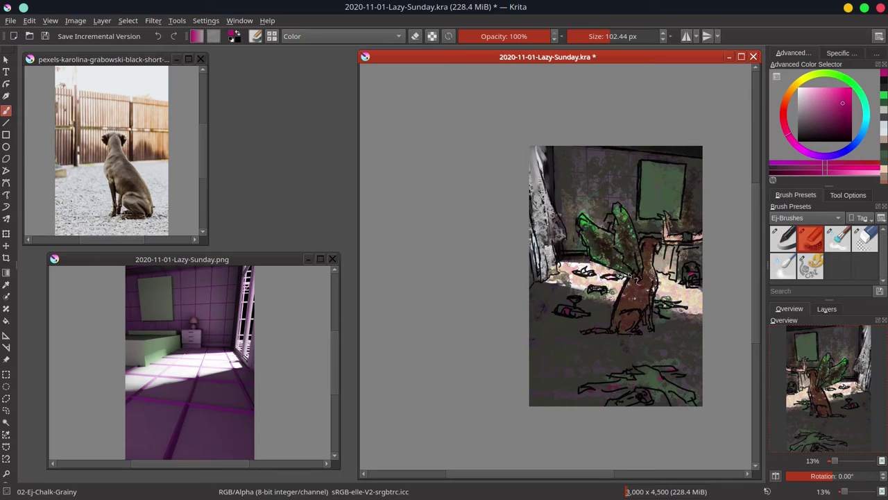
# - Blend the wall between the curtain and wings and the sunlit floor edge with 03-Ej-Blender-Textured-Soft in Normal mode
pyautogui.click(365, 36)
pyautogui.click(366, 85)
pyautogui.click(837, 239)
pyautogui.moveTo(561, 203); pyautogui.dragTo(564, 202)
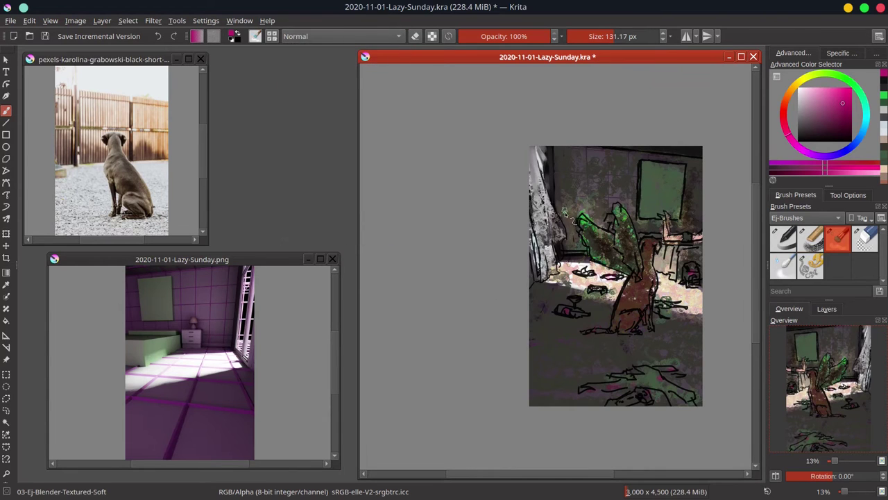
pyautogui.moveTo(587, 253)
pyautogui.mouseDown()
pyautogui.moveTo(565, 255)
pyautogui.moveTo(592, 263)
pyautogui.mouseUp()
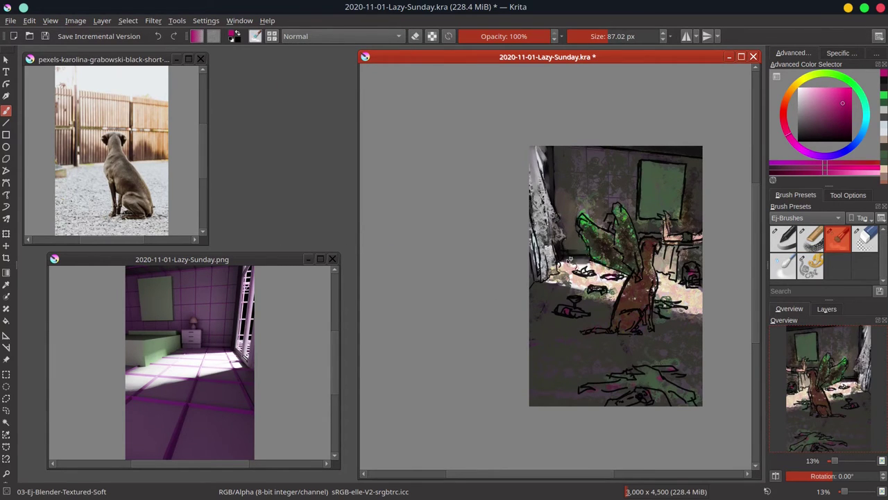
pyautogui.keyDown('ctrl'); pyautogui.click(564, 279); pyautogui.keyUp('ctrl')
pyautogui.press(']')
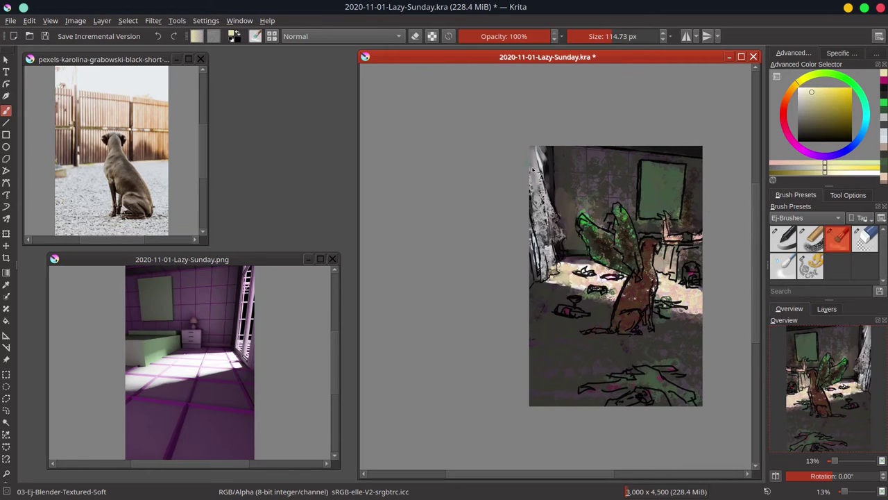
# - Add cyan highlights to the upper and lower curtain with 02-Ej-Chalk-Grainy
pyautogui.press('/')
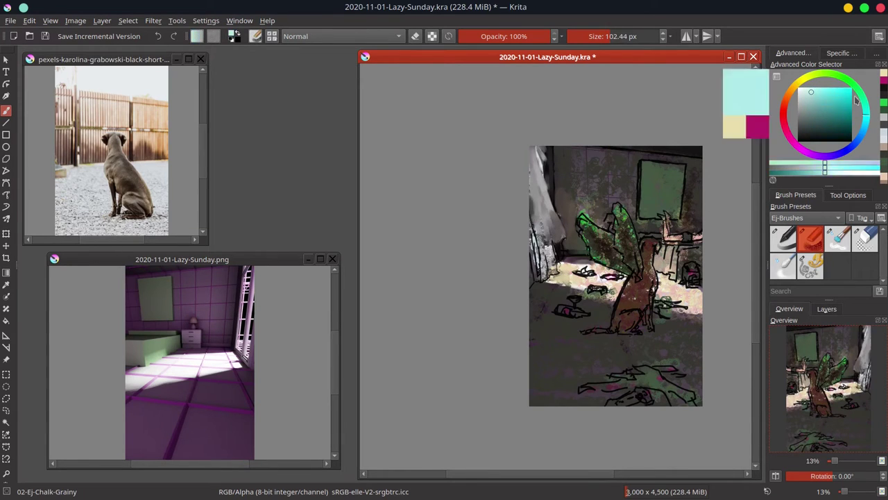
pyautogui.moveTo(537, 169)
pyautogui.mouseDown()
pyautogui.moveTo(538, 206)
pyautogui.moveTo(548, 201)
pyautogui.mouseUp()
pyautogui.click(820, 103)
pyautogui.click(842, 93)
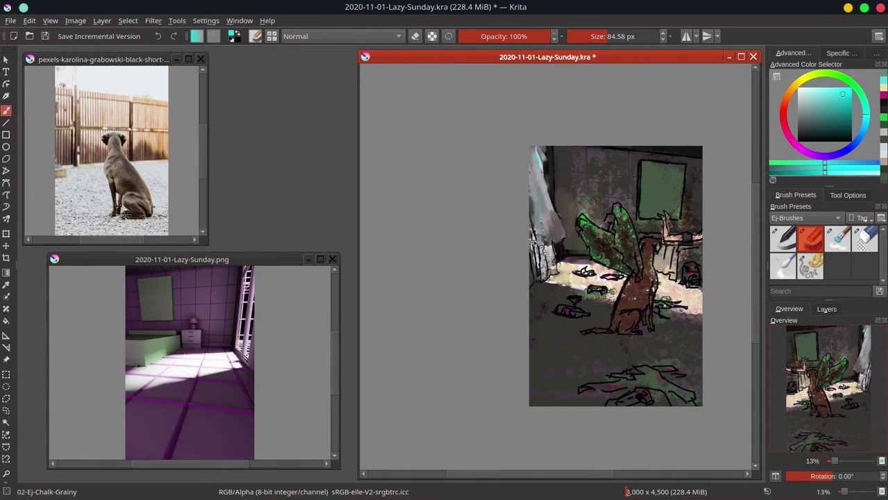
pyautogui.moveTo(534, 244); pyautogui.dragTo(542, 265)
# - Blend the cyan highlights into the curtain folds and smooth the adjoining floor and wall with the textured blender
pyautogui.press('/')
pyautogui.moveTo(531, 234)
pyautogui.mouseDown()
pyautogui.moveTo(533, 192)
pyautogui.moveTo(554, 261)
pyautogui.moveTo(535, 266)
pyautogui.moveTo(531, 282)
pyautogui.moveTo(565, 279)
pyautogui.moveTo(557, 250)
pyautogui.mouseUp()
pyautogui.moveTo(573, 267)
pyautogui.mouseDown()
pyautogui.moveTo(560, 267)
pyautogui.moveTo(565, 261)
pyautogui.mouseUp()
pyautogui.moveTo(565, 218); pyautogui.dragTo(579, 218)
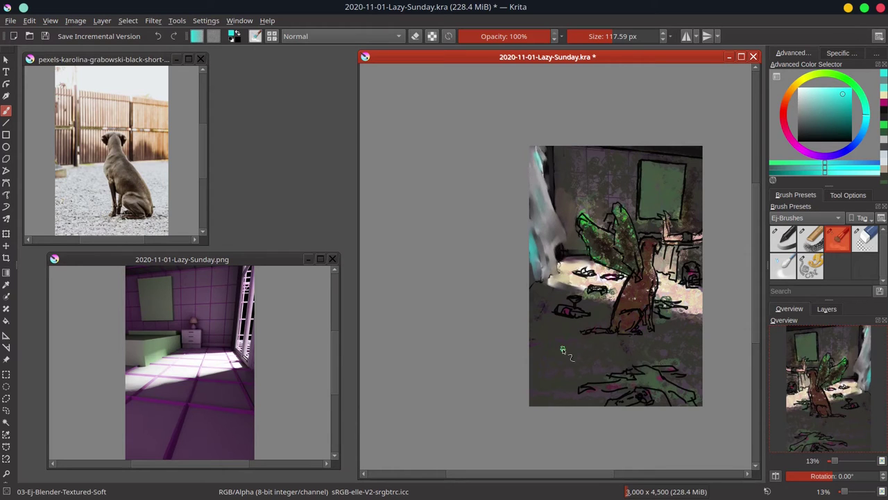
# - Sample dark tones from the picture with the chalk brush, and blend away the outlines of the raised arm with a smaller textured blender
pyautogui.click(805, 242)
pyautogui.keyDown('ctrl'); pyautogui.click(584, 227); pyautogui.keyUp('ctrl')
pyautogui.keyDown('ctrl'); pyautogui.click(652, 240); pyautogui.keyUp('ctrl')
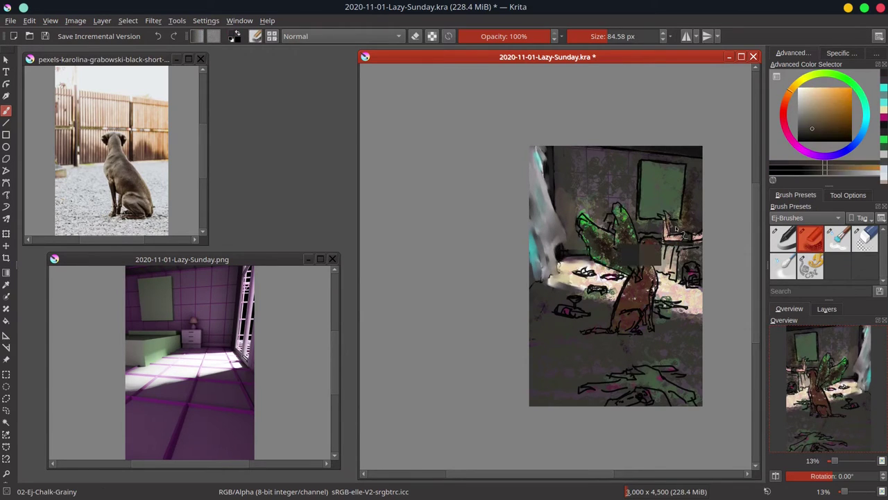
pyautogui.click(837, 240)
pyautogui.press('[')
pyautogui.press('[')
pyautogui.press('[')
pyautogui.press('[')
pyautogui.press('[')
pyautogui.press('[')
pyautogui.moveTo(662, 217); pyautogui.dragTo(667, 236)
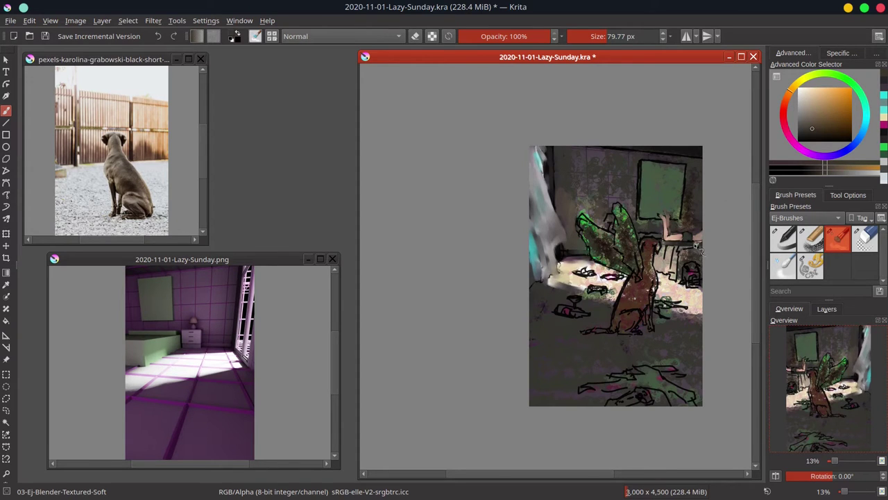
# - Enlarge the blender brush to about 126 px and smooth the wall around the arm and picture frame
pyautogui.press(']')
pyautogui.press(']')
pyautogui.press(']')
pyautogui.press(']')
pyautogui.press(']')
pyautogui.press(']')
pyautogui.press(']')
pyautogui.press(']')
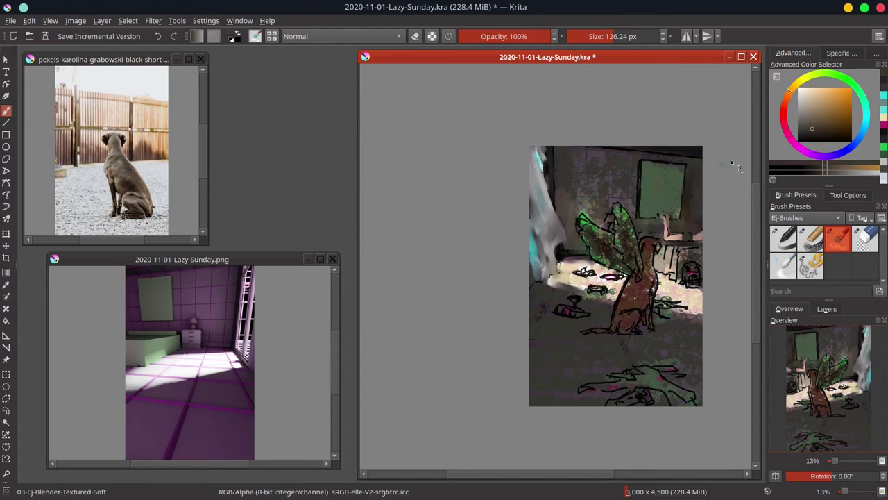
# - Blend the dark ceiling edge above the picture frame with the textured blender
pyautogui.moveTo(708, 203)
pyautogui.mouseDown()
pyautogui.moveTo(677, 160)
pyautogui.moveTo(625, 119)
pyautogui.mouseUp()
pyautogui.moveTo(598, 108); pyautogui.dragTo(562, 195)
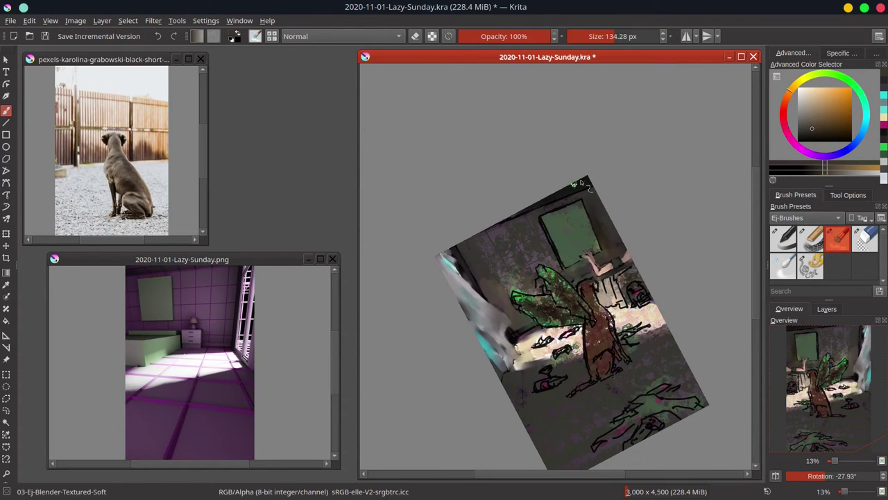
pyautogui.press(']')
pyautogui.press(']')
pyautogui.press(']')
pyautogui.press('5')
# - Enlarge the textured blender to about 196 px and smooth the wall between the curtain and the picture frame
pyautogui.press(']')
pyautogui.press(']')
pyautogui.press(']')
pyautogui.press(']')
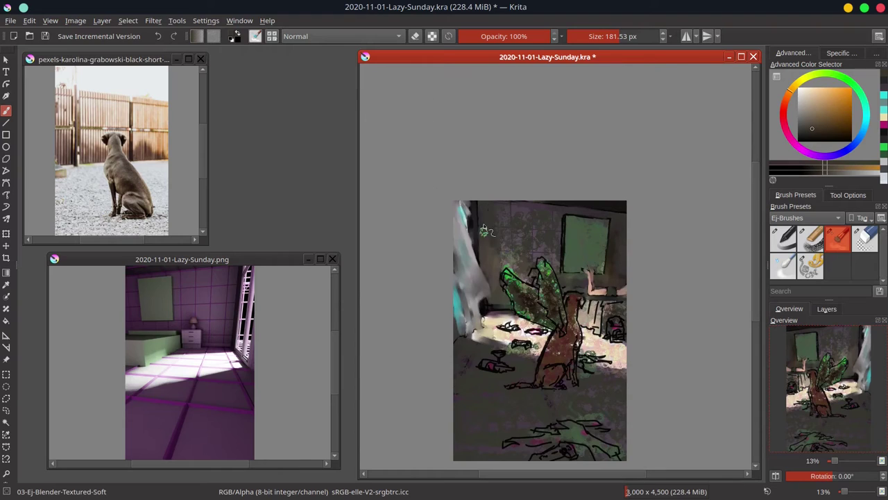
pyautogui.press(']')
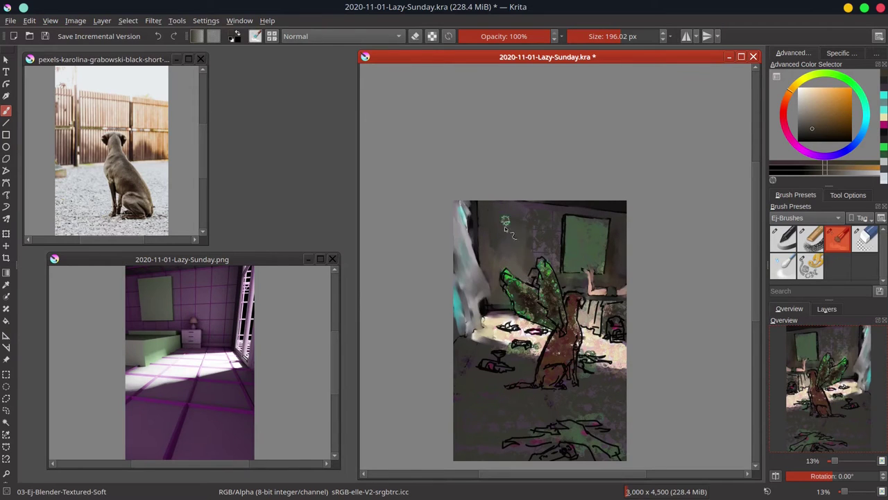
# - Sample the picture frame's green with the chalk brush, and blend away the frame's outlines with the textured blender at about 132 px
pyautogui.press('/')
pyautogui.keyDown('ctrl'); pyautogui.click(568, 233); pyautogui.keyUp('ctrl')
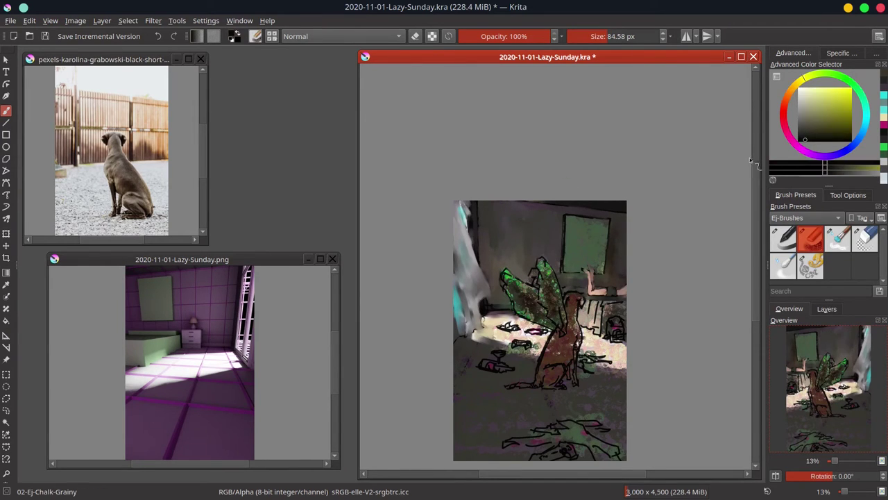
pyautogui.keyDown('ctrl'); pyautogui.click(577, 228); pyautogui.keyUp('ctrl')
pyautogui.press('/')
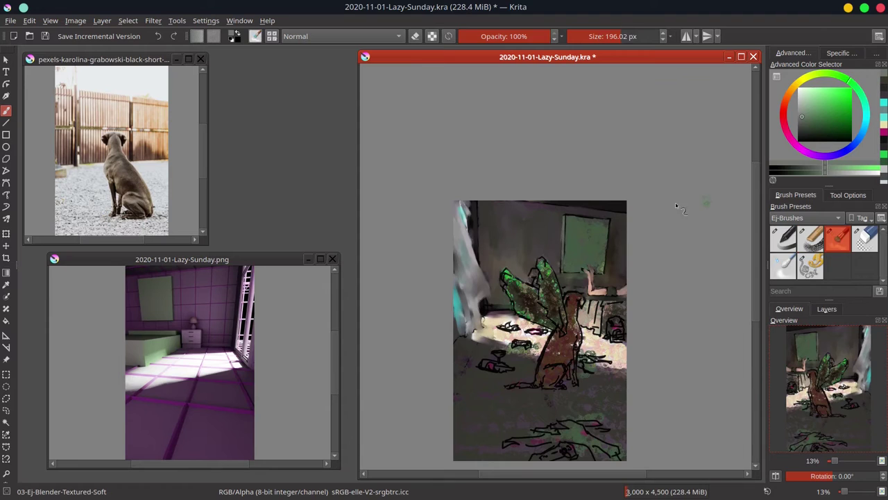
pyautogui.press('[')
pyautogui.press('[')
pyautogui.moveTo(565, 223)
pyautogui.mouseDown()
pyautogui.moveTo(570, 249)
pyautogui.moveTo(607, 223)
pyautogui.mouseUp()
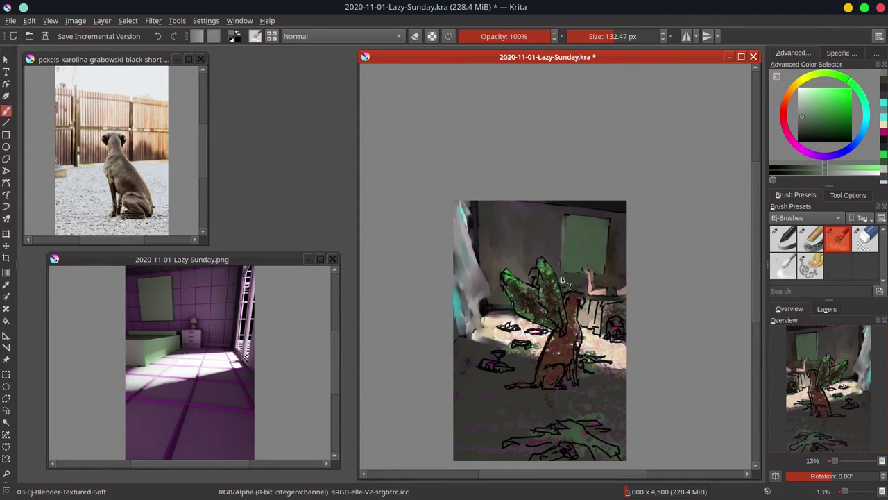
# - Sample a light beige from the floor with the chalk brush, paint the small lamp between the wings, and return to the textured blender
pyautogui.moveTo(535, 276); pyautogui.dragTo(533, 278)
pyautogui.press('/')
pyautogui.keyDown('ctrl'); pyautogui.click(611, 354); pyautogui.keyUp('ctrl')
pyautogui.click(839, 238)
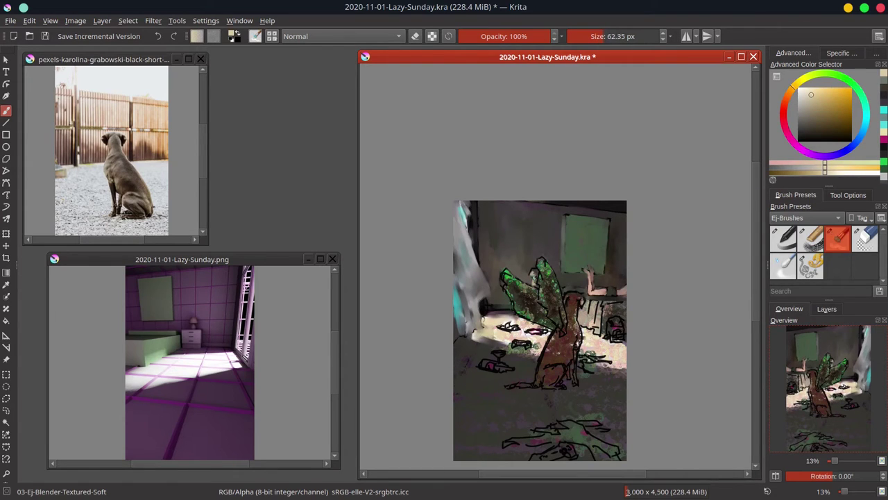
# - Set the textured blender to about 105 px and blend the black outlines and green texture of both wings
pyautogui.keyDown('shift'); pyautogui.moveTo(545, 276); pyautogui.dragTo(554, 276); pyautogui.keyUp('shift')
pyautogui.moveTo(543, 261)
pyautogui.mouseDown()
pyautogui.moveTo(555, 282)
pyautogui.moveTo(550, 309)
pyautogui.moveTo(561, 290)
pyautogui.mouseUp()
pyautogui.moveTo(557, 286); pyautogui.dragTo(561, 322)
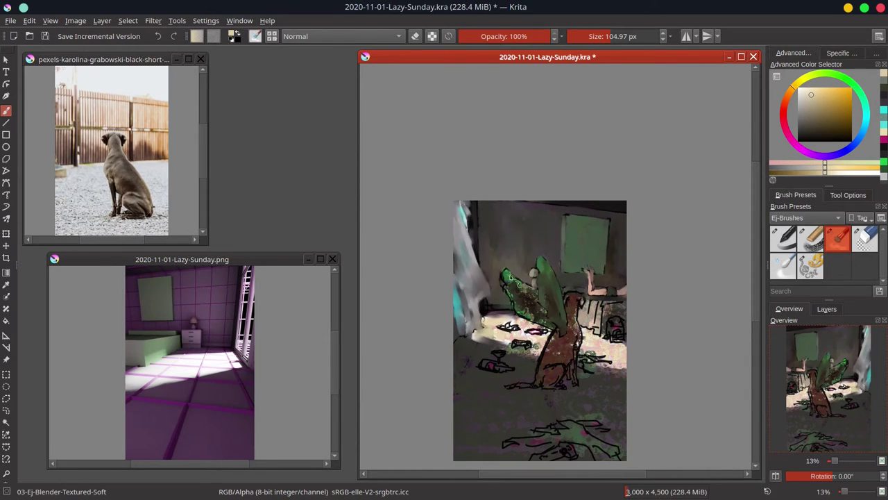
pyautogui.moveTo(513, 278)
pyautogui.mouseDown()
pyautogui.moveTo(512, 290)
pyautogui.moveTo(528, 290)
pyautogui.moveTo(522, 309)
pyautogui.moveTo(539, 309)
pyautogui.mouseUp()
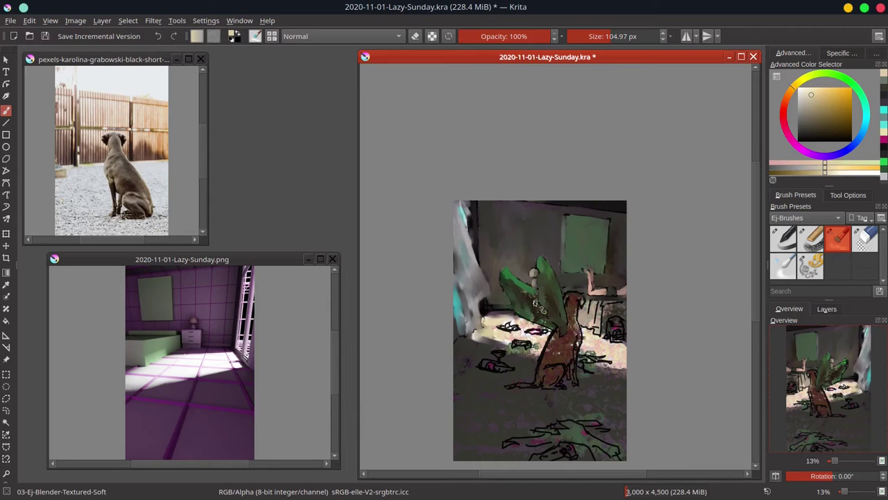
pyautogui.moveTo(508, 279)
pyautogui.mouseDown()
pyautogui.moveTo(552, 327)
pyautogui.moveTo(515, 321)
pyautogui.moveTo(515, 313)
pyautogui.mouseUp()
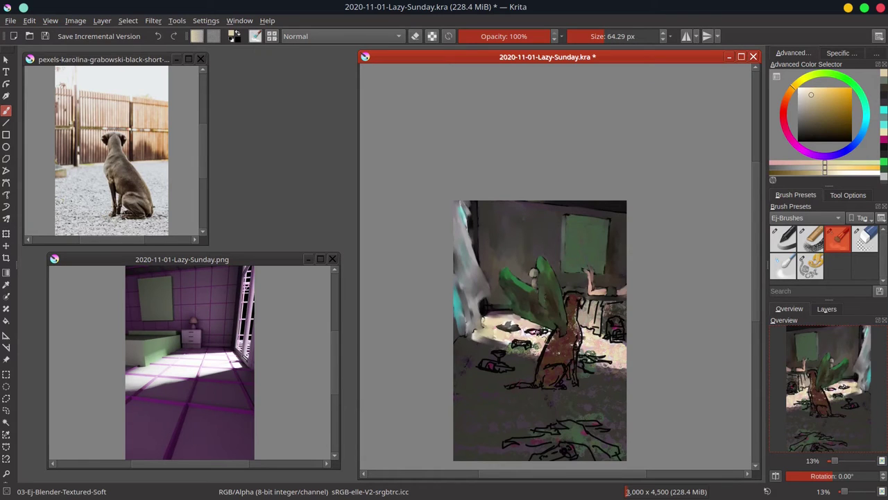
# - Blend the outlines of the scattered objects on the sunlit floor, varying the blender size around the dog
pyautogui.moveTo(536, 333)
pyautogui.keyDown('shift'); pyautogui.mouseDown()
pyautogui.moveTo(487, 321)
pyautogui.moveTo(505, 342)
pyautogui.moveTo(545, 340)
pyautogui.moveTo(517, 347)
pyautogui.moveTo(532, 356)
pyautogui.moveTo(549, 339)
pyautogui.moveTo(516, 344)
pyautogui.mouseUp(); pyautogui.keyUp('shift')
pyautogui.keyDown('shift'); pyautogui.moveTo(586, 334); pyautogui.dragTo(590, 340); pyautogui.keyUp('shift')
pyautogui.moveTo(588, 351)
pyautogui.mouseDown()
pyautogui.moveTo(615, 365)
pyautogui.moveTo(583, 362)
pyautogui.mouseUp()
pyautogui.keyDown('shift'); pyautogui.moveTo(579, 347); pyautogui.dragTo(587, 343); pyautogui.keyUp('shift')
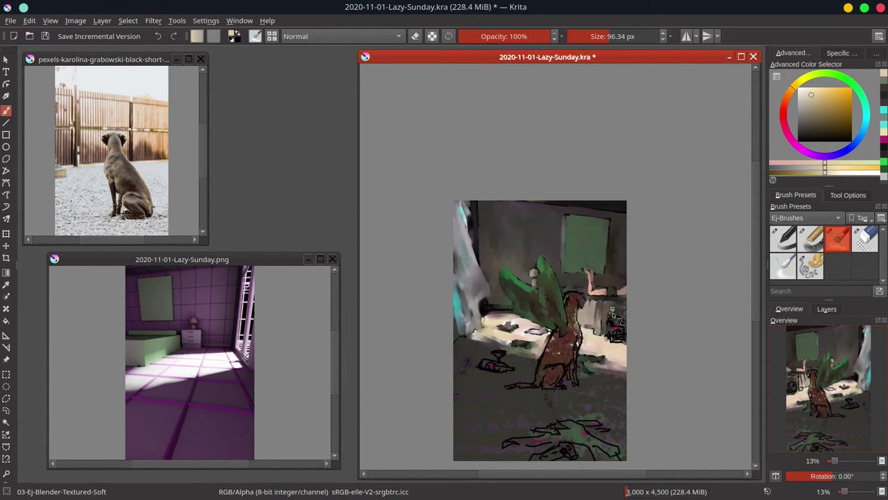
# - Blend the dark object beneath the table and the adjoining lit floor with the blender at about 65 px, and save the painting
pyautogui.keyDown('shift'); pyautogui.moveTo(623, 330); pyautogui.dragTo(616, 332); pyautogui.keyUp('shift')
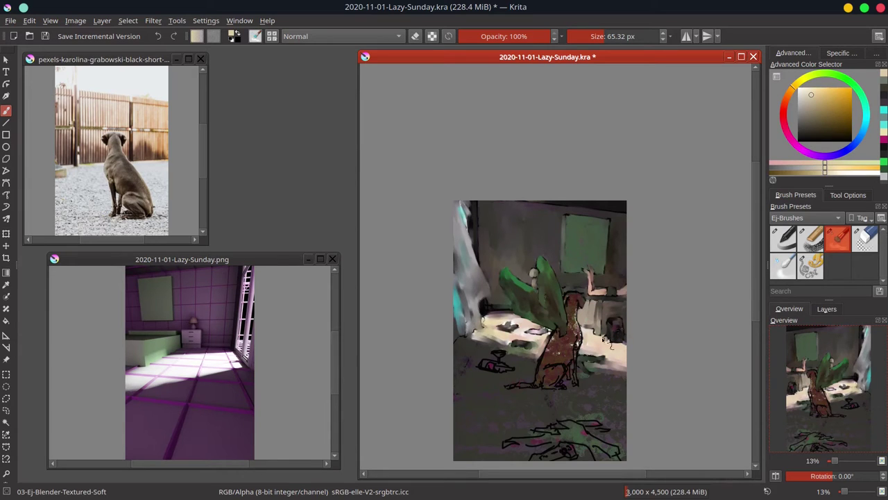
pyautogui.moveTo(594, 333); pyautogui.dragTo(605, 336)
pyautogui.hotkey('ctrl', 's')
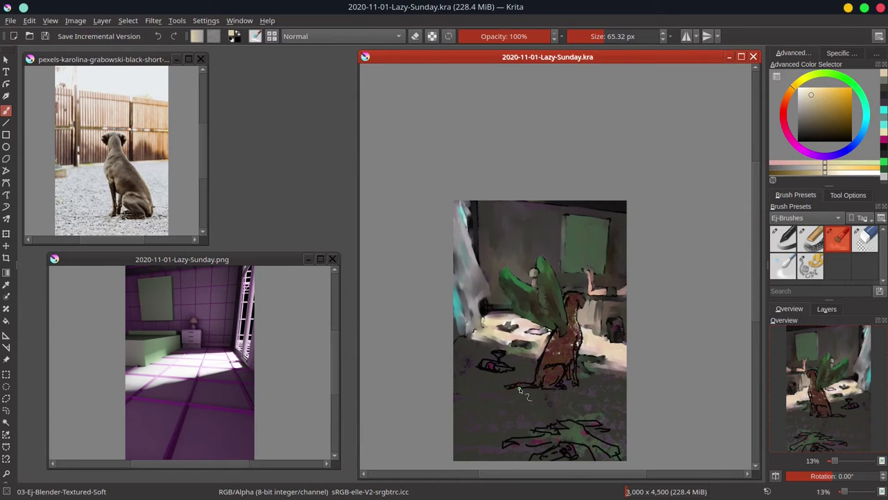
# - Blend the object near the curtain, the dark floor and the foreground pile, enlarging the textured blender to as much as 258 px
pyautogui.moveTo(461, 347)
pyautogui.keyDown('shift'); pyautogui.mouseDown()
pyautogui.moveTo(467, 360)
pyautogui.moveTo(480, 347)
pyautogui.moveTo(522, 362)
pyautogui.moveTo(489, 364)
pyautogui.moveTo(499, 371)
pyautogui.moveTo(500, 356)
pyautogui.mouseUp(); pyautogui.keyUp('shift')
pyautogui.moveTo(496, 354); pyautogui.dragTo(504, 355)
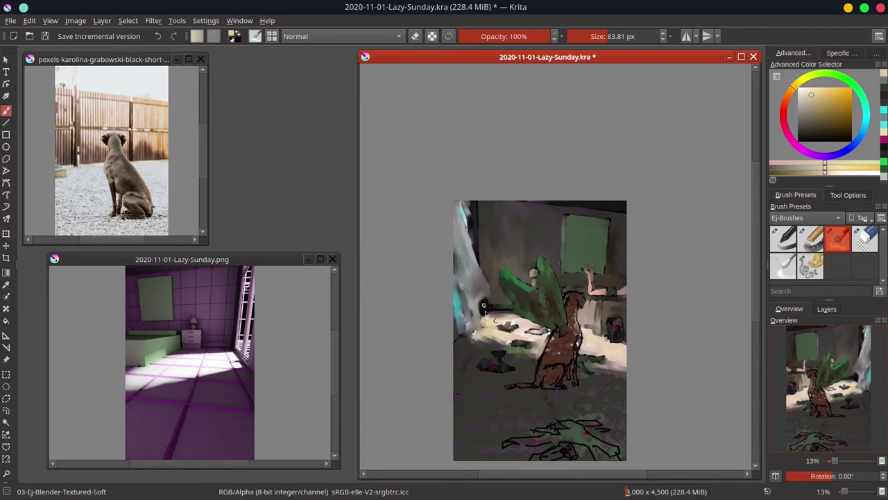
pyautogui.keyDown('shift'); pyautogui.moveTo(513, 389); pyautogui.dragTo(590, 390); pyautogui.keyUp('shift')
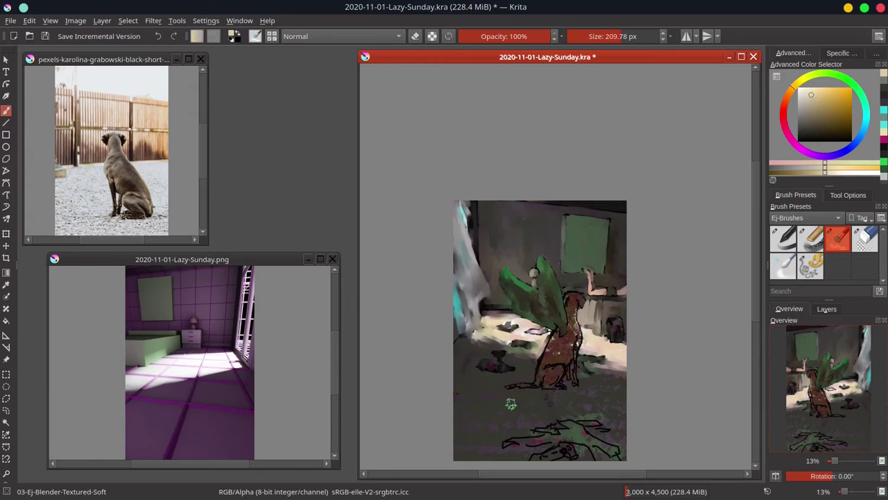
pyautogui.moveTo(492, 441); pyautogui.dragTo(467, 363)
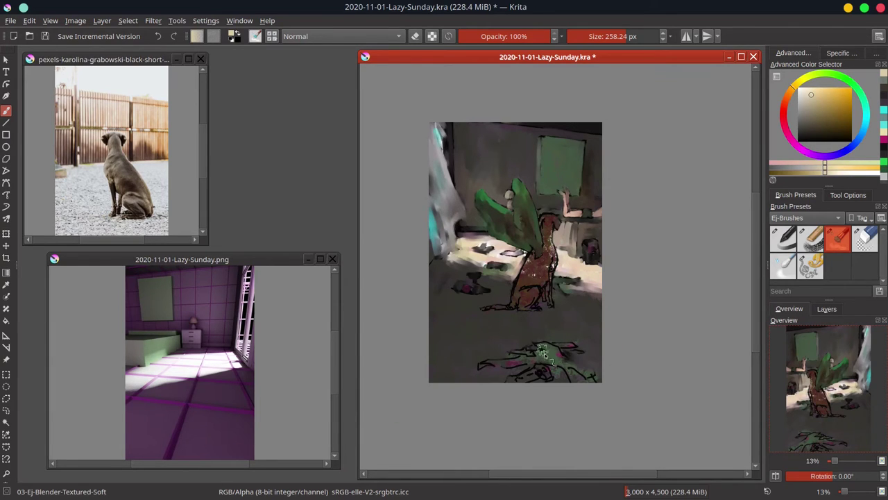
pyautogui.moveTo(545, 354)
pyautogui.keyDown('shift'); pyautogui.mouseDown()
pyautogui.moveTo(513, 368)
pyautogui.moveTo(500, 365)
pyautogui.moveTo(526, 363)
pyautogui.moveTo(527, 353)
pyautogui.moveTo(543, 362)
pyautogui.moveTo(523, 353)
pyautogui.moveTo(527, 345)
pyautogui.moveTo(572, 376)
pyautogui.moveTo(501, 375)
pyautogui.moveTo(537, 369)
pyautogui.moveTo(505, 382)
pyautogui.moveTo(556, 371)
pyautogui.moveTo(514, 367)
pyautogui.moveTo(515, 352)
pyautogui.moveTo(489, 366)
pyautogui.moveTo(573, 344)
pyautogui.moveTo(572, 370)
pyautogui.moveTo(592, 384)
pyautogui.mouseUp(); pyautogui.keyUp('shift')
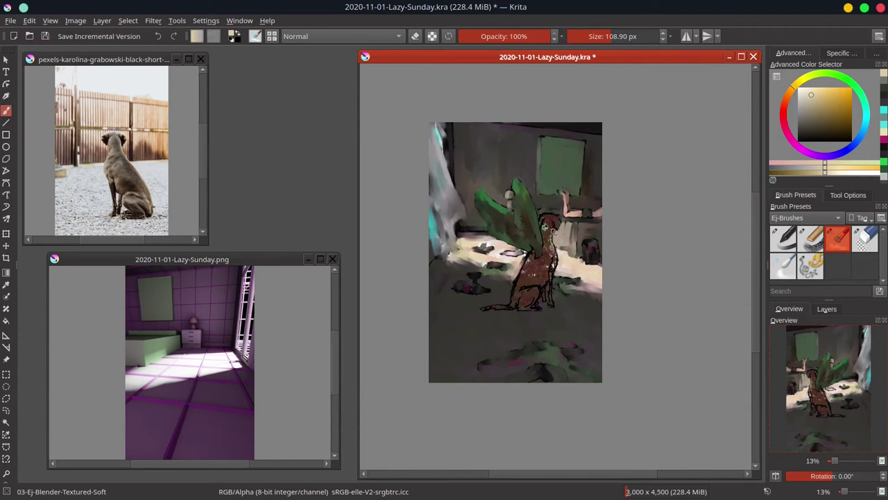
# - Smooth the dog's head, body and tail with the textured blender at about 93 to 121 px, and save the painting
pyautogui.moveTo(550, 228)
pyautogui.mouseDown()
pyautogui.moveTo(551, 291)
pyautogui.moveTo(528, 297)
pyautogui.moveTo(526, 309)
pyautogui.moveTo(529, 256)
pyautogui.mouseUp()
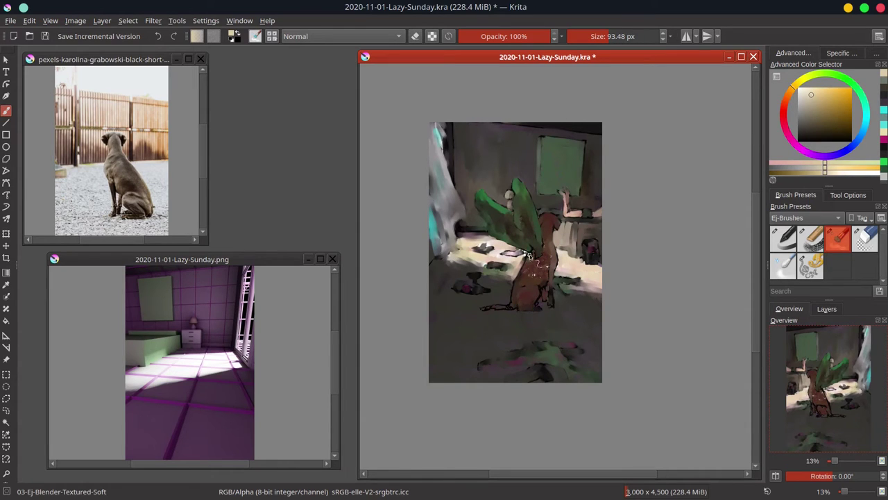
pyautogui.press(']')
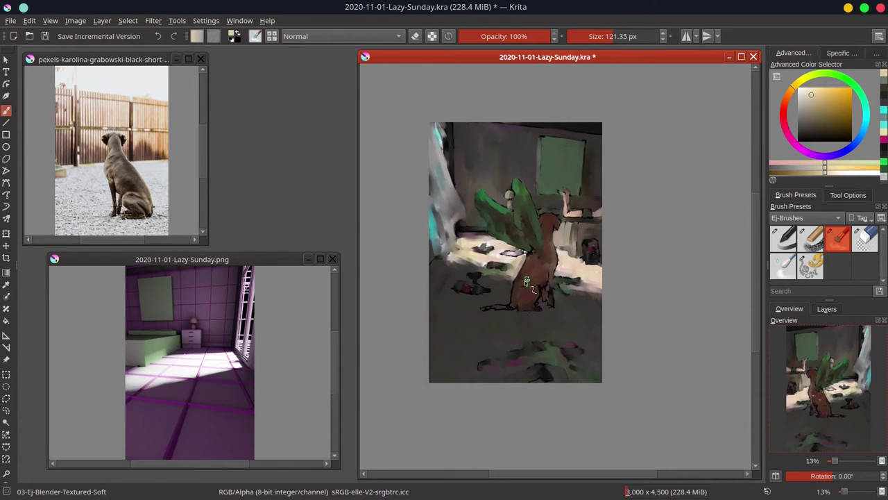
pyautogui.press('[')
pyautogui.moveTo(513, 306); pyautogui.dragTo(484, 310)
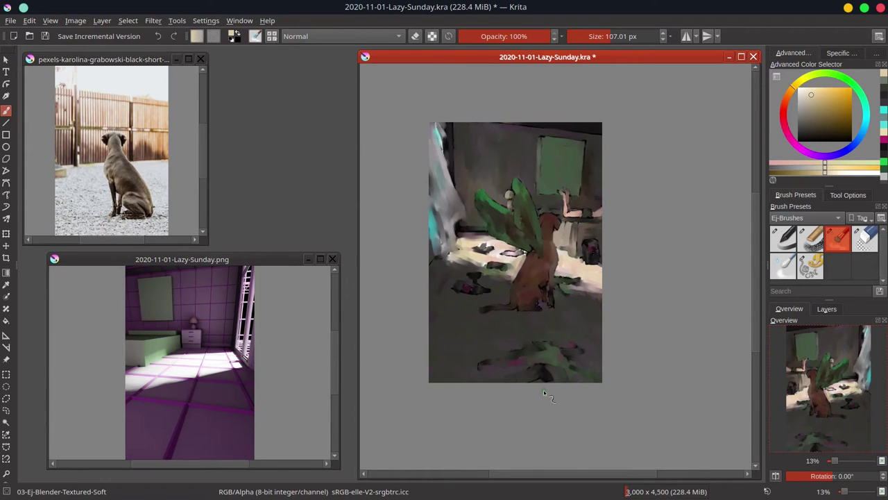
pyautogui.hotkey('ctrl', 's')
# - Switch to the grainy chalk brush with a dark muted orange color and the Color Dodge blending mode
pyautogui.press('/')
pyautogui.click(802, 127)
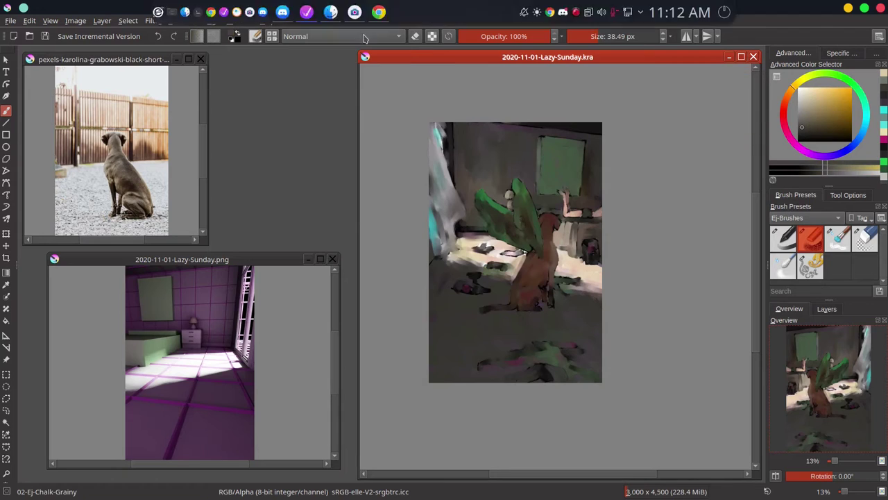
pyautogui.click(363, 37)
pyautogui.click(345, 108)
pyautogui.moveTo(468, 199); pyautogui.dragTo(477, 199)
pyautogui.moveTo(465, 194)
pyautogui.mouseDown()
pyautogui.moveTo(466, 157)
pyautogui.moveTo(467, 204)
pyautogui.moveTo(486, 184)
pyautogui.moveTo(453, 139)
pyautogui.moveTo(470, 236)
pyautogui.moveTo(455, 272)
pyautogui.mouseUp()
pyautogui.hotkey('ctrl', 'z')
pyautogui.hotkey('ctrl', 'z')
pyautogui.hotkey('ctrl', 'z')
# - Set the brush opacity to 30%, dodge a warm glow onto the wall, and brighten the curtain with a saturated cyan
pyautogui.press('3')
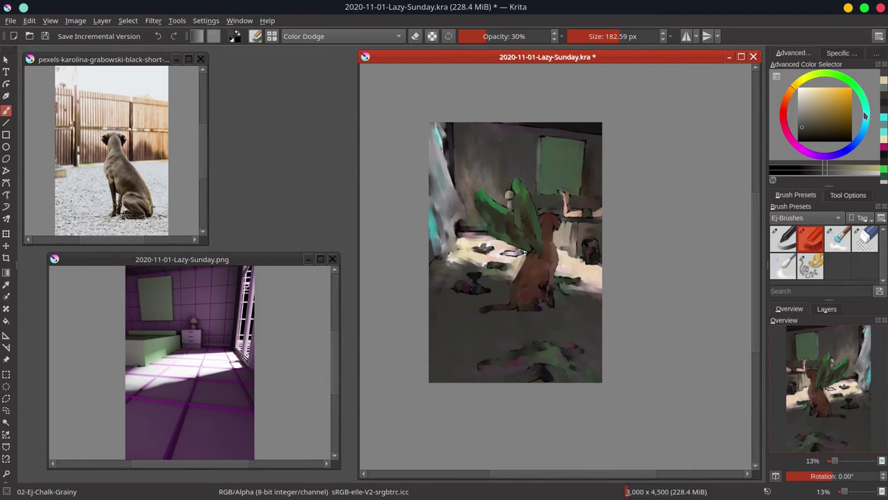
pyautogui.click(866, 115)
pyautogui.click(852, 122)
pyautogui.moveTo(438, 144); pyautogui.dragTo(449, 227)
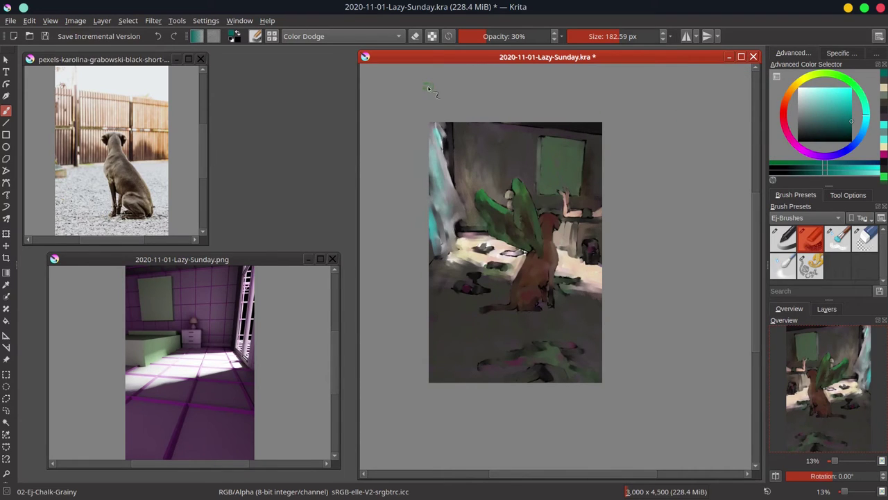
# - Return the brush blending mode to Normal, and lower the opacity of the Copy of sketch layer Merged to 25%
pyautogui.click(340, 36)
pyautogui.click(320, 77)
pyautogui.click(826, 309)
pyautogui.click(796, 343)
pyautogui.click(826, 357)
pyautogui.moveTo(864, 343)
pyautogui.mouseDown()
pyautogui.moveTo(782, 343)
pyautogui.moveTo(793, 343)
pyautogui.mouseUp()
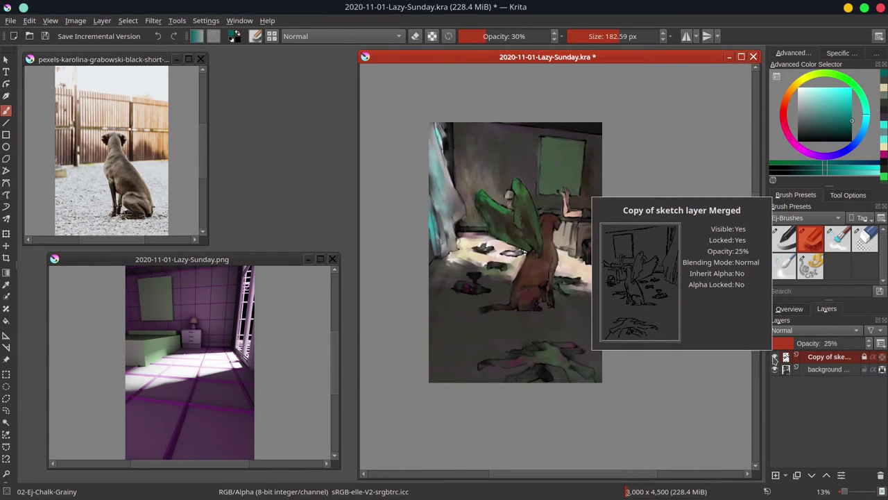
# - Hide the sketch layer, smooth the glowing wall and curtain on the background layer with the blender at about 121 px, and save
pyautogui.click(775, 356)
pyautogui.click(826, 369)
pyautogui.press('/')
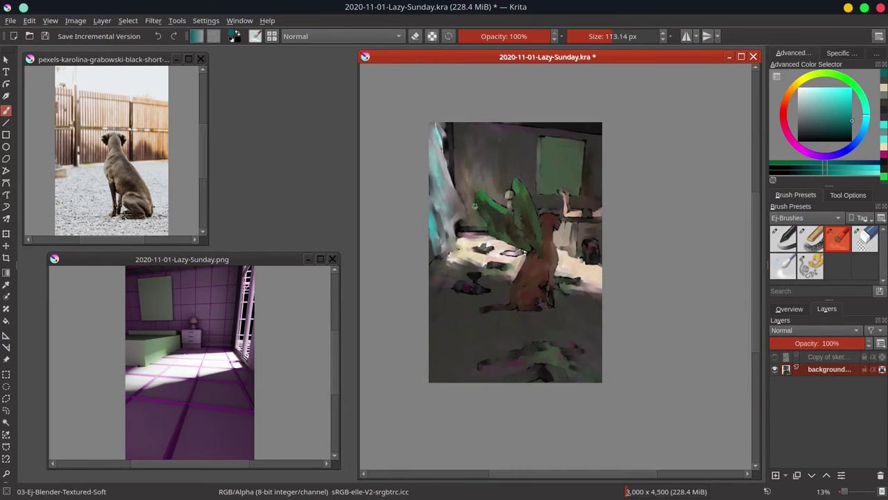
pyautogui.press(']')
pyautogui.hotkey('ctrl', 's')
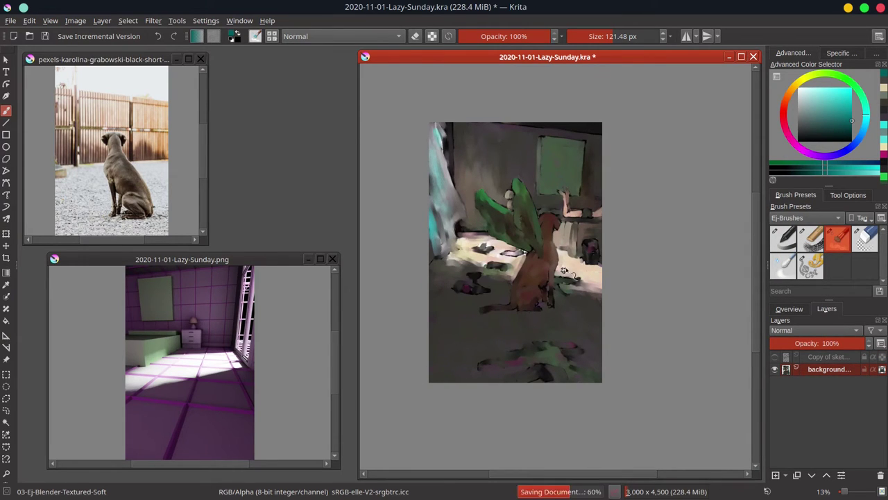
# - Reduce the textured blender to about 89 px and blend the dark marks around the dog's front legs
pyautogui.press('[')
pyautogui.press('[')
pyautogui.press('[')
pyautogui.press('[')
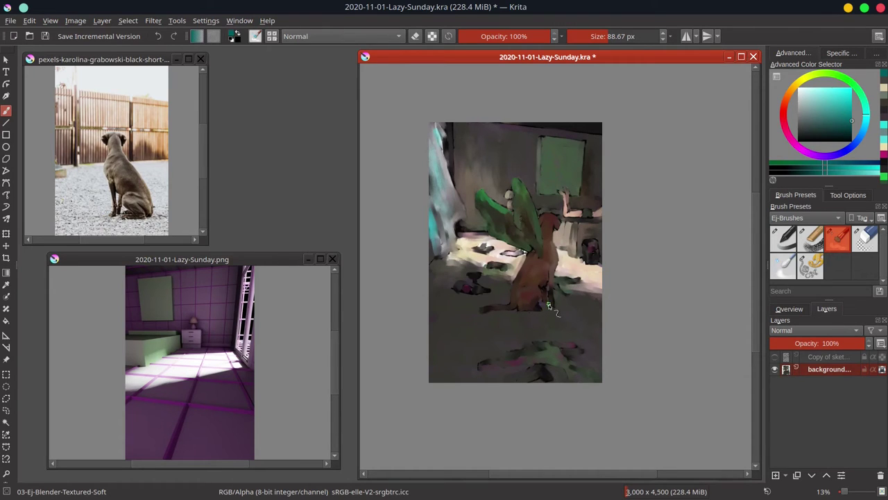
# - Show the sketch layer, duplicate it and hide the original, and undo an extra second duplicate
pyautogui.click(779, 309)
pyautogui.click(827, 309)
pyautogui.click(775, 357)
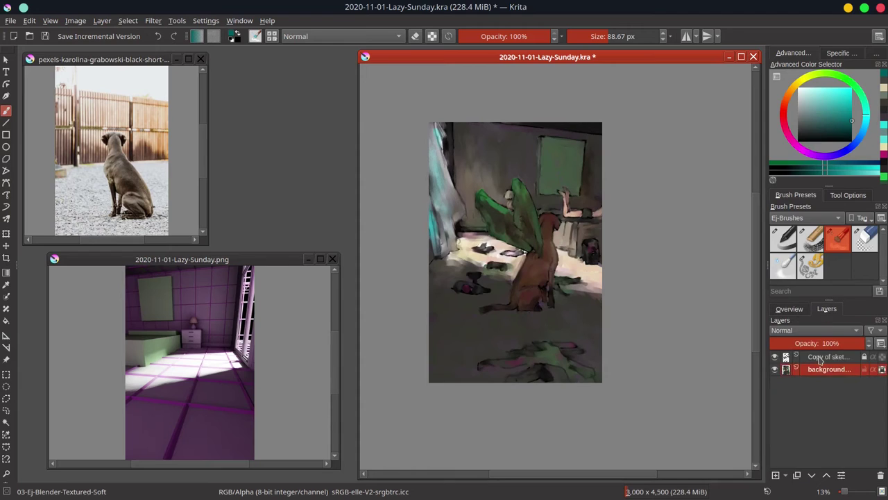
pyautogui.rightClick(819, 359)
pyautogui.click(742, 169)
pyautogui.click(775, 357)
pyautogui.click(847, 373)
pyautogui.rightClick(847, 372)
pyautogui.click(765, 181)
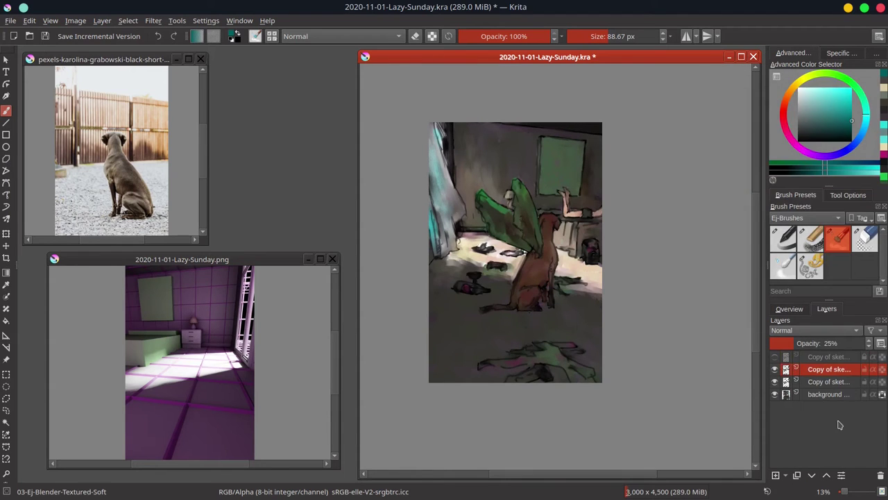
pyautogui.hotkey('ctrl', 'z')
# - Try to merge the duplicated sketch layer into the background layer, then undo the merge
pyautogui.rightClick(833, 373)
pyautogui.click(767, 196)
pyautogui.click(778, 311)
pyautogui.click(810, 239)
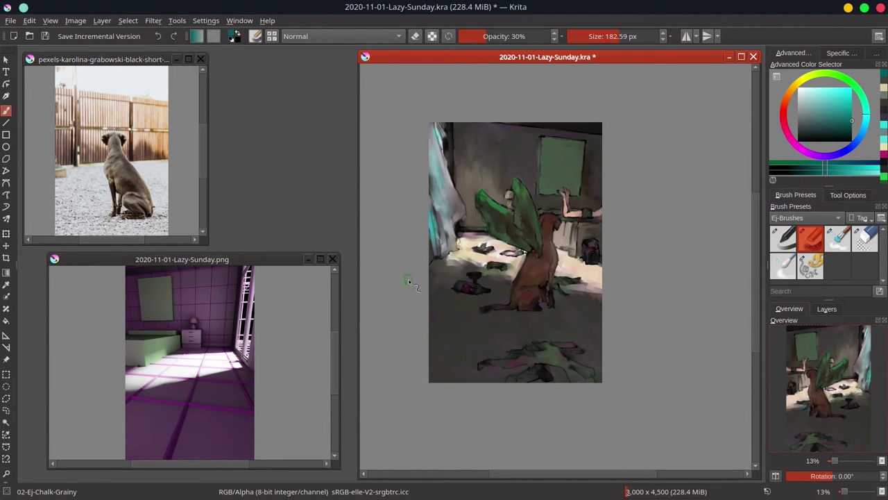
pyautogui.click(827, 309)
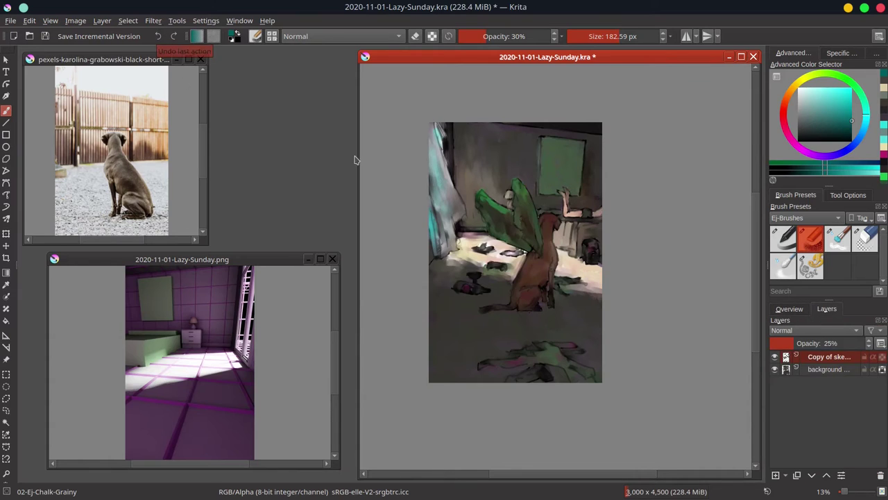
# - Make the background layer active and toggle the sketch layer's visibility, leaving it hidden
pyautogui.click(836, 374)
pyautogui.click(789, 309)
pyautogui.click(827, 309)
pyautogui.click(775, 357)
pyautogui.click(775, 357)
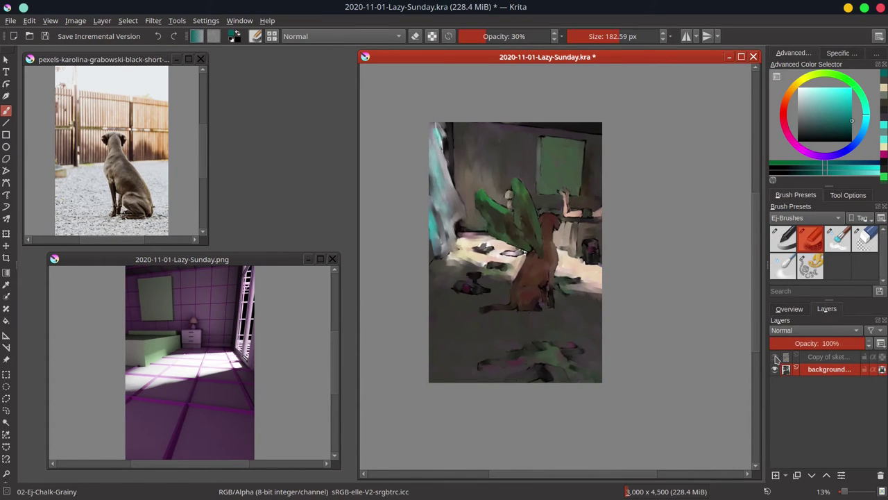
# - Bring back the canvas overview and close the room render and the dog photo references
pyautogui.click(791, 309)
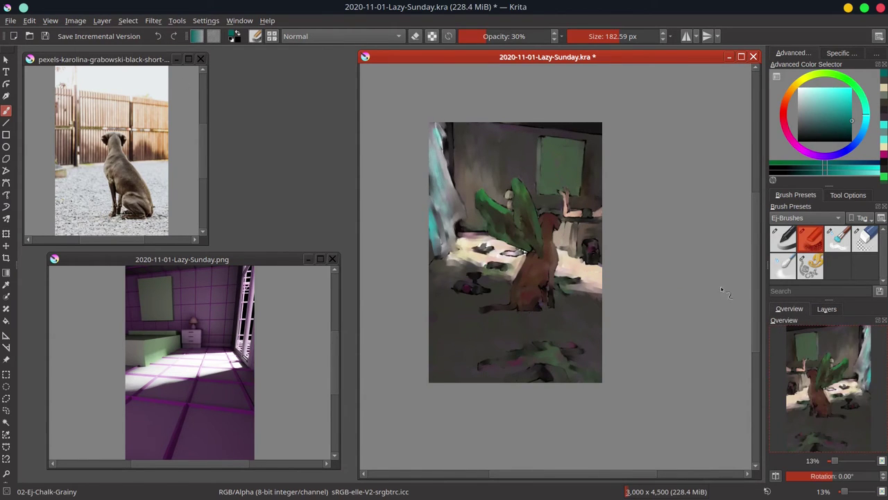
pyautogui.click(333, 259)
pyautogui.click(201, 59)
# - Open 2019-05-18-SZcollab1-2ndRound_001.kra from the archived 2019 DSG folder and enlarge its window beside the painting
pyautogui.hotkey('ctrl', 'o')
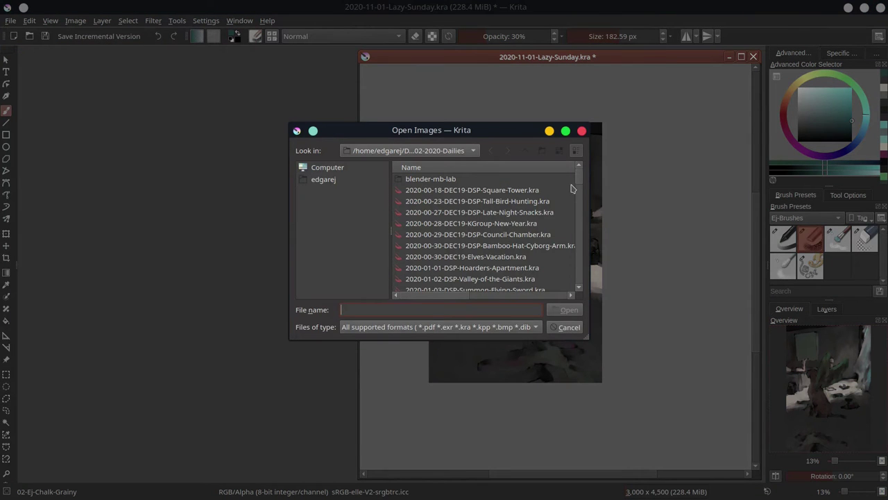
pyautogui.click(322, 180)
pyautogui.doubleClick(447, 191)
pyautogui.doubleClick(437, 179)
pyautogui.doubleClick(440, 224)
pyautogui.doubleClick(468, 181)
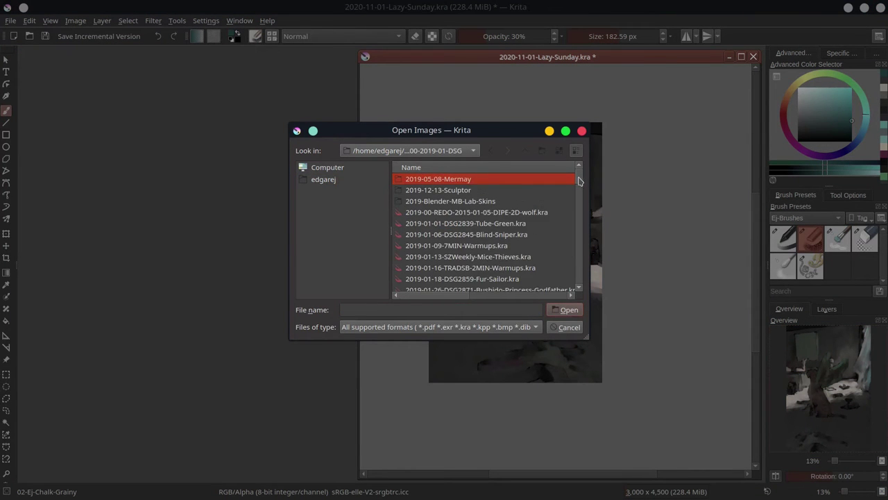
pyautogui.moveTo(579, 180); pyautogui.dragTo(580, 195)
pyautogui.scroll(-3, 532, 233)
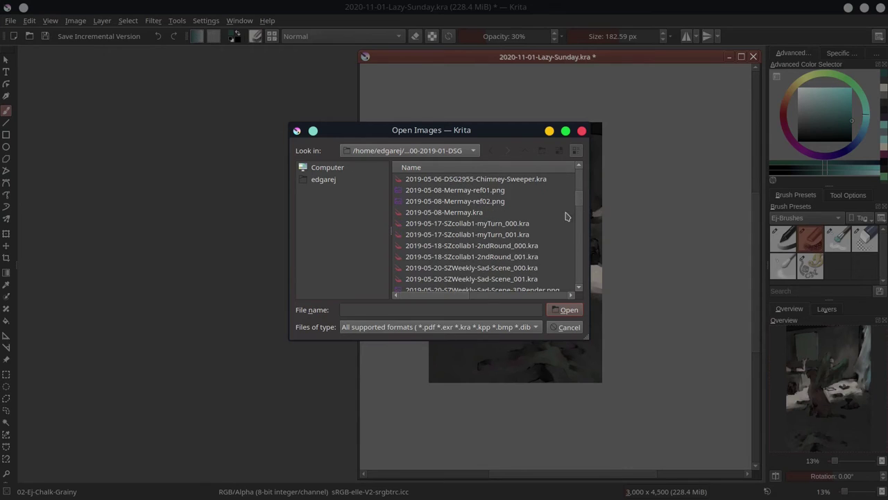
pyautogui.click(538, 257)
pyautogui.click(553, 313)
pyautogui.moveTo(142, 150); pyautogui.dragTo(289, 355)
pyautogui.moveTo(189, 55); pyautogui.dragTo(234, 122)
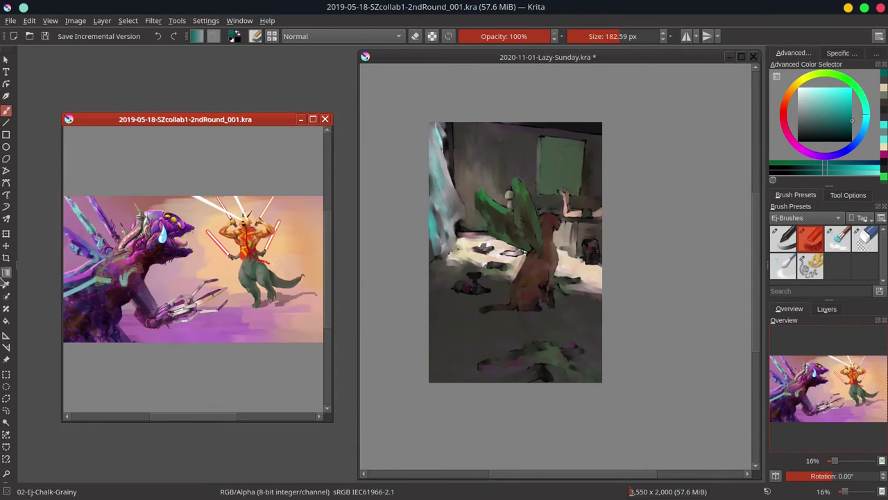
# - Select the horned lightsaber creature with a rectangular selection, copy it merged, and paste it into the Lazy Sunday painting
pyautogui.click(6, 374)
pyautogui.moveTo(196, 184)
pyautogui.mouseDown()
pyautogui.moveTo(242, 266)
pyautogui.moveTo(312, 340)
pyautogui.mouseUp()
pyautogui.click(29, 20)
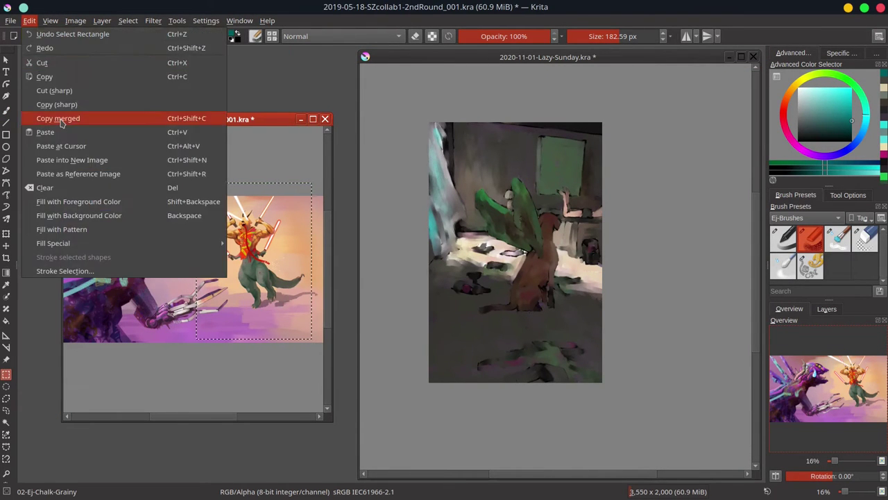
pyautogui.click(61, 118)
pyautogui.click(434, 57)
pyautogui.click(29, 20)
pyautogui.click(46, 132)
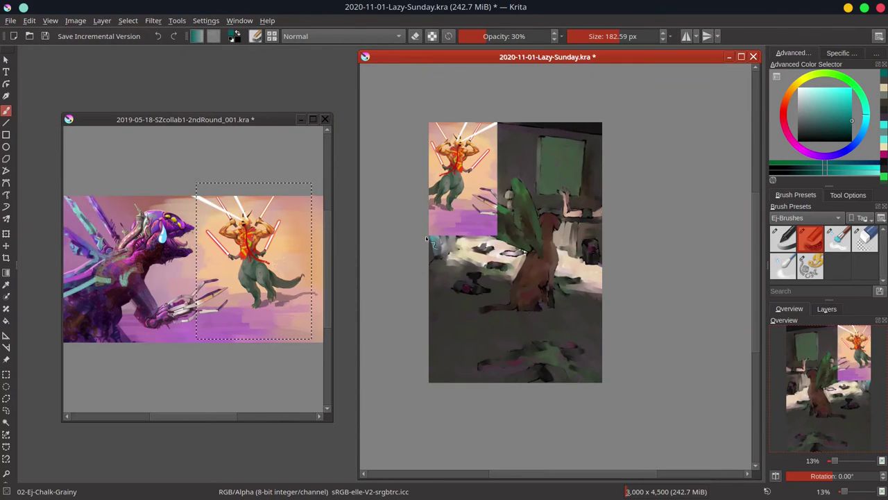
# - Lower the pasted artwork layer's opacity to 50% and show the sketch layer as a placement guide
pyautogui.click(827, 310)
pyautogui.moveTo(799, 344); pyautogui.dragTo(818, 343)
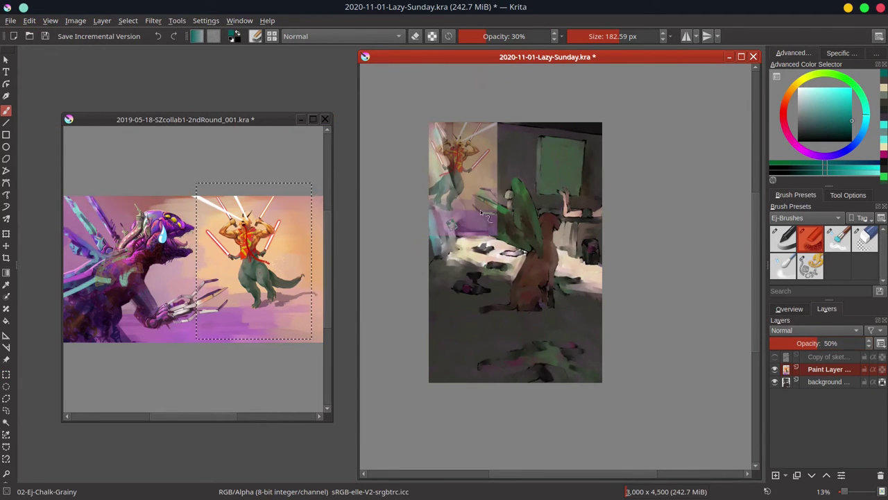
pyautogui.scroll(2, 535, 196)
pyautogui.moveTo(536, 196); pyautogui.dragTo(595, 251)
pyautogui.click(775, 357)
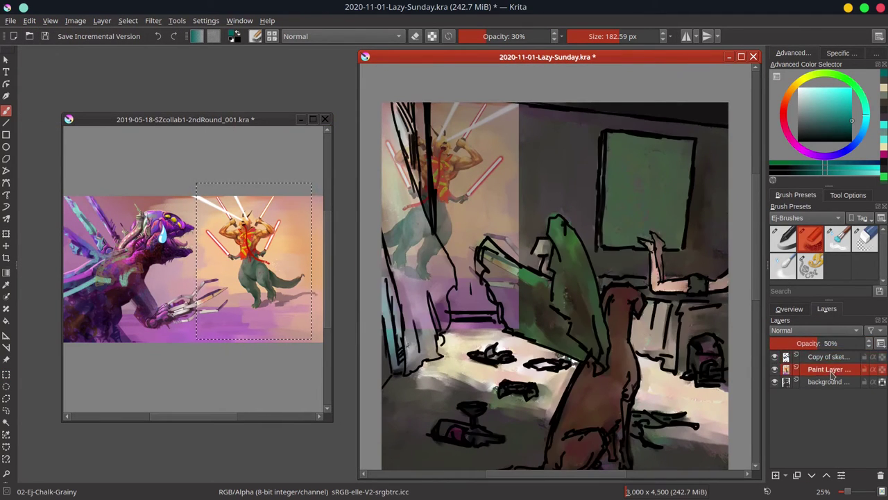
# - Start a perspective transform on the pasted artwork and fit its two right-hand corners to the wall poster frame
pyautogui.hotkey('ctrl', 't')
pyautogui.click(849, 195)
pyautogui.click(799, 224)
pyautogui.moveTo(519, 103); pyautogui.dragTo(694, 140)
pyautogui.moveTo(519, 329); pyautogui.dragTo(684, 250)
# - Fit the artwork's two left-hand corners to the poster frame and apply the perspective transform
pyautogui.click(415, 476)
pyautogui.moveTo(668, 329); pyautogui.dragTo(727, 325)
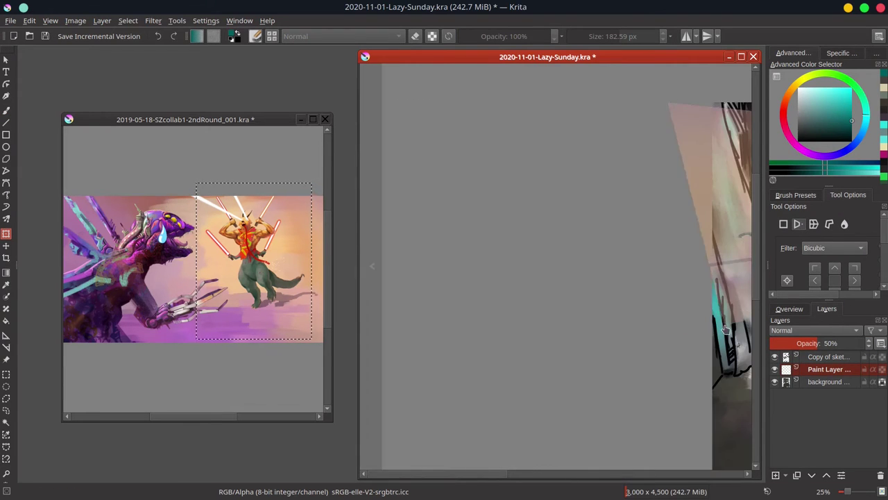
pyautogui.moveTo(669, 104); pyautogui.dragTo(726, 119)
pyautogui.moveTo(436, 474); pyautogui.dragTo(556, 483)
pyautogui.moveTo(386, 325); pyautogui.dragTo(593, 250)
pyautogui.moveTo(386, 119); pyautogui.dragTo(603, 132)
pyautogui.moveTo(678, 254); pyautogui.dragTo(678, 254)
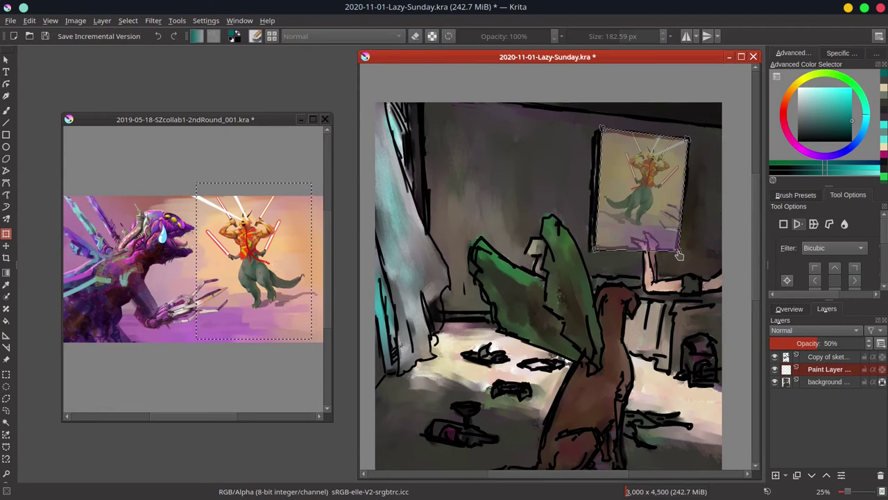
pyautogui.press('Return')
# - Hide the sketch layer and set the poster artwork layer to 100% opacity with Multiply blending
pyautogui.click(775, 358)
pyautogui.scroll(-3, 601, 313)
pyautogui.scroll(-1, 648, 343)
pyautogui.moveTo(800, 343); pyautogui.dragTo(867, 347)
pyautogui.click(811, 332)
pyautogui.click(808, 321)
pyautogui.scroll(3, 694, 315)
pyautogui.scroll(3, 556, 318)
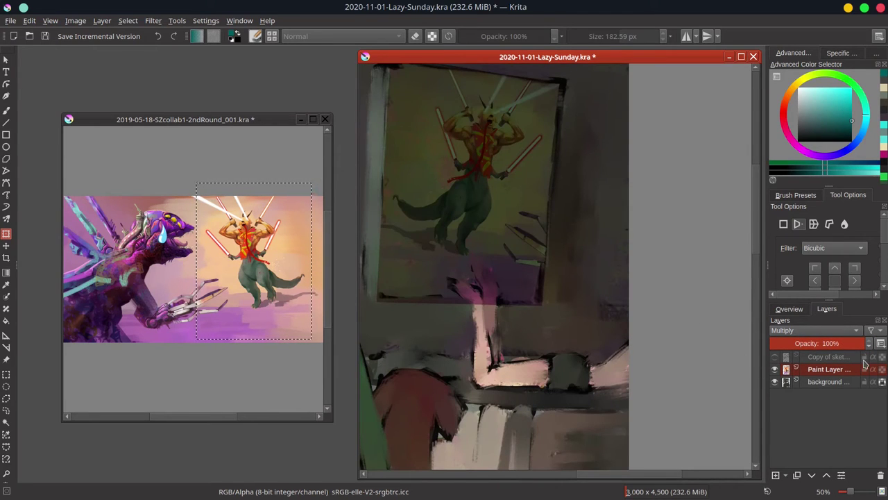
# - Erase the poster artwork where it overlaps the raised foot, using the 04-Ej-Eraser-Circle brush
pyautogui.press('b')
pyautogui.click(798, 195)
pyautogui.click(864, 239)
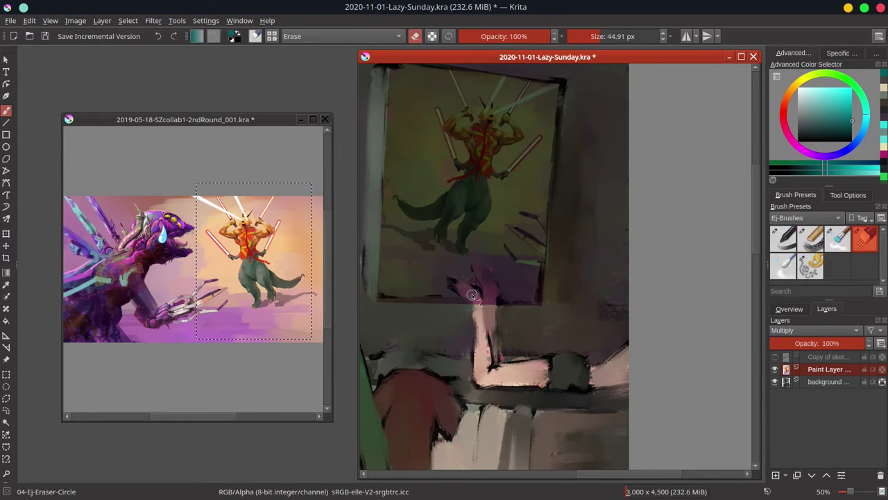
pyautogui.moveTo(486, 264); pyautogui.dragTo(458, 286)
pyautogui.scroll(-6, 559, 276)
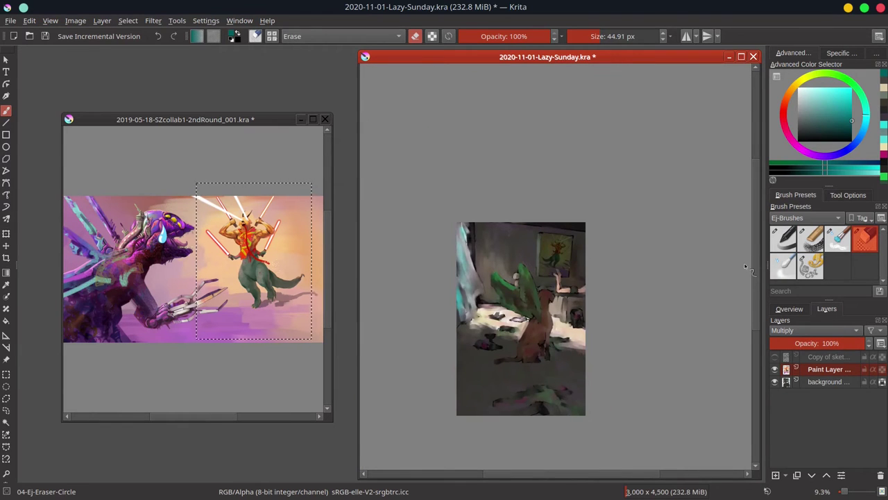
# - Add a blank paint layer above the poster layer, change its blending mode, and select the 02-Ej-Chalk-Grainy brush
pyautogui.click(775, 475)
pyautogui.click(805, 331)
pyautogui.click(795, 296)
pyautogui.click(818, 241)
# - Duplicate the poster layer, set the copy to Color Dodge at 22% opacity, and remove the blank layer
pyautogui.rightClick(823, 382)
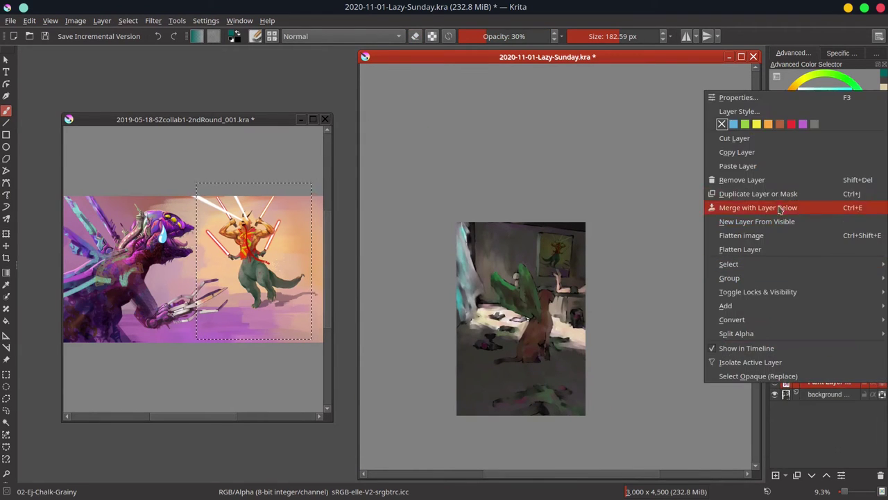
pyautogui.click(780, 194)
pyautogui.click(800, 331)
pyautogui.click(790, 305)
pyautogui.click(822, 371)
pyautogui.hotkey('shift', 'Delete')
pyautogui.click(790, 343)
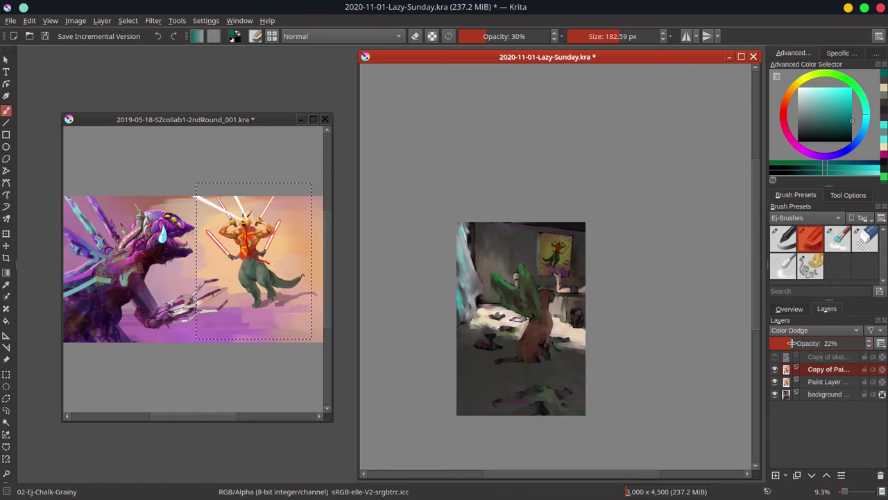
# - Erase parts of the Color Dodge copy with a 231.06 px eraser at 26% opacity, and set the layer's opacity to 40%
pyautogui.click(863, 243)
pyautogui.click(482, 36)
pyautogui.click(623, 36)
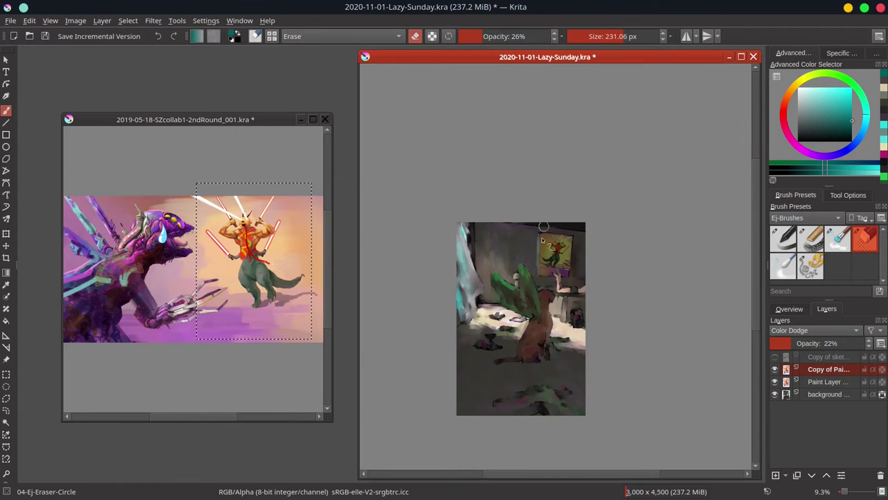
pyautogui.moveTo(543, 235); pyautogui.dragTo(571, 272)
pyautogui.click(813, 342)
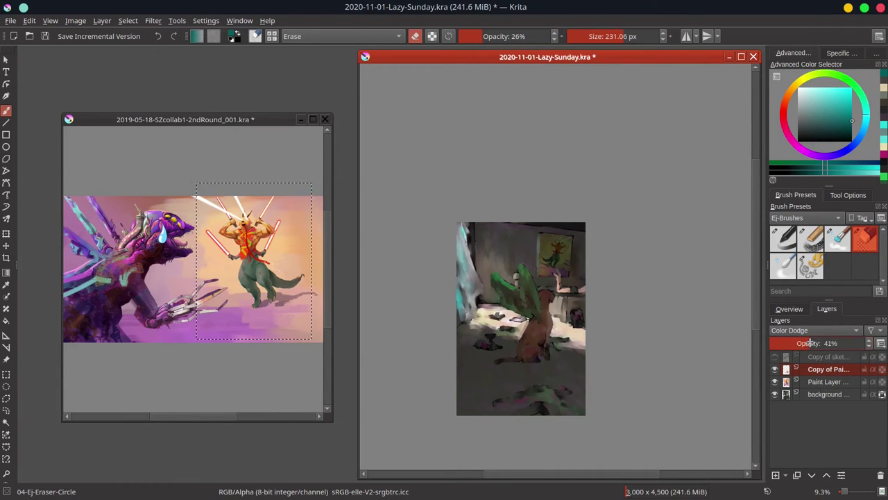
pyautogui.click(823, 343)
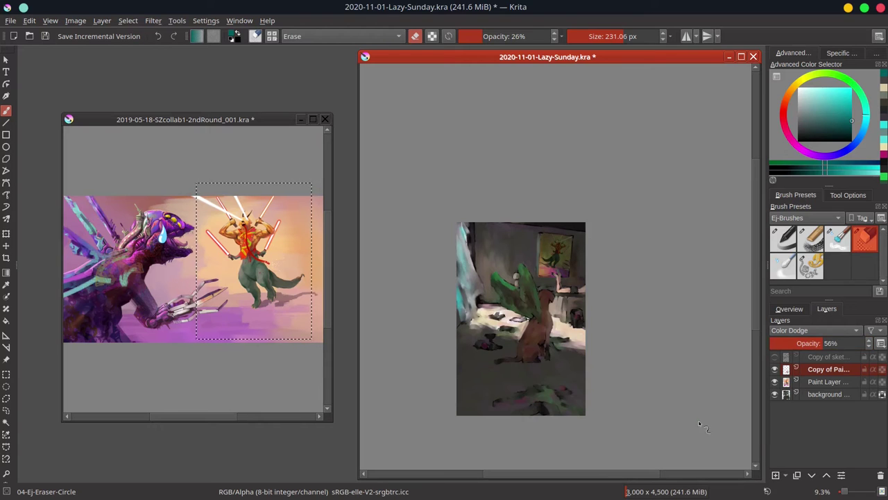
pyautogui.click(805, 344)
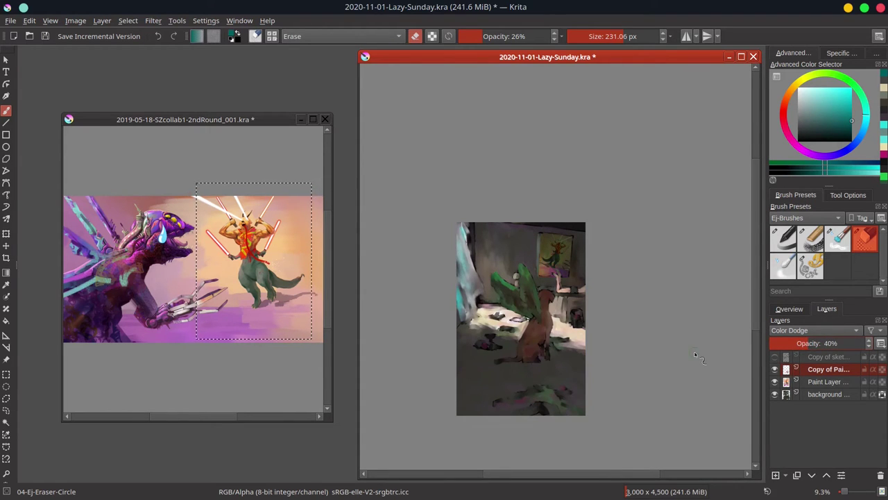
# - Delete the erased copy, duplicate the poster layer again, and set the new copy to Color Dodge
pyautogui.click(881, 475)
pyautogui.rightClick(823, 372)
pyautogui.click(795, 183)
pyautogui.click(812, 331)
pyautogui.click(798, 306)
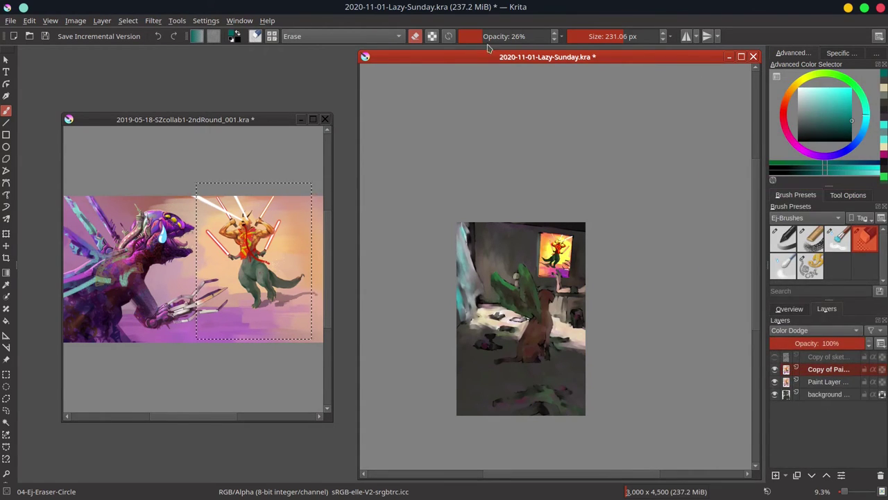
# - Set the Color Dodge copy to 45% opacity, soften the poster glow with a 10% opacity eraser, and save the painting
pyautogui.moveTo(488, 47); pyautogui.dragTo(472, 42)
pyautogui.click(814, 343)
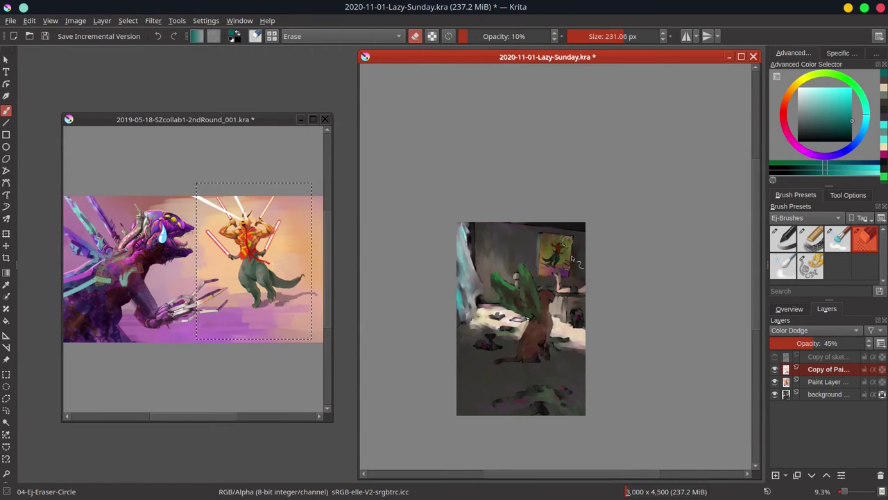
pyautogui.moveTo(572, 268)
pyautogui.mouseDown()
pyautogui.moveTo(586, 277)
pyautogui.moveTo(577, 269)
pyautogui.mouseUp()
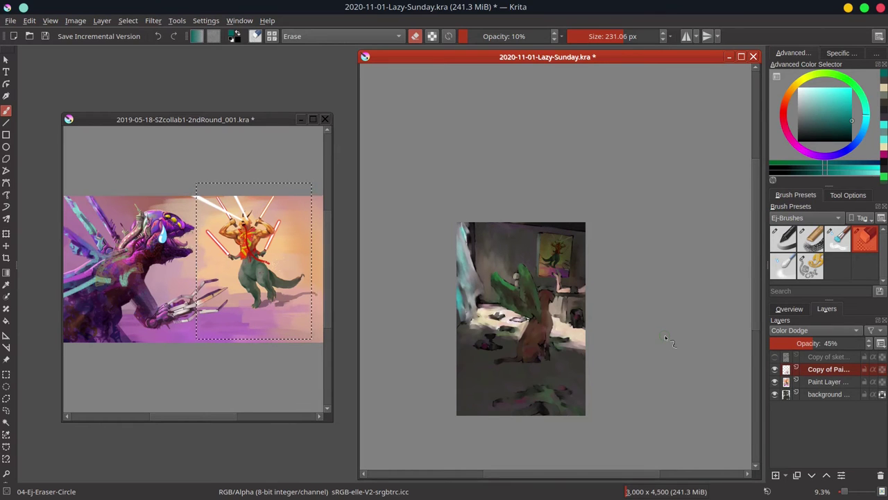
pyautogui.hotkey('ctrl', 's')
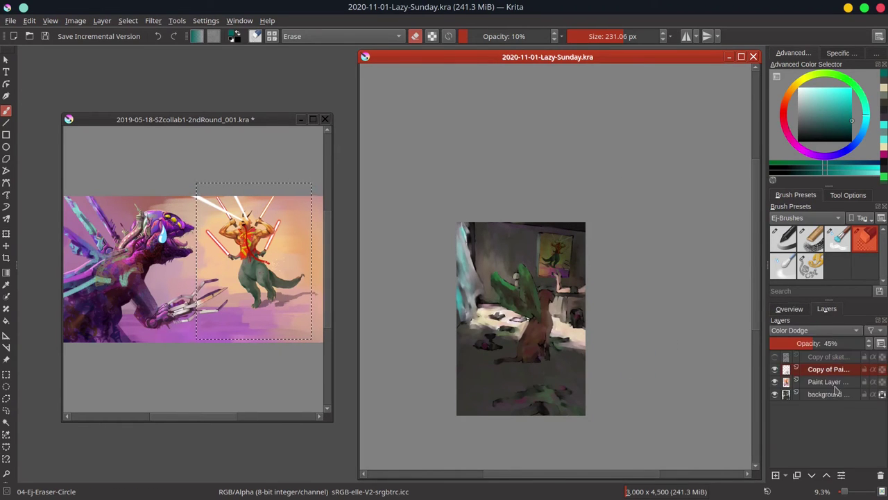
# - Merge the poster layers into the background layer and bring back the canvas overview
pyautogui.rightClick(834, 398)
pyautogui.click(791, 305)
pyautogui.click(793, 311)
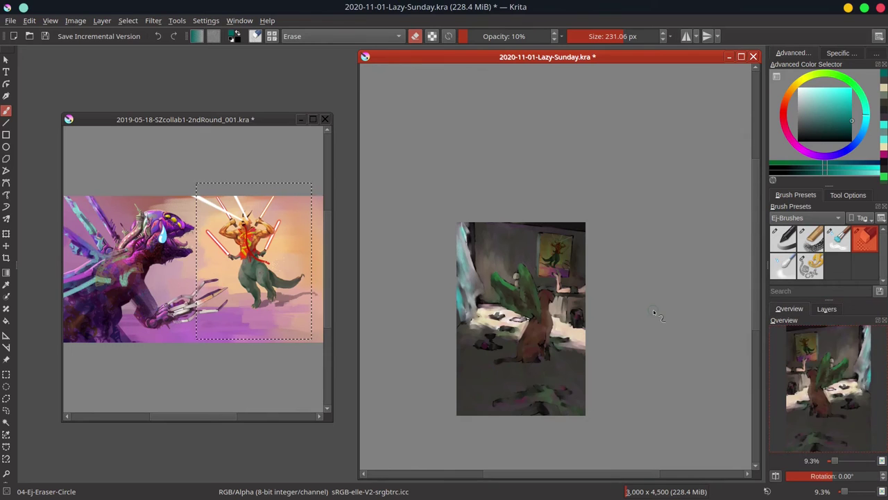
# - Rotate the canvas about -25° and paint the sunlit floor's edge near the curtain with 02-Ej-Chalk-Grainy at 101.85 px and 100% opacity
pyautogui.click(811, 239)
pyautogui.moveTo(625, 289)
pyautogui.mouseDown()
pyautogui.moveTo(567, 284)
pyautogui.moveTo(583, 264)
pyautogui.mouseUp()
pyautogui.moveTo(527, 326)
pyautogui.mouseDown()
pyautogui.moveTo(507, 260)
pyautogui.moveTo(472, 289)
pyautogui.moveTo(500, 288)
pyautogui.mouseUp()
pyautogui.keyDown('ctrl'); pyautogui.click(491, 279); pyautogui.keyUp('ctrl')
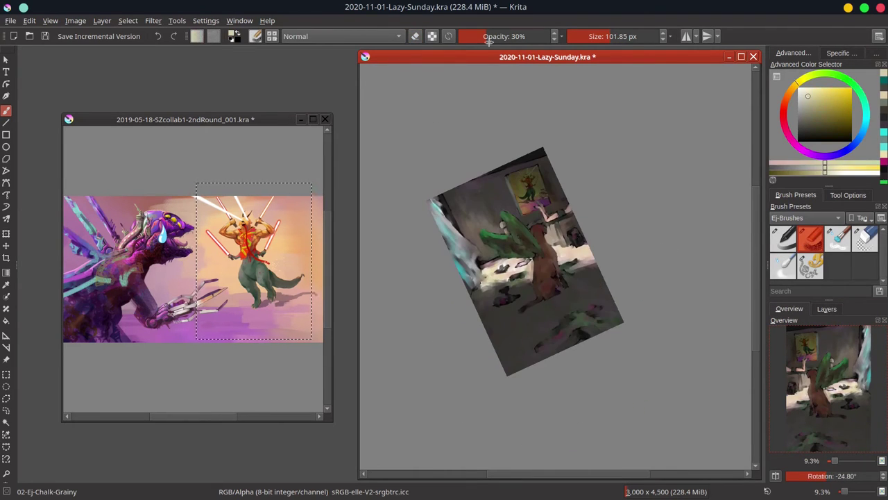
pyautogui.moveTo(489, 39); pyautogui.dragTo(553, 37)
pyautogui.moveTo(508, 290); pyautogui.dragTo(479, 284)
pyautogui.moveTo(483, 286)
pyautogui.mouseDown()
pyautogui.moveTo(510, 274)
pyautogui.moveTo(498, 270)
pyautogui.moveTo(503, 265)
pyautogui.moveTo(474, 289)
pyautogui.mouseUp()
# - Refine the boundary between floor light and shadow on both sides of the dog with sampled tones, and reset the canvas rotation
pyautogui.keyDown('ctrl'); pyautogui.click(511, 275); pyautogui.keyUp('ctrl')
pyautogui.keyDown('ctrl'); pyautogui.click(589, 252); pyautogui.keyUp('ctrl')
pyautogui.moveTo(573, 272); pyautogui.dragTo(590, 272)
pyautogui.keyDown('ctrl'); pyautogui.click(510, 281); pyautogui.keyUp('ctrl')
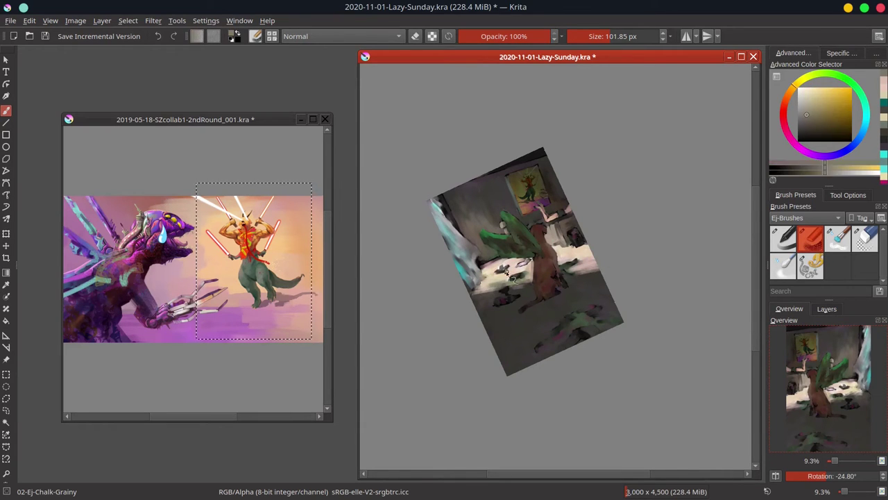
pyautogui.keyDown('ctrl'); pyautogui.click(508, 296); pyautogui.keyUp('ctrl')
pyautogui.moveTo(480, 286)
pyautogui.mouseDown()
pyautogui.moveTo(528, 283)
pyautogui.moveTo(495, 287)
pyautogui.mouseUp()
pyautogui.keyDown('ctrl'); pyautogui.click(589, 280); pyautogui.keyUp('ctrl')
pyautogui.press('5')
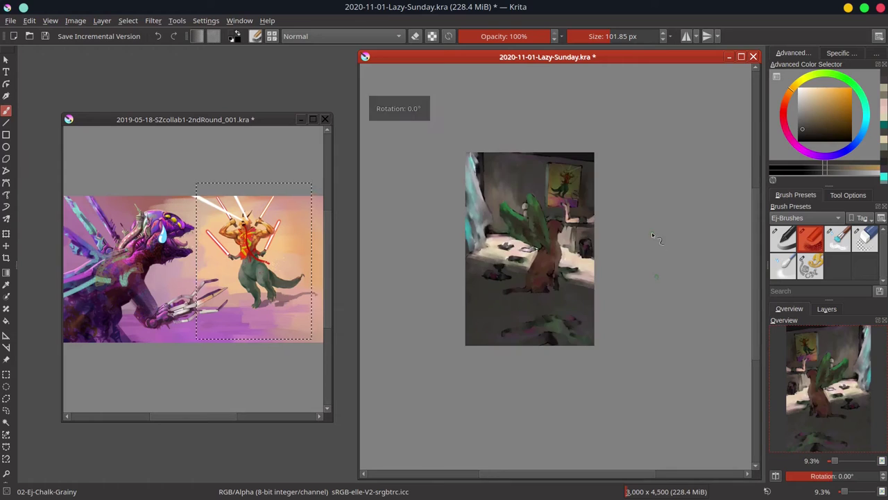
# - Mirror the canvas view and close the 2019-05-18-SZcollab1-2ndRound_001.kra document without saving it
pyautogui.press('m')
pyautogui.click(325, 119)
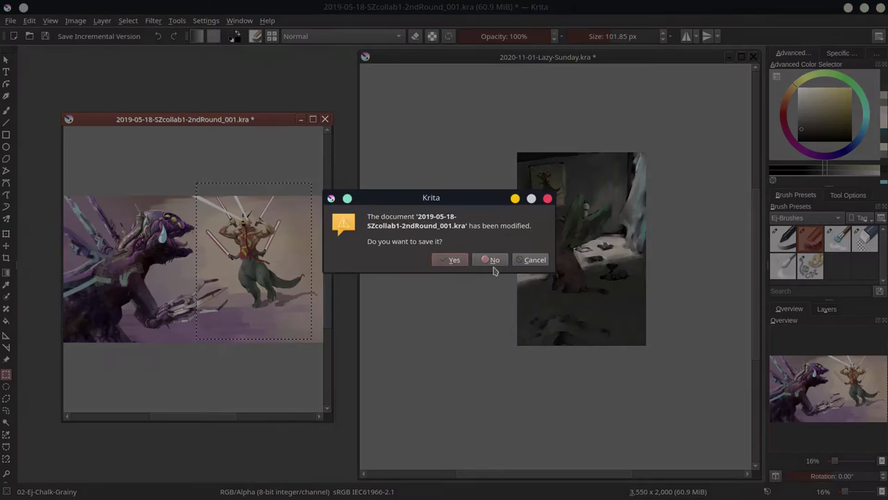
pyautogui.click(490, 257)
pyautogui.click(75, 20)
pyautogui.click(78, 31)
pyautogui.click(546, 346)
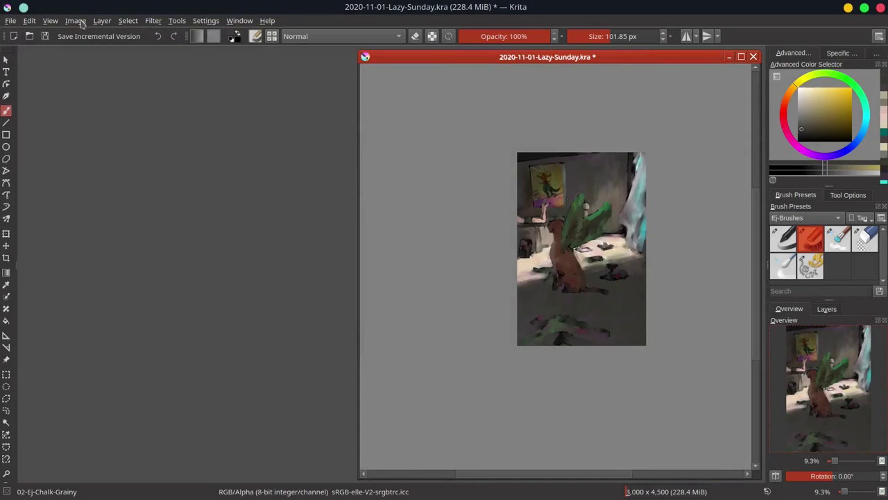
# - Open the room render 2020-11-01-Lazy-Sunday.png and enlarge its window beside the painting as a lighting reference
pyautogui.click(11, 21)
pyautogui.click(21, 50)
pyautogui.moveTo(581, 176); pyautogui.dragTo(581, 182)
pyautogui.click(324, 179)
pyautogui.doubleClick(434, 191)
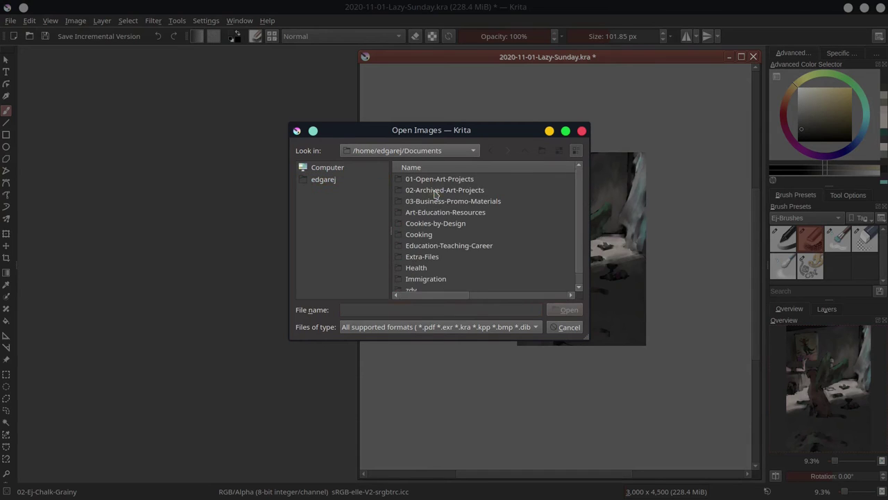
pyautogui.doubleClick(447, 180)
pyautogui.doubleClick(445, 191)
pyautogui.scroll(-20, 499, 213)
pyautogui.click(467, 278)
pyautogui.click(563, 314)
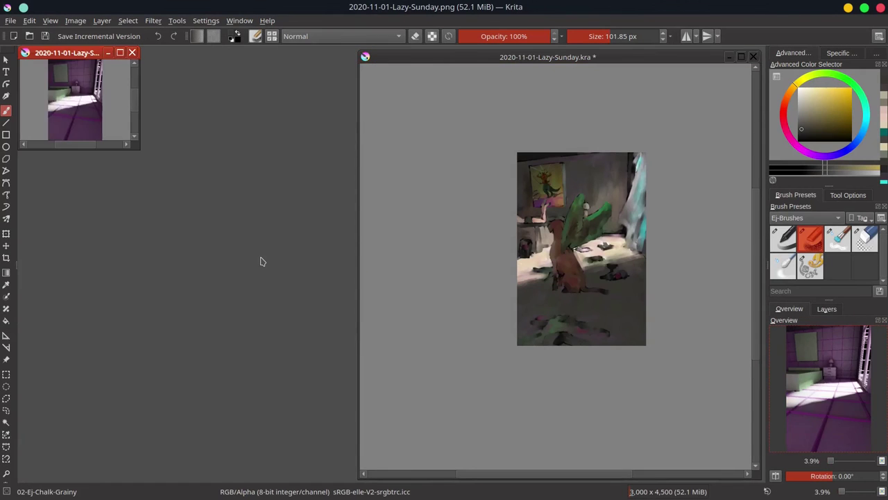
pyautogui.moveTo(44, 51); pyautogui.dragTo(54, 61)
pyautogui.moveTo(149, 162); pyautogui.dragTo(330, 457)
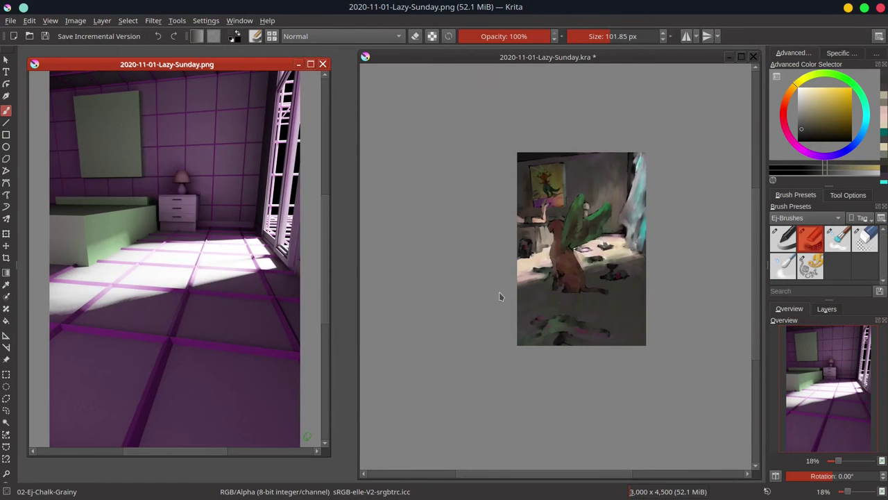
# - Paint the edges of the sunlit floor patch on both sides of the dog with sampled floor colors, following the render
pyautogui.click(581, 59)
pyautogui.keyDown('ctrl'); pyautogui.click(525, 269); pyautogui.keyUp('ctrl')
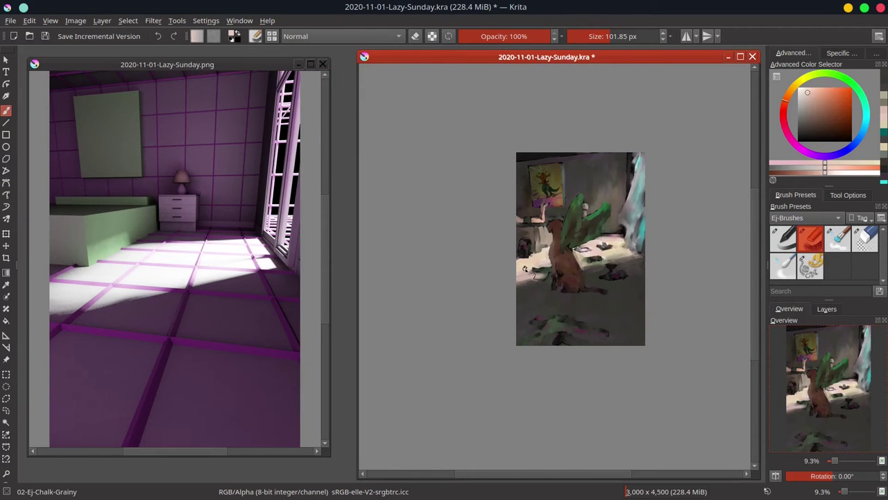
pyautogui.moveTo(545, 279); pyautogui.dragTo(521, 285)
pyautogui.keyDown('ctrl'); pyautogui.click(644, 264); pyautogui.keyUp('ctrl')
pyautogui.moveTo(643, 264)
pyautogui.mouseDown()
pyautogui.moveTo(585, 275)
pyautogui.moveTo(653, 257)
pyautogui.moveTo(635, 263)
pyautogui.moveTo(625, 238)
pyautogui.moveTo(574, 260)
pyautogui.mouseUp()
pyautogui.keyDown('ctrl'); pyautogui.click(620, 240); pyautogui.keyUp('ctrl')
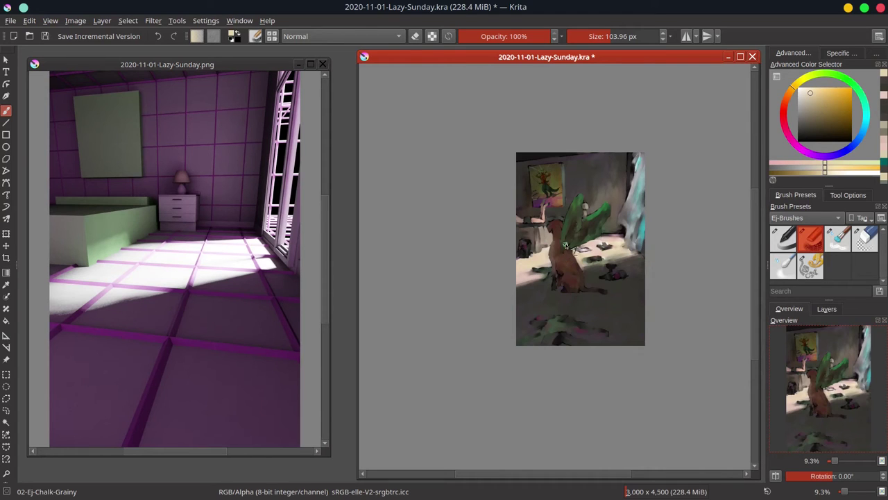
# - Close the room render reference, maximize the painting's window, and fit the canvas larger in the view
pyautogui.click(322, 63)
pyautogui.click(740, 57)
pyautogui.press('2')
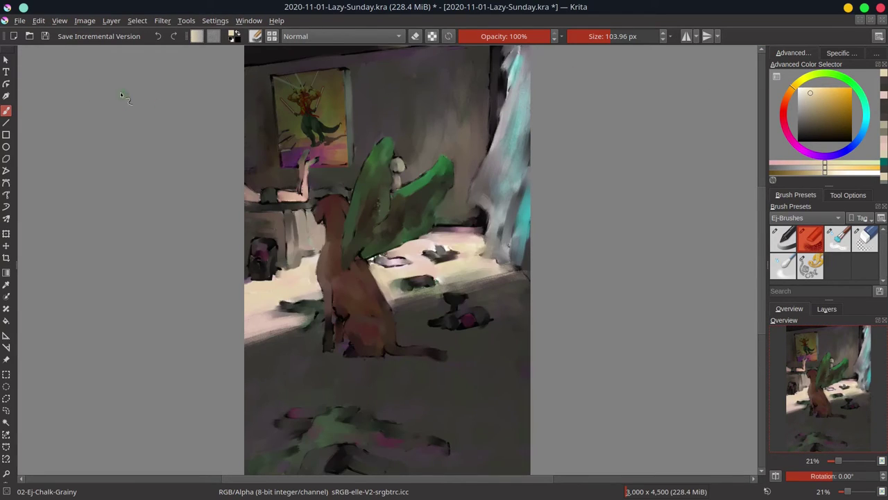
# - Save the painting
pyautogui.hotkey('ctrl', 's')
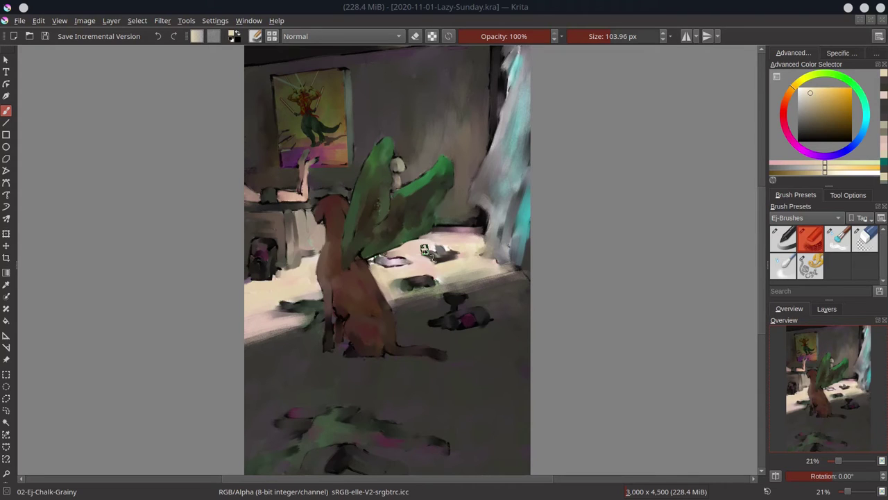
pyautogui.click(45, 37)
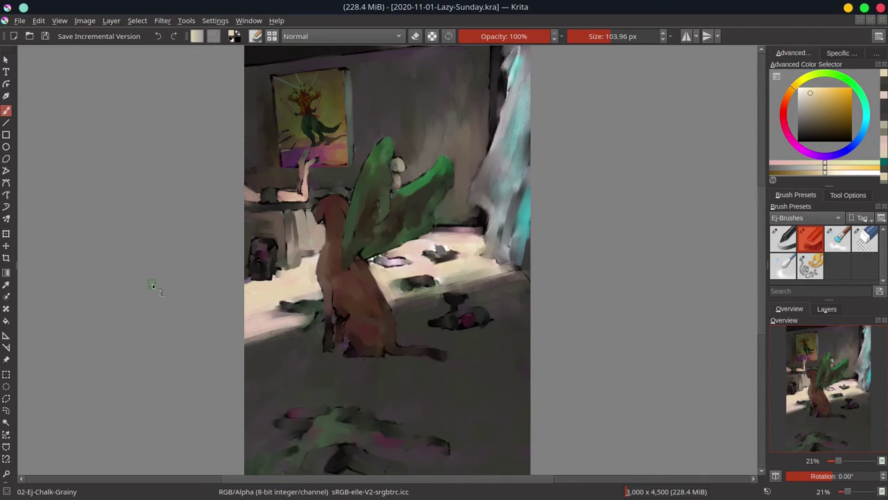
# - Smooth the upper wall and the dark ceiling edge with sampled greys and a smaller chalk brush
pyautogui.keyDown('ctrl'); pyautogui.click(446, 98); pyautogui.keyUp('ctrl')
pyautogui.moveTo(447, 96); pyautogui.dragTo(412, 150)
pyautogui.moveTo(412, 160)
pyautogui.mouseDown()
pyautogui.moveTo(412, 150)
pyautogui.moveTo(458, 166)
pyautogui.moveTo(412, 146)
pyautogui.mouseUp()
pyautogui.keyDown('ctrl'); pyautogui.click(421, 148); pyautogui.keyUp('ctrl')
pyautogui.moveTo(479, 119)
pyautogui.mouseDown()
pyautogui.moveTo(510, 116)
pyautogui.moveTo(404, 123)
pyautogui.mouseUp()
pyautogui.keyDown('ctrl'); pyautogui.click(378, 122); pyautogui.keyUp('ctrl')
pyautogui.moveTo(347, 126); pyautogui.dragTo(252, 138)
pyautogui.moveTo(422, 119); pyautogui.dragTo(490, 116)
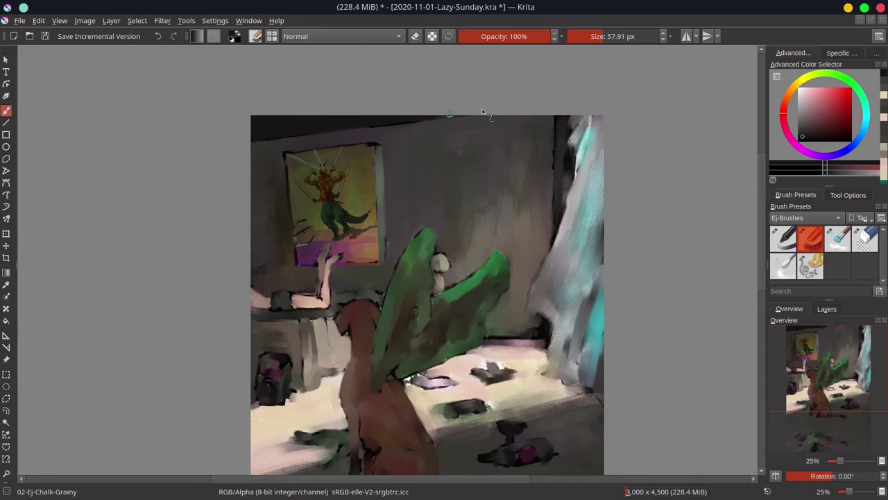
# - Straighten the dark ceiling line above the poster using sampled wall and ceiling tones
pyautogui.keyDown('ctrl'); pyautogui.click(258, 149); pyautogui.keyUp('ctrl')
pyautogui.moveTo(261, 149)
pyautogui.mouseDown()
pyautogui.moveTo(422, 124)
pyautogui.moveTo(304, 134)
pyautogui.mouseUp()
pyautogui.keyDown('ctrl'); pyautogui.click(360, 127); pyautogui.keyUp('ctrl')
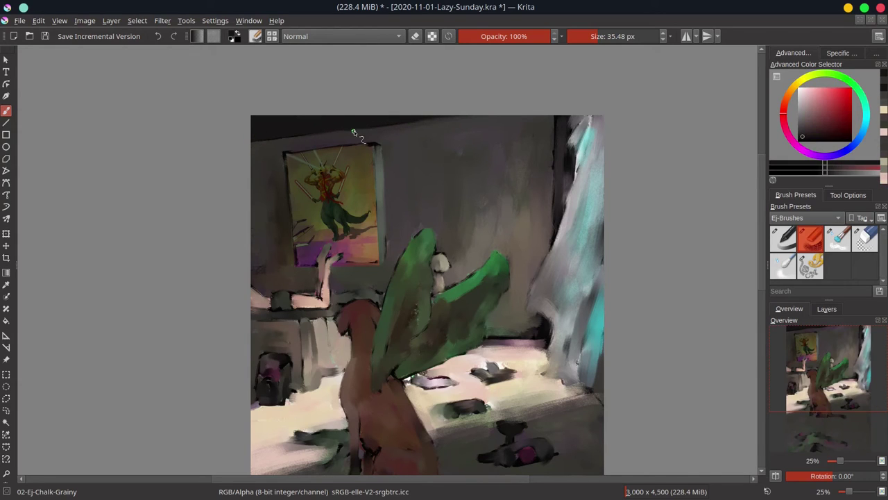
pyautogui.keyDown('ctrl'); pyautogui.click(354, 133); pyautogui.keyUp('ctrl')
pyautogui.press(']')
# - Paint over the rough black outline along the poster's left edge with sampled wall greys
pyautogui.keyDown('ctrl'); pyautogui.click(277, 216); pyautogui.keyUp('ctrl')
pyautogui.moveTo(276, 216); pyautogui.dragTo(279, 150)
pyautogui.keyDown('ctrl'); pyautogui.click(334, 123); pyautogui.keyUp('ctrl')
pyautogui.moveTo(301, 270); pyautogui.dragTo(297, 270)
pyautogui.moveTo(284, 162); pyautogui.dragTo(286, 162)
pyautogui.moveTo(285, 170); pyautogui.dragTo(291, 250)
pyautogui.keyDown('ctrl'); pyautogui.click(299, 148); pyautogui.keyUp('ctrl')
pyautogui.moveTo(286, 154)
pyautogui.mouseDown()
pyautogui.moveTo(372, 141)
pyautogui.moveTo(283, 157)
pyautogui.moveTo(294, 240)
pyautogui.mouseUp()
# - Clean up the poster's left side and lower left corner with colors sampled from the artwork
pyautogui.keyDown('ctrl'); pyautogui.click(368, 149); pyautogui.keyUp('ctrl')
pyautogui.keyDown('ctrl'); pyautogui.click(304, 155); pyautogui.keyUp('ctrl')
pyautogui.keyDown('ctrl'); pyautogui.click(285, 165); pyautogui.keyUp('ctrl')
pyautogui.keyDown('ctrl'); pyautogui.click(291, 168); pyautogui.keyUp('ctrl')
pyautogui.keyDown('ctrl'); pyautogui.click(299, 250); pyautogui.keyUp('ctrl')
pyautogui.keyDown('ctrl'); pyautogui.click(305, 263); pyautogui.keyUp('ctrl')
pyautogui.keyDown('ctrl'); pyautogui.click(303, 267); pyautogui.keyUp('ctrl')
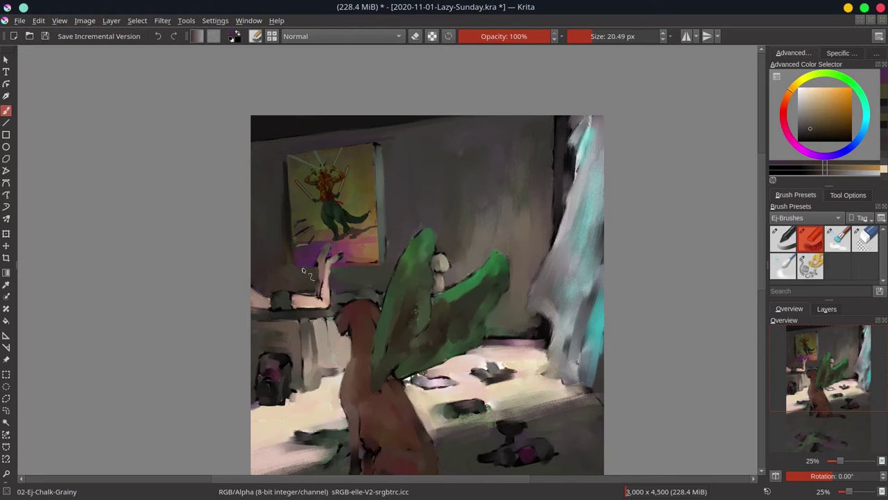
# - Repaint the wall below the poster and around its lower right corner with a larger brush and sampled greys
pyautogui.press(']')
pyautogui.press(']')
pyautogui.press(']')
pyautogui.keyDown('ctrl'); pyautogui.click(264, 281); pyautogui.keyUp('ctrl')
pyautogui.press(']')
pyautogui.press(']')
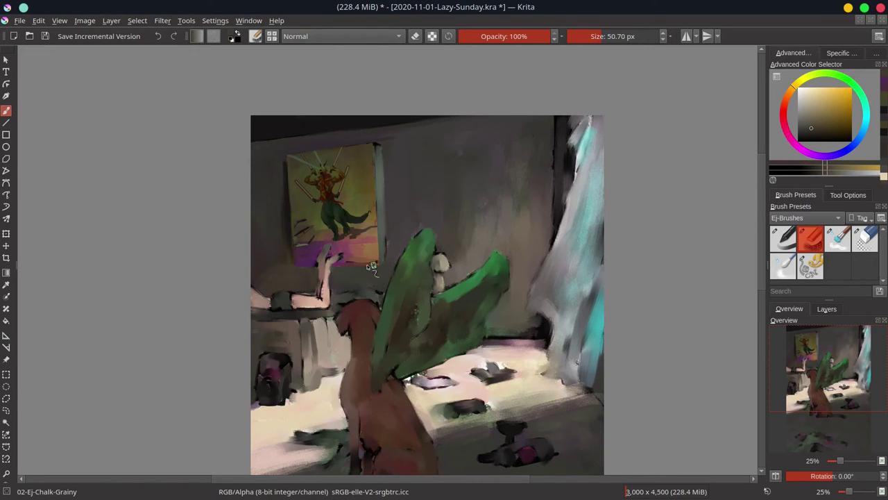
pyautogui.keyDown('ctrl'); pyautogui.click(337, 291); pyautogui.keyUp('ctrl')
pyautogui.press(']')
pyautogui.keyDown('ctrl'); pyautogui.click(364, 289); pyautogui.keyUp('ctrl')
pyautogui.moveTo(341, 289)
pyautogui.mouseDown()
pyautogui.moveTo(377, 279)
pyautogui.moveTo(389, 257)
pyautogui.mouseUp()
pyautogui.keyDown('ctrl'); pyautogui.click(389, 272); pyautogui.keyUp('ctrl')
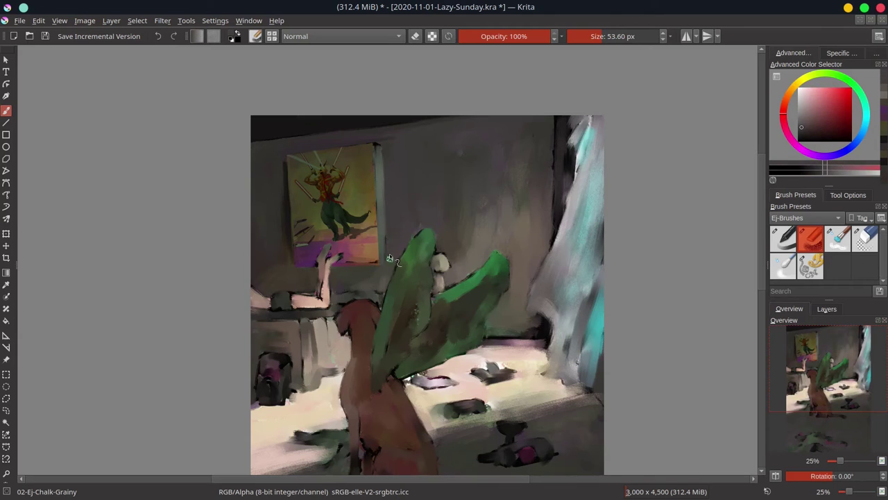
# - Cover the dark outline beside the poster's right edge with sampled wall tones
pyautogui.keyDown('ctrl'); pyautogui.click(377, 154); pyautogui.keyUp('ctrl')
pyautogui.press('[')
pyautogui.press('[')
pyautogui.press('[')
pyautogui.moveTo(375, 145)
pyautogui.mouseDown()
pyautogui.moveTo(382, 252)
pyautogui.moveTo(401, 155)
pyautogui.mouseUp()
pyautogui.keyDown('ctrl'); pyautogui.click(395, 155); pyautogui.keyUp('ctrl')
pyautogui.moveTo(382, 147); pyautogui.dragTo(386, 238)
pyautogui.keyDown('ctrl'); pyautogui.click(381, 147); pyautogui.keyUp('ctrl')
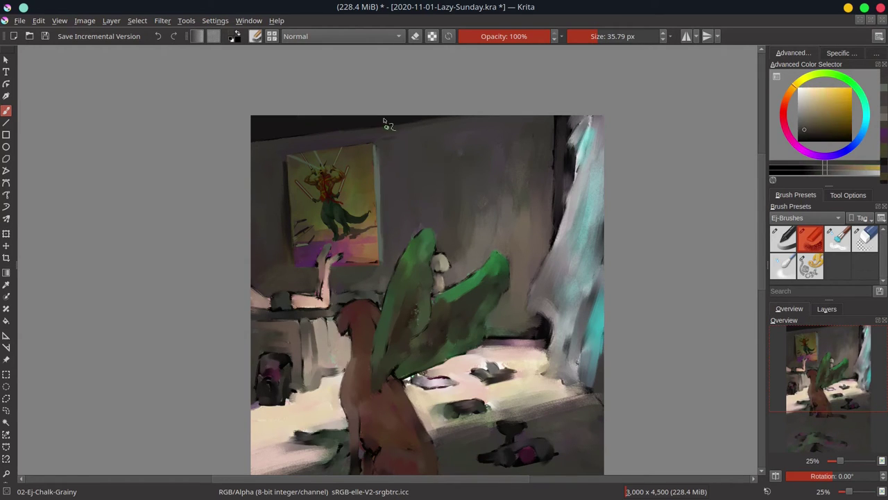
# - Define the poster's right side as a thin, lighter canvas edge with sampled colors
pyautogui.press('[')
pyautogui.press('[')
pyautogui.keyDown('ctrl'); pyautogui.click(380, 149); pyautogui.keyUp('ctrl')
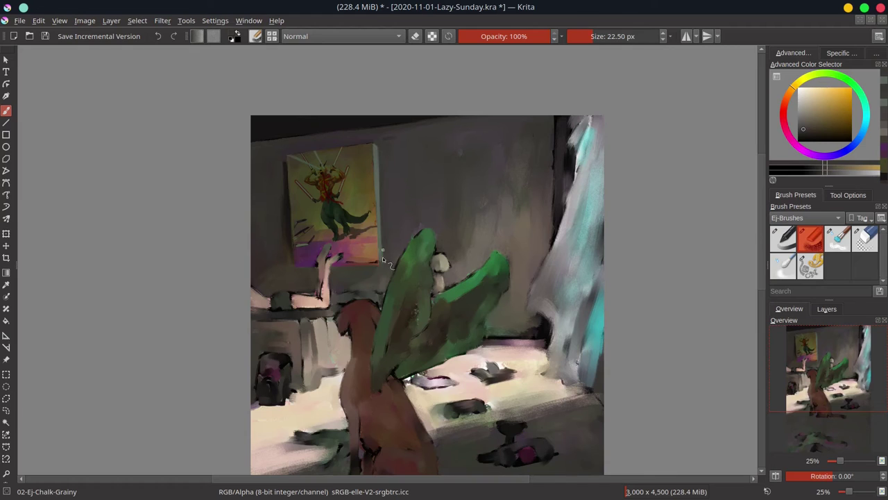
pyautogui.keyDown('ctrl'); pyautogui.click(380, 172); pyautogui.keyUp('ctrl')
pyautogui.press(']')
pyautogui.keyDown('ctrl'); pyautogui.click(378, 157); pyautogui.keyUp('ctrl')
pyautogui.moveTo(372, 150); pyautogui.dragTo(381, 261)
pyautogui.press('[')
# - Sharpen the poster's lower left and lower right corners with a thin brush and sampled colors
pyautogui.keyDown('ctrl'); pyautogui.click(288, 187); pyautogui.keyUp('ctrl')
pyautogui.press('[')
pyautogui.moveTo(293, 243); pyautogui.dragTo(297, 267)
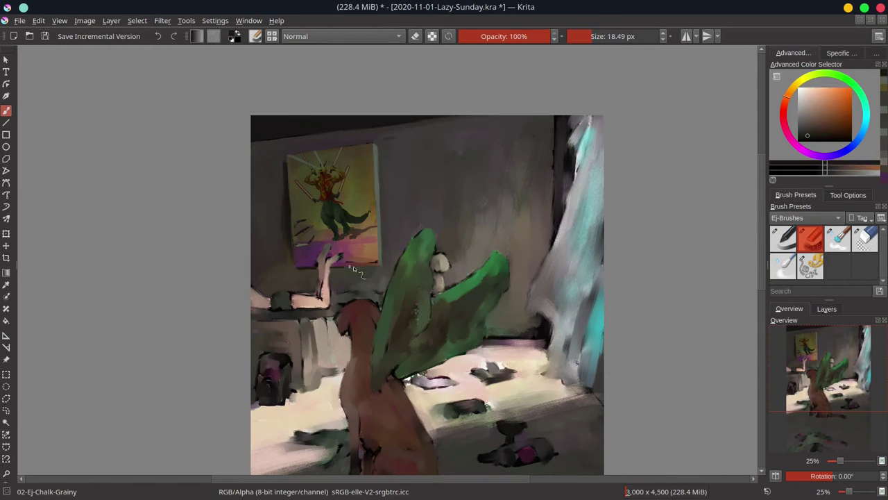
pyautogui.keyDown('ctrl'); pyautogui.click(378, 264); pyautogui.keyUp('ctrl')
pyautogui.press(']')
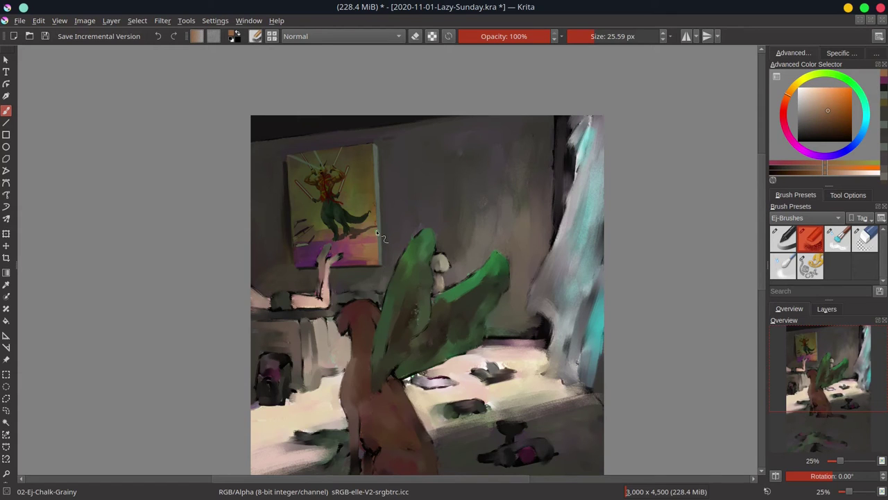
# - Paint a dark cast shadow along the poster's left edge down to below its corner
pyautogui.keyDown('ctrl'); pyautogui.click(296, 270); pyautogui.keyUp('ctrl')
pyautogui.press(']')
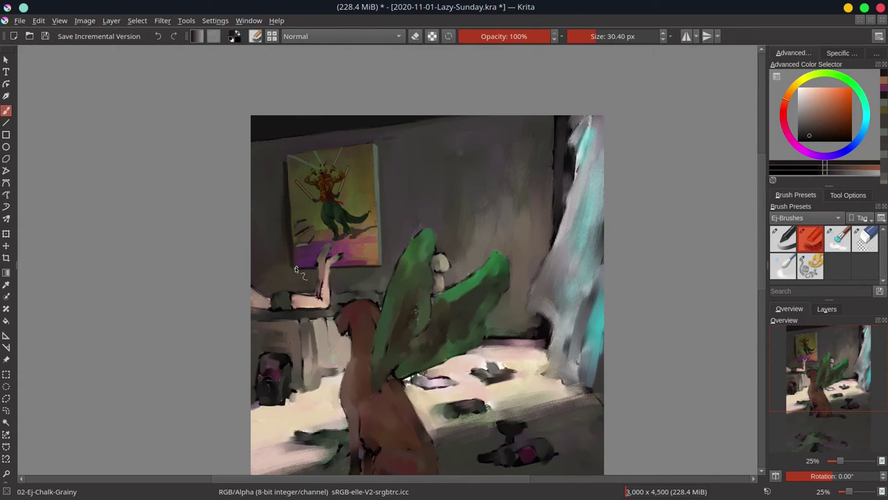
pyautogui.keyDown('ctrl'); pyautogui.click(281, 208); pyautogui.keyUp('ctrl')
pyautogui.moveTo(284, 211); pyautogui.dragTo(293, 269)
pyautogui.keyDown('ctrl'); pyautogui.click(290, 184); pyautogui.keyUp('ctrl')
pyautogui.moveTo(287, 197); pyautogui.dragTo(291, 276)
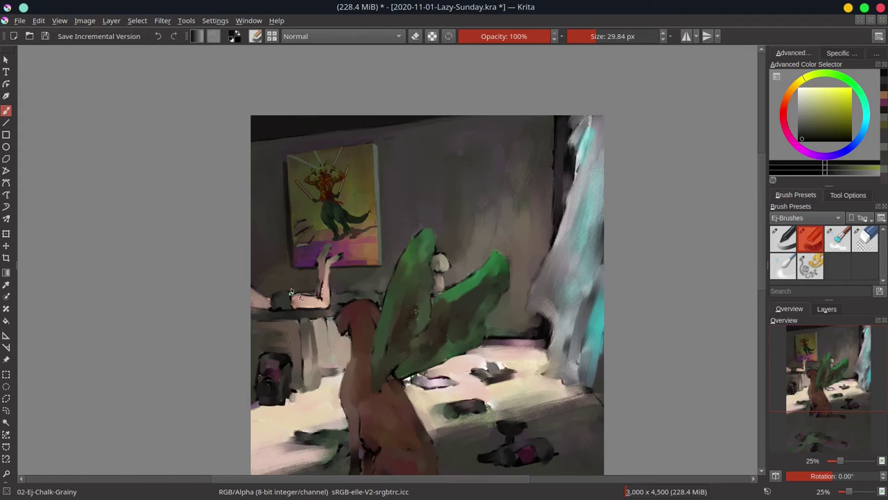
# - Refine the wall along the ceiling line and paint warmer, lighter greys above the right wing
pyautogui.keyDown('ctrl'); pyautogui.click(407, 160); pyautogui.keyUp('ctrl')
pyautogui.press(']')
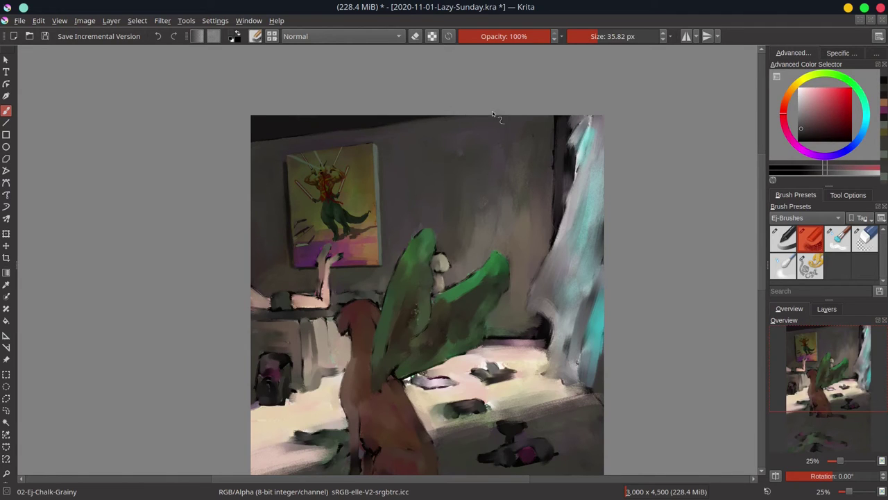
pyautogui.moveTo(351, 129); pyautogui.dragTo(409, 122)
pyautogui.keyDown('ctrl'); pyautogui.click(514, 243); pyautogui.keyUp('ctrl')
pyautogui.moveTo(464, 230)
pyautogui.mouseDown()
pyautogui.moveTo(487, 219)
pyautogui.moveTo(515, 271)
pyautogui.mouseUp()
pyautogui.keyDown('ctrl'); pyautogui.click(496, 199); pyautogui.keyUp('ctrl')
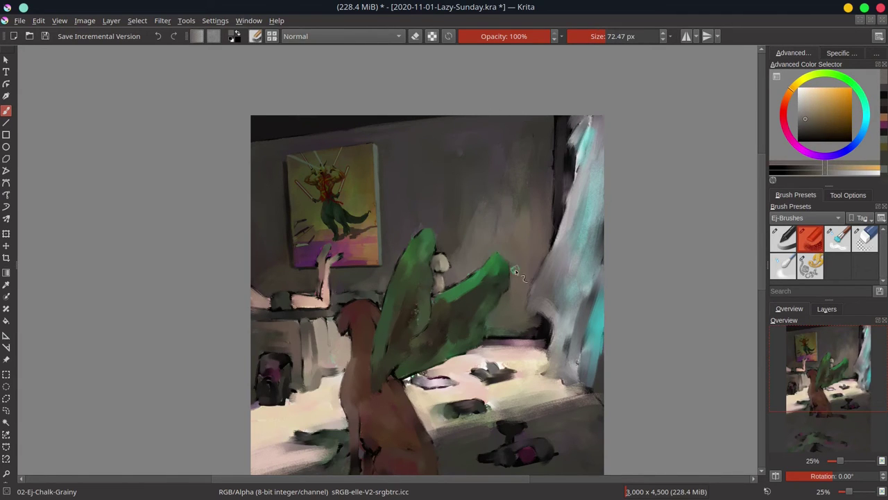
pyautogui.keyDown('ctrl'); pyautogui.click(529, 250); pyautogui.keyUp('ctrl')
pyautogui.press(']')
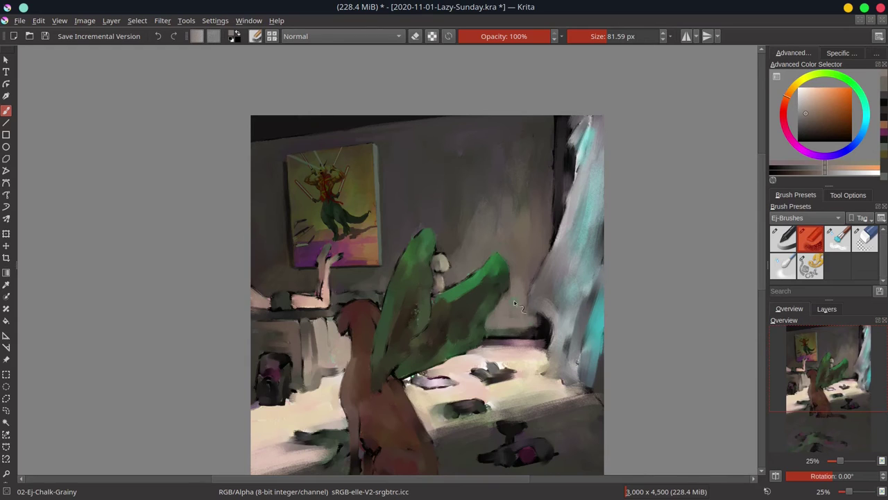
# - Extend the warm light on the wall between the right wing and the curtain and around the wing tip
pyautogui.keyDown('ctrl'); pyautogui.click(533, 222); pyautogui.keyUp('ctrl')
pyautogui.keyDown('ctrl'); pyautogui.click(504, 246); pyautogui.keyUp('ctrl')
pyautogui.moveTo(520, 196); pyautogui.dragTo(514, 221)
pyautogui.keyDown('ctrl'); pyautogui.click(476, 261); pyautogui.keyUp('ctrl')
pyautogui.moveTo(484, 291); pyautogui.dragTo(451, 286)
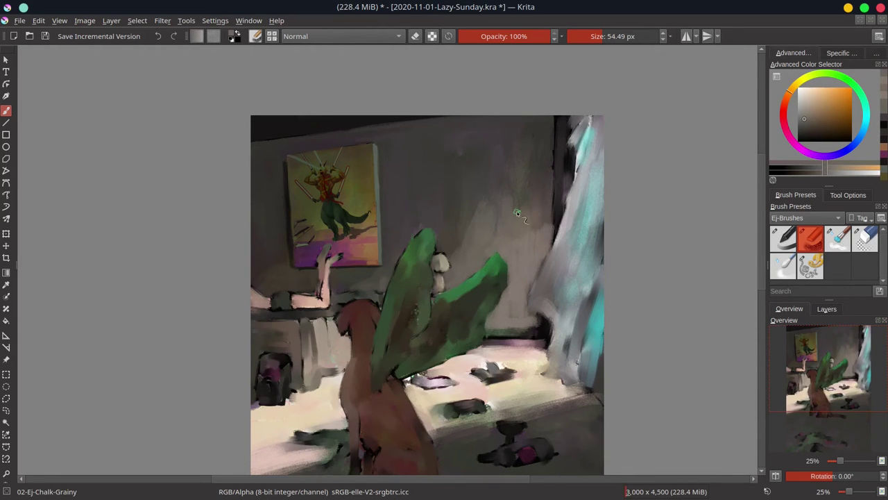
# - Blend the wall between the poster and the wings with sampled mid greys
pyautogui.keyDown('ctrl'); pyautogui.click(472, 233); pyautogui.keyUp('ctrl')
pyautogui.moveTo(473, 233); pyautogui.dragTo(456, 243)
pyautogui.moveTo(444, 248)
pyautogui.mouseDown()
pyautogui.moveTo(452, 248)
pyautogui.moveTo(393, 256)
pyautogui.mouseUp()
pyautogui.keyDown('ctrl'); pyautogui.click(451, 243); pyautogui.keyUp('ctrl')
pyautogui.keyDown('ctrl'); pyautogui.click(465, 222); pyautogui.keyUp('ctrl')
pyautogui.keyDown('ctrl'); pyautogui.click(466, 221); pyautogui.keyUp('ctrl')
# - Set the brush opacity to 79% and soften the wall below the poster with sampled greys
pyautogui.click(532, 35)
pyautogui.keyDown('ctrl'); pyautogui.click(408, 230); pyautogui.keyUp('ctrl')
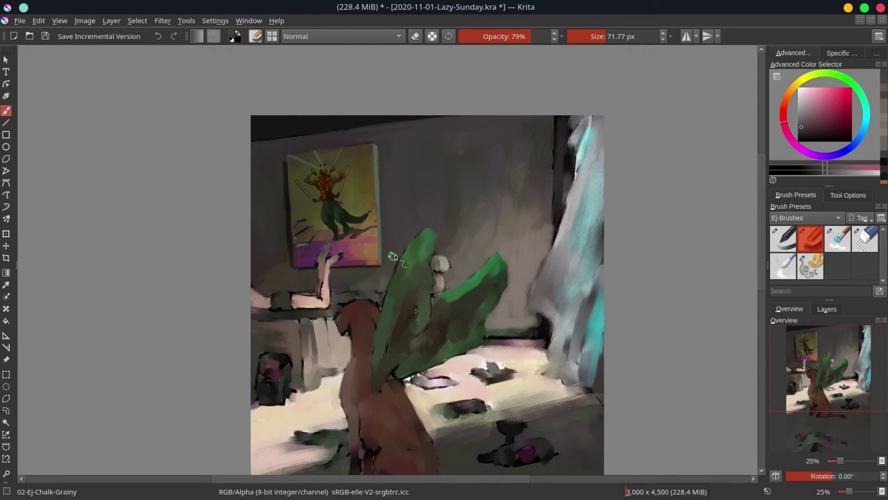
pyautogui.keyDown('ctrl'); pyautogui.click(362, 271); pyautogui.keyUp('ctrl')
pyautogui.moveTo(386, 289)
pyautogui.mouseDown()
pyautogui.moveTo(381, 309)
pyautogui.moveTo(333, 294)
pyautogui.mouseUp()
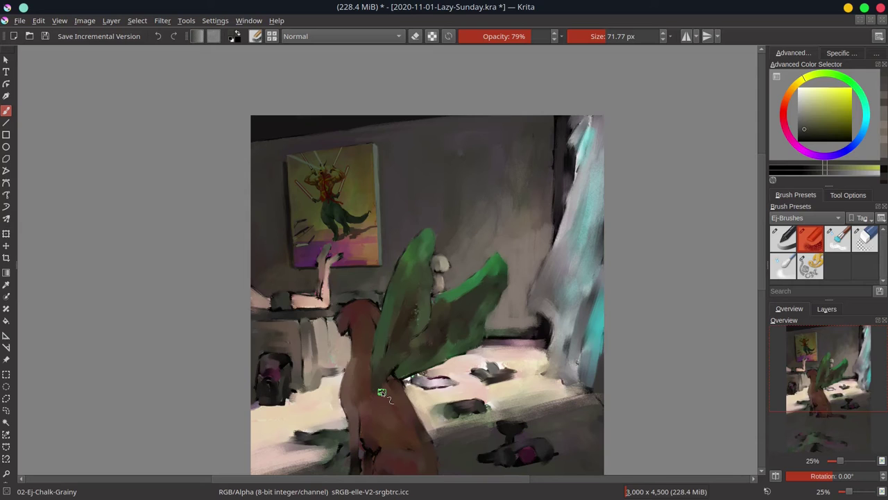
# - Paint the wall's border along the dark window frame with sampled light and dark tones
pyautogui.keyDown('ctrl'); pyautogui.click(528, 218); pyautogui.keyUp('ctrl')
pyautogui.moveTo(546, 208); pyautogui.dragTo(534, 208)
pyautogui.moveTo(550, 210); pyautogui.dragTo(548, 189)
pyautogui.keyDown('ctrl'); pyautogui.click(561, 161); pyautogui.keyUp('ctrl')
pyautogui.moveTo(555, 141); pyautogui.dragTo(548, 141)
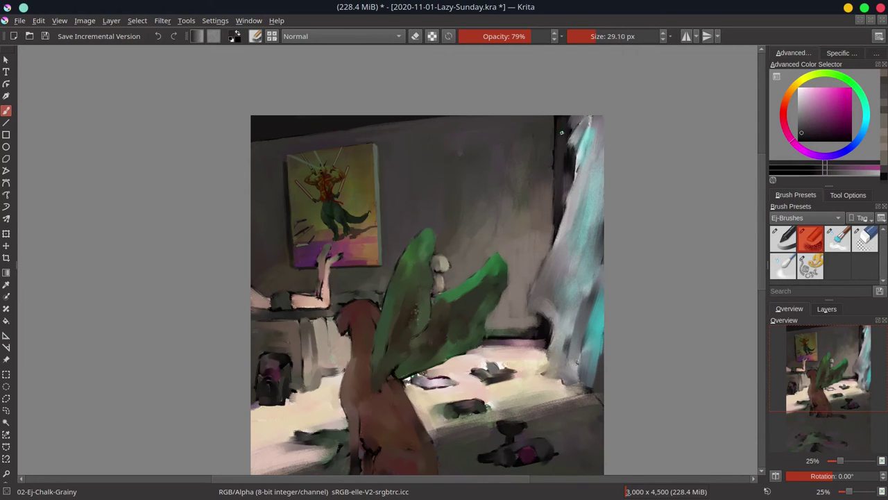
pyautogui.keyDown('ctrl'); pyautogui.click(551, 167); pyautogui.keyUp('ctrl')
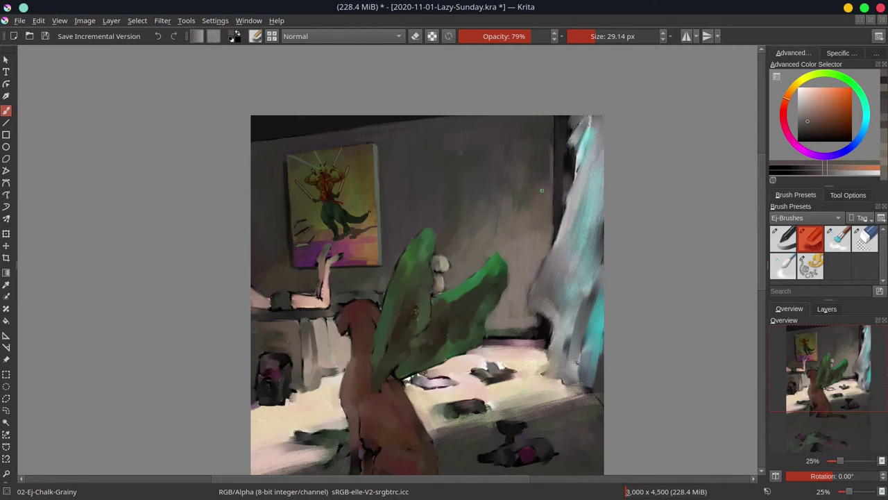
# - Soften the purple and green streaks in the middle of the wall with a larger brush and sampled greys
pyautogui.keyDown('ctrl'); pyautogui.click(523, 167); pyautogui.keyUp('ctrl')
pyautogui.press(']')
pyautogui.press(']')
pyautogui.press(']')
pyautogui.press(']')
pyautogui.press(']')
pyautogui.keyDown('ctrl'); pyautogui.click(465, 215); pyautogui.keyUp('ctrl')
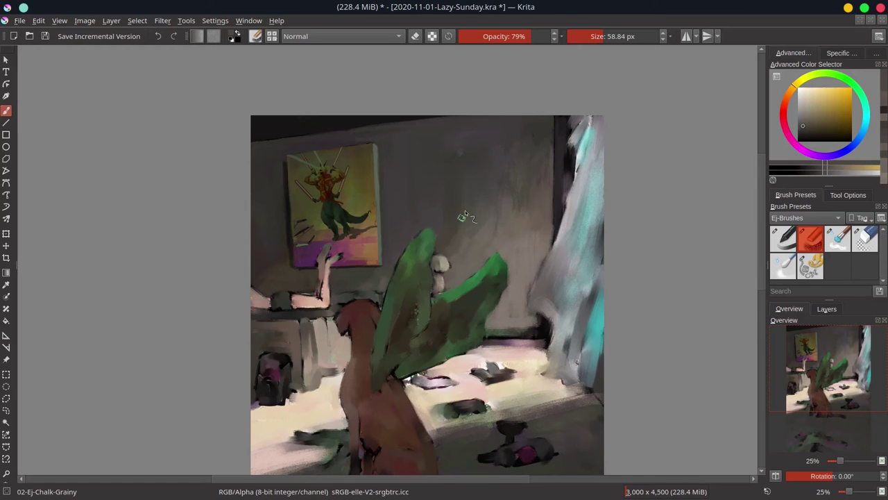
pyautogui.keyDown('ctrl'); pyautogui.click(459, 225); pyautogui.keyUp('ctrl')
pyautogui.moveTo(458, 227)
pyautogui.mouseDown()
pyautogui.moveTo(469, 224)
pyautogui.moveTo(453, 197)
pyautogui.moveTo(485, 196)
pyautogui.moveTo(461, 211)
pyautogui.mouseUp()
pyautogui.keyDown('ctrl'); pyautogui.click(451, 195); pyautogui.keyUp('ctrl')
pyautogui.keyDown('ctrl'); pyautogui.click(453, 166); pyautogui.keyUp('ctrl')
pyautogui.keyDown('ctrl'); pyautogui.click(477, 196); pyautogui.keyUp('ctrl')
# - Even out the wall tones under the poster and beside the left wing with sampled greys
pyautogui.keyDown('ctrl'); pyautogui.click(271, 265); pyautogui.keyUp('ctrl')
pyautogui.moveTo(277, 283); pyautogui.dragTo(300, 286)
pyautogui.keyDown('ctrl'); pyautogui.click(384, 283); pyautogui.keyUp('ctrl')
pyautogui.keyDown('ctrl'); pyautogui.click(440, 224); pyautogui.keyUp('ctrl')
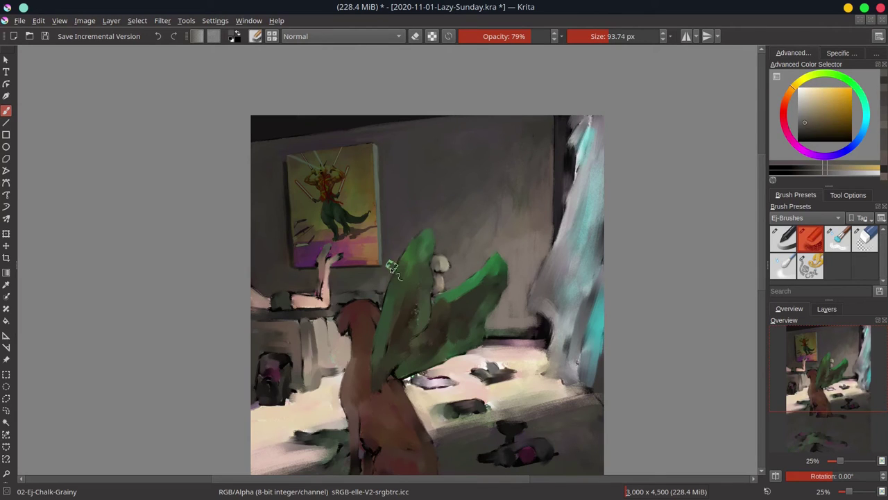
pyautogui.keyDown('ctrl'); pyautogui.click(380, 276); pyautogui.keyUp('ctrl')
pyautogui.moveTo(379, 276); pyautogui.dragTo(339, 281)
pyautogui.keyDown('ctrl'); pyautogui.click(359, 277); pyautogui.keyUp('ctrl')
# - Blend the warm light gradient on the wall around the right wing's tip with sampled light greys
pyautogui.keyDown('ctrl'); pyautogui.click(490, 236); pyautogui.keyUp('ctrl')
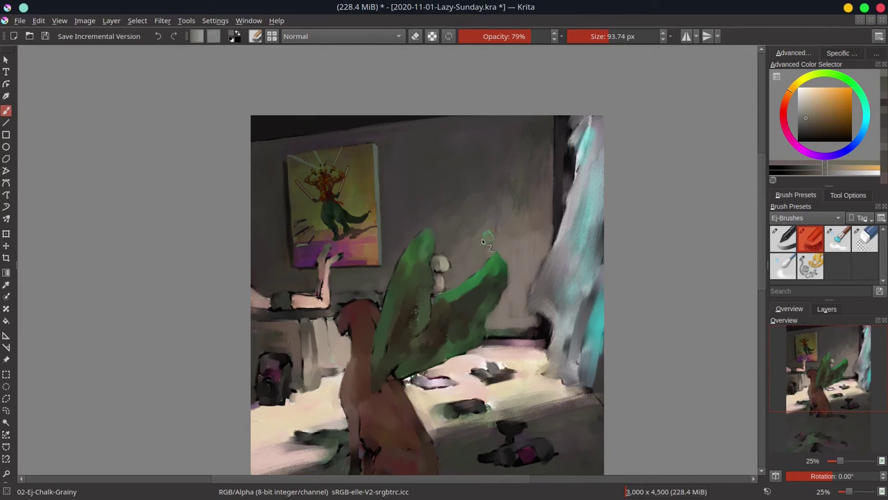
pyautogui.keyDown('ctrl'); pyautogui.click(511, 196); pyautogui.keyUp('ctrl')
pyautogui.moveTo(490, 235)
pyautogui.mouseDown()
pyautogui.moveTo(532, 217)
pyautogui.moveTo(510, 278)
pyautogui.mouseUp()
pyautogui.keyDown('ctrl'); pyautogui.click(509, 217); pyautogui.keyUp('ctrl')
pyautogui.keyDown('ctrl'); pyautogui.click(510, 298); pyautogui.keyUp('ctrl')
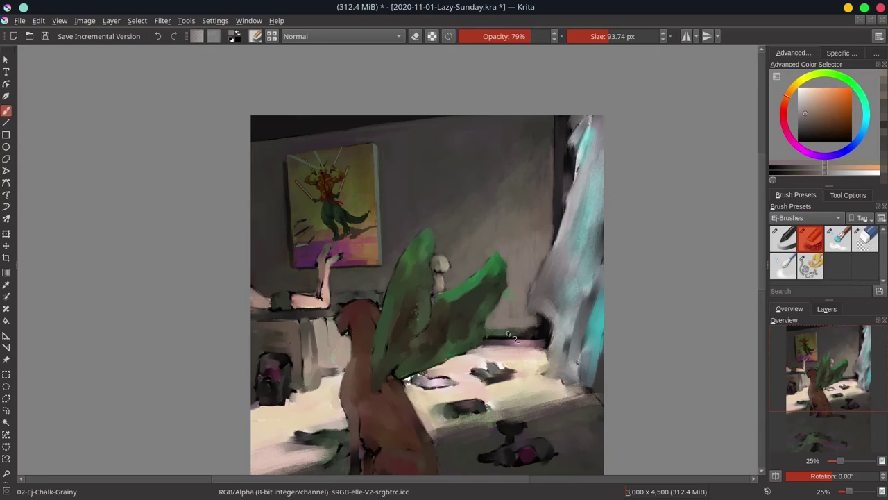
# - Paint bright cyan window glass and a clean dark frame beside the curtain's upper part
pyautogui.keyDown('ctrl'); pyautogui.click(570, 167); pyautogui.keyUp('ctrl')
pyautogui.moveTo(574, 169)
pyautogui.mouseDown()
pyautogui.moveTo(543, 169)
pyautogui.moveTo(579, 152)
pyautogui.moveTo(580, 125)
pyautogui.moveTo(577, 176)
pyautogui.moveTo(587, 140)
pyautogui.moveTo(567, 125)
pyautogui.mouseUp()
pyautogui.keyDown('ctrl'); pyautogui.click(586, 157); pyautogui.keyUp('ctrl')
pyautogui.keyDown('ctrl'); pyautogui.click(574, 157); pyautogui.keyUp('ctrl')
pyautogui.moveTo(569, 120)
pyautogui.mouseDown()
pyautogui.moveTo(569, 182)
pyautogui.moveTo(566, 162)
pyautogui.mouseUp()
pyautogui.keyDown('ctrl'); pyautogui.click(564, 162); pyautogui.keyUp('ctrl')
pyautogui.moveTo(565, 165); pyautogui.dragTo(554, 243)
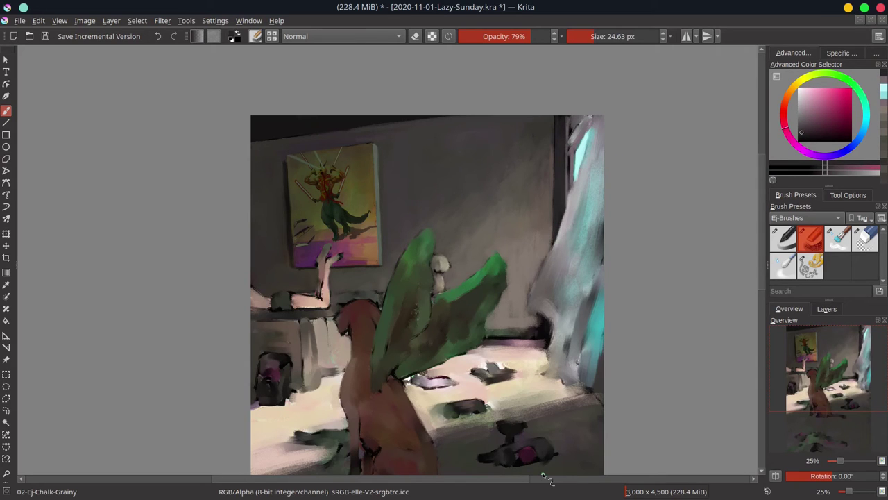
pyautogui.moveTo(569, 148)
pyautogui.mouseDown()
pyautogui.moveTo(586, 114)
pyautogui.moveTo(587, 194)
pyautogui.mouseUp()
pyautogui.keyDown('ctrl'); pyautogui.click(572, 146); pyautogui.keyUp('ctrl')
# - Briefly show the sketch layer as a guide and paint dark window bars across the cyan glass
pyautogui.click(826, 314)
pyautogui.click(775, 358)
pyautogui.click(776, 358)
pyautogui.keyDown('ctrl'); pyautogui.click(572, 145); pyautogui.keyUp('ctrl')
pyautogui.keyDown('ctrl'); pyautogui.click(562, 140); pyautogui.keyUp('ctrl')
pyautogui.press('[')
pyautogui.keyDown('ctrl'); pyautogui.click(583, 144); pyautogui.keyUp('ctrl')
pyautogui.keyDown('ctrl'); pyautogui.click(582, 136); pyautogui.keyUp('ctrl')
pyautogui.keyDown('ctrl'); pyautogui.click(584, 137); pyautogui.keyUp('ctrl')
pyautogui.keyDown('ctrl'); pyautogui.click(595, 122); pyautogui.keyUp('ctrl')
pyautogui.keyDown('ctrl'); pyautogui.click(595, 121); pyautogui.keyUp('ctrl')
pyautogui.keyDown('ctrl'); pyautogui.click(594, 136); pyautogui.keyUp('ctrl')
# - Outline the curtain's left edge with a pale stroke down to its flared corner, and save the painting
pyautogui.keyDown('ctrl'); pyautogui.click(585, 186); pyautogui.keyUp('ctrl')
pyautogui.keyDown('ctrl'); pyautogui.click(581, 195); pyautogui.keyUp('ctrl')
pyautogui.moveTo(584, 182); pyautogui.dragTo(525, 304)
pyautogui.keyDown('ctrl'); pyautogui.click(572, 196); pyautogui.keyUp('ctrl')
pyautogui.press('[')
pyautogui.press(']')
pyautogui.keyDown('ctrl'); pyautogui.click(535, 276); pyautogui.keyUp('ctrl')
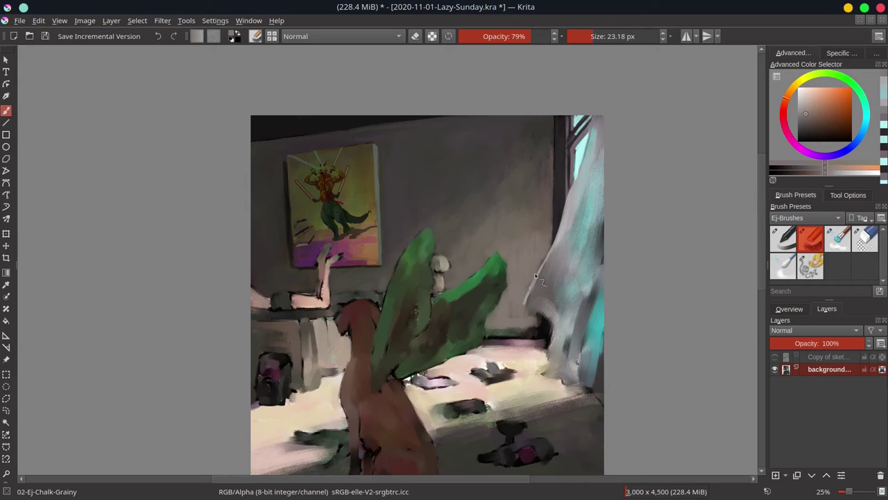
pyautogui.click(791, 308)
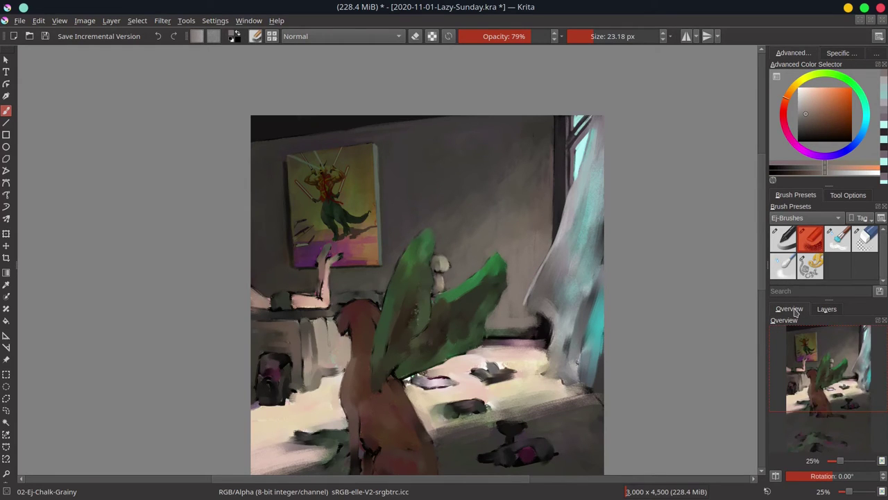
pyautogui.hotkey('ctrl', 's')
# - Define the curtain's flared lower corner and add soft folds with sampled light greys
pyautogui.keyDown('ctrl'); pyautogui.click(553, 290); pyautogui.keyUp('ctrl')
pyautogui.moveTo(525, 308); pyautogui.dragTo(546, 319)
pyautogui.keyDown('ctrl'); pyautogui.click(558, 315); pyautogui.keyUp('ctrl')
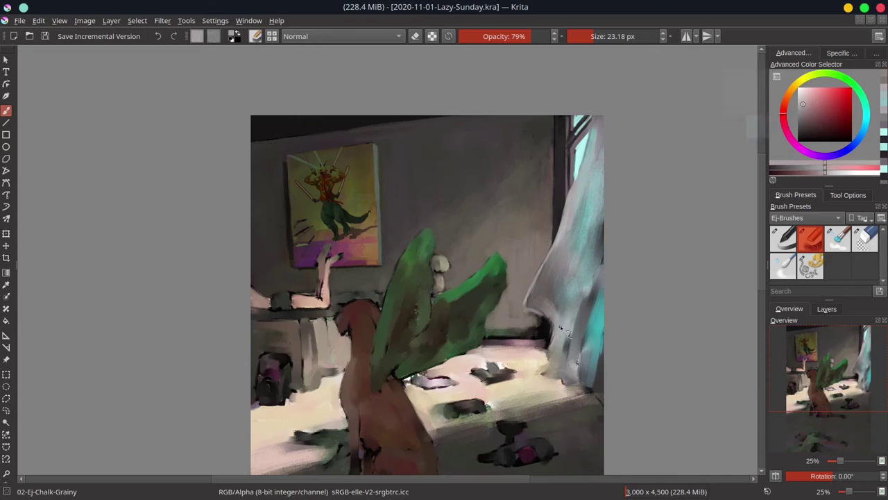
pyautogui.moveTo(578, 260); pyautogui.dragTo(559, 316)
# - Clean up the curtain's lower hem and the sunlit floor beside it with sampled colors
pyautogui.keyDown('ctrl'); pyautogui.click(549, 348); pyautogui.keyUp('ctrl')
pyautogui.moveTo(548, 362)
pyautogui.mouseDown()
pyautogui.moveTo(550, 326)
pyautogui.moveTo(553, 379)
pyautogui.mouseUp()
pyautogui.keyDown('ctrl'); pyautogui.click(522, 355); pyautogui.keyUp('ctrl')
pyautogui.keyDown('ctrl'); pyautogui.click(533, 375); pyautogui.keyUp('ctrl')
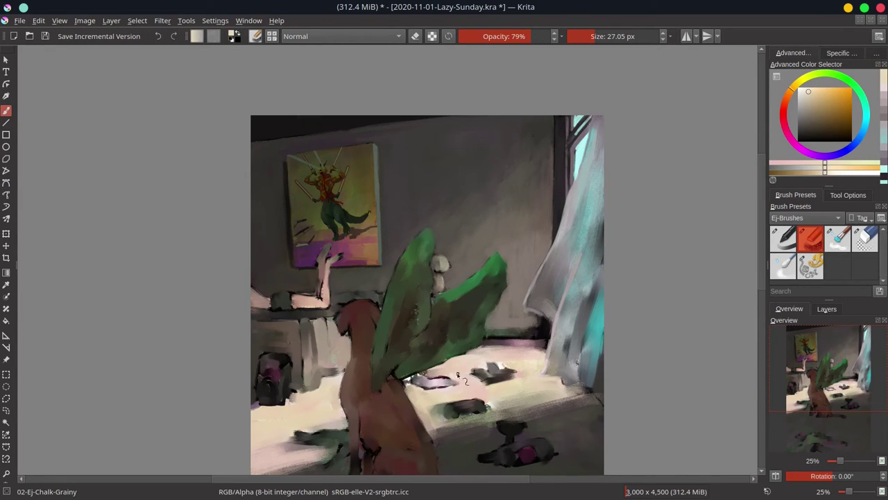
# - Clean up the dark baseboard and wall base between the wing and the curtain with sampled colors
pyautogui.keyDown('ctrl'); pyautogui.click(501, 340); pyautogui.keyUp('ctrl')
pyautogui.keyDown('ctrl'); pyautogui.click(507, 347); pyautogui.keyUp('ctrl')
pyautogui.keyDown('ctrl'); pyautogui.click(504, 343); pyautogui.keyUp('ctrl')
pyautogui.moveTo(545, 341); pyautogui.dragTo(483, 343)
pyautogui.keyDown('ctrl'); pyautogui.click(521, 324); pyautogui.keyUp('ctrl')
pyautogui.press(']')
pyautogui.moveTo(533, 321)
pyautogui.mouseDown()
pyautogui.moveTo(547, 329)
pyautogui.moveTo(505, 331)
pyautogui.moveTo(548, 332)
pyautogui.moveTo(485, 340)
pyautogui.moveTo(548, 342)
pyautogui.moveTo(542, 358)
pyautogui.mouseUp()
pyautogui.keyDown('ctrl'); pyautogui.click(504, 331); pyautogui.keyUp('ctrl')
pyautogui.keyDown('ctrl'); pyautogui.click(533, 336); pyautogui.keyUp('ctrl')
pyautogui.keyDown('ctrl'); pyautogui.click(506, 346); pyautogui.keyUp('ctrl')
pyautogui.keyDown('ctrl'); pyautogui.click(531, 355); pyautogui.keyUp('ctrl')
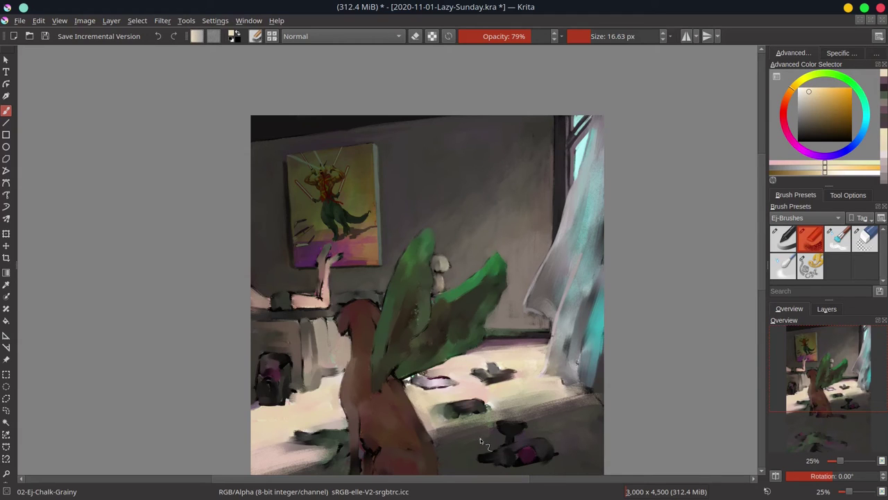
# - Refine the curtain's lower left edge and paint its lower folds with sampled light pinkish greys
pyautogui.keyDown('ctrl'); pyautogui.click(533, 317); pyautogui.keyUp('ctrl')
pyautogui.press(']')
pyautogui.moveTo(533, 317); pyautogui.dragTo(545, 370)
pyautogui.keyDown('ctrl'); pyautogui.click(568, 210); pyautogui.keyUp('ctrl')
pyautogui.keyDown('ctrl'); pyautogui.click(574, 208); pyautogui.keyUp('ctrl')
pyautogui.press(']')
pyautogui.press(']')
pyautogui.press(']')
pyautogui.moveTo(576, 315)
pyautogui.mouseDown()
pyautogui.moveTo(563, 382)
pyautogui.moveTo(582, 393)
pyautogui.mouseUp()
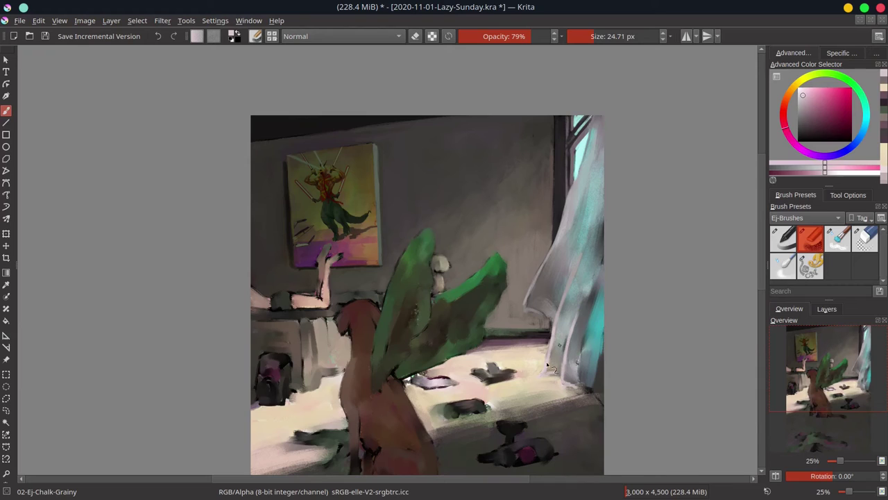
# - Define the shadow boundary along the sunlit floor's near edge below the curtain
pyautogui.keyDown('ctrl'); pyautogui.click(512, 394); pyautogui.keyUp('ctrl')
pyautogui.moveTo(494, 405); pyautogui.dragTo(514, 406)
pyautogui.moveTo(487, 409); pyautogui.dragTo(548, 396)
pyautogui.moveTo(582, 395); pyautogui.dragTo(523, 403)
pyautogui.moveTo(563, 386); pyautogui.dragTo(580, 393)
# - Paint grey and cyan folds down the right side of the curtain with sampled colors
pyautogui.keyDown('ctrl'); pyautogui.click(584, 370); pyautogui.keyUp('ctrl')
pyautogui.moveTo(580, 360); pyautogui.dragTo(591, 394)
pyautogui.keyDown('ctrl'); pyautogui.click(569, 326); pyautogui.keyUp('ctrl')
pyautogui.moveTo(592, 305); pyautogui.dragTo(586, 340)
pyautogui.keyDown('ctrl'); pyautogui.click(594, 291); pyautogui.keyUp('ctrl')
pyautogui.moveTo(597, 286)
pyautogui.mouseDown()
pyautogui.moveTo(608, 249)
pyautogui.moveTo(585, 321)
pyautogui.moveTo(600, 240)
pyautogui.mouseUp()
pyautogui.keyDown('ctrl'); pyautogui.click(593, 323); pyautogui.keyUp('ctrl')
pyautogui.keyDown('ctrl'); pyautogui.click(589, 198); pyautogui.keyUp('ctrl')
pyautogui.keyDown('ctrl'); pyautogui.click(593, 339); pyautogui.keyUp('ctrl')
pyautogui.moveTo(592, 346)
pyautogui.mouseDown()
pyautogui.moveTo(596, 305)
pyautogui.moveTo(590, 379)
pyautogui.mouseUp()
pyautogui.keyDown('ctrl'); pyautogui.click(597, 298); pyautogui.keyUp('ctrl')
# - Briefly show the sketch layer as a guide and paint bright cyan glass along the curtain's right edge
pyautogui.click(827, 310)
pyautogui.click(776, 357)
pyautogui.click(775, 357)
pyautogui.keyDown('ctrl'); pyautogui.click(581, 155); pyautogui.keyUp('ctrl')
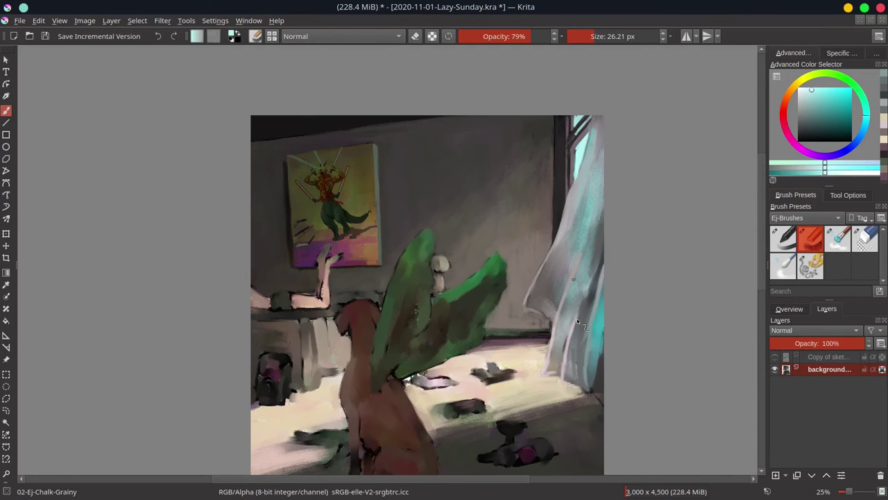
pyautogui.moveTo(598, 317); pyautogui.dragTo(593, 366)
pyautogui.moveTo(600, 306)
pyautogui.mouseDown()
pyautogui.moveTo(593, 375)
pyautogui.moveTo(608, 405)
pyautogui.mouseUp()
# - Shade the bottom of the window glass beside the curtain hem with sampled greys and cyan
pyautogui.click(790, 309)
pyautogui.keyDown('ctrl'); pyautogui.click(602, 370); pyautogui.keyUp('ctrl')
pyautogui.keyDown('ctrl'); pyautogui.click(595, 379); pyautogui.keyUp('ctrl')
pyautogui.keyDown('ctrl'); pyautogui.click(561, 222); pyautogui.keyUp('ctrl')
pyautogui.keyDown('ctrl'); pyautogui.click(602, 351); pyautogui.keyUp('ctrl')
pyautogui.press(']')
pyautogui.moveTo(600, 360); pyautogui.dragTo(595, 392)
pyautogui.keyDown('ctrl'); pyautogui.click(590, 367); pyautogui.keyUp('ctrl')
pyautogui.keyDown('ctrl'); pyautogui.click(595, 390); pyautogui.keyUp('ctrl')
pyautogui.press(']')
pyautogui.keyDown('ctrl'); pyautogui.click(597, 379); pyautogui.keyUp('ctrl')
# - Paint the window's lower corner in muted blue-grey and touch up the glass with pale cyan
pyautogui.keyDown('ctrl'); pyautogui.click(602, 366); pyautogui.keyUp('ctrl')
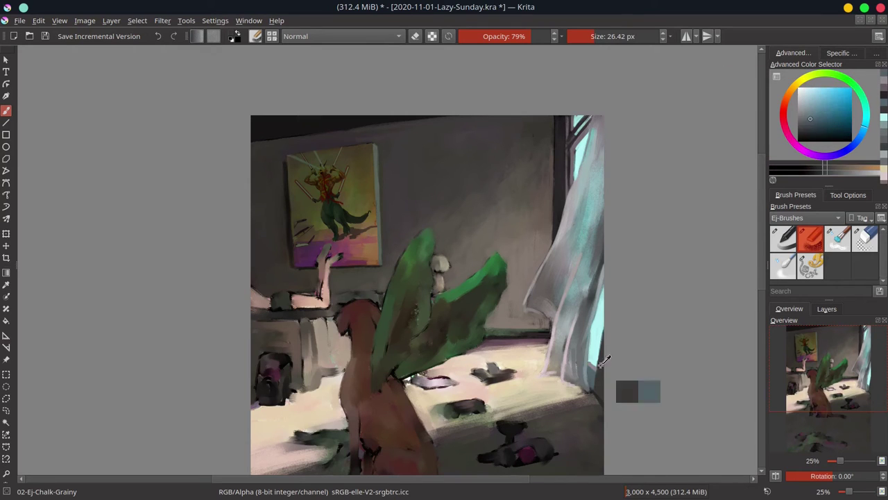
pyautogui.moveTo(602, 362); pyautogui.dragTo(600, 382)
pyautogui.keyDown('ctrl'); pyautogui.click(601, 399); pyautogui.keyUp('ctrl')
pyautogui.keyDown('ctrl'); pyautogui.click(575, 171); pyautogui.keyUp('ctrl')
pyautogui.press(']')
pyautogui.keyDown('ctrl'); pyautogui.click(582, 153); pyautogui.keyUp('ctrl')
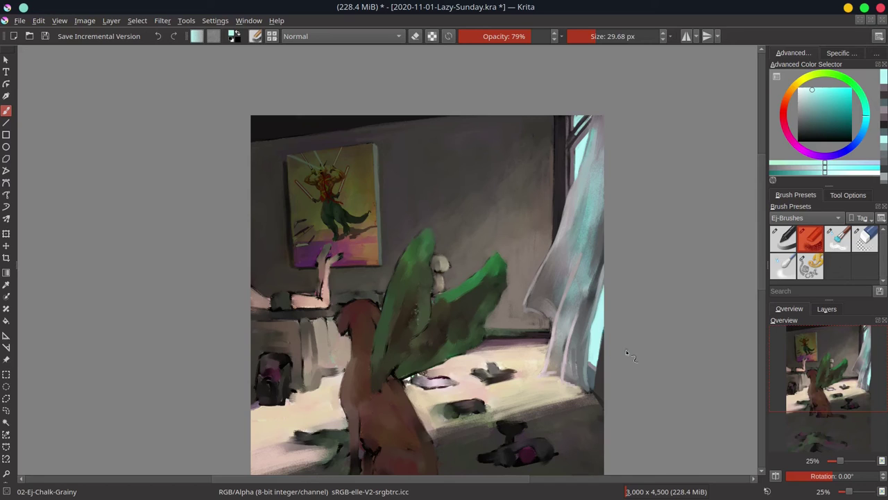
# - Highlight the curtain's flared corner and lower hem with near-white edge strokes
pyautogui.keyDown('ctrl'); pyautogui.click(580, 215); pyautogui.keyUp('ctrl')
pyautogui.click(799, 93)
pyautogui.press('[')
pyautogui.moveTo(524, 310); pyautogui.dragTo(539, 270)
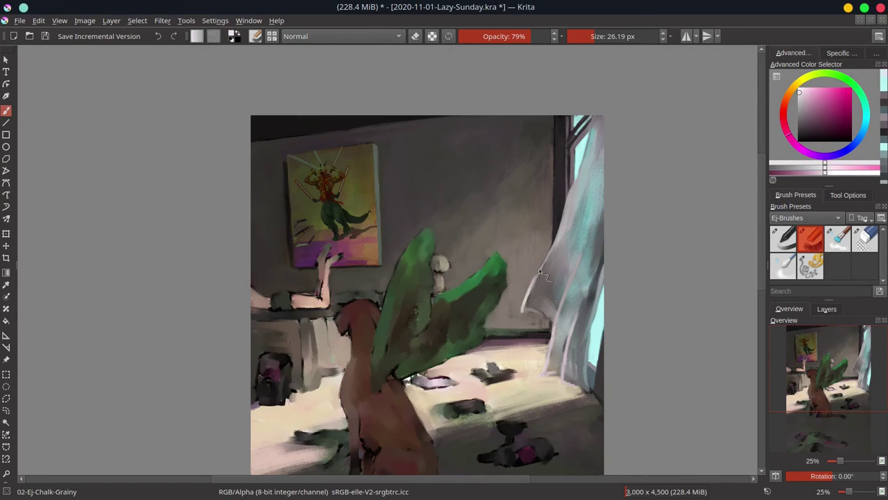
pyautogui.moveTo(552, 321); pyautogui.dragTo(551, 321)
pyautogui.moveTo(544, 373); pyautogui.dragTo(553, 348)
pyautogui.moveTo(561, 381); pyautogui.dragTo(569, 363)
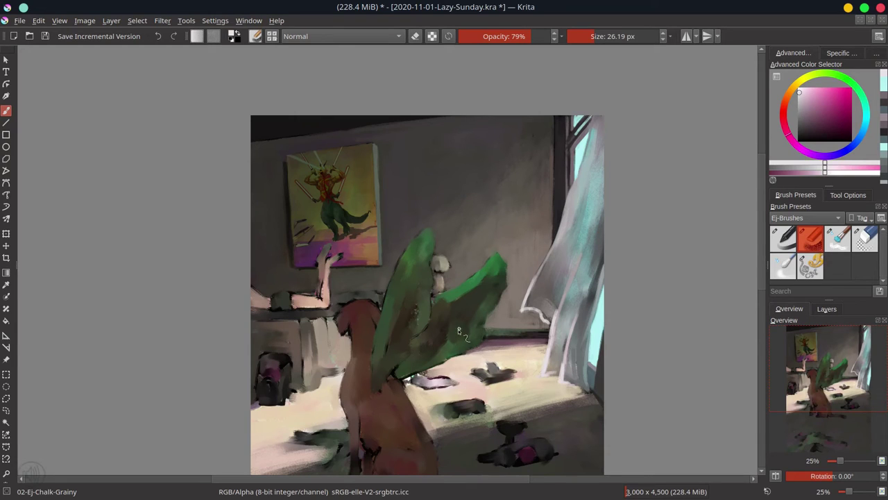
# - Reshape the papers on the sunlit floor near the wing into a flat grey shape using sampled colors
pyautogui.keyDown('ctrl'); pyautogui.click(449, 369); pyautogui.keyUp('ctrl')
pyautogui.press(']')
pyautogui.moveTo(433, 373)
pyautogui.mouseDown()
pyautogui.moveTo(412, 387)
pyautogui.moveTo(421, 379)
pyautogui.moveTo(450, 388)
pyautogui.mouseUp()
pyautogui.keyDown('ctrl'); pyautogui.click(437, 382); pyautogui.keyUp('ctrl')
pyautogui.press('[')
pyautogui.keyDown('ctrl'); pyautogui.click(515, 375); pyautogui.keyUp('ctrl')
pyautogui.keyDown('ctrl'); pyautogui.click(458, 387); pyautogui.keyUp('ctrl')
pyautogui.keyDown('ctrl'); pyautogui.click(460, 379); pyautogui.keyUp('ctrl')
pyautogui.moveTo(460, 379)
pyautogui.mouseDown()
pyautogui.moveTo(437, 390)
pyautogui.moveTo(421, 379)
pyautogui.moveTo(461, 386)
pyautogui.moveTo(449, 390)
pyautogui.mouseUp()
pyautogui.keyDown('ctrl'); pyautogui.click(447, 382); pyautogui.keyUp('ctrl')
pyautogui.keyDown('ctrl'); pyautogui.click(428, 392); pyautogui.keyUp('ctrl')
# - Add fine dark details to the floor papers with a smaller brush and clean up their edges
pyautogui.keyDown('ctrl'); pyautogui.click(398, 378); pyautogui.keyUp('ctrl')
pyautogui.press('[')
pyautogui.press('[')
pyautogui.press('[')
pyautogui.press('[')
pyautogui.press('[')
pyautogui.press('[')
pyautogui.keyDown('ctrl'); pyautogui.click(458, 388); pyautogui.keyUp('ctrl')
pyautogui.keyDown('ctrl'); pyautogui.click(444, 394); pyautogui.keyUp('ctrl')
# - Briefly show the sketch layer as a guide and paint a pale upright page on the floor object near the curtain
pyautogui.click(826, 309)
pyautogui.click(776, 356)
pyautogui.click(775, 356)
pyautogui.keyDown('ctrl'); pyautogui.click(494, 366); pyautogui.keyUp('ctrl')
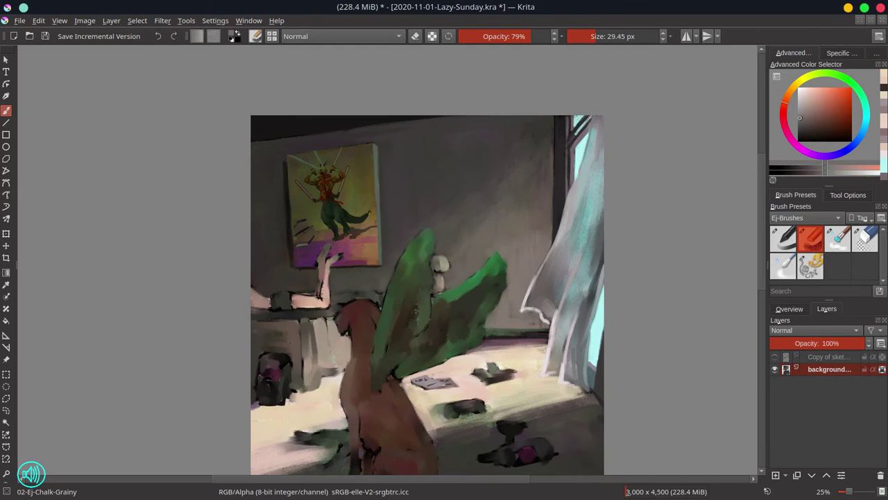
pyautogui.press('[')
pyautogui.press('[')
pyautogui.press('[')
pyautogui.click(799, 101)
pyautogui.press('[')
pyautogui.moveTo(495, 362)
pyautogui.mouseDown()
pyautogui.moveTo(512, 380)
pyautogui.moveTo(493, 379)
pyautogui.moveTo(516, 375)
pyautogui.moveTo(487, 381)
pyautogui.mouseUp()
pyautogui.click(798, 112)
# - Define the dark flat base of the floor object near the curtain and clean the sunlit floor around it
pyautogui.keyDown('ctrl'); pyautogui.click(495, 379); pyautogui.keyUp('ctrl')
pyautogui.press(']')
pyautogui.press(']')
pyautogui.keyDown('ctrl'); pyautogui.click(488, 390); pyautogui.keyUp('ctrl')
pyautogui.keyDown('ctrl'); pyautogui.click(505, 398); pyautogui.keyUp('ctrl')
pyautogui.keyDown('ctrl'); pyautogui.click(492, 380); pyautogui.keyUp('ctrl')
pyautogui.keyDown('ctrl'); pyautogui.click(512, 374); pyautogui.keyUp('ctrl')
pyautogui.keyDown('ctrl'); pyautogui.click(482, 370); pyautogui.keyUp('ctrl')
pyautogui.keyDown('ctrl'); pyautogui.click(474, 383); pyautogui.keyUp('ctrl')
pyautogui.press('[')
pyautogui.keyDown('ctrl'); pyautogui.click(492, 383); pyautogui.keyUp('ctrl')
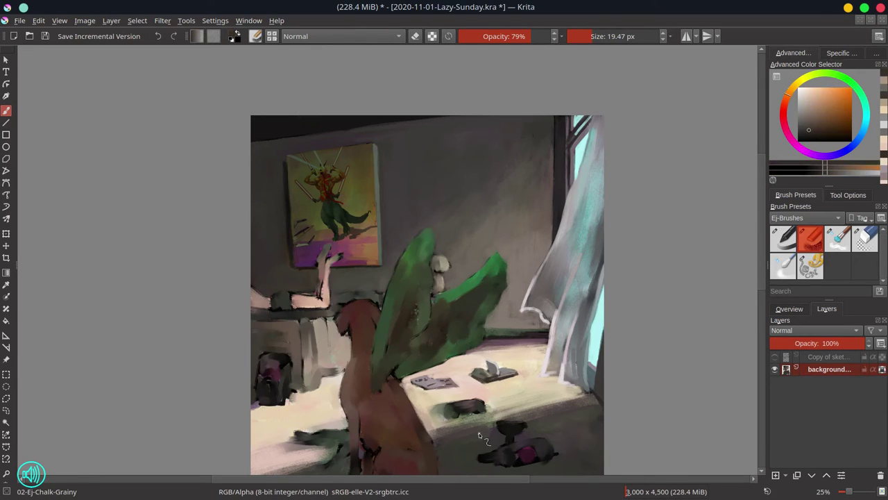
# - Briefly show the sketch layer as a guide and paint sampled wall color around the small lamp between the wings
pyautogui.click(789, 309)
pyautogui.click(827, 309)
pyautogui.click(775, 357)
pyautogui.click(775, 357)
pyautogui.press(']')
pyautogui.press(']')
pyautogui.keyDown('ctrl'); pyautogui.click(448, 249); pyautogui.keyUp('ctrl')
pyautogui.moveTo(435, 254)
pyautogui.mouseDown()
pyautogui.moveTo(450, 256)
pyautogui.moveTo(450, 268)
pyautogui.moveTo(433, 307)
pyautogui.mouseUp()
# - Sharpen the lamp's shade and stem between the wings with sampled greys, and save the painting
pyautogui.keyDown('ctrl'); pyautogui.click(441, 264); pyautogui.keyUp('ctrl')
pyautogui.keyDown('ctrl'); pyautogui.click(445, 259); pyautogui.keyUp('ctrl')
pyautogui.keyDown('ctrl'); pyautogui.click(441, 265); pyautogui.keyUp('ctrl')
pyautogui.keyDown('ctrl'); pyautogui.click(440, 263); pyautogui.keyUp('ctrl')
pyautogui.press('[')
pyautogui.keyDown('ctrl'); pyautogui.click(446, 283); pyautogui.keyUp('ctrl')
pyautogui.keyDown('ctrl'); pyautogui.click(448, 293); pyautogui.keyUp('ctrl')
pyautogui.keyDown('ctrl'); pyautogui.click(447, 278); pyautogui.keyUp('ctrl')
pyautogui.press(']')
pyautogui.press(']')
pyautogui.keyDown('ctrl'); pyautogui.click(448, 259); pyautogui.keyUp('ctrl')
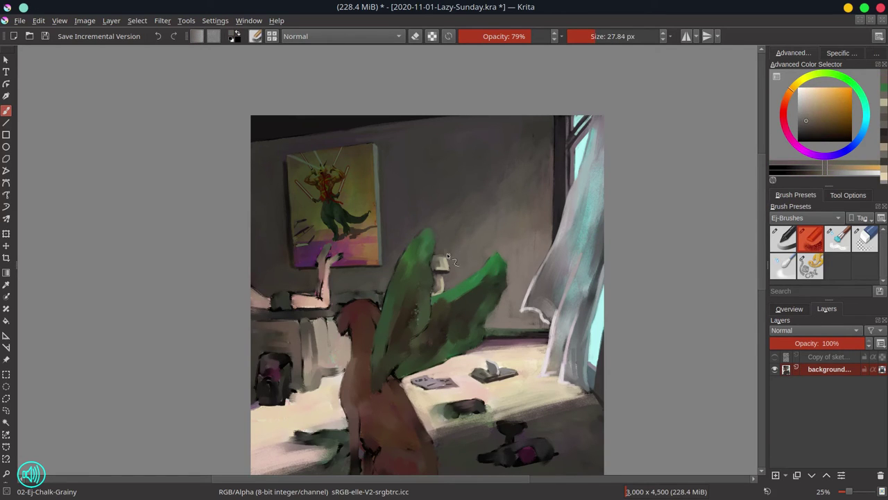
pyautogui.click(790, 309)
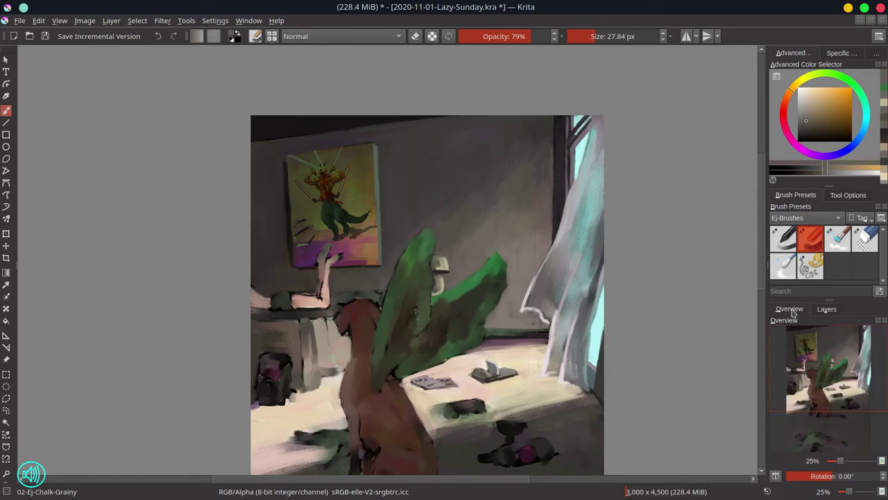
pyautogui.hotkey('ctrl', 's')
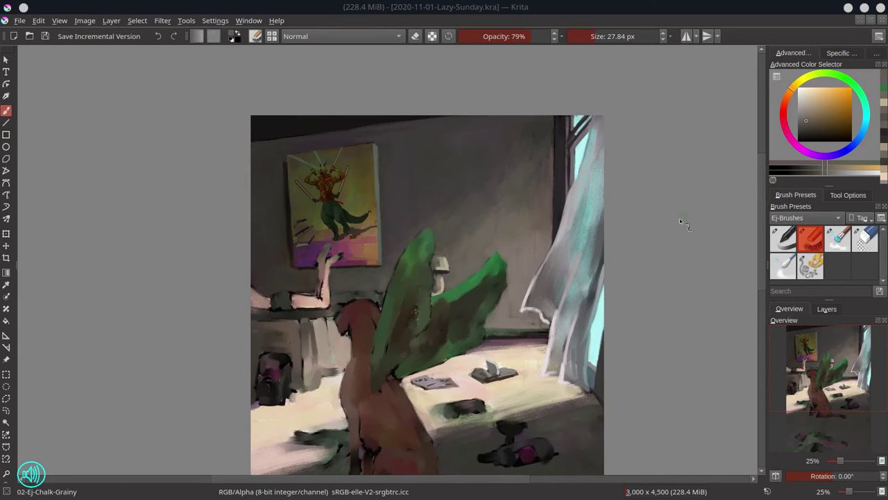
# - Check the whole composition in a horizontally mirrored view
pyautogui.scroll(-3, 680, 218)
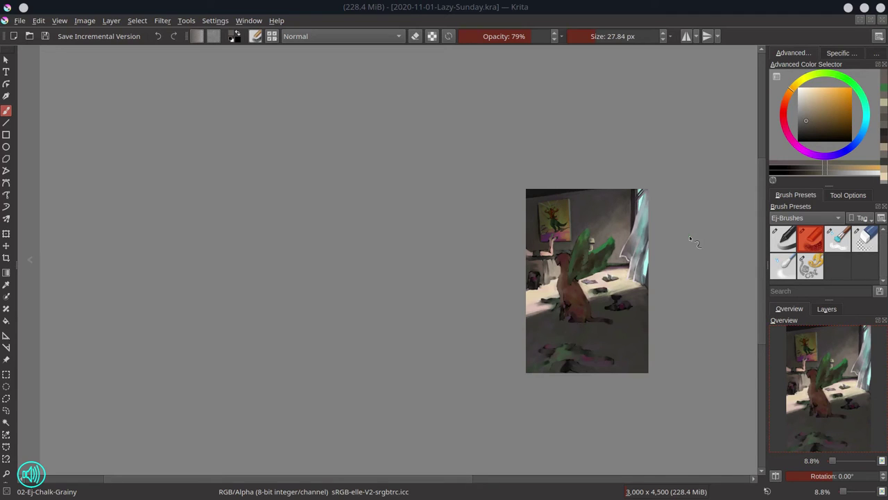
pyautogui.press('m')
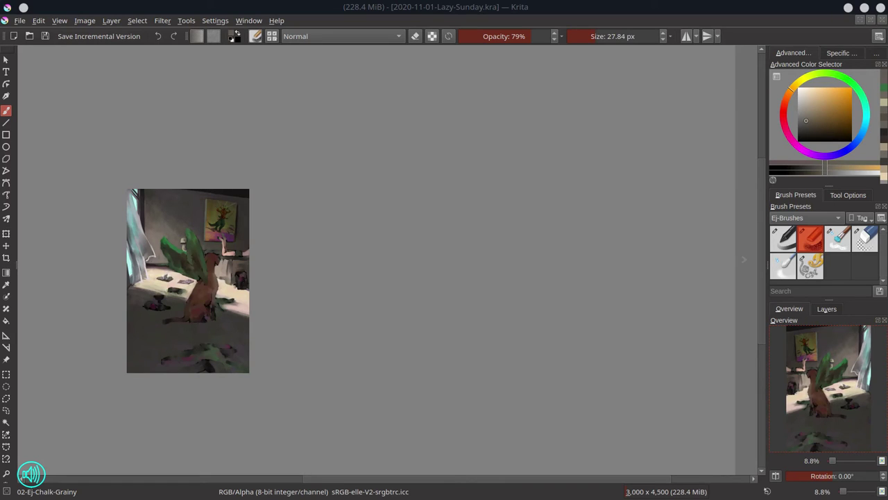
pyautogui.click(582, 4)
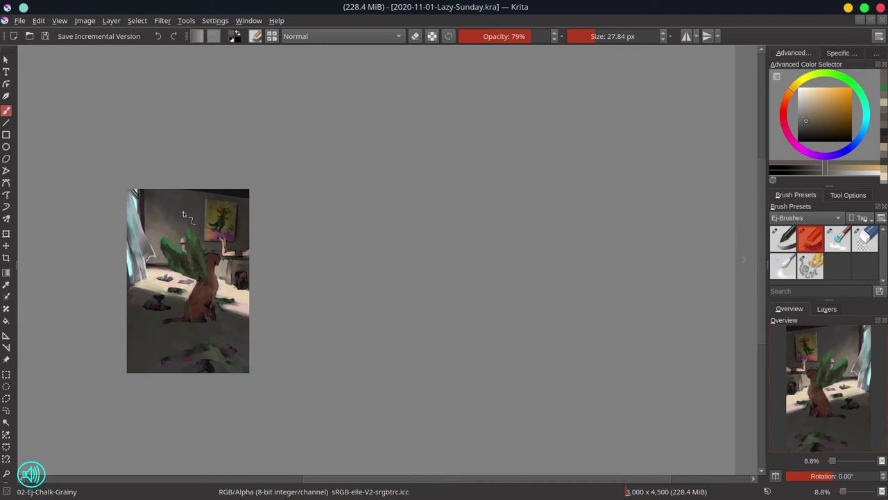
# - Refine the outline of the dog's head and ear and the dark furniture edge behind it with sampled colors
pyautogui.scroll(3, 209, 271)
pyautogui.moveTo(209, 271); pyautogui.dragTo(404, 322)
pyautogui.scroll(1, 404, 322)
pyautogui.keyDown('ctrl'); pyautogui.click(383, 243); pyautogui.keyUp('ctrl')
pyautogui.moveTo(383, 243); pyautogui.dragTo(382, 247)
pyautogui.keyDown('ctrl'); pyautogui.click(360, 225); pyautogui.keyUp('ctrl')
pyautogui.keyDown('ctrl'); pyautogui.click(358, 209); pyautogui.keyUp('ctrl')
pyautogui.keyDown('ctrl'); pyautogui.click(341, 191); pyautogui.keyUp('ctrl')
pyautogui.moveTo(346, 203)
pyautogui.mouseDown()
pyautogui.moveTo(342, 210)
pyautogui.moveTo(347, 194)
pyautogui.moveTo(390, 211)
pyautogui.moveTo(393, 201)
pyautogui.mouseUp()
pyautogui.keyDown('ctrl'); pyautogui.click(375, 196); pyautogui.keyUp('ctrl')
pyautogui.keyDown('ctrl'); pyautogui.click(381, 207); pyautogui.keyUp('ctrl')
pyautogui.keyDown('ctrl'); pyautogui.click(345, 188); pyautogui.keyUp('ctrl')
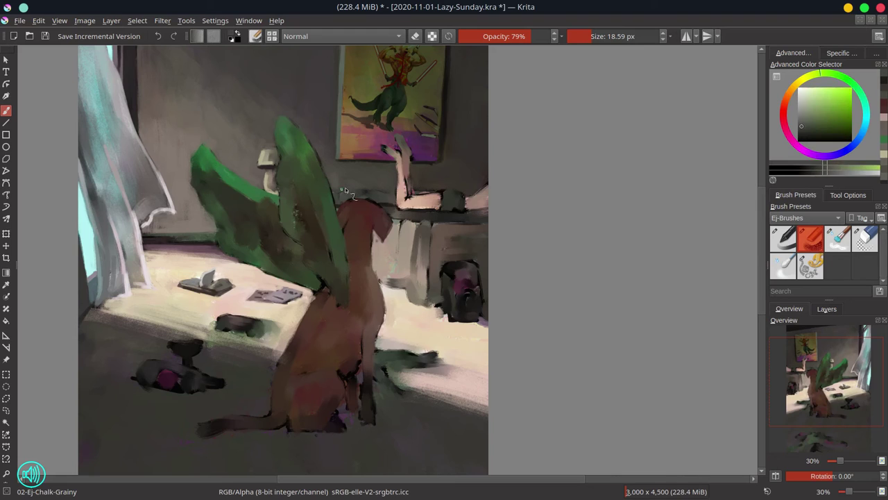
# - Touch up the lamp's stem and add bright green rim light along the window-facing edges of both wings
pyautogui.keyDown('ctrl'); pyautogui.click(271, 191); pyautogui.keyUp('ctrl')
pyautogui.moveTo(272, 182); pyautogui.dragTo(270, 191)
pyautogui.keyDown('ctrl'); pyautogui.click(197, 154); pyautogui.keyUp('ctrl')
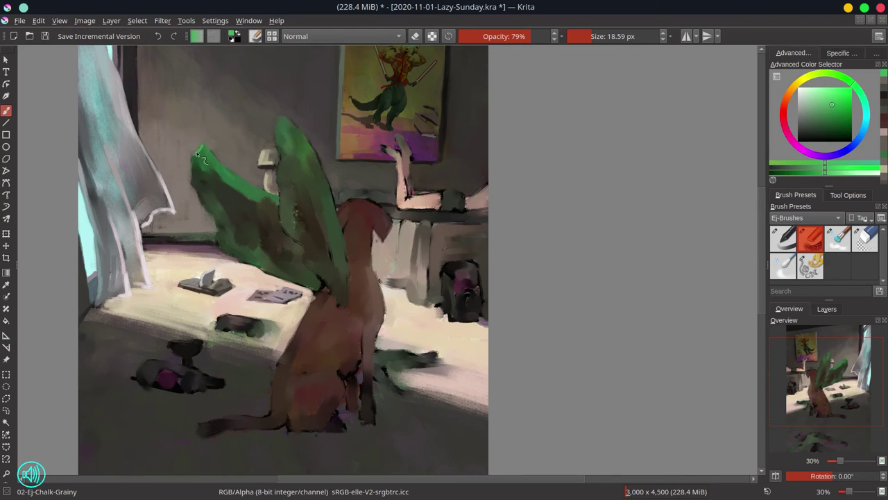
pyautogui.moveTo(201, 202); pyautogui.dragTo(242, 258)
pyautogui.moveTo(288, 239); pyautogui.dragTo(281, 114)
# - Refine the upper edge and tip of the wing nearest the window with sampled green and wall grey
pyautogui.keyDown('ctrl'); pyautogui.click(236, 195); pyautogui.keyUp('ctrl')
pyautogui.moveTo(235, 192); pyautogui.dragTo(247, 193)
pyautogui.moveTo(236, 188); pyautogui.dragTo(273, 198)
pyautogui.keyDown('ctrl'); pyautogui.click(201, 180); pyautogui.keyUp('ctrl')
pyautogui.keyDown('ctrl'); pyautogui.click(184, 170); pyautogui.keyUp('ctrl')
pyautogui.moveTo(201, 181); pyautogui.dragTo(188, 160)
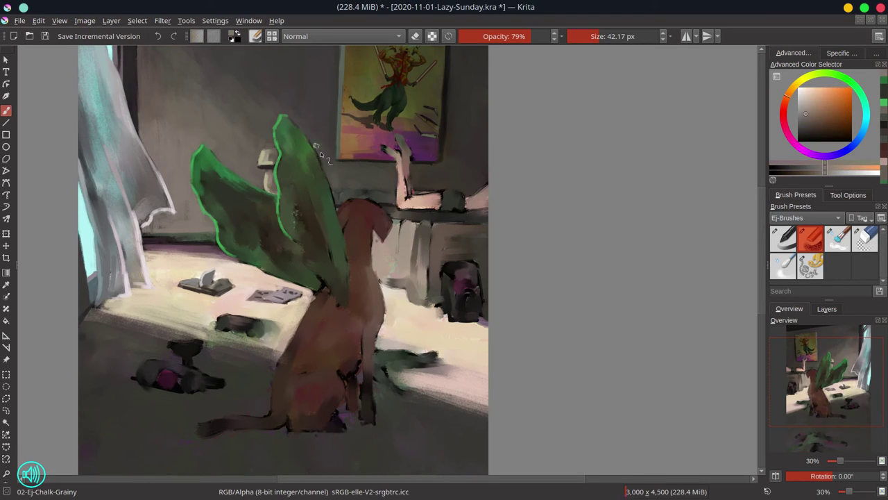
# - Refine the wall-facing edge of the wing nearest the poster with sampled wall grey and wing green
pyautogui.keyDown('ctrl'); pyautogui.click(303, 146); pyautogui.keyUp('ctrl')
pyautogui.moveTo(306, 123)
pyautogui.mouseDown()
pyautogui.moveTo(338, 209)
pyautogui.moveTo(366, 214)
pyautogui.mouseUp()
pyautogui.keyDown('ctrl'); pyautogui.click(323, 164); pyautogui.keyUp('ctrl')
pyautogui.keyDown('ctrl'); pyautogui.click(315, 152); pyautogui.keyUp('ctrl')
pyautogui.keyDown('ctrl'); pyautogui.click(340, 194); pyautogui.keyUp('ctrl')
pyautogui.keyDown('ctrl'); pyautogui.click(375, 214); pyautogui.keyUp('ctrl')
# - Touch up the bedding behind the dog's head with small grey and near-black strokes
pyautogui.moveTo(336, 195); pyautogui.dragTo(344, 190)
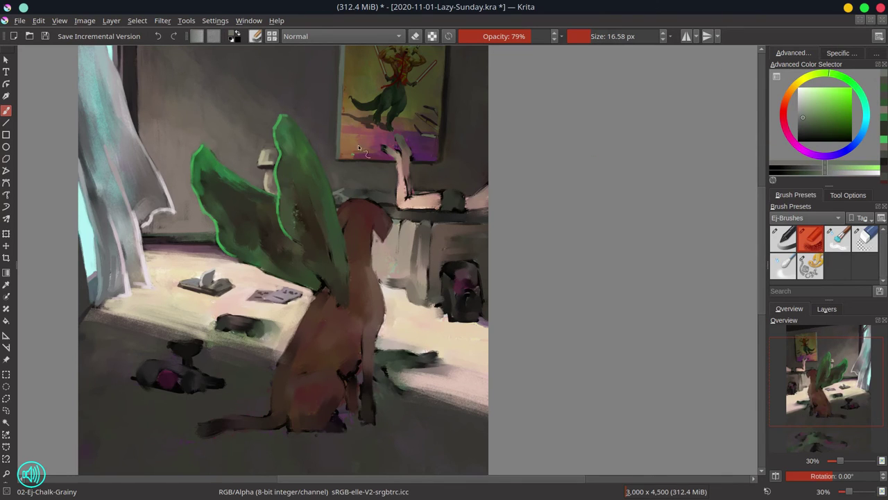
pyautogui.click(842, 53)
pyautogui.click(806, 56)
pyautogui.click(798, 140)
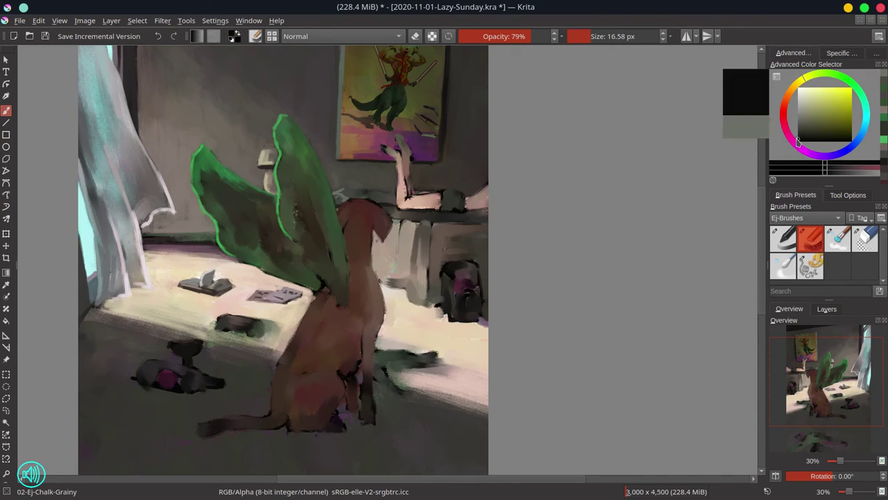
pyautogui.moveTo(335, 198); pyautogui.dragTo(338, 199)
# - Extend the bright green rim light down both wings to their base and smooth the olive-brown shading inside the wings
pyautogui.keyDown('ctrl'); pyautogui.click(305, 210); pyautogui.keyUp('ctrl')
pyautogui.keyDown('ctrl'); pyautogui.click(312, 232); pyautogui.keyUp('ctrl')
pyautogui.moveTo(304, 234)
pyautogui.mouseDown()
pyautogui.moveTo(310, 252)
pyautogui.moveTo(298, 242)
pyautogui.moveTo(320, 286)
pyautogui.mouseUp()
pyautogui.keyDown('ctrl'); pyautogui.click(283, 118); pyautogui.keyUp('ctrl')
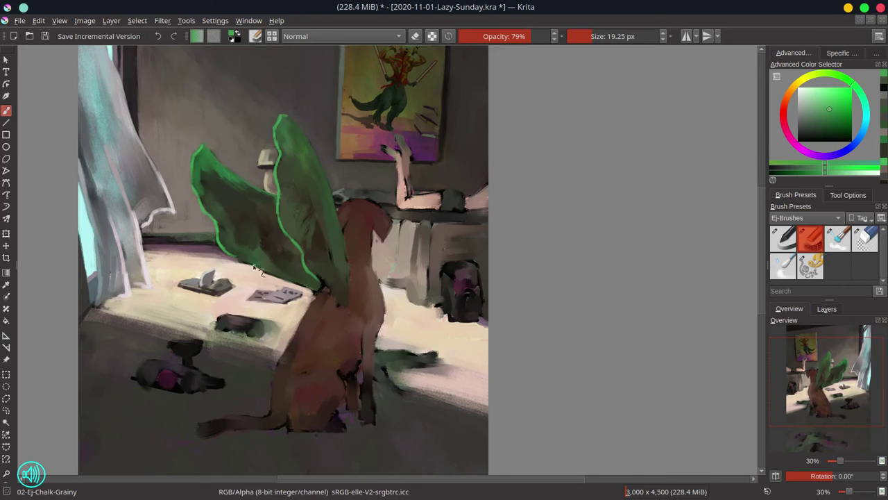
pyautogui.keyDown('ctrl'); pyautogui.click(308, 316); pyautogui.keyUp('ctrl')
pyautogui.keyDown('ctrl'); pyautogui.click(320, 295); pyautogui.keyUp('ctrl')
pyautogui.keyDown('ctrl'); pyautogui.click(324, 251); pyautogui.keyUp('ctrl')
pyautogui.moveTo(330, 237); pyautogui.dragTo(340, 287)
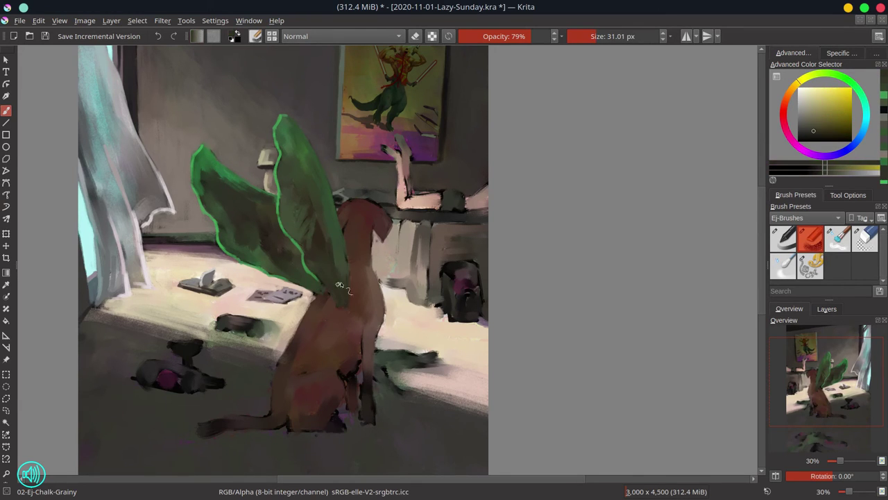
# - Refine the wing's boundary against the dog's neck and paint the grey bedding fold behind its head
pyautogui.keyDown('ctrl'); pyautogui.click(352, 247); pyautogui.keyUp('ctrl')
pyautogui.moveTo(350, 250); pyautogui.dragTo(359, 278)
pyautogui.keyDown('ctrl'); pyautogui.click(340, 194); pyautogui.keyUp('ctrl')
pyautogui.moveTo(336, 193)
pyautogui.mouseDown()
pyautogui.moveTo(382, 196)
pyautogui.moveTo(375, 225)
pyautogui.moveTo(354, 220)
pyautogui.moveTo(345, 231)
pyautogui.moveTo(359, 200)
pyautogui.mouseUp()
# - Refine the dog's head, ear and throat with sampled browns and the pale sheet color behind them
pyautogui.keyDown('ctrl'); pyautogui.click(388, 206); pyautogui.keyUp('ctrl')
pyautogui.keyDown('ctrl'); pyautogui.click(386, 210); pyautogui.keyUp('ctrl')
pyautogui.keyDown('ctrl'); pyautogui.click(349, 229); pyautogui.keyUp('ctrl')
pyautogui.click(817, 120)
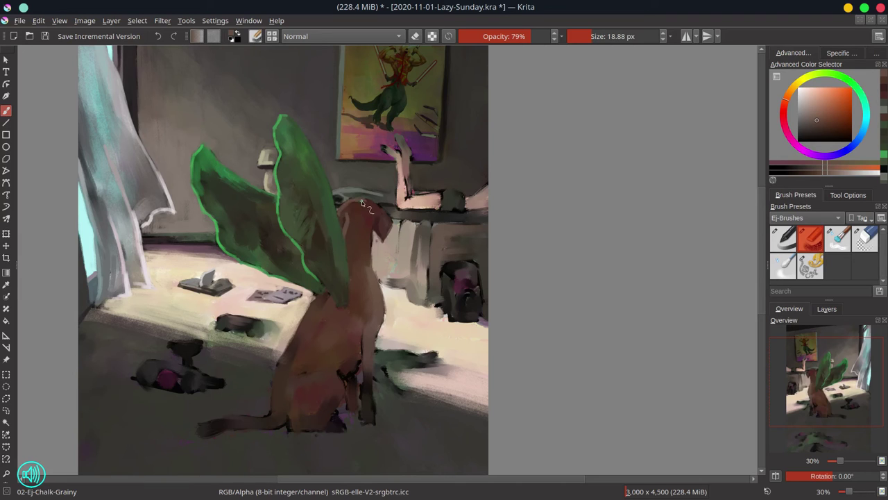
pyautogui.keyDown('ctrl'); pyautogui.click(327, 390); pyautogui.keyUp('ctrl')
pyautogui.keyDown('ctrl'); pyautogui.click(375, 236); pyautogui.keyUp('ctrl')
pyautogui.moveTo(373, 233); pyautogui.dragTo(374, 242)
pyautogui.keyDown('ctrl'); pyautogui.click(380, 244); pyautogui.keyUp('ctrl')
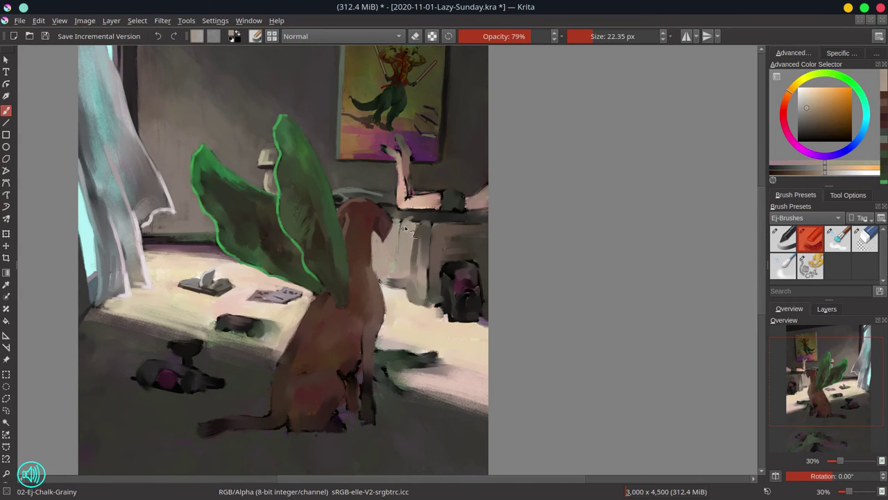
# - Clean up the dark upper edge of the bed beneath the reclining figure's legs
pyautogui.keyDown('ctrl'); pyautogui.click(417, 195); pyautogui.keyUp('ctrl')
pyautogui.keyDown('ctrl'); pyautogui.click(410, 215); pyautogui.keyUp('ctrl')
pyautogui.moveTo(408, 213)
pyautogui.mouseDown()
pyautogui.moveTo(397, 211)
pyautogui.moveTo(479, 219)
pyautogui.mouseUp()
pyautogui.keyDown('ctrl'); pyautogui.click(460, 215); pyautogui.keyUp('ctrl')
pyautogui.keyDown('ctrl'); pyautogui.click(442, 212); pyautogui.keyUp('ctrl')
pyautogui.keyDown('ctrl'); pyautogui.click(403, 222); pyautogui.keyUp('ctrl')
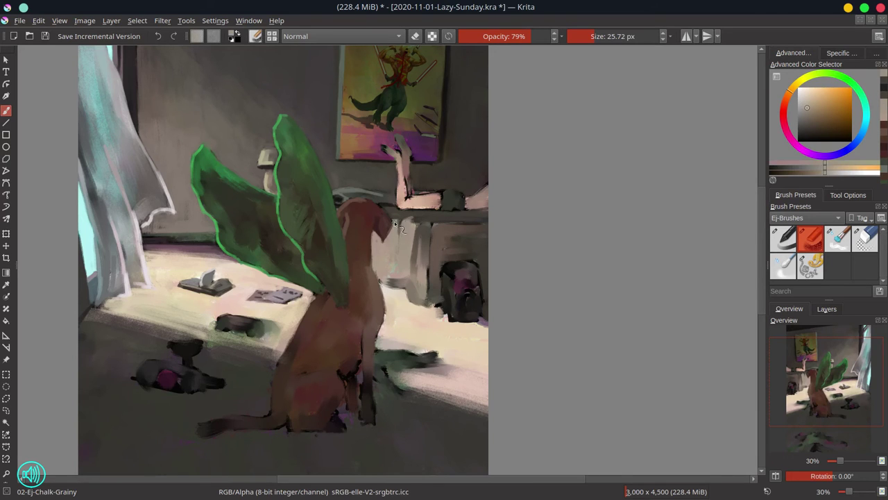
# - Paint vertical light and dark folds in the bed sheet beside the dog and tidy its hem against the floor
pyautogui.keyDown('ctrl'); pyautogui.click(422, 275); pyautogui.keyUp('ctrl')
pyautogui.moveTo(420, 263); pyautogui.dragTo(424, 264)
pyautogui.moveTo(423, 226); pyautogui.dragTo(421, 260)
pyautogui.moveTo(429, 219)
pyautogui.mouseDown()
pyautogui.moveTo(396, 269)
pyautogui.moveTo(379, 280)
pyautogui.moveTo(392, 277)
pyautogui.moveTo(401, 300)
pyautogui.mouseUp()
pyautogui.keyDown('ctrl'); pyautogui.click(425, 223); pyautogui.keyUp('ctrl')
pyautogui.keyDown('ctrl'); pyautogui.click(416, 223); pyautogui.keyUp('ctrl')
pyautogui.keyDown('ctrl'); pyautogui.click(406, 258); pyautogui.keyUp('ctrl')
pyautogui.keyDown('ctrl'); pyautogui.click(398, 269); pyautogui.keyUp('ctrl')
pyautogui.keyDown('ctrl'); pyautogui.click(398, 300); pyautogui.keyUp('ctrl')
pyautogui.moveTo(397, 298); pyautogui.dragTo(390, 302)
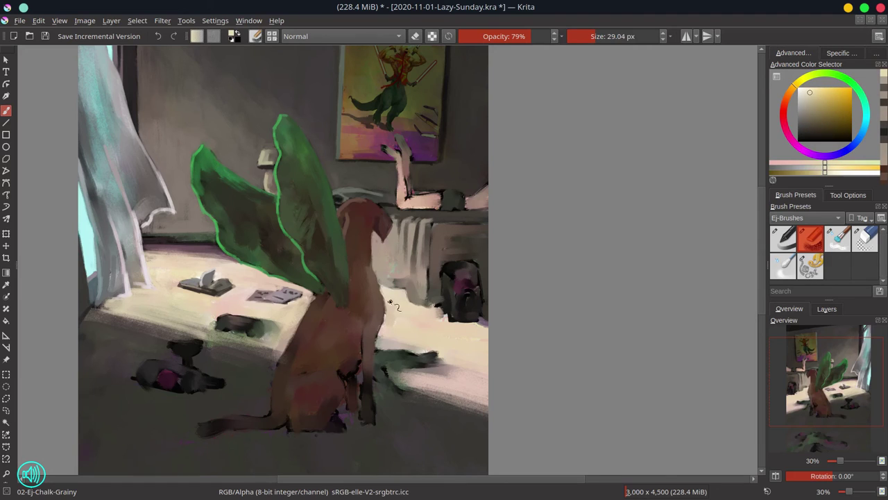
# - Define the bed sheet's lower edge between the dog and the backpack with sampled sheet and floor colors
pyautogui.keyDown('ctrl'); pyautogui.click(175, 239); pyautogui.keyUp('ctrl')
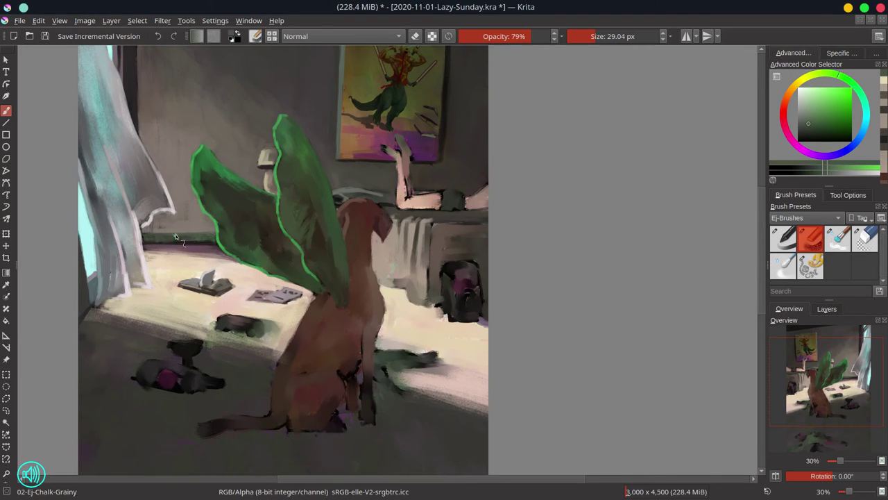
pyautogui.keyDown('ctrl'); pyautogui.click(144, 244); pyautogui.keyUp('ctrl')
pyautogui.moveTo(386, 287); pyautogui.dragTo(425, 304)
pyautogui.keyDown('ctrl'); pyautogui.click(419, 224); pyautogui.keyUp('ctrl')
pyautogui.moveTo(394, 257)
pyautogui.mouseDown()
pyautogui.moveTo(403, 256)
pyautogui.moveTo(415, 303)
pyautogui.moveTo(446, 324)
pyautogui.mouseUp()
pyautogui.keyDown('ctrl'); pyautogui.click(425, 292); pyautogui.keyUp('ctrl')
pyautogui.keyDown('ctrl'); pyautogui.click(444, 300); pyautogui.keyUp('ctrl')
pyautogui.keyDown('ctrl'); pyautogui.click(438, 322); pyautogui.keyUp('ctrl')
pyautogui.keyDown('ctrl'); pyautogui.click(399, 273); pyautogui.keyUp('ctrl')
# - Sharpen the hanging sheet's folds down to the hem with sampled dark and light greys
pyautogui.moveTo(398, 277)
pyautogui.mouseDown()
pyautogui.moveTo(406, 281)
pyautogui.moveTo(392, 285)
pyautogui.moveTo(418, 305)
pyautogui.mouseUp()
pyautogui.keyDown('ctrl'); pyautogui.click(405, 279); pyautogui.keyUp('ctrl')
pyautogui.keyDown('ctrl'); pyautogui.click(408, 270); pyautogui.keyUp('ctrl')
pyautogui.keyDown('ctrl'); pyautogui.click(418, 277); pyautogui.keyUp('ctrl')
pyautogui.keyDown('ctrl'); pyautogui.click(434, 267); pyautogui.keyUp('ctrl')
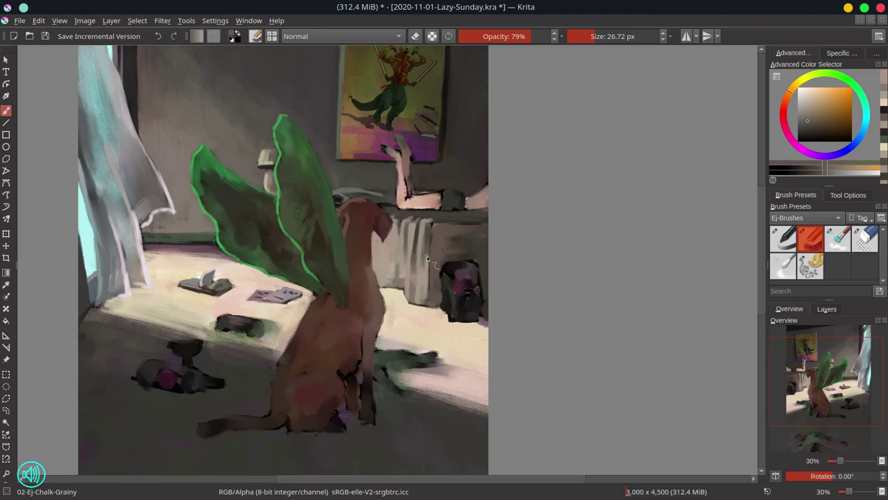
pyautogui.moveTo(432, 254); pyautogui.dragTo(426, 294)
pyautogui.keyDown('ctrl'); pyautogui.click(431, 231); pyautogui.keyUp('ctrl')
pyautogui.moveTo(431, 233); pyautogui.dragTo(426, 306)
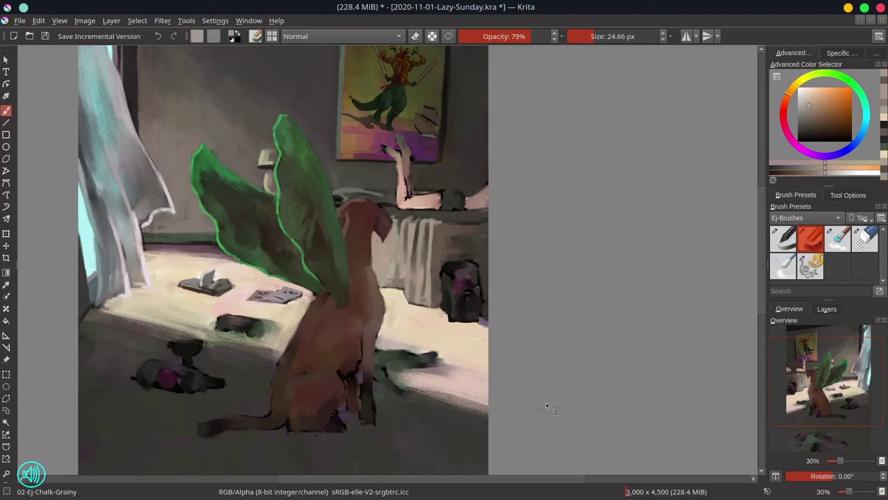
# - Add soft fold strokes to the shaded bed sheet above the backpack and start lightening the backpack's side
pyautogui.keyDown('ctrl'); pyautogui.click(442, 229); pyautogui.keyUp('ctrl')
pyautogui.moveTo(443, 223)
pyautogui.mouseDown()
pyautogui.moveTo(456, 222)
pyautogui.moveTo(460, 251)
pyautogui.moveTo(475, 254)
pyautogui.mouseUp()
pyautogui.keyDown('ctrl'); pyautogui.click(455, 235); pyautogui.keyUp('ctrl')
pyautogui.keyDown('ctrl'); pyautogui.click(464, 233); pyautogui.keyUp('ctrl')
pyautogui.keyDown('ctrl'); pyautogui.click(451, 297); pyautogui.keyUp('ctrl')
pyautogui.moveTo(449, 300)
pyautogui.mouseDown()
pyautogui.moveTo(451, 319)
pyautogui.moveTo(461, 317)
pyautogui.mouseUp()
pyautogui.click(807, 112)
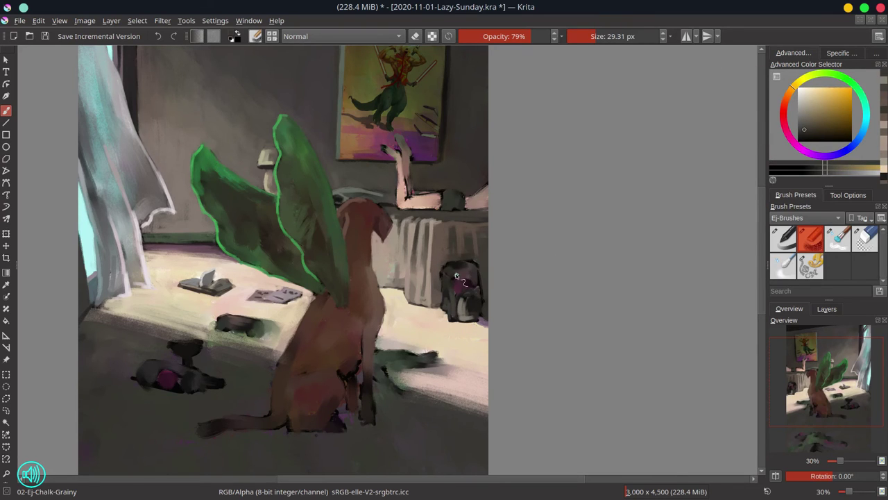
# - Model the backpack's top, front pocket and window-facing side with grey and muted purple strokes
pyautogui.keyDown('ctrl'); pyautogui.click(456, 284); pyautogui.keyUp('ctrl')
pyautogui.keyDown('ctrl'); pyautogui.click(464, 283); pyautogui.keyUp('ctrl')
pyautogui.click(811, 116)
pyautogui.moveTo(461, 281)
pyautogui.mouseDown()
pyautogui.moveTo(450, 312)
pyautogui.moveTo(480, 310)
pyautogui.moveTo(444, 271)
pyautogui.moveTo(471, 262)
pyautogui.mouseUp()
pyautogui.keyDown('ctrl'); pyautogui.click(474, 276); pyautogui.keyUp('ctrl')
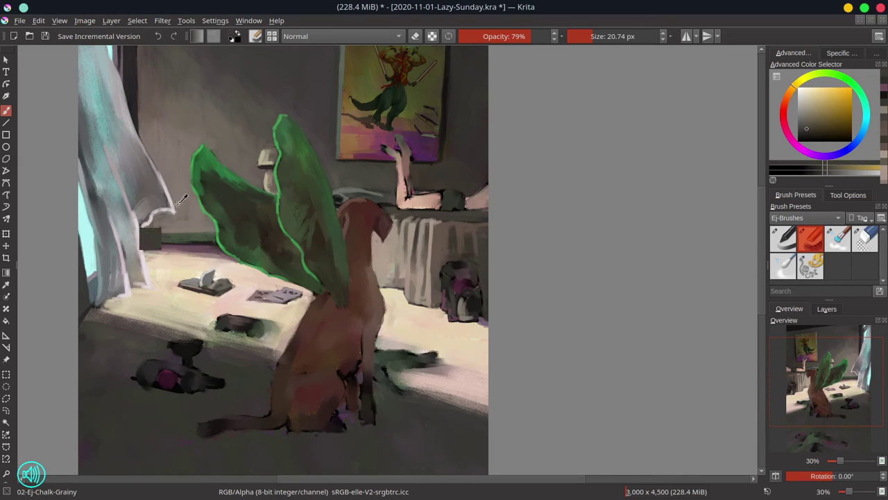
pyautogui.keyDown('ctrl'); pyautogui.click(488, 313); pyautogui.keyUp('ctrl')
pyautogui.keyDown('ctrl'); pyautogui.click(450, 318); pyautogui.keyUp('ctrl')
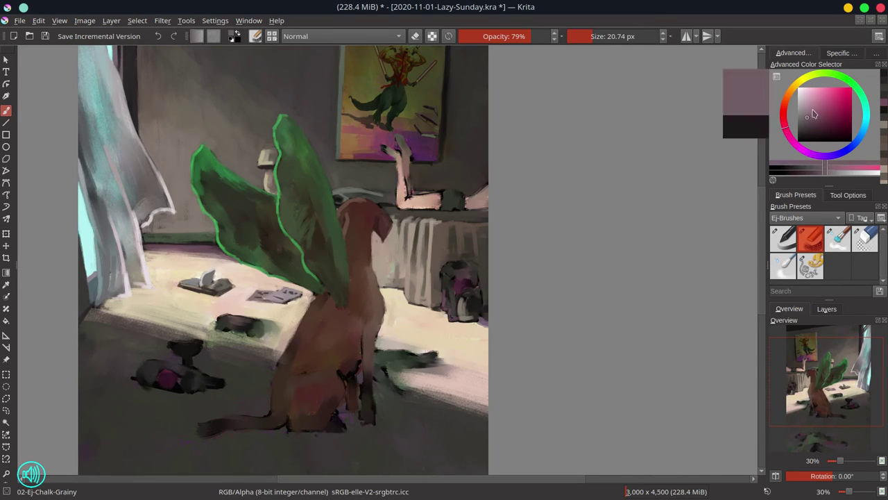
pyautogui.hotkey('alt', 'shift', 'd')
pyautogui.moveTo(451, 317)
pyautogui.mouseDown()
pyautogui.moveTo(458, 313)
pyautogui.moveTo(446, 276)
pyautogui.mouseUp()
pyautogui.click(349, 38)
pyautogui.click(345, 74)
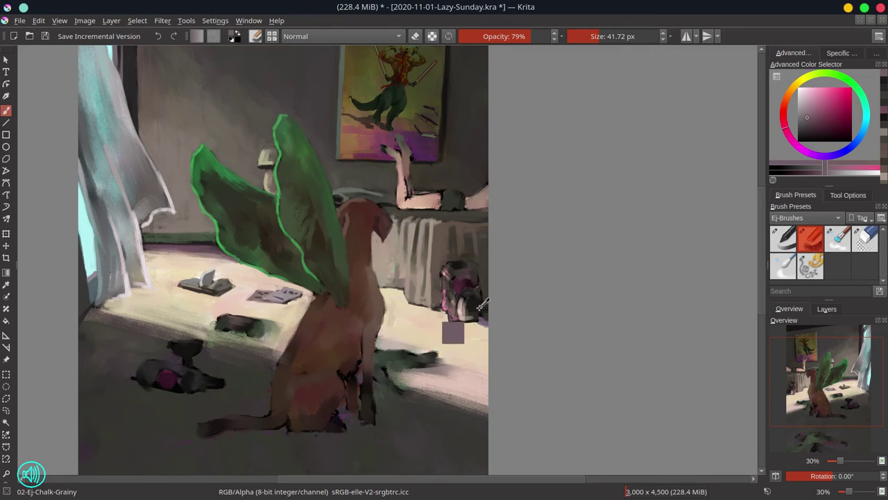
# - Refine the backpack's far edge and lower pocket with sampled colors and a smaller brush
pyautogui.keyDown('ctrl'); pyautogui.click(479, 308); pyautogui.keyUp('ctrl')
pyautogui.press('[')
pyautogui.moveTo(481, 299); pyautogui.dragTo(483, 309)
pyautogui.press('[')
pyautogui.press('[')
pyautogui.press('[')
pyautogui.keyDown('ctrl'); pyautogui.click(467, 301); pyautogui.keyUp('ctrl')
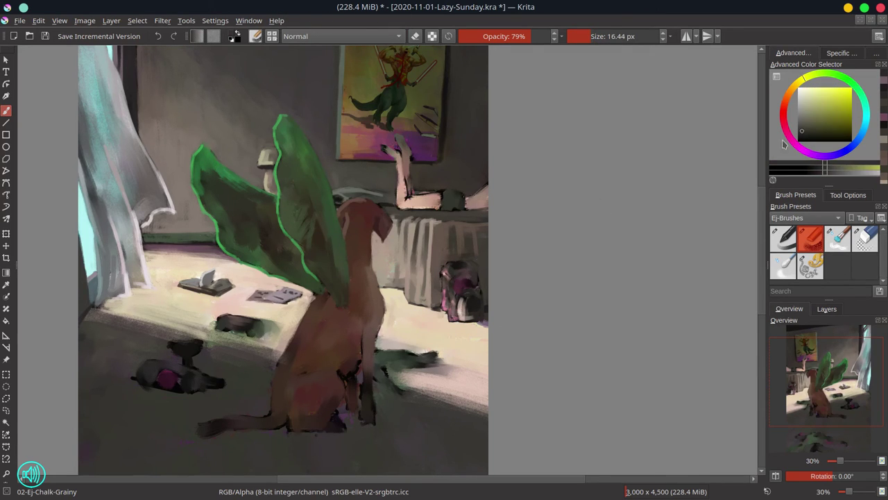
# - Define the backpack's outline with dark strokes and add a purple-pink strap trailing onto the floor
pyautogui.click(803, 136)
pyautogui.keyDown('ctrl'); pyautogui.click(447, 289); pyautogui.keyUp('ctrl')
pyautogui.moveTo(455, 266)
pyautogui.mouseDown()
pyautogui.moveTo(478, 275)
pyautogui.moveTo(454, 223)
pyautogui.moveTo(465, 265)
pyautogui.moveTo(476, 268)
pyautogui.moveTo(438, 271)
pyautogui.moveTo(411, 394)
pyautogui.moveTo(455, 297)
pyautogui.moveTo(431, 316)
pyautogui.moveTo(448, 319)
pyautogui.moveTo(444, 336)
pyautogui.moveTo(418, 320)
pyautogui.moveTo(448, 316)
pyautogui.mouseUp()
pyautogui.keyDown('ctrl'); pyautogui.click(467, 263); pyautogui.keyUp('ctrl')
pyautogui.keyDown('ctrl'); pyautogui.click(438, 268); pyautogui.keyUp('ctrl')
pyautogui.keyDown('ctrl'); pyautogui.click(454, 296); pyautogui.keyUp('ctrl')
pyautogui.press(']')
pyautogui.keyDown('ctrl'); pyautogui.click(445, 302); pyautogui.keyUp('ctrl')
pyautogui.press('[')
# - Clean the contours of the reclining figure's raised lower leg with sampled wall and skin colors
pyautogui.keyDown('ctrl'); pyautogui.click(408, 165); pyautogui.keyUp('ctrl')
pyautogui.moveTo(400, 174)
pyautogui.keyDown('shift'); pyautogui.mouseDown()
pyautogui.moveTo(408, 173)
pyautogui.moveTo(403, 206)
pyautogui.moveTo(429, 208)
pyautogui.moveTo(404, 213)
pyautogui.moveTo(376, 186)
pyautogui.moveTo(386, 197)
pyautogui.moveTo(419, 192)
pyautogui.mouseUp(); pyautogui.keyUp('shift')
pyautogui.keyDown('ctrl'); pyautogui.click(393, 202); pyautogui.keyUp('ctrl')
pyautogui.keyDown('ctrl'); pyautogui.click(375, 193); pyautogui.keyUp('ctrl')
pyautogui.keyDown('ctrl'); pyautogui.click(415, 184); pyautogui.keyUp('ctrl')
pyautogui.keyDown('ctrl'); pyautogui.click(390, 182); pyautogui.keyUp('ctrl')
pyautogui.moveTo(393, 184); pyautogui.dragTo(396, 197)
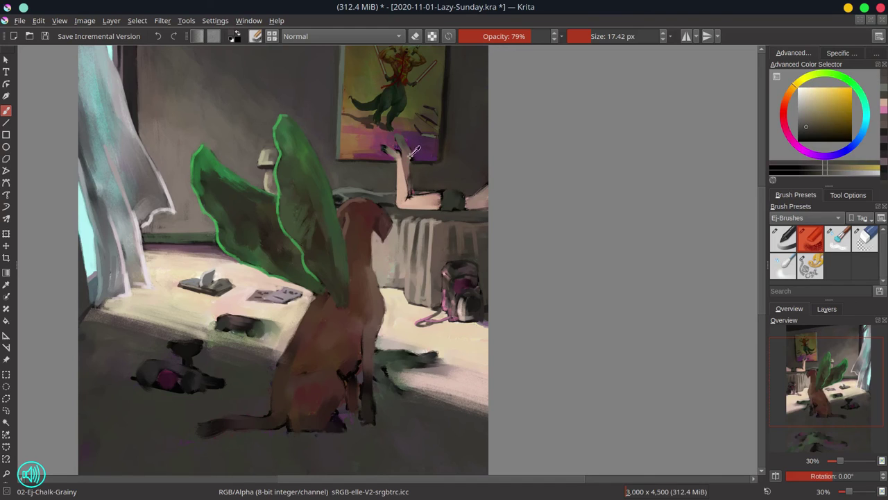
# - Refine the raised feet and ankle in front of the poster with sampled skin and purple tones
pyautogui.keyDown('ctrl'); pyautogui.click(402, 147); pyautogui.keyUp('ctrl')
pyautogui.moveTo(401, 143)
pyautogui.keyDown('shift'); pyautogui.mouseDown()
pyautogui.moveTo(415, 160)
pyautogui.moveTo(408, 177)
pyautogui.mouseUp(); pyautogui.keyUp('shift')
pyautogui.keyDown('ctrl'); pyautogui.click(420, 151); pyautogui.keyUp('ctrl')
pyautogui.keyDown('ctrl'); pyautogui.click(420, 172); pyautogui.keyUp('ctrl')
pyautogui.keyDown('ctrl'); pyautogui.click(406, 154); pyautogui.keyUp('ctrl')
pyautogui.keyDown('ctrl'); pyautogui.click(413, 183); pyautogui.keyUp('ctrl')
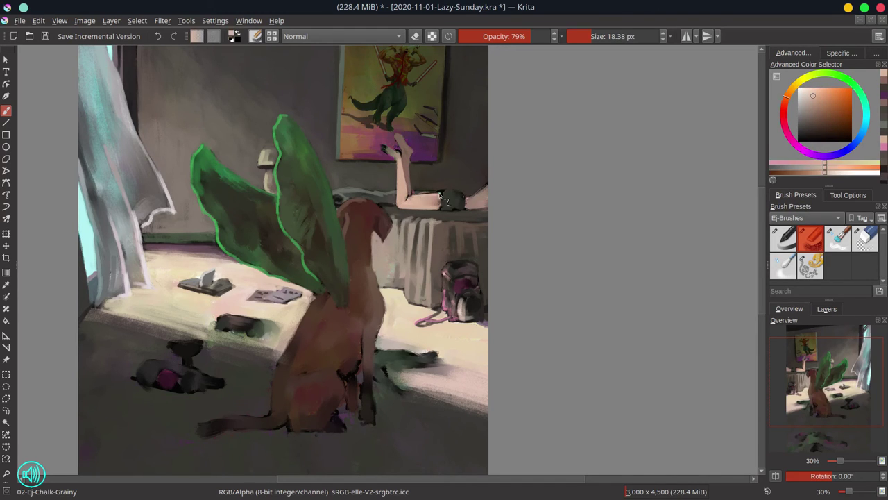
# - Smooth the reclining figure's thigh and waist with sampled skin tones and save the painting
pyautogui.keyDown('ctrl'); pyautogui.click(417, 191); pyautogui.keyUp('ctrl')
pyautogui.keyDown('ctrl'); pyautogui.click(423, 193); pyautogui.keyUp('ctrl')
pyautogui.keyDown('ctrl'); pyautogui.click(466, 200); pyautogui.keyUp('ctrl')
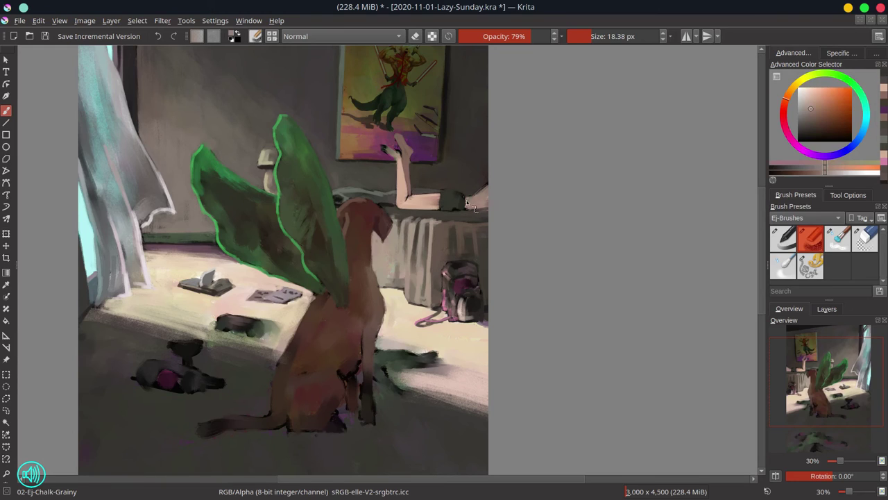
pyautogui.keyDown('ctrl'); pyautogui.click(465, 206); pyautogui.keyUp('ctrl')
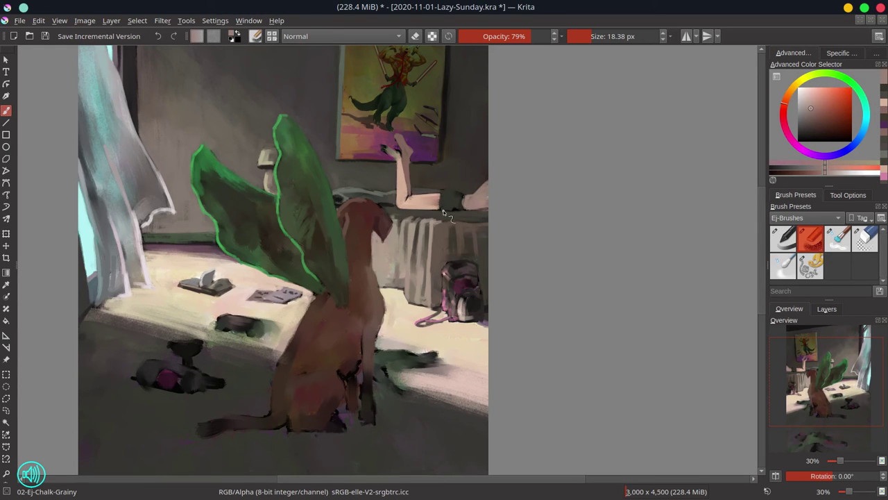
pyautogui.hotkey('ctrl', 's')
# - Add a pale rim light to the back of the dog's head and refine the edge of its back
pyautogui.keyDown('ctrl'); pyautogui.click(343, 205); pyautogui.keyUp('ctrl')
pyautogui.click(809, 106)
pyautogui.moveTo(336, 210)
pyautogui.mouseDown()
pyautogui.moveTo(365, 199)
pyautogui.moveTo(345, 227)
pyautogui.mouseUp()
pyautogui.keyDown('ctrl'); pyautogui.click(312, 300); pyautogui.keyUp('ctrl')
pyautogui.moveTo(299, 328); pyautogui.dragTo(279, 361)
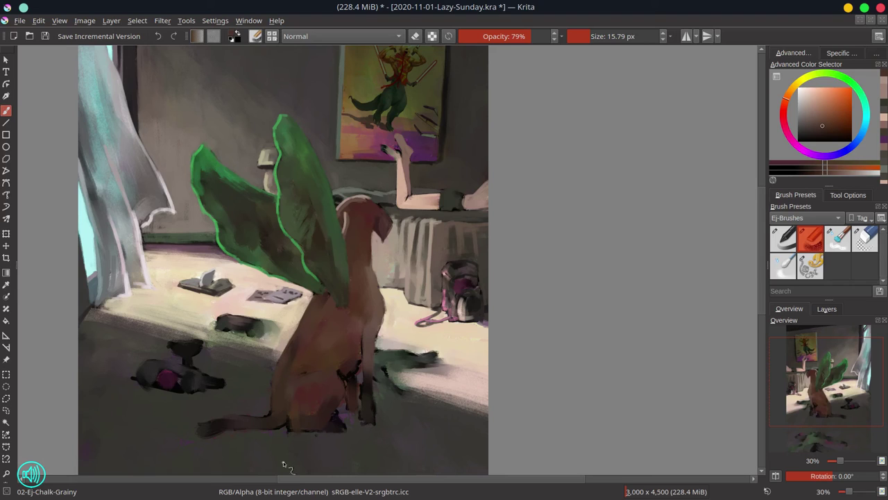
# - Repaint the dark foot in front of the poster with sampled skin and purple colors
pyautogui.keyDown('ctrl'); pyautogui.click(404, 174); pyautogui.keyUp('ctrl')
pyautogui.moveTo(385, 146); pyautogui.dragTo(399, 152)
pyautogui.keyDown('ctrl'); pyautogui.click(415, 148); pyautogui.keyUp('ctrl')
pyautogui.keyDown('ctrl'); pyautogui.click(389, 145); pyautogui.keyUp('ctrl')
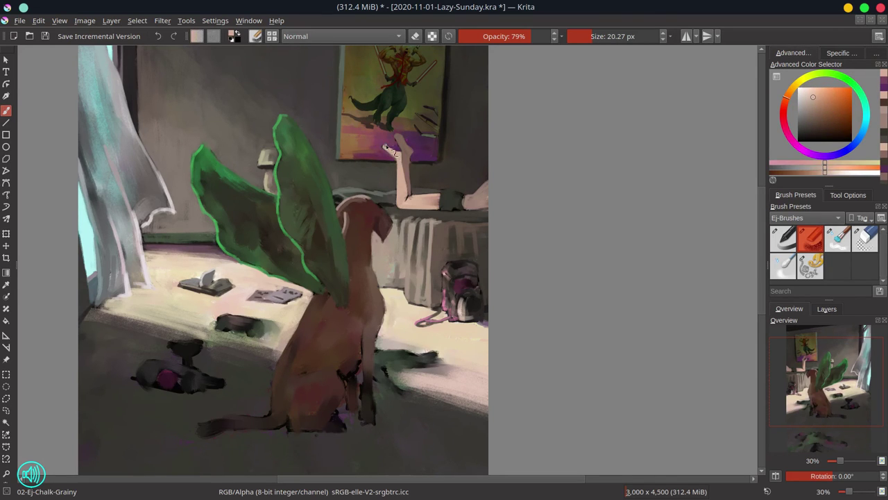
# - Refine the reclining figure's shorts, waist and lit thigh, and save the painting
pyautogui.click(805, 124)
pyautogui.moveTo(452, 200)
pyautogui.mouseDown()
pyautogui.moveTo(465, 206)
pyautogui.moveTo(467, 196)
pyautogui.moveTo(466, 206)
pyautogui.mouseUp()
pyautogui.keyDown('ctrl'); pyautogui.click(475, 198); pyautogui.keyUp('ctrl')
pyautogui.keyDown('ctrl'); pyautogui.click(457, 208); pyautogui.keyUp('ctrl')
pyautogui.keyDown('ctrl'); pyautogui.click(476, 199); pyautogui.keyUp('ctrl')
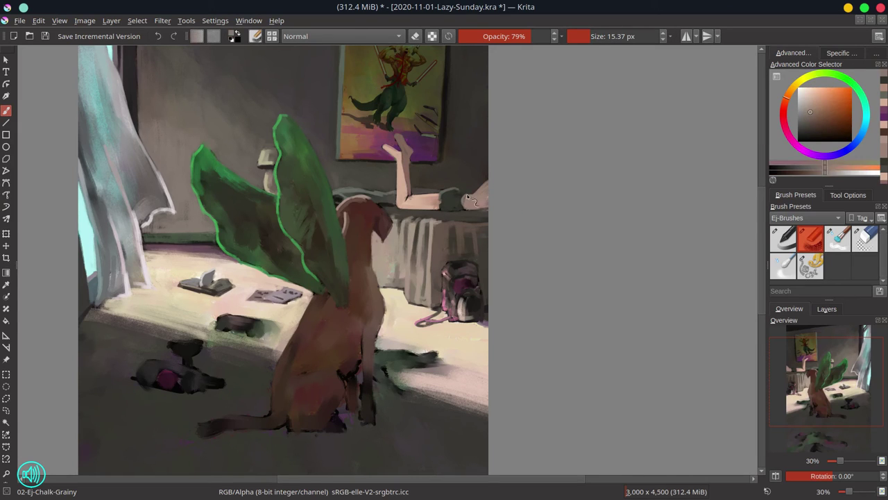
pyautogui.keyDown('ctrl'); pyautogui.click(411, 201); pyautogui.keyUp('ctrl')
pyautogui.moveTo(411, 200); pyautogui.dragTo(432, 207)
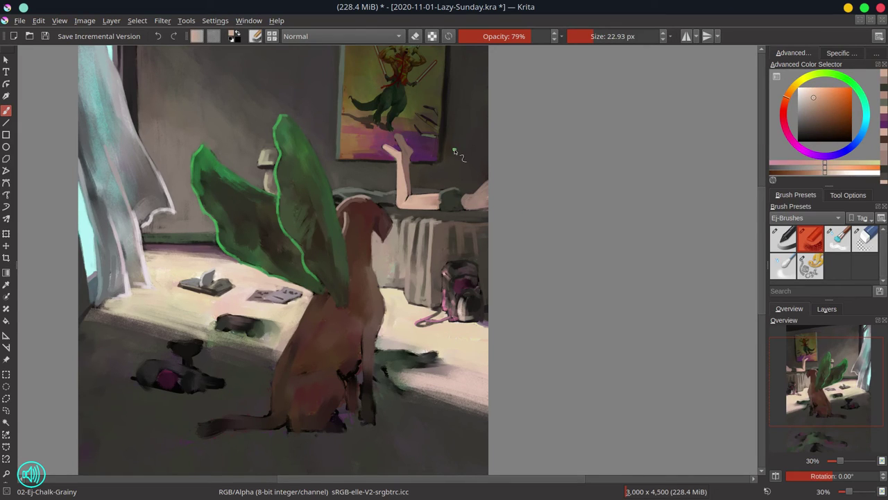
pyautogui.hotkey('ctrl', 's')
# - Touch up the poster's yellow-green background and the wall beside it, review the whole composition, and save the painting
pyautogui.keyDown('ctrl'); pyautogui.click(353, 69); pyautogui.keyUp('ctrl')
pyautogui.moveTo(352, 85); pyautogui.dragTo(359, 101)
pyautogui.keyDown('ctrl'); pyautogui.click(458, 119); pyautogui.keyUp('ctrl')
pyautogui.moveTo(458, 120); pyautogui.dragTo(459, 122)
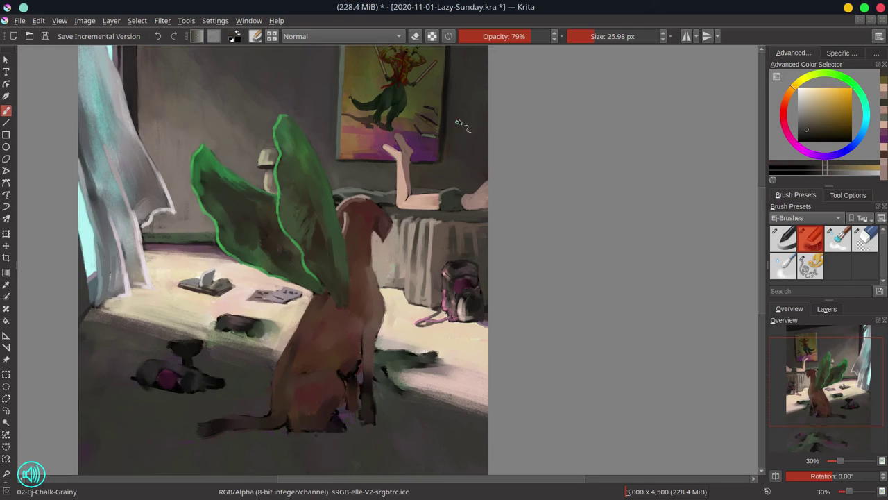
pyautogui.scroll(-4, 464, 124)
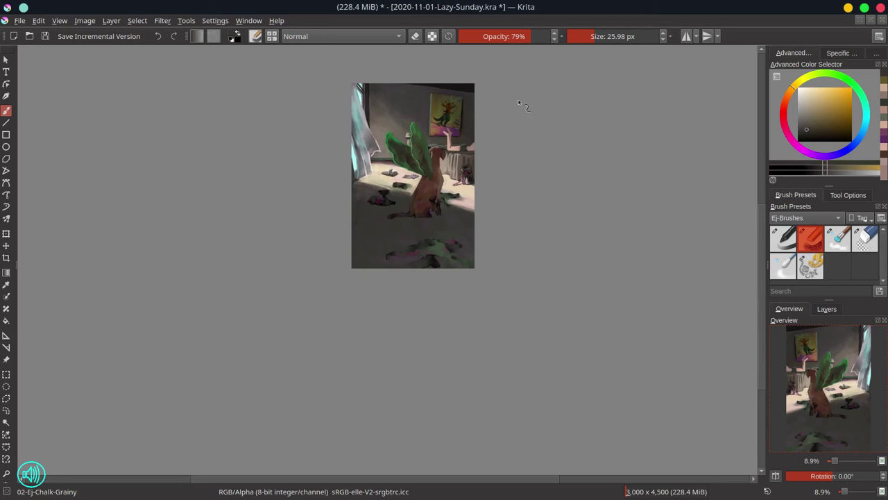
pyautogui.moveTo(557, 4)
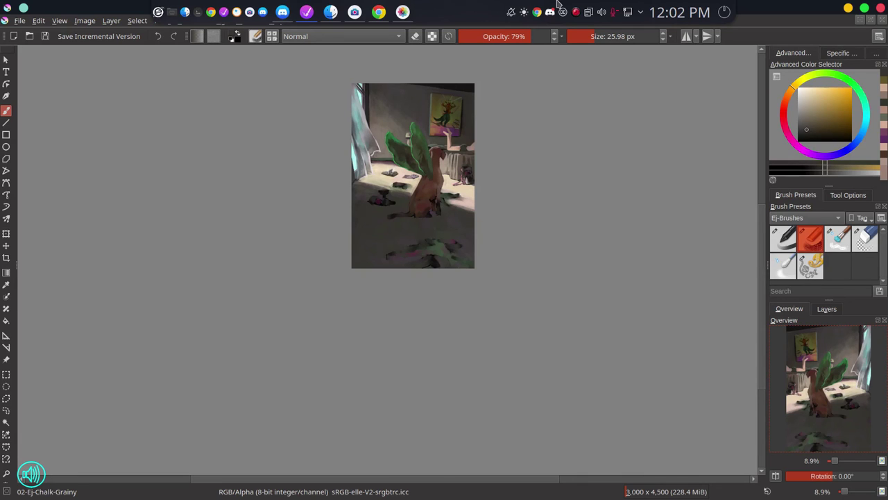
pyautogui.hotkey('ctrl', 's')
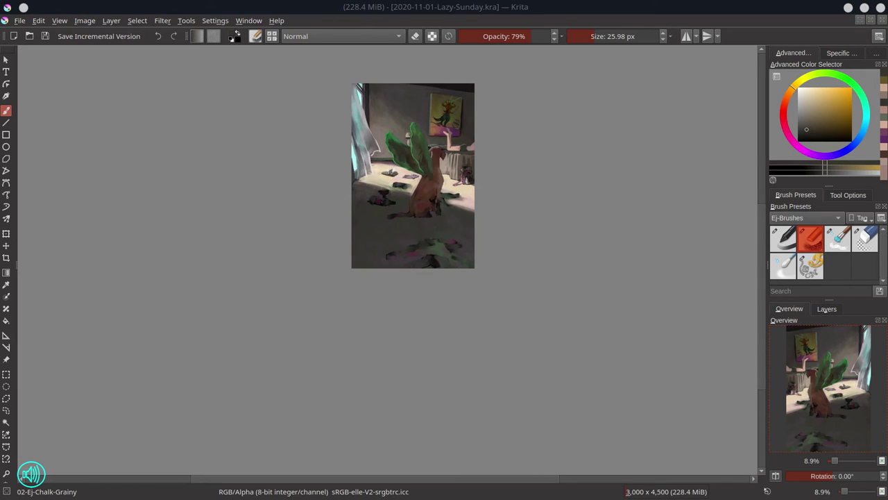
# - With the canvas rotated along the light's edge, repaint the boundary between the sunlit floor and the shadow on both sides of the dog
pyautogui.click(651, 143)
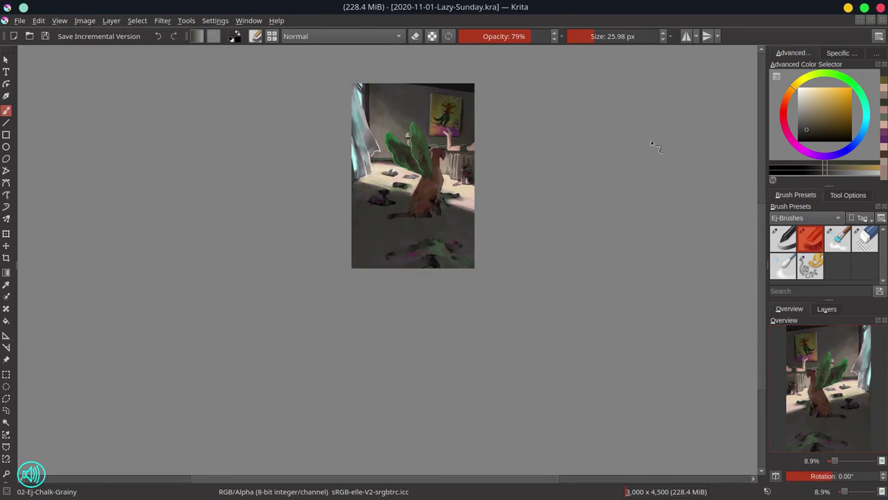
pyautogui.moveTo(419, 216)
pyautogui.mouseDown()
pyautogui.moveTo(435, 355)
pyautogui.moveTo(474, 308)
pyautogui.moveTo(445, 287)
pyautogui.mouseUp()
pyautogui.keyDown('ctrl'); pyautogui.click(284, 362); pyautogui.keyUp('ctrl')
pyautogui.moveTo(397, 306); pyautogui.dragTo(431, 290)
pyautogui.moveTo(440, 286)
pyautogui.mouseDown()
pyautogui.moveTo(416, 312)
pyautogui.moveTo(393, 318)
pyautogui.mouseUp()
pyautogui.keyDown('ctrl'); pyautogui.click(361, 325); pyautogui.keyUp('ctrl')
pyautogui.moveTo(348, 358); pyautogui.dragTo(384, 352)
pyautogui.moveTo(395, 344); pyautogui.dragTo(348, 371)
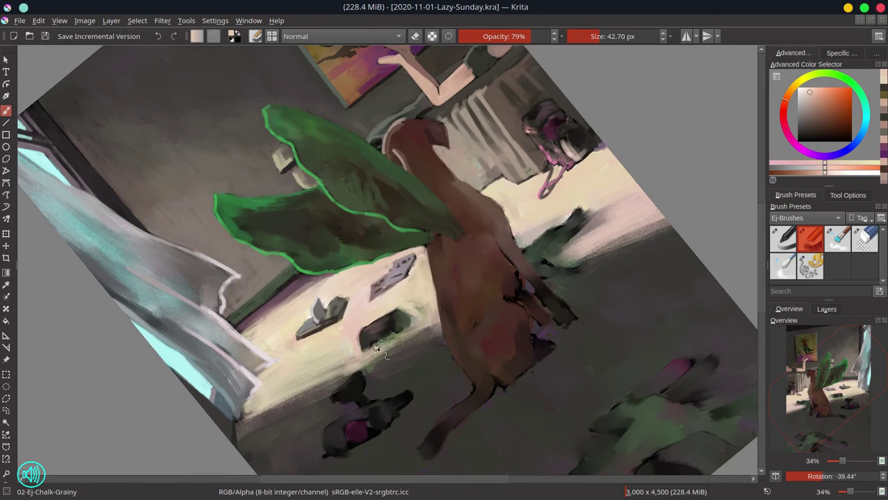
pyautogui.moveTo(432, 329); pyautogui.dragTo(416, 337)
pyautogui.moveTo(319, 386)
pyautogui.mouseDown()
pyautogui.moveTo(408, 333)
pyautogui.moveTo(436, 302)
pyautogui.moveTo(620, 251)
pyautogui.mouseUp()
pyautogui.moveTo(558, 254); pyautogui.dragTo(603, 223)
# - Reshape the dark object on the sunlit floor near the dog's back with a clear outline and muted purple-grey highlights
pyautogui.keyDown('ctrl'); pyautogui.click(415, 318); pyautogui.keyUp('ctrl')
pyautogui.keyDown('ctrl'); pyautogui.click(368, 341); pyautogui.keyUp('ctrl')
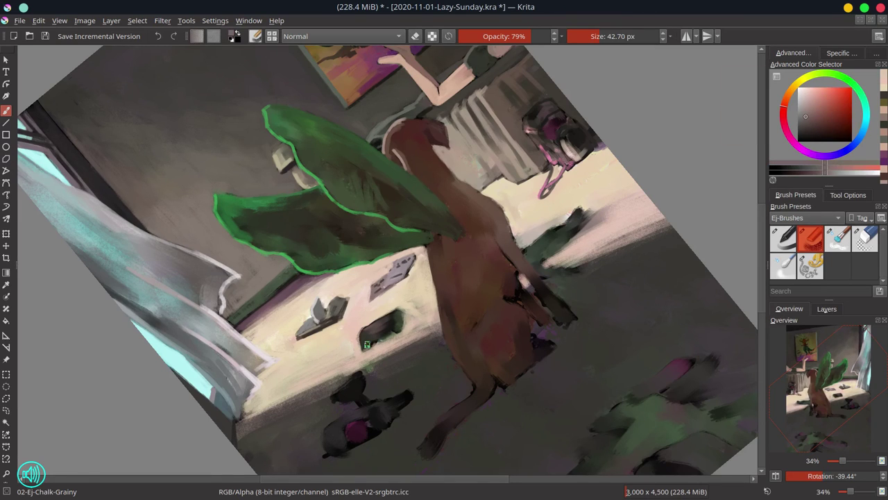
pyautogui.moveTo(379, 340)
pyautogui.mouseDown()
pyautogui.moveTo(361, 339)
pyautogui.moveTo(366, 347)
pyautogui.mouseUp()
pyautogui.keyDown('ctrl'); pyautogui.click(398, 328); pyautogui.keyUp('ctrl')
pyautogui.moveTo(390, 320)
pyautogui.mouseDown()
pyautogui.moveTo(397, 329)
pyautogui.moveTo(376, 338)
pyautogui.moveTo(390, 329)
pyautogui.mouseUp()
pyautogui.keyDown('ctrl'); pyautogui.click(381, 333); pyautogui.keyUp('ctrl')
pyautogui.keyDown('ctrl'); pyautogui.click(376, 339); pyautogui.keyUp('ctrl')
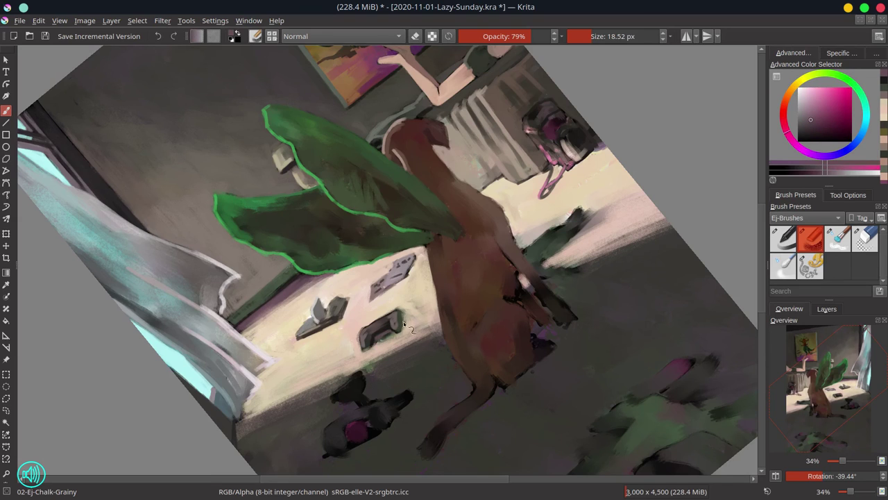
# - With the canvas rotation reset, clean up the sunlit floor around the game controller and behind the dog's back using sampled floor tones
pyautogui.press('5')
pyautogui.moveTo(336, 321)
pyautogui.mouseDown()
pyautogui.moveTo(324, 303)
pyautogui.moveTo(345, 307)
pyautogui.moveTo(353, 299)
pyautogui.moveTo(335, 305)
pyautogui.moveTo(364, 316)
pyautogui.mouseUp()
pyautogui.keyDown('ctrl'); pyautogui.click(277, 320); pyautogui.keyUp('ctrl')
pyautogui.keyDown('ctrl'); pyautogui.click(279, 335); pyautogui.keyUp('ctrl')
pyautogui.keyDown('ctrl'); pyautogui.click(357, 310); pyautogui.keyUp('ctrl')
pyautogui.keyDown('ctrl'); pyautogui.click(283, 333); pyautogui.keyUp('ctrl')
pyautogui.keyDown('ctrl'); pyautogui.click(378, 284); pyautogui.keyUp('ctrl')
pyautogui.moveTo(382, 283); pyautogui.dragTo(377, 287)
# - Repaint the sunlit floor along the front of the dog's chest with cream tones to sharpen its silhouette
pyautogui.keyDown('ctrl'); pyautogui.click(522, 314); pyautogui.keyUp('ctrl')
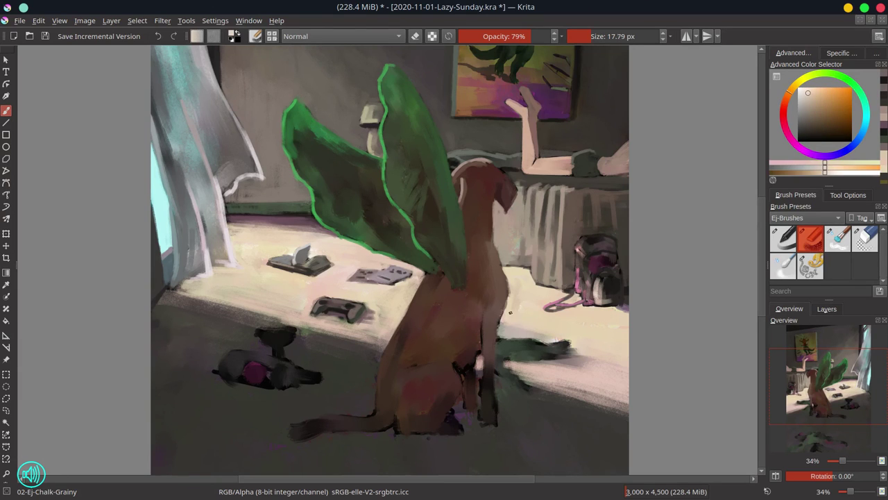
pyautogui.moveTo(512, 293)
pyautogui.mouseDown()
pyautogui.moveTo(505, 333)
pyautogui.moveTo(518, 326)
pyautogui.mouseUp()
pyautogui.moveTo(595, 363)
pyautogui.mouseDown()
pyautogui.moveTo(531, 298)
pyautogui.moveTo(610, 314)
pyautogui.mouseUp()
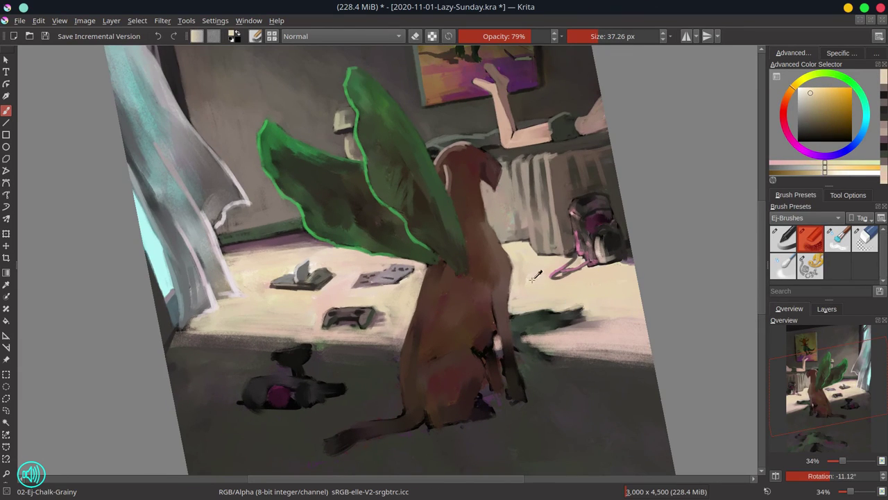
pyautogui.keyDown('ctrl'); pyautogui.click(530, 271); pyautogui.keyUp('ctrl')
pyautogui.moveTo(512, 265)
pyautogui.mouseDown()
pyautogui.moveTo(510, 294)
pyautogui.moveTo(450, 299)
pyautogui.moveTo(510, 311)
pyautogui.mouseUp()
# - Paint over the dark outlines on the dog's belly, thigh and front legs with sampled browns and shadow tones
pyautogui.keyDown('ctrl'); pyautogui.click(491, 275); pyautogui.keyUp('ctrl')
pyautogui.keyDown('ctrl'); pyautogui.click(518, 288); pyautogui.keyUp('ctrl')
pyautogui.keyDown('ctrl'); pyautogui.click(497, 305); pyautogui.keyUp('ctrl')
pyautogui.moveTo(443, 197); pyautogui.dragTo(451, 214)
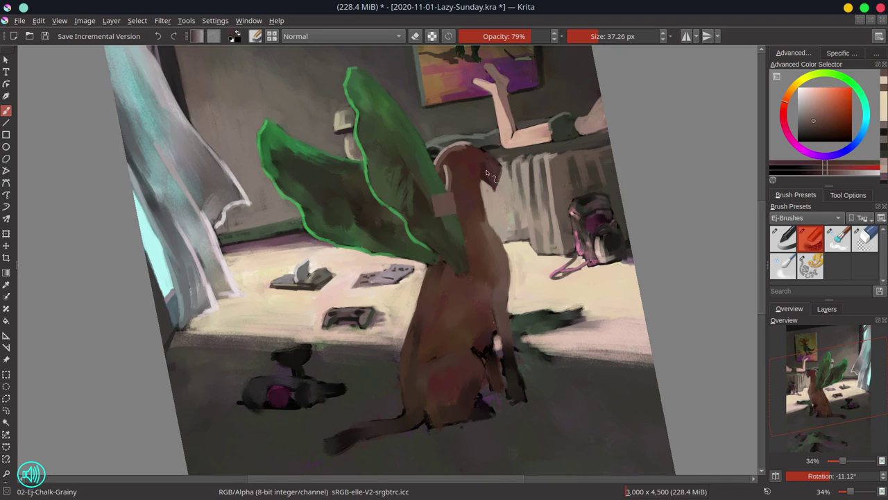
pyautogui.keyDown('ctrl'); pyautogui.click(494, 325); pyautogui.keyUp('ctrl')
pyautogui.moveTo(499, 297)
pyautogui.keyDown('shift'); pyautogui.mouseDown()
pyautogui.moveTo(491, 296)
pyautogui.moveTo(496, 337)
pyautogui.moveTo(489, 330)
pyautogui.mouseUp(); pyautogui.keyUp('shift')
pyautogui.keyDown('ctrl'); pyautogui.click(479, 333); pyautogui.keyUp('ctrl')
pyautogui.keyDown('ctrl'); pyautogui.click(494, 342); pyautogui.keyUp('ctrl')
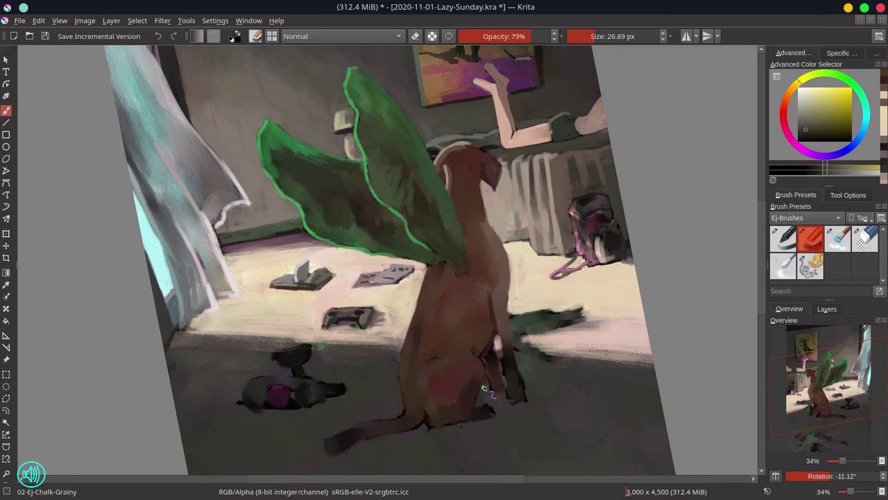
pyautogui.moveTo(513, 366); pyautogui.dragTo(500, 348)
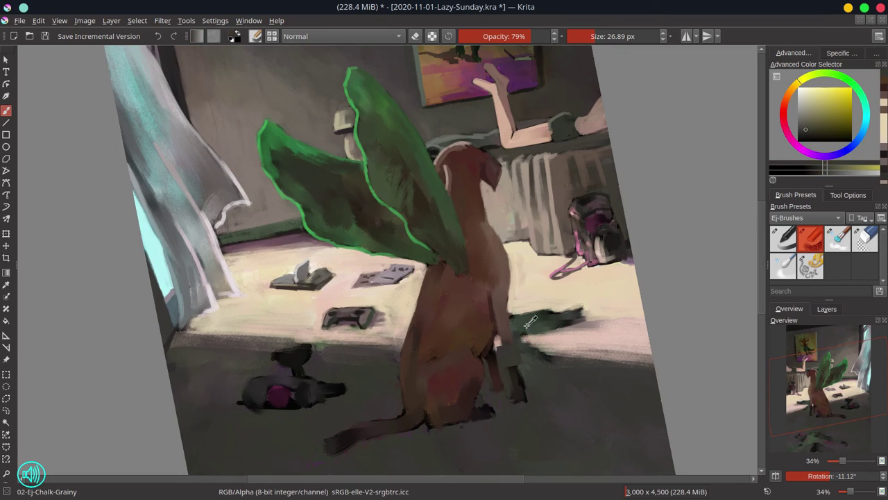
# - Refine the green object in front of the dog with muted green strokes and touch up the sunlit floor near the backpack
pyautogui.keyDown('ctrl'); pyautogui.click(532, 322); pyautogui.keyUp('ctrl')
pyautogui.moveTo(528, 316)
pyautogui.mouseDown()
pyautogui.moveTo(515, 314)
pyautogui.moveTo(530, 330)
pyautogui.mouseUp()
pyautogui.keyDown('ctrl'); pyautogui.click(525, 336); pyautogui.keyUp('ctrl')
pyautogui.moveTo(522, 329); pyautogui.dragTo(537, 328)
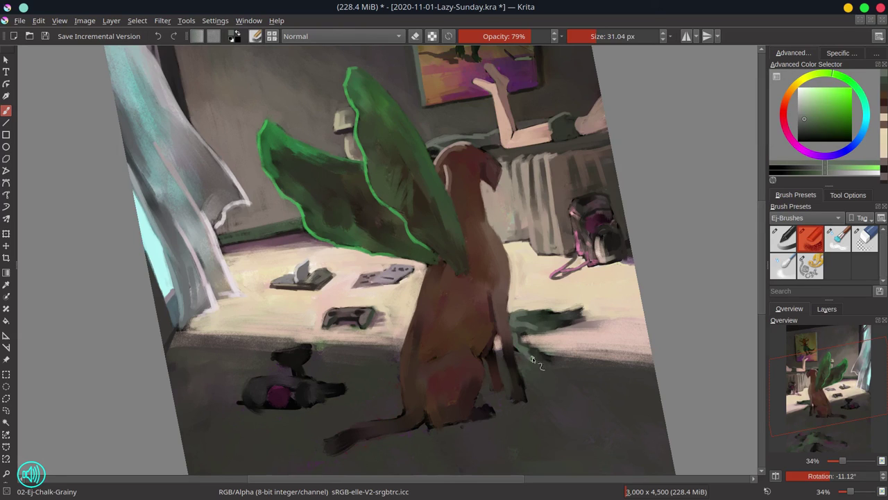
pyautogui.moveTo(533, 359); pyautogui.dragTo(546, 352)
pyautogui.keyDown('ctrl'); pyautogui.click(545, 351); pyautogui.keyUp('ctrl')
pyautogui.keyDown('shift'); pyautogui.moveTo(546, 351); pyautogui.dragTo(538, 351); pyautogui.keyUp('shift')
pyautogui.moveTo(540, 354); pyautogui.dragTo(531, 340)
pyautogui.keyDown('ctrl'); pyautogui.click(573, 317); pyautogui.keyUp('ctrl')
pyautogui.keyDown('ctrl'); pyautogui.click(585, 295); pyautogui.keyUp('ctrl')
pyautogui.moveTo(587, 292); pyautogui.dragTo(584, 281)
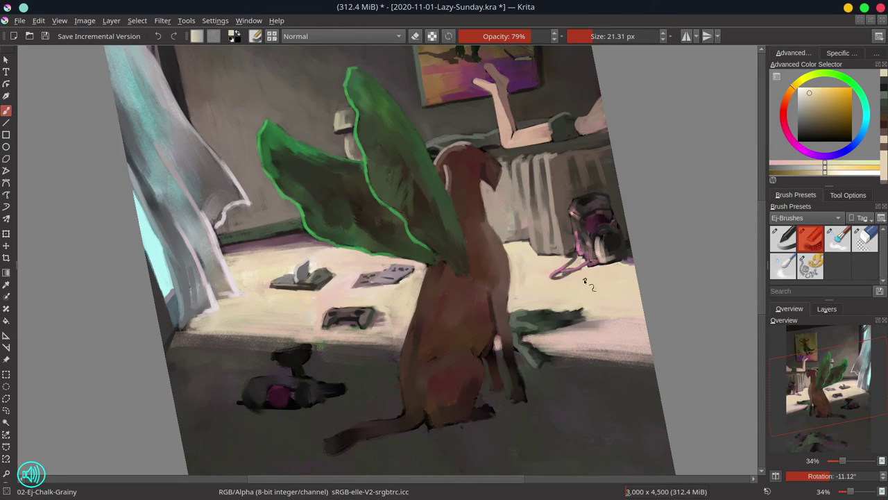
# - Tidy the edges and the gap between the dog's front legs with sampled tones, and reset the canvas rotation
pyautogui.keyDown('ctrl'); pyautogui.click(518, 347); pyautogui.keyUp('ctrl')
pyautogui.moveTo(515, 345)
pyautogui.mouseDown()
pyautogui.moveTo(533, 362)
pyautogui.moveTo(516, 359)
pyautogui.mouseUp()
pyautogui.keyDown('ctrl'); pyautogui.click(533, 351); pyautogui.keyUp('ctrl')
pyautogui.keyDown('ctrl'); pyautogui.click(512, 354); pyautogui.keyUp('ctrl')
pyautogui.keyDown('ctrl'); pyautogui.click(495, 356); pyautogui.keyUp('ctrl')
pyautogui.moveTo(495, 396); pyautogui.dragTo(495, 381)
pyautogui.press('5')
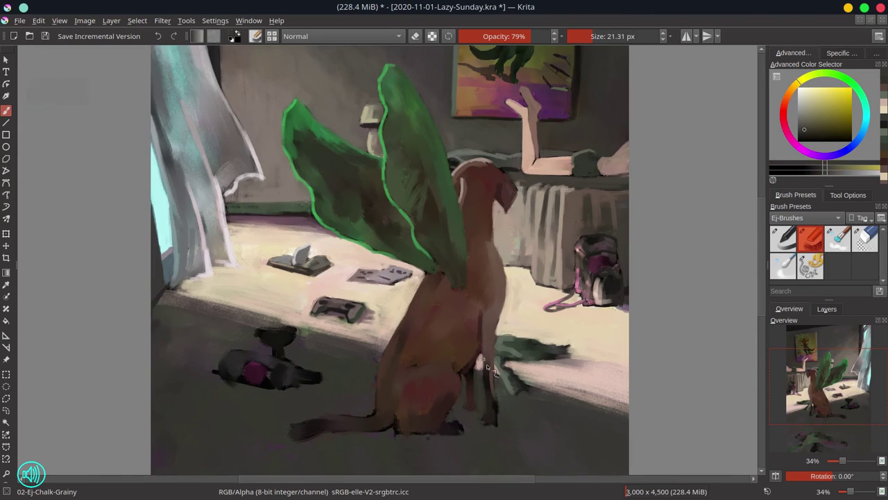
# - Smooth the dark floor around the dog's tail with the brush enlarged to about 107 px
pyautogui.moveTo(513, 413); pyautogui.dragTo(481, 304)
pyautogui.keyDown('ctrl'); pyautogui.click(388, 332); pyautogui.keyUp('ctrl')
pyautogui.keyDown('shift'); pyautogui.moveTo(347, 329); pyautogui.dragTo(385, 329); pyautogui.keyUp('shift')
pyautogui.moveTo(208, 324); pyautogui.dragTo(198, 326)
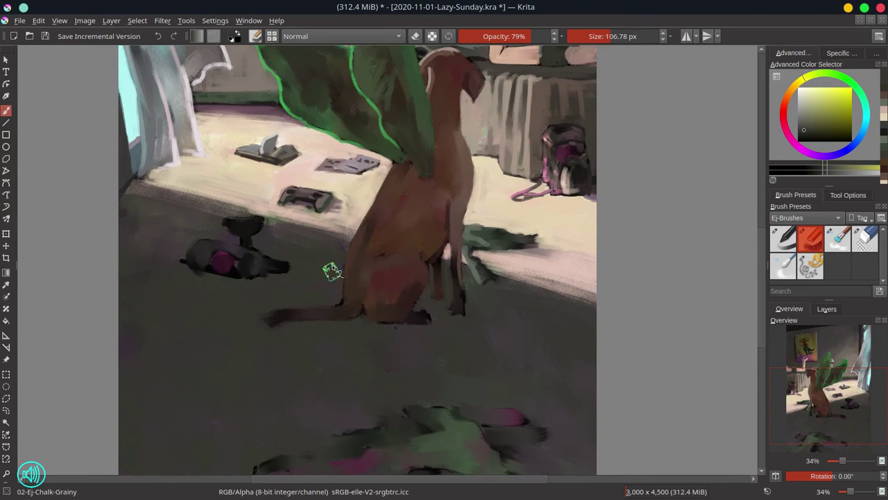
# - Repaint the dog's hind leg and extended hind paw in reddish brown with a smaller brush
pyautogui.keyDown('ctrl'); pyautogui.click(387, 320); pyautogui.keyUp('ctrl')
pyautogui.press('[')
pyautogui.keyDown('shift'); pyautogui.moveTo(378, 311); pyautogui.dragTo(367, 310); pyautogui.keyUp('shift')
pyautogui.moveTo(386, 320)
pyautogui.mouseDown()
pyautogui.moveTo(430, 319)
pyautogui.moveTo(395, 308)
pyautogui.moveTo(432, 277)
pyautogui.moveTo(434, 259)
pyautogui.moveTo(439, 271)
pyautogui.moveTo(444, 249)
pyautogui.mouseUp()
pyautogui.keyDown('ctrl'); pyautogui.click(417, 290); pyautogui.keyUp('ctrl')
pyautogui.keyDown('ctrl'); pyautogui.click(421, 311); pyautogui.keyUp('ctrl')
pyautogui.click(820, 136)
# - Reshape the dog's front legs, painting the near leg in lighter brown down to the paw and the far leg dark
pyautogui.keyDown('ctrl'); pyautogui.click(437, 251); pyautogui.keyUp('ctrl')
pyautogui.keyDown('ctrl'); pyautogui.click(446, 264); pyautogui.keyUp('ctrl')
pyautogui.moveTo(449, 281); pyautogui.dragTo(453, 312)
pyautogui.keyDown('ctrl'); pyautogui.click(457, 243); pyautogui.keyUp('ctrl')
pyautogui.moveTo(457, 253); pyautogui.dragTo(466, 311)
pyautogui.keyDown('ctrl'); pyautogui.click(441, 285); pyautogui.keyUp('ctrl')
pyautogui.keyDown('ctrl'); pyautogui.click(439, 275); pyautogui.keyUp('ctrl')
pyautogui.moveTo(439, 275); pyautogui.dragTo(437, 296)
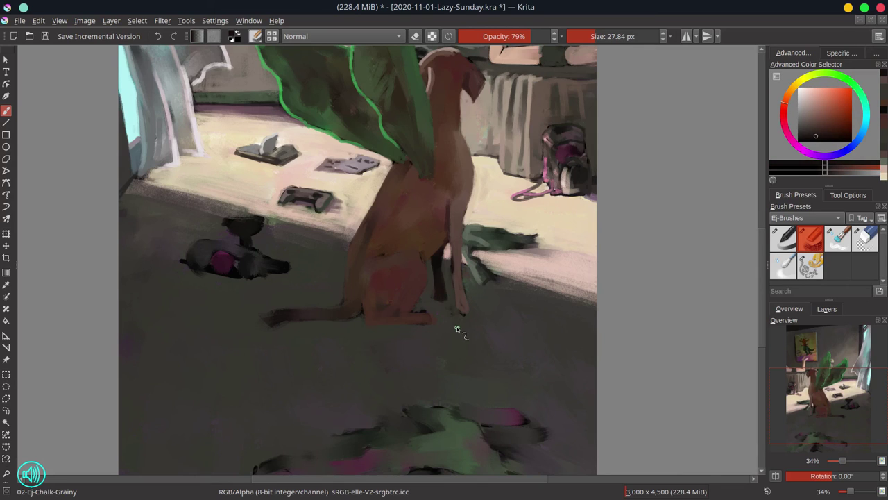
# - Blend warm brown over the dog's lower back and the area beneath the wings with a brush of about 42 px
pyautogui.keyDown('ctrl'); pyautogui.click(387, 224); pyautogui.keyUp('ctrl')
pyautogui.keyDown('shift'); pyautogui.moveTo(386, 225); pyautogui.dragTo(393, 224); pyautogui.keyUp('shift')
pyautogui.moveTo(378, 219); pyautogui.dragTo(359, 249)
pyautogui.keyDown('ctrl'); pyautogui.click(418, 252); pyautogui.keyUp('ctrl')
pyautogui.moveTo(393, 194); pyautogui.dragTo(418, 171)
pyautogui.keyDown('ctrl'); pyautogui.click(431, 190); pyautogui.keyUp('ctrl')
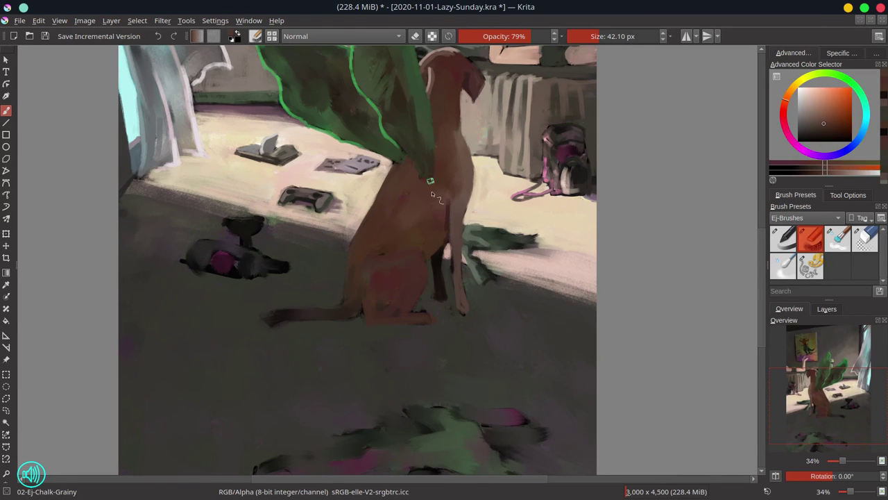
# - Add dark crease lines along the top of the dog's thigh and behind the near front leg
pyautogui.keyDown('ctrl'); pyautogui.click(438, 268); pyautogui.keyUp('ctrl')
pyautogui.keyDown('shift'); pyautogui.moveTo(430, 261); pyautogui.dragTo(423, 261); pyautogui.keyUp('shift')
pyautogui.moveTo(373, 255); pyautogui.dragTo(419, 246)
pyautogui.keyDown('ctrl'); pyautogui.click(437, 243); pyautogui.keyUp('ctrl')
pyautogui.moveTo(447, 205)
pyautogui.mouseDown()
pyautogui.moveTo(445, 254)
pyautogui.moveTo(471, 201)
pyautogui.moveTo(444, 227)
pyautogui.moveTo(454, 237)
pyautogui.moveTo(456, 280)
pyautogui.mouseUp()
pyautogui.keyDown('ctrl'); pyautogui.click(460, 205); pyautogui.keyUp('ctrl')
pyautogui.keyDown('ctrl'); pyautogui.click(455, 256); pyautogui.keyUp('ctrl')
# - Refine the dog's hind paw with lighter tones and clean the contours of the paw and tail against the dark floor
pyautogui.keyDown('ctrl'); pyautogui.click(428, 307); pyautogui.keyUp('ctrl')
pyautogui.keyDown('ctrl'); pyautogui.click(428, 318); pyautogui.keyUp('ctrl')
pyautogui.moveTo(429, 310)
pyautogui.mouseDown()
pyautogui.moveTo(455, 308)
pyautogui.moveTo(414, 316)
pyautogui.mouseUp()
pyautogui.keyDown('ctrl'); pyautogui.click(454, 311); pyautogui.keyUp('ctrl')
pyautogui.keyDown('ctrl'); pyautogui.click(397, 316); pyautogui.keyUp('ctrl')
pyautogui.keyDown('ctrl'); pyautogui.click(407, 330); pyautogui.keyUp('ctrl')
pyautogui.keyDown('ctrl'); pyautogui.click(353, 304); pyautogui.keyUp('ctrl')
pyautogui.keyDown('ctrl'); pyautogui.click(340, 309); pyautogui.keyUp('ctrl')
pyautogui.moveTo(269, 316)
pyautogui.keyDown('shift'); pyautogui.mouseDown()
pyautogui.moveTo(304, 313)
pyautogui.moveTo(258, 327)
pyautogui.mouseUp(); pyautogui.keyUp('shift')
pyautogui.keyDown('ctrl'); pyautogui.click(259, 321); pyautogui.keyUp('ctrl')
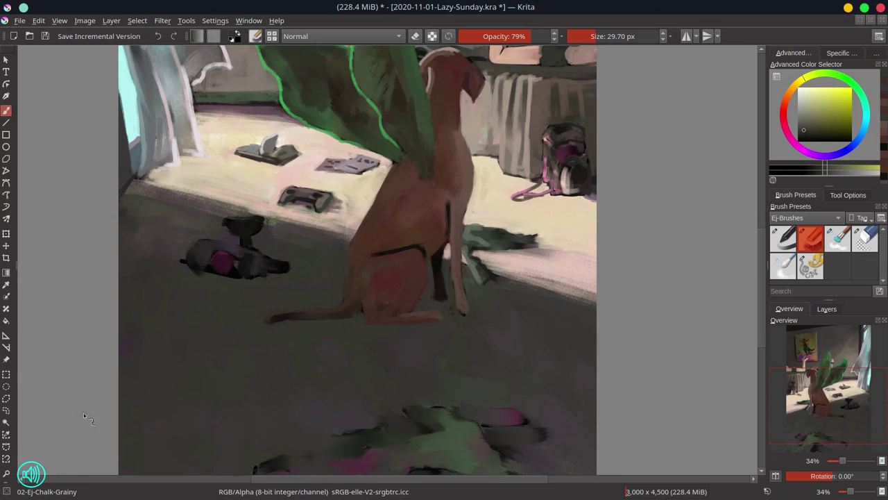
# - Extend the warm brown from the dog's rump along the tail, and touch up the shadow and edge by the hind paw
pyautogui.keyDown('ctrl'); pyautogui.click(349, 258); pyautogui.keyUp('ctrl')
pyautogui.keyDown('shift'); pyautogui.moveTo(349, 260); pyautogui.dragTo(351, 260); pyautogui.keyUp('shift')
pyautogui.moveTo(350, 277); pyautogui.dragTo(345, 307)
pyautogui.moveTo(289, 318)
pyautogui.mouseDown()
pyautogui.moveTo(363, 313)
pyautogui.moveTo(363, 322)
pyautogui.mouseUp()
pyautogui.keyDown('ctrl'); pyautogui.click(442, 263); pyautogui.keyUp('ctrl')
pyautogui.keyDown('ctrl'); pyautogui.click(353, 308); pyautogui.keyUp('ctrl')
pyautogui.keyDown('ctrl'); pyautogui.click(421, 303); pyautogui.keyUp('ctrl')
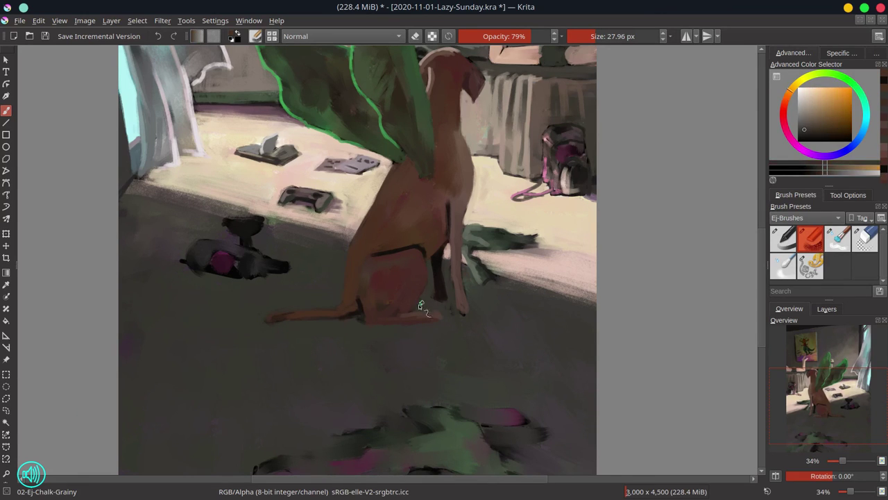
pyautogui.moveTo(422, 302); pyautogui.dragTo(417, 310)
# - Paint out the lower part of the green object in front of the dog with shadow and pinkish floor tones
pyautogui.keyDown('ctrl'); pyautogui.click(504, 285); pyautogui.keyUp('ctrl')
pyautogui.keyDown('shift'); pyautogui.moveTo(503, 285); pyautogui.dragTo(476, 269); pyautogui.keyUp('shift')
pyautogui.keyDown('ctrl'); pyautogui.click(500, 262); pyautogui.keyUp('ctrl')
pyautogui.moveTo(480, 262)
pyautogui.mouseDown()
pyautogui.moveTo(468, 253)
pyautogui.moveTo(498, 269)
pyautogui.mouseUp()
pyautogui.moveTo(485, 250); pyautogui.dragTo(466, 248)
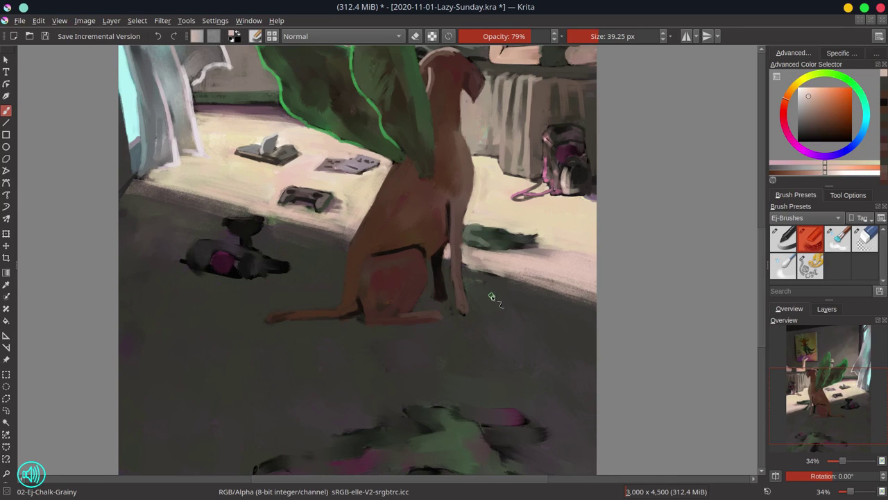
# - Repaint the boundary between the sunlit floor and the shadow in front of the dog's legs with sampled floor tones
pyautogui.keyDown('ctrl'); pyautogui.click(483, 295); pyautogui.keyUp('ctrl')
pyautogui.keyDown('ctrl'); pyautogui.click(528, 284); pyautogui.keyUp('ctrl')
pyautogui.keyDown('ctrl'); pyautogui.click(519, 287); pyautogui.keyUp('ctrl')
pyautogui.moveTo(520, 282)
pyautogui.mouseDown()
pyautogui.moveTo(472, 269)
pyautogui.moveTo(501, 270)
pyautogui.mouseUp()
pyautogui.keyDown('ctrl'); pyautogui.click(462, 260); pyautogui.keyUp('ctrl')
pyautogui.keyDown('ctrl'); pyautogui.click(450, 356); pyautogui.keyUp('ctrl')
pyautogui.keyDown('ctrl'); pyautogui.click(236, 213); pyautogui.keyUp('ctrl')
pyautogui.moveTo(577, 297)
pyautogui.mouseDown()
pyautogui.moveTo(480, 269)
pyautogui.moveTo(474, 255)
pyautogui.mouseUp()
pyautogui.keyDown('ctrl'); pyautogui.click(508, 258); pyautogui.keyUp('ctrl')
pyautogui.keyDown('ctrl'); pyautogui.click(497, 303); pyautogui.keyUp('ctrl')
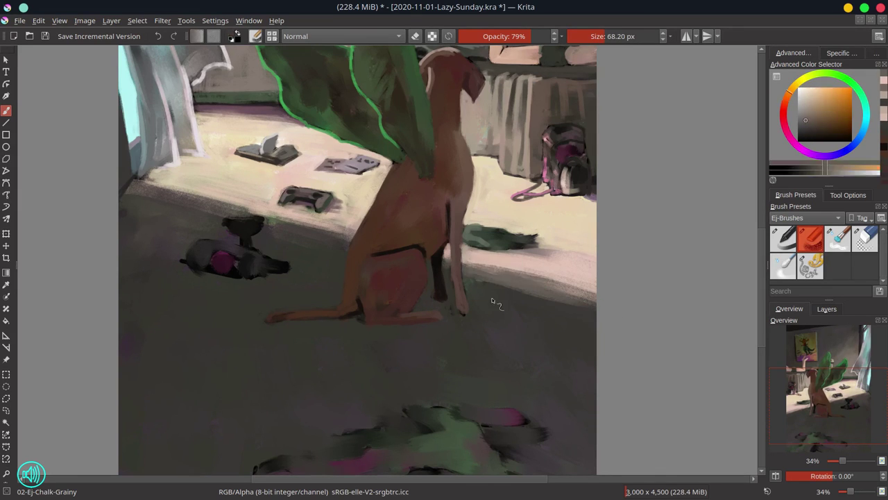
pyautogui.keyDown('ctrl'); pyautogui.click(510, 311); pyautogui.keyUp('ctrl')
# - Smooth the dog's thigh in reddish brown and blend its back, belly and front paw with a large brush
pyautogui.keyDown('ctrl'); pyautogui.click(393, 278); pyautogui.keyUp('ctrl')
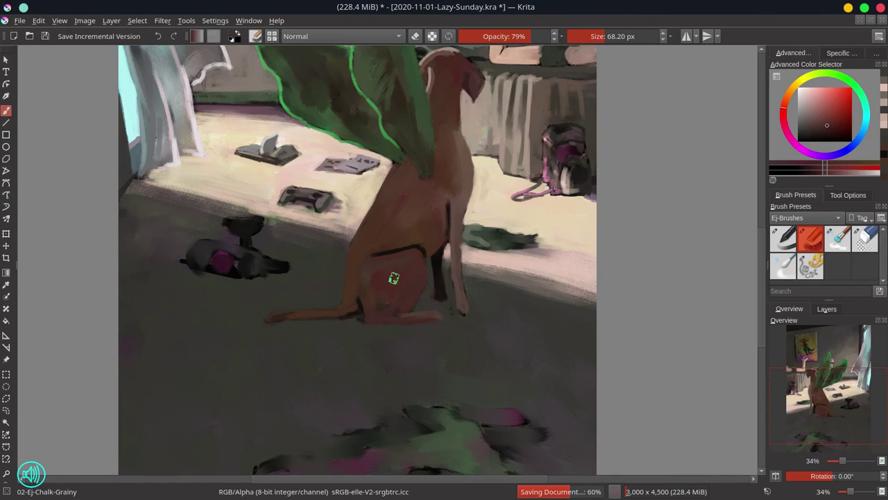
pyautogui.keyDown('shift'); pyautogui.moveTo(393, 278); pyautogui.dragTo(400, 279); pyautogui.keyUp('shift')
pyautogui.moveTo(392, 272)
pyautogui.mouseDown()
pyautogui.moveTo(364, 273)
pyautogui.moveTo(396, 303)
pyautogui.moveTo(404, 259)
pyautogui.moveTo(386, 322)
pyautogui.mouseUp()
pyautogui.keyDown('ctrl'); pyautogui.click(408, 185); pyautogui.keyUp('ctrl')
pyautogui.moveTo(408, 185); pyautogui.dragTo(371, 236)
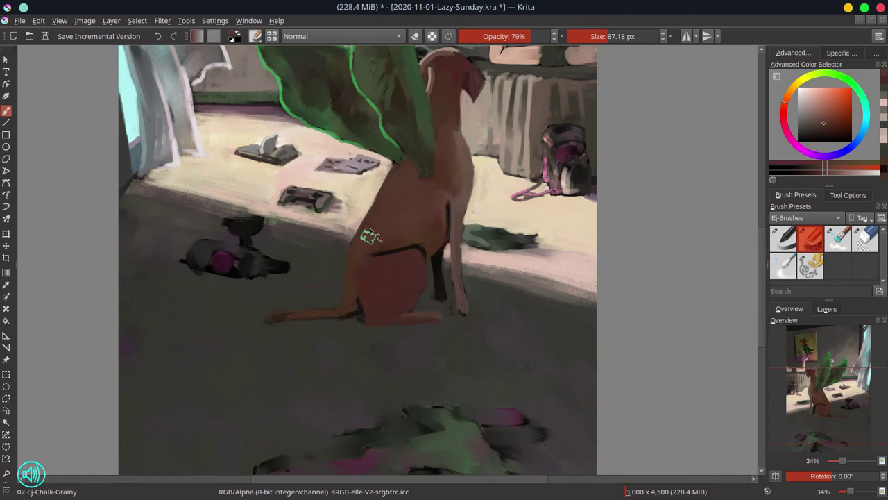
pyautogui.keyDown('ctrl'); pyautogui.click(406, 287); pyautogui.keyUp('ctrl')
pyautogui.moveTo(444, 217); pyautogui.dragTo(438, 239)
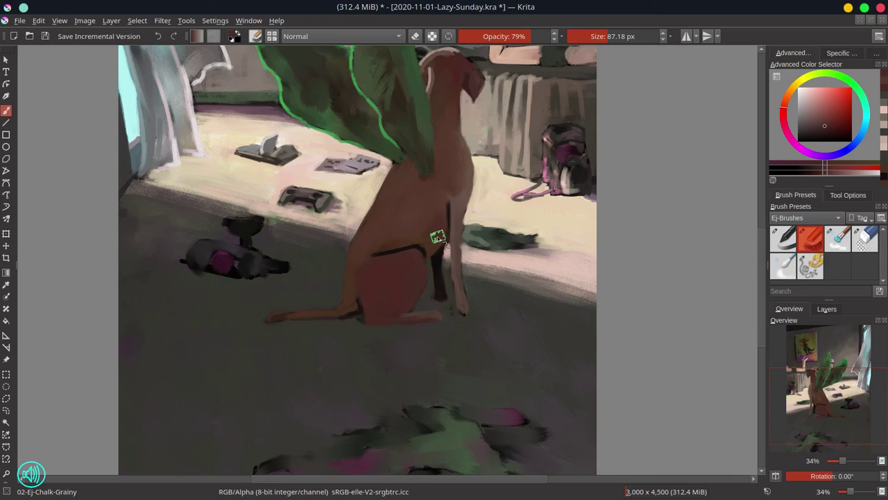
pyautogui.keyDown('ctrl'); pyautogui.click(414, 298); pyautogui.keyUp('ctrl')
pyautogui.moveTo(460, 304); pyautogui.dragTo(464, 318)
# - Touch up the dog's tail with orange-brown and reduce the brush size to about 26 px
pyautogui.keyDown('ctrl'); pyautogui.click(333, 311); pyautogui.keyUp('ctrl')
pyautogui.keyDown('shift'); pyautogui.moveTo(279, 316); pyautogui.dragTo(267, 317); pyautogui.keyUp('shift')
pyautogui.press('[')
pyautogui.press('[')
pyautogui.press('[')
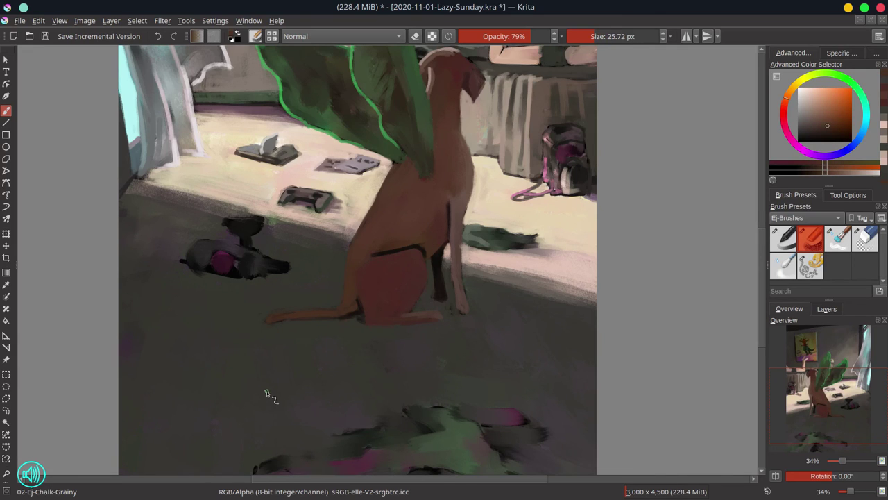
# - Add light green accents to the green object and trim the game controller's edges with pale floor tones
pyautogui.keyDown('ctrl'); pyautogui.click(483, 240); pyautogui.keyUp('ctrl')
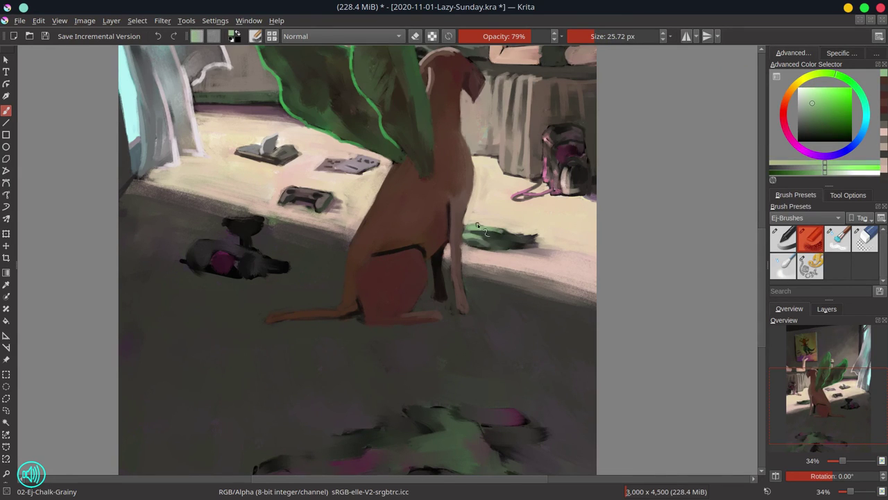
pyautogui.keyDown('ctrl'); pyautogui.click(345, 208); pyautogui.keyUp('ctrl')
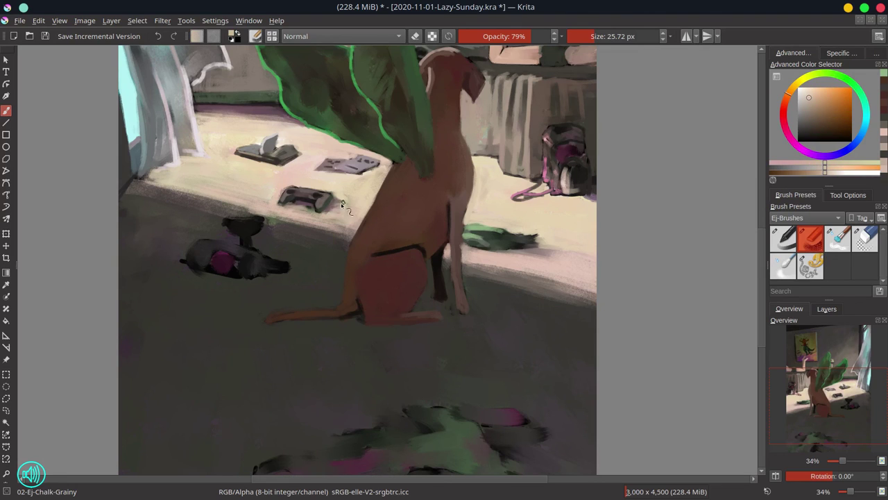
pyautogui.keyDown('ctrl'); pyautogui.click(293, 212); pyautogui.keyUp('ctrl')
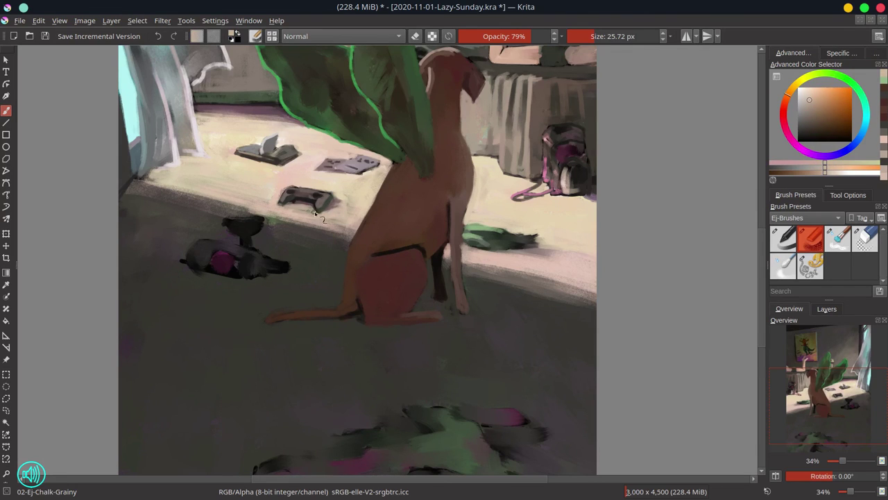
# - Clean up the outline of the dark bottle on the shadowed floor by painting floor tones around its base and underside
pyautogui.keyDown('ctrl'); pyautogui.click(187, 271); pyautogui.keyUp('ctrl')
pyautogui.moveTo(187, 271); pyautogui.dragTo(182, 260)
pyautogui.keyDown('ctrl'); pyautogui.click(201, 282); pyautogui.keyUp('ctrl')
pyautogui.moveTo(199, 281)
pyautogui.mouseDown()
pyautogui.moveTo(239, 277)
pyautogui.moveTo(229, 243)
pyautogui.moveTo(286, 261)
pyautogui.moveTo(271, 278)
pyautogui.mouseUp()
pyautogui.keyDown('ctrl'); pyautogui.click(212, 270); pyautogui.keyUp('ctrl')
pyautogui.keyDown('ctrl'); pyautogui.click(214, 273); pyautogui.keyUp('ctrl')
# - Reshape the bottle's shoulder and narrow neck with a smaller brush and sampled dark tones
pyautogui.press('[')
pyautogui.press('[')
pyautogui.press('[')
pyautogui.keyDown('ctrl'); pyautogui.click(248, 254); pyautogui.keyUp('ctrl')
pyautogui.keyDown('ctrl'); pyautogui.click(254, 247); pyautogui.keyUp('ctrl')
pyautogui.keyDown('ctrl'); pyautogui.click(254, 250); pyautogui.keyUp('ctrl')
pyautogui.keyDown('ctrl'); pyautogui.click(267, 255); pyautogui.keyUp('ctrl')
pyautogui.keyDown('ctrl'); pyautogui.click(288, 270); pyautogui.keyUp('ctrl')
pyautogui.keyDown('ctrl'); pyautogui.click(269, 279); pyautogui.keyUp('ctrl')
pyautogui.moveTo(268, 279); pyautogui.dragTo(282, 269)
# - Define the bottle's body shading and turn its round magenta spot into a squared label
pyautogui.keyDown('ctrl'); pyautogui.click(258, 273); pyautogui.keyUp('ctrl')
pyautogui.keyDown('ctrl'); pyautogui.click(247, 273); pyautogui.keyUp('ctrl')
pyautogui.moveTo(232, 258)
pyautogui.mouseDown()
pyautogui.moveTo(216, 270)
pyautogui.moveTo(279, 261)
pyautogui.mouseUp()
pyautogui.keyDown('ctrl'); pyautogui.click(222, 260); pyautogui.keyUp('ctrl')
pyautogui.keyDown('ctrl'); pyautogui.click(227, 266); pyautogui.keyUp('ctrl')
pyautogui.keyDown('ctrl'); pyautogui.click(275, 252); pyautogui.keyUp('ctrl')
pyautogui.moveTo(224, 278); pyautogui.dragTo(235, 278)
pyautogui.keyDown('ctrl'); pyautogui.click(162, 258); pyautogui.keyUp('ctrl')
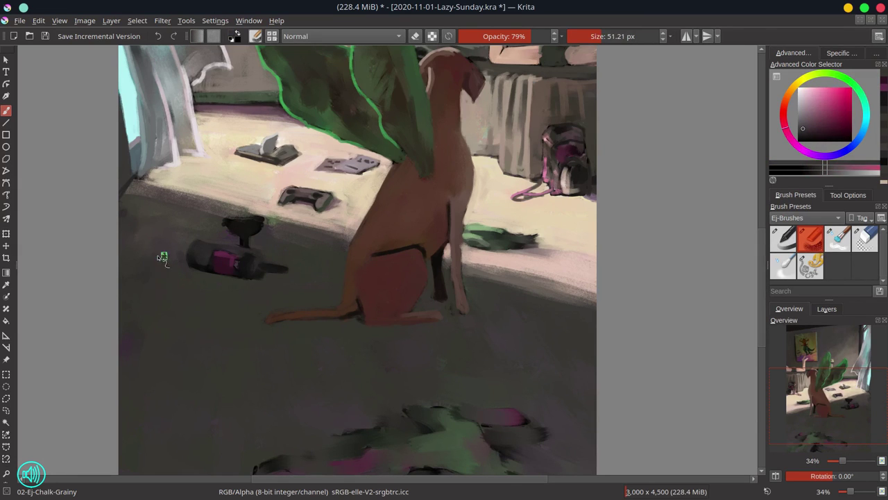
# - Trim the dark cocktail glass and the bottle's outline on the shadowed floor with sampled floor and object tones
pyautogui.keyDown('ctrl'); pyautogui.click(131, 212); pyautogui.keyUp('ctrl')
pyautogui.moveTo(164, 257)
pyautogui.mouseDown()
pyautogui.moveTo(154, 240)
pyautogui.moveTo(272, 228)
pyautogui.moveTo(201, 246)
pyautogui.moveTo(208, 262)
pyautogui.moveTo(239, 268)
pyautogui.mouseUp()
pyautogui.keyDown('ctrl'); pyautogui.click(251, 245); pyautogui.keyUp('ctrl')
pyautogui.keyDown('ctrl'); pyautogui.click(258, 240); pyautogui.keyUp('ctrl')
pyautogui.keyDown('ctrl'); pyautogui.click(208, 265); pyautogui.keyUp('ctrl')
pyautogui.keyDown('ctrl'); pyautogui.click(271, 223); pyautogui.keyUp('ctrl')
pyautogui.keyDown('ctrl'); pyautogui.click(259, 221); pyautogui.keyUp('ctrl')
# - Shade the bottle's body and add soft grey highlights along its upper edge using sampled tones
pyautogui.keyDown('ctrl'); pyautogui.click(210, 240); pyautogui.keyUp('ctrl')
pyautogui.keyDown('ctrl'); pyautogui.click(204, 250); pyautogui.keyUp('ctrl')
pyautogui.keyDown('ctrl'); pyautogui.click(212, 255); pyautogui.keyUp('ctrl')
pyautogui.keyDown('ctrl'); pyautogui.click(281, 257); pyautogui.keyUp('ctrl')
pyautogui.keyDown('ctrl'); pyautogui.click(238, 254); pyautogui.keyUp('ctrl')
pyautogui.keyDown('ctrl'); pyautogui.click(196, 244); pyautogui.keyUp('ctrl')
pyautogui.moveTo(197, 245); pyautogui.dragTo(261, 266)
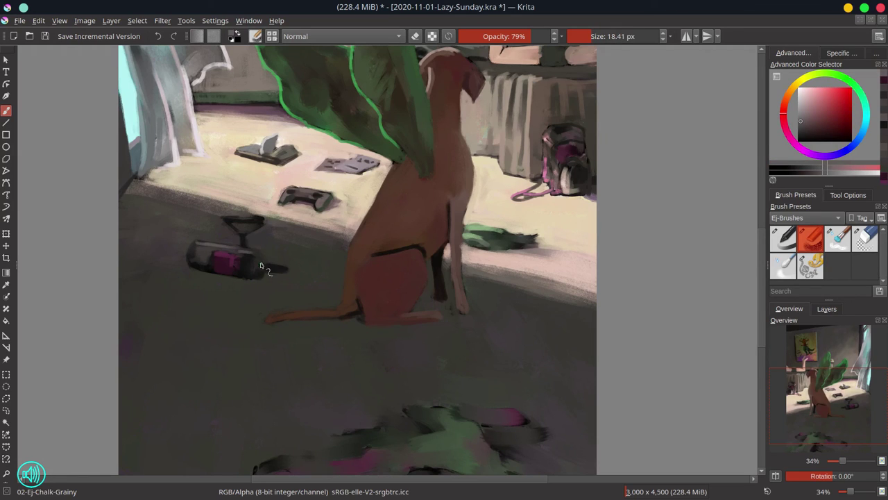
# - Add thin pale highlights to the bottle's neck and the cocktail glass's rim and stem with a smaller brush
pyautogui.press('[')
pyautogui.press('[')
pyautogui.press('[')
pyautogui.press('[')
pyautogui.press('[')
pyautogui.press('[')
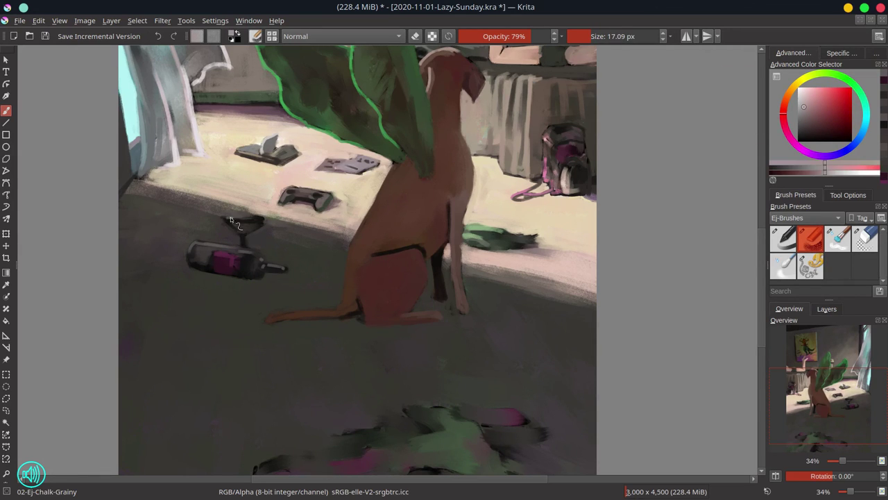
pyautogui.keyDown('ctrl'); pyautogui.click(229, 220); pyautogui.keyUp('ctrl')
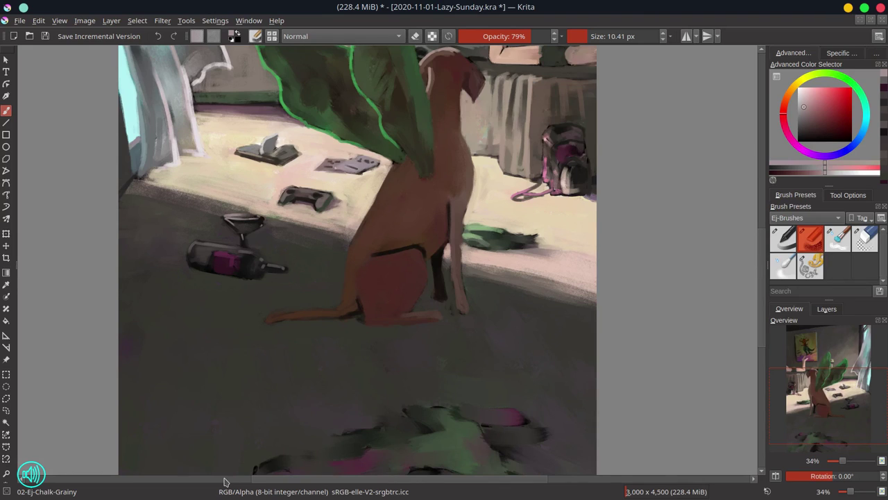
# - Outline the rounded dark object at the canvas's bottom edge with a thin near-black line
pyautogui.moveTo(419, 462); pyautogui.dragTo(434, 315)
pyautogui.keyDown('ctrl'); pyautogui.click(445, 335); pyautogui.keyUp('ctrl')
pyautogui.moveTo(383, 345); pyautogui.dragTo(416, 332)
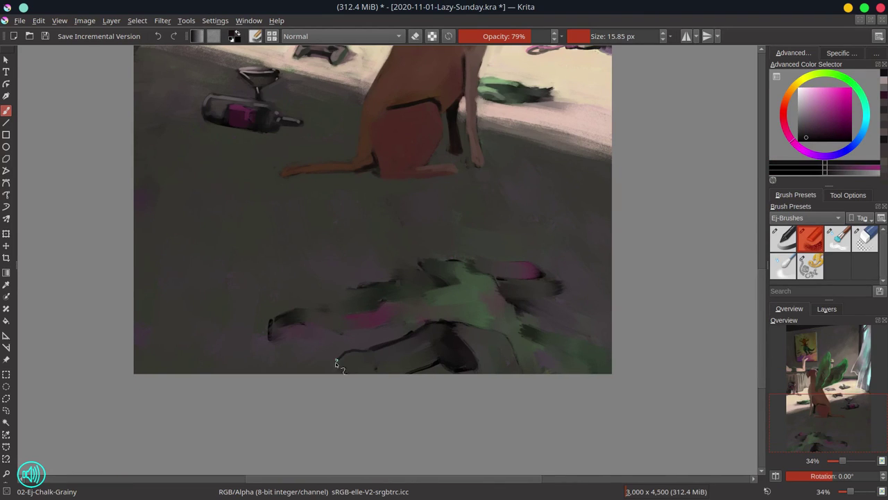
pyautogui.moveTo(336, 362); pyautogui.dragTo(336, 373)
pyautogui.keyDown('ctrl'); pyautogui.click(464, 340); pyautogui.keyUp('ctrl')
pyautogui.keyDown('ctrl'); pyautogui.click(455, 335); pyautogui.keyUp('ctrl')
pyautogui.moveTo(446, 329); pyautogui.dragTo(438, 324)
# - Shade the dark end of the bottom-edge object and add round dark spots on its face with sampled tones
pyautogui.keyDown('ctrl'); pyautogui.click(419, 351); pyautogui.keyUp('ctrl')
pyautogui.keyDown('ctrl'); pyautogui.click(444, 329); pyautogui.keyUp('ctrl')
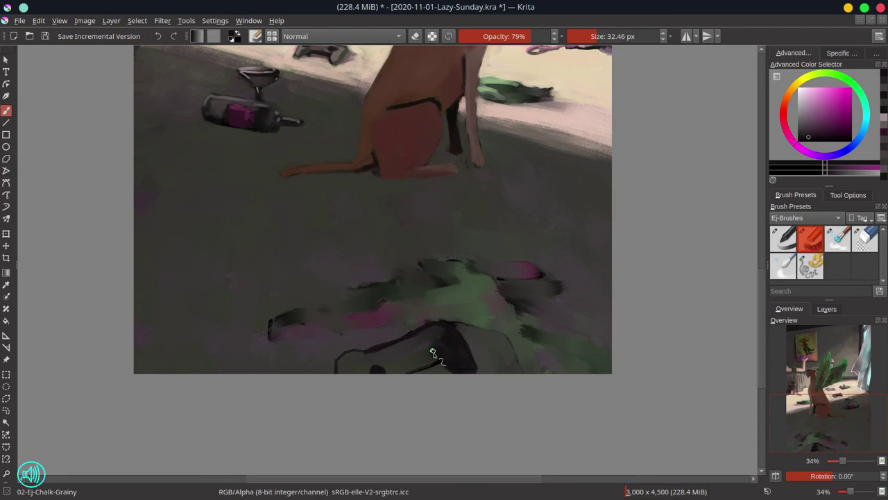
pyautogui.press('[')
pyautogui.press('[')
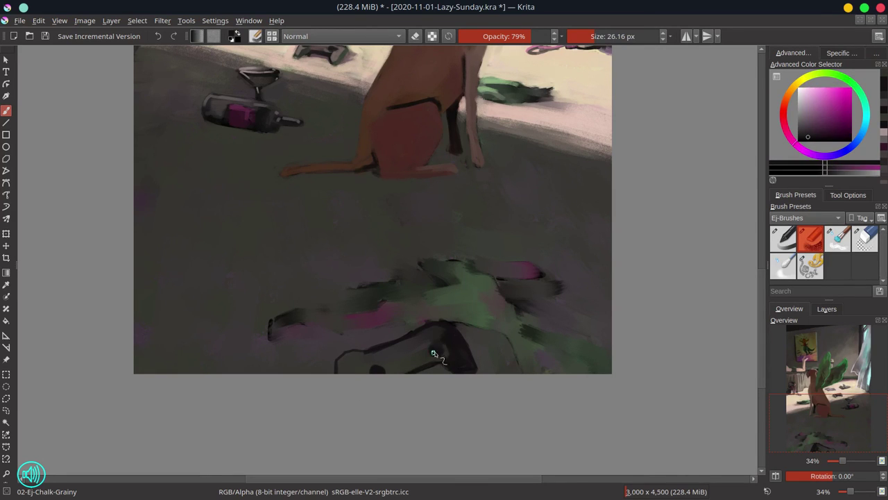
pyautogui.moveTo(433, 353); pyautogui.dragTo(460, 345)
pyautogui.keyDown('ctrl'); pyautogui.click(464, 329); pyautogui.keyUp('ctrl')
pyautogui.keyDown('ctrl'); pyautogui.click(429, 327); pyautogui.keyUp('ctrl')
# - Sharpen the long left arm of the green and magenta foreground shape into a taper with a dark underside
pyautogui.moveTo(270, 339); pyautogui.dragTo(270, 333)
pyautogui.keyDown('ctrl'); pyautogui.click(296, 314); pyautogui.keyUp('ctrl')
pyautogui.moveTo(286, 322)
pyautogui.mouseDown()
pyautogui.moveTo(279, 326)
pyautogui.moveTo(432, 324)
pyautogui.mouseUp()
pyautogui.keyDown('ctrl'); pyautogui.click(379, 338); pyautogui.keyUp('ctrl')
pyautogui.press(']')
pyautogui.press(']')
pyautogui.keyDown('ctrl'); pyautogui.click(269, 299); pyautogui.keyUp('ctrl')
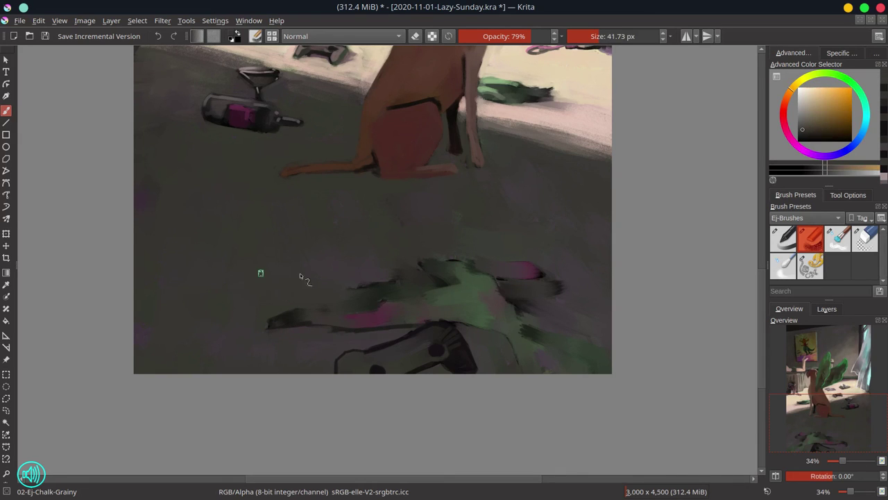
# - Smooth the purple patch on the left floor and extend the foreground shape's dark upper-left streak
pyautogui.keyDown('ctrl'); pyautogui.click(184, 196); pyautogui.keyUp('ctrl')
pyautogui.press(']')
pyautogui.press(']')
pyautogui.moveTo(145, 202); pyautogui.dragTo(174, 192)
pyautogui.keyDown('ctrl'); pyautogui.click(382, 293); pyautogui.keyUp('ctrl')
pyautogui.press('[')
pyautogui.moveTo(377, 287); pyautogui.dragTo(344, 290)
# - Define the magenta left arm and the green upper edge of the foreground shape with sampled colors
pyautogui.keyDown('ctrl'); pyautogui.click(388, 312); pyautogui.keyUp('ctrl')
pyautogui.press('[')
pyautogui.press('[')
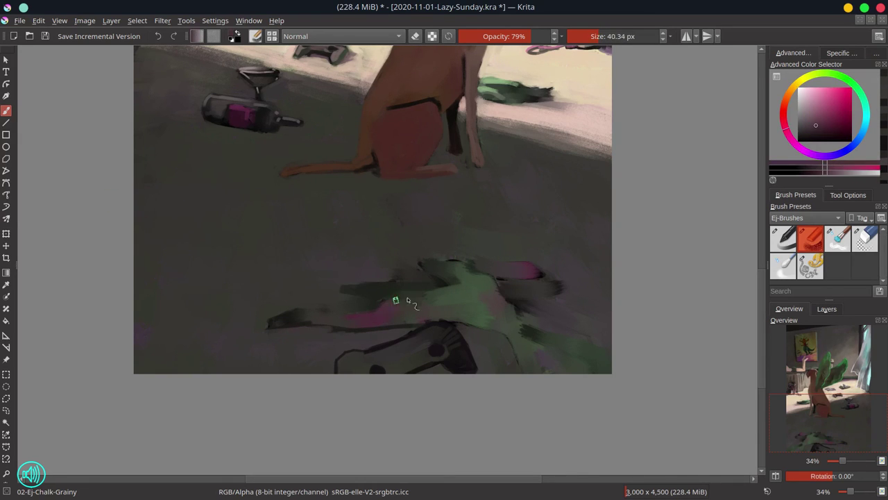
pyautogui.keyDown('ctrl'); pyautogui.click(305, 303); pyautogui.keyUp('ctrl')
pyautogui.moveTo(399, 300)
pyautogui.mouseDown()
pyautogui.moveTo(341, 313)
pyautogui.moveTo(377, 300)
pyautogui.mouseUp()
pyautogui.keyDown('ctrl'); pyautogui.click(434, 270); pyautogui.keyUp('ctrl')
pyautogui.moveTo(418, 272); pyautogui.dragTo(385, 274)
pyautogui.keyDown('ctrl'); pyautogui.click(470, 276); pyautogui.keyUp('ctrl')
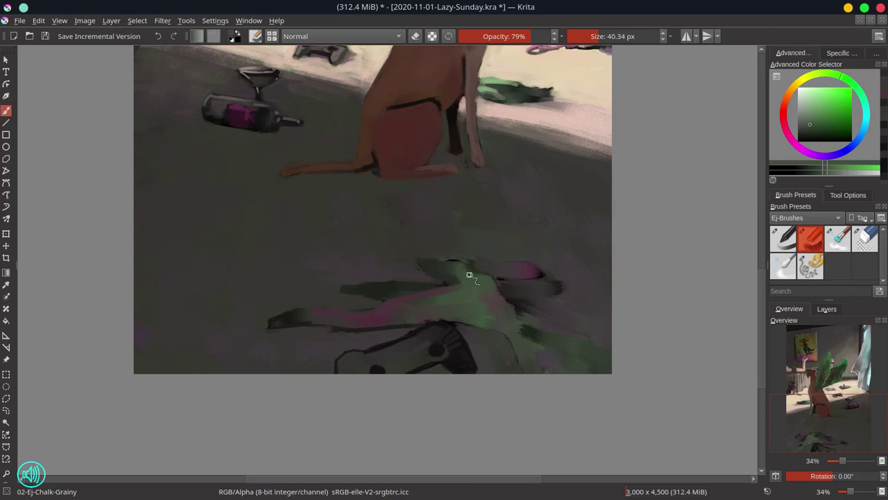
pyautogui.moveTo(470, 272); pyautogui.dragTo(497, 261)
# - Blend the dark floor above the foreground shape with a larger brush and soften the shape's upper-left tip
pyautogui.keyDown('ctrl'); pyautogui.click(389, 243); pyautogui.keyUp('ctrl')
pyautogui.press(']')
pyautogui.press(']')
pyautogui.press(']')
pyautogui.press(']')
pyautogui.moveTo(370, 249)
pyautogui.mouseDown()
pyautogui.moveTo(513, 243)
pyautogui.moveTo(512, 203)
pyautogui.mouseUp()
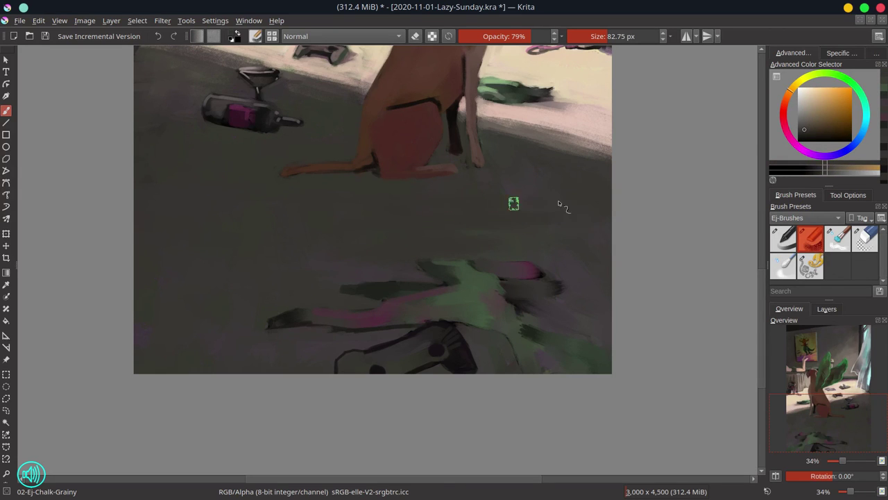
pyautogui.keyDown('ctrl'); pyautogui.click(383, 262); pyautogui.keyUp('ctrl')
pyautogui.keyDown('ctrl'); pyautogui.click(431, 268); pyautogui.keyUp('ctrl')
pyautogui.moveTo(431, 268); pyautogui.dragTo(421, 256)
# - Define the foreground shape's right side and extend the dark curved outline down around the bottom-edge object
pyautogui.moveTo(484, 322); pyautogui.dragTo(474, 322)
pyautogui.keyDown('ctrl'); pyautogui.click(498, 301); pyautogui.keyUp('ctrl')
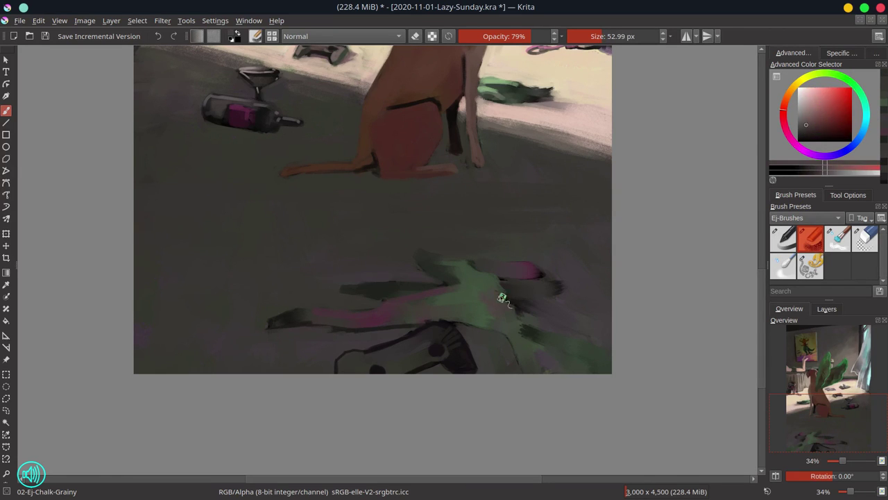
pyautogui.keyDown('ctrl'); pyautogui.click(541, 332); pyautogui.keyUp('ctrl')
pyautogui.moveTo(503, 297); pyautogui.dragTo(526, 326)
pyautogui.moveTo(501, 323)
pyautogui.mouseDown()
pyautogui.moveTo(459, 326)
pyautogui.moveTo(518, 371)
pyautogui.mouseUp()
pyautogui.keyDown('ctrl'); pyautogui.click(347, 352); pyautogui.keyUp('ctrl')
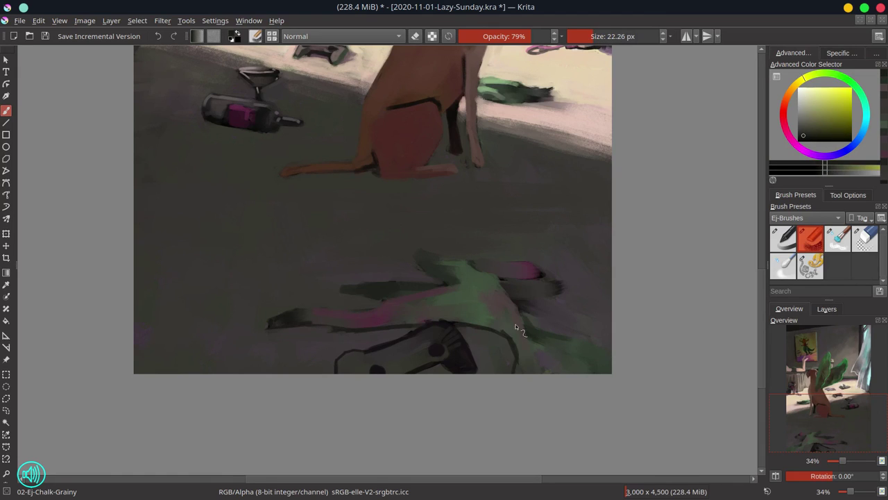
# - Paint green leaf-like arms and dark gaps in the lower-right part of the foreground shape
pyautogui.keyDown('ctrl'); pyautogui.click(533, 347); pyautogui.keyUp('ctrl')
pyautogui.moveTo(545, 333); pyautogui.dragTo(534, 343)
pyautogui.keyDown('ctrl'); pyautogui.click(512, 370); pyautogui.keyUp('ctrl')
pyautogui.moveTo(542, 365)
pyautogui.mouseDown()
pyautogui.moveTo(561, 370)
pyautogui.moveTo(548, 365)
pyautogui.mouseUp()
pyautogui.keyDown('ctrl'); pyautogui.click(569, 344); pyautogui.keyUp('ctrl')
pyautogui.moveTo(552, 365); pyautogui.dragTo(558, 365)
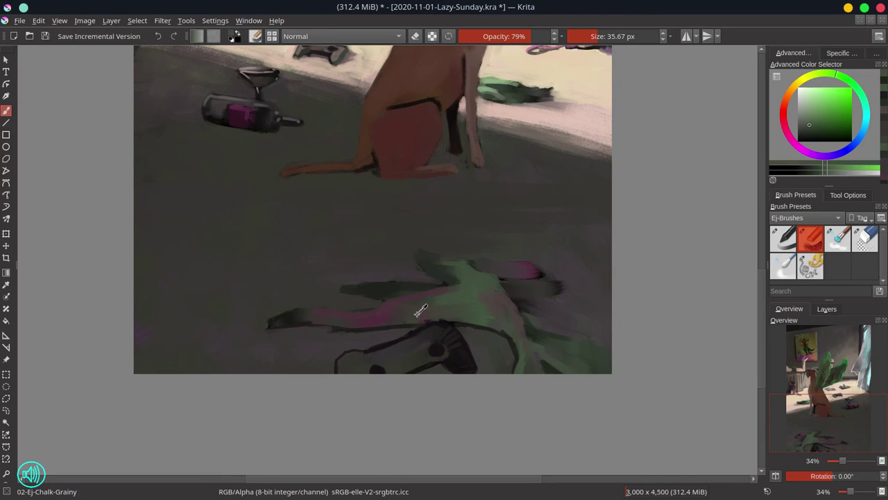
# - Add a magenta streak along the lower-right arm and reshape the middle-right arm into a narrow leaf
pyautogui.keyDown('ctrl'); pyautogui.click(420, 311); pyautogui.keyUp('ctrl')
pyautogui.moveTo(532, 336)
pyautogui.mouseDown()
pyautogui.moveTo(590, 357)
pyautogui.moveTo(606, 350)
pyautogui.mouseUp()
pyautogui.keyDown('ctrl'); pyautogui.click(543, 335); pyautogui.keyUp('ctrl')
pyautogui.keyDown('ctrl'); pyautogui.click(555, 315); pyautogui.keyUp('ctrl')
pyautogui.moveTo(522, 310)
pyautogui.mouseDown()
pyautogui.moveTo(537, 303)
pyautogui.moveTo(523, 281)
pyautogui.moveTo(557, 290)
pyautogui.mouseUp()
pyautogui.keyDown('ctrl'); pyautogui.click(557, 276); pyautogui.keyUp('ctrl')
pyautogui.keyDown('ctrl'); pyautogui.click(521, 268); pyautogui.keyUp('ctrl')
pyautogui.keyDown('ctrl'); pyautogui.click(503, 282); pyautogui.keyUp('ctrl')
pyautogui.moveTo(506, 282); pyautogui.dragTo(533, 285)
# - Turn the foreground shape's upper-right magenta blob into a slender green-edged arm and refine its top contour
pyautogui.keyDown('ctrl'); pyautogui.click(463, 272); pyautogui.keyUp('ctrl')
pyautogui.keyDown('ctrl'); pyautogui.click(530, 272); pyautogui.keyUp('ctrl')
pyautogui.moveTo(471, 264)
pyautogui.mouseDown()
pyautogui.moveTo(531, 262)
pyautogui.moveTo(544, 270)
pyautogui.moveTo(537, 259)
pyautogui.mouseUp()
pyautogui.keyDown('ctrl'); pyautogui.click(563, 271); pyautogui.keyUp('ctrl')
pyautogui.keyDown('ctrl'); pyautogui.click(469, 254); pyautogui.keyUp('ctrl')
pyautogui.moveTo(470, 253); pyautogui.dragTo(450, 259)
# - Clean up the border between the green foreground shape and the bottom-edge object with sampled tones
pyautogui.keyDown('ctrl'); pyautogui.click(451, 320); pyautogui.keyUp('ctrl')
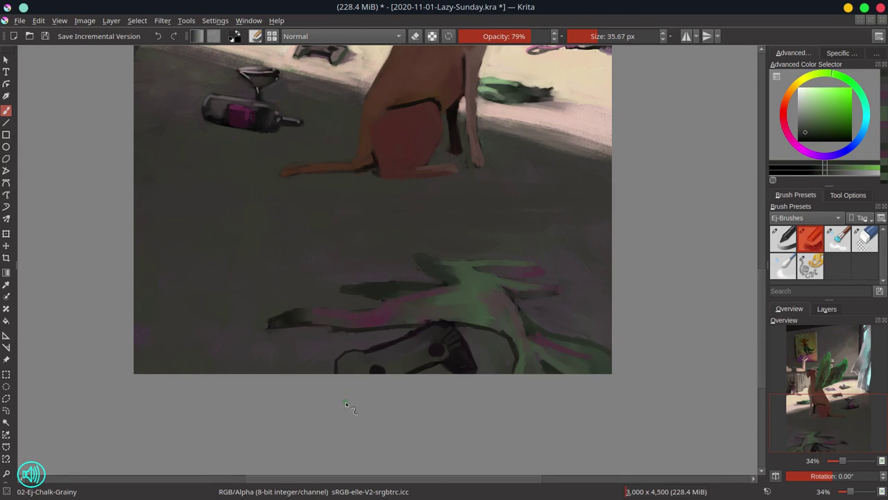
pyautogui.keyDown('ctrl'); pyautogui.click(472, 322); pyautogui.keyUp('ctrl')
pyautogui.moveTo(488, 324); pyautogui.dragTo(482, 325)
pyautogui.moveTo(453, 319)
pyautogui.mouseDown()
pyautogui.moveTo(493, 304)
pyautogui.moveTo(472, 322)
pyautogui.mouseUp()
pyautogui.moveTo(480, 318)
pyautogui.mouseDown()
pyautogui.moveTo(497, 322)
pyautogui.moveTo(422, 335)
pyautogui.mouseUp()
pyautogui.keyDown('ctrl'); pyautogui.click(348, 337); pyautogui.keyUp('ctrl')
# - Save the painting and mirror the view to check the whole composition
pyautogui.moveTo(530, 373); pyautogui.dragTo(565, 279)
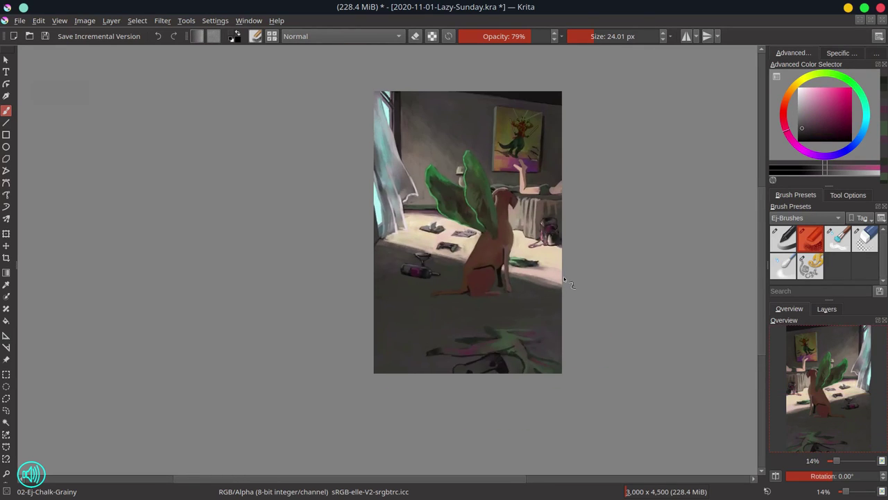
pyautogui.moveTo(603, 249); pyautogui.dragTo(598, 276)
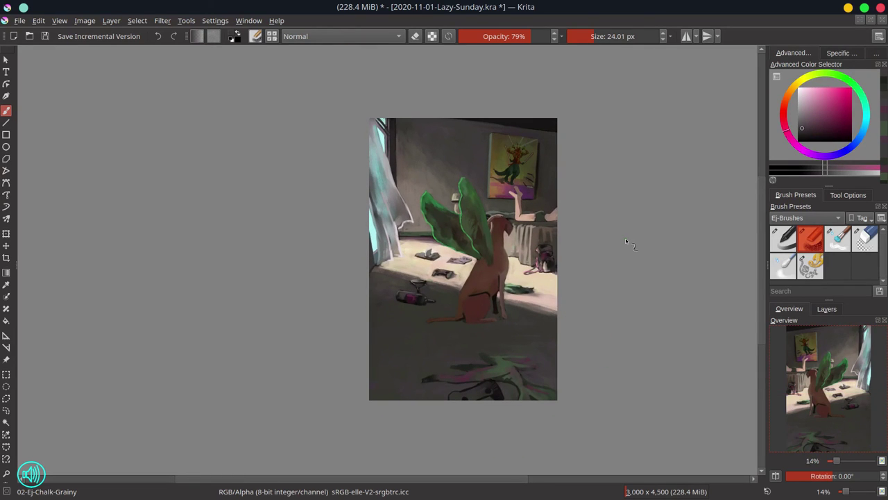
pyautogui.hotkey('ctrl', 's')
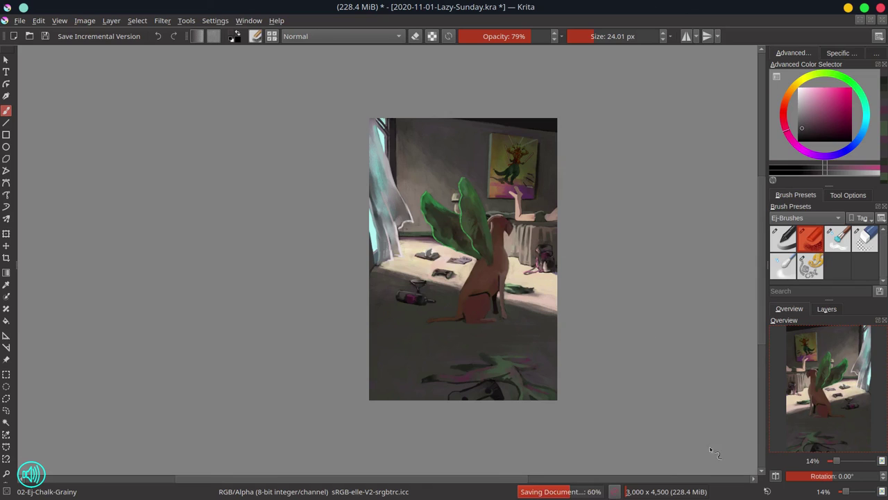
pyautogui.press('m')
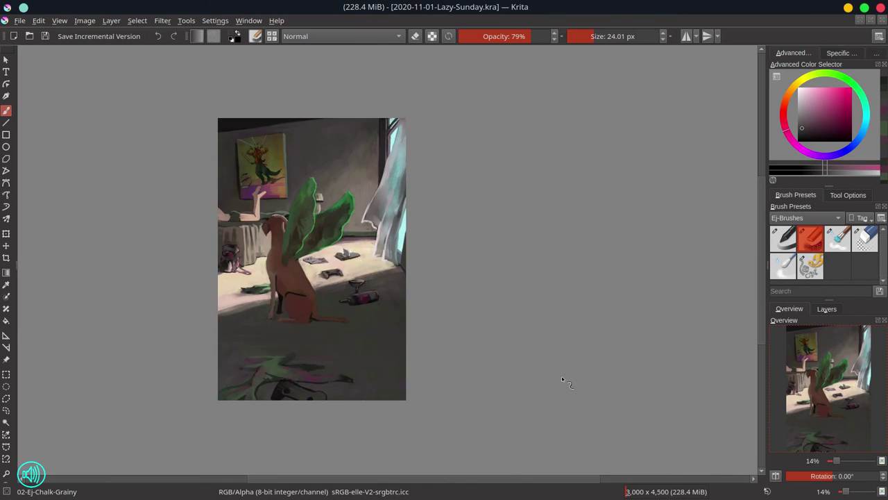
# - Touch up the lit floor around the game controller and the left light edge with sampled cream tones
pyautogui.keyDown('ctrl'); pyautogui.click(306, 270); pyautogui.keyUp('ctrl')
pyautogui.moveTo(304, 274); pyautogui.dragTo(311, 276)
pyautogui.moveTo(312, 276); pyautogui.dragTo(321, 267)
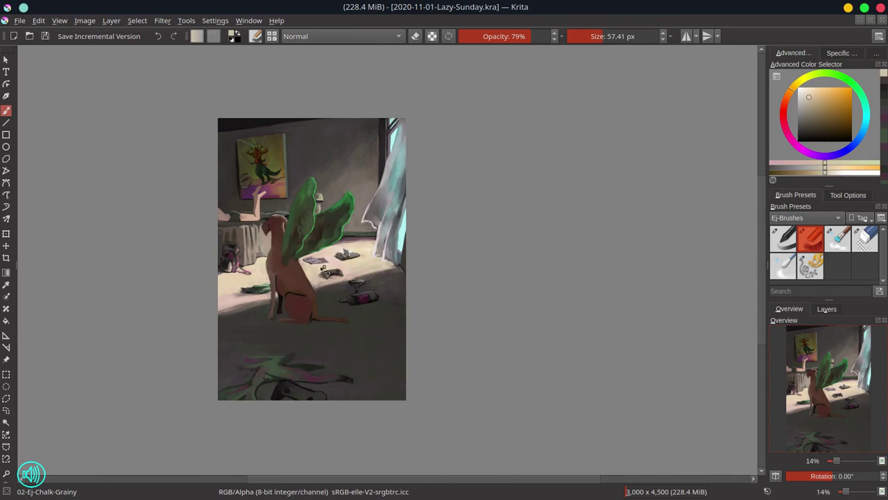
pyautogui.keyDown('ctrl'); pyautogui.click(236, 291); pyautogui.keyUp('ctrl')
pyautogui.moveTo(227, 291); pyautogui.dragTo(247, 305)
# - Rework the boundary between the lit and shadowed floor with sampled tones and a larger brush, and save the painting
pyautogui.keyDown('ctrl'); pyautogui.click(218, 332); pyautogui.keyUp('ctrl')
pyautogui.keyDown('ctrl'); pyautogui.click(326, 283); pyautogui.keyUp('ctrl')
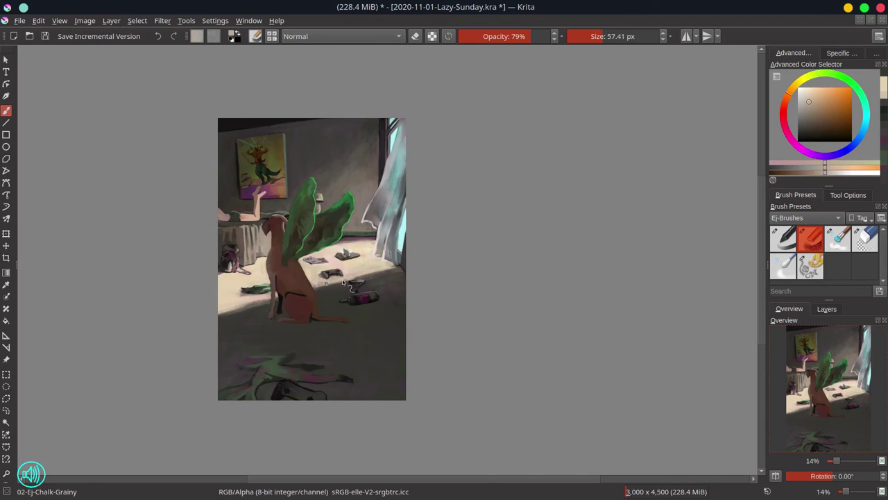
pyautogui.keyDown('ctrl'); pyautogui.click(358, 312); pyautogui.keyUp('ctrl')
pyautogui.press(']')
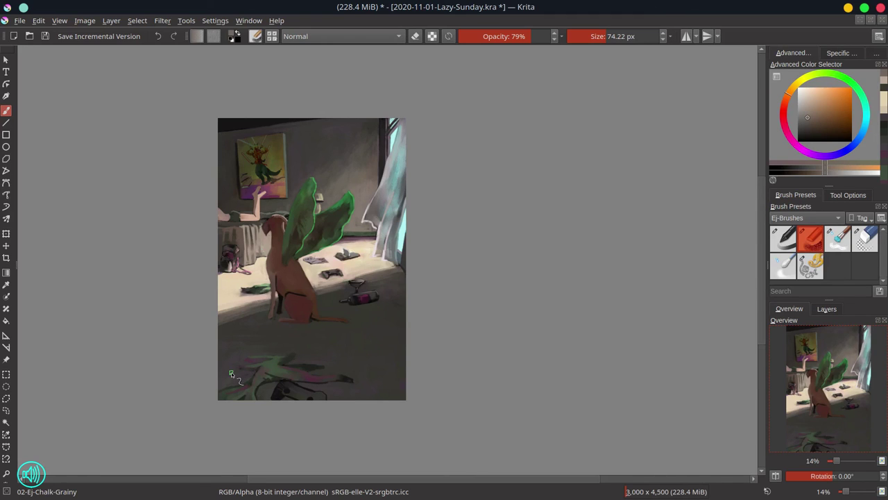
pyautogui.click(42, 37)
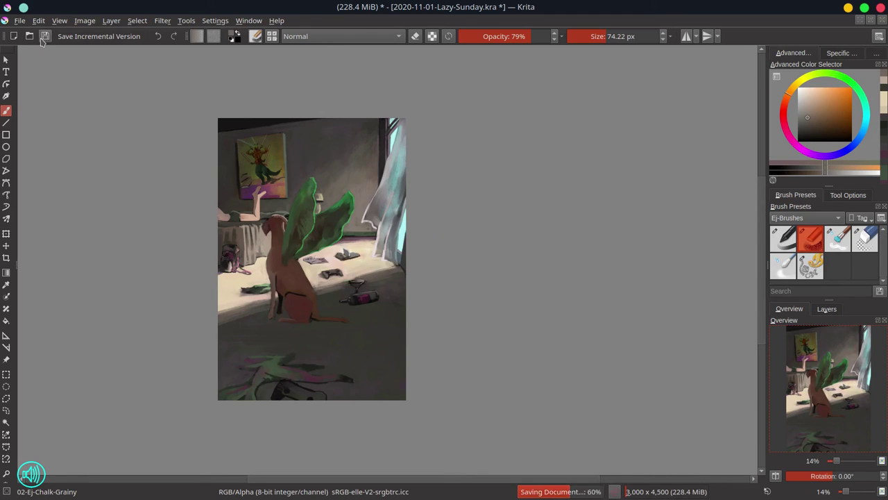
# - Refine the reclining figure's skin beside the green shorts with sampled skin tones
pyautogui.moveTo(250, 226); pyautogui.dragTo(251, 187)
pyautogui.keyDown('ctrl'); pyautogui.click(272, 221); pyautogui.keyUp('ctrl')
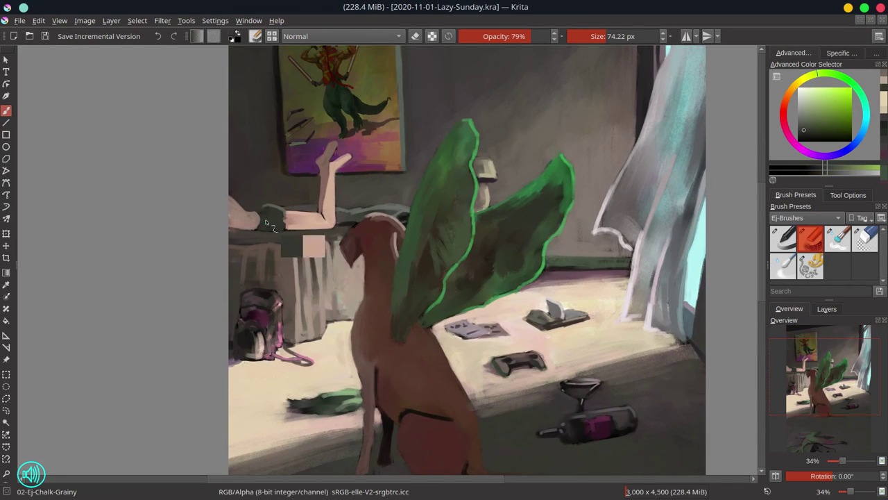
pyautogui.moveTo(312, 245); pyautogui.dragTo(297, 245)
pyautogui.keyDown('ctrl'); pyautogui.click(306, 220); pyautogui.keyUp('ctrl')
pyautogui.moveTo(237, 219); pyautogui.dragTo(247, 230)
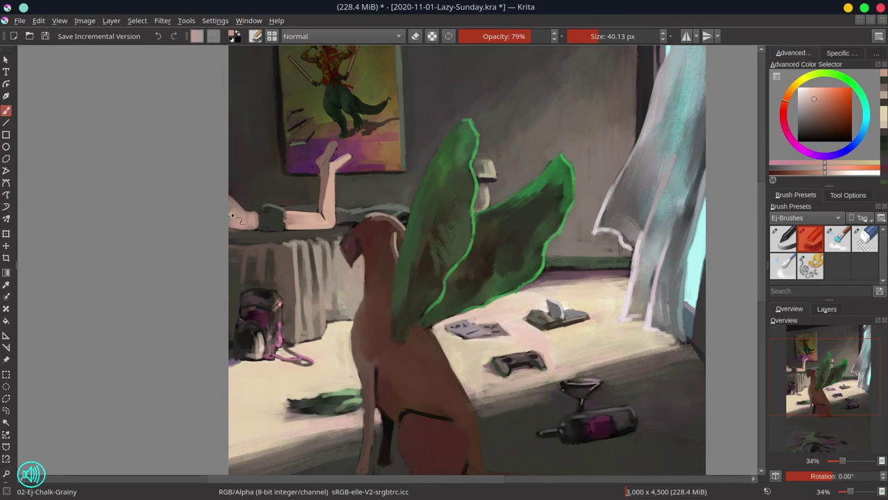
# - Clean up the reclining figure's back contour and the bed edge below it with sampled tones, and save the painting
pyautogui.keyDown('ctrl'); pyautogui.click(243, 203); pyautogui.keyUp('ctrl')
pyautogui.moveTo(237, 208); pyautogui.dragTo(232, 209)
pyautogui.keyDown('ctrl'); pyautogui.click(239, 215); pyautogui.keyUp('ctrl')
pyautogui.moveTo(236, 208); pyautogui.dragTo(229, 231)
pyautogui.keyDown('ctrl'); pyautogui.click(234, 187); pyautogui.keyUp('ctrl')
pyautogui.keyDown('ctrl'); pyautogui.click(241, 234); pyautogui.keyUp('ctrl')
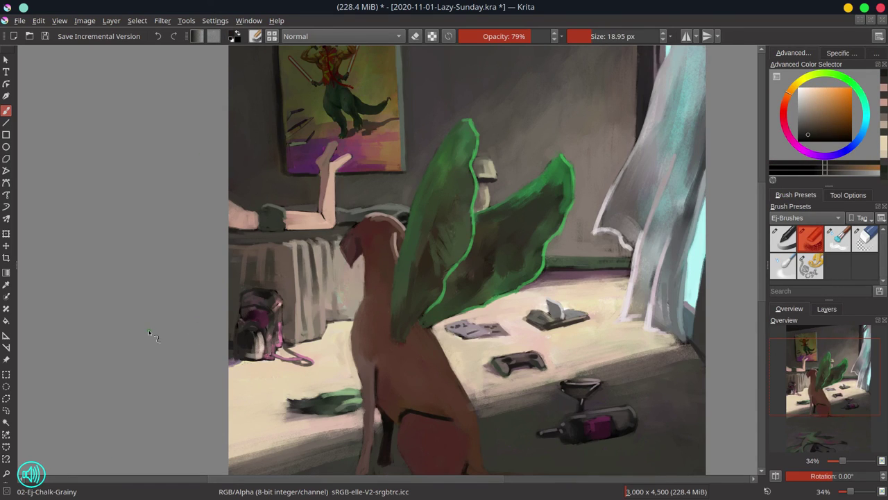
pyautogui.hotkey('ctrl', 's')
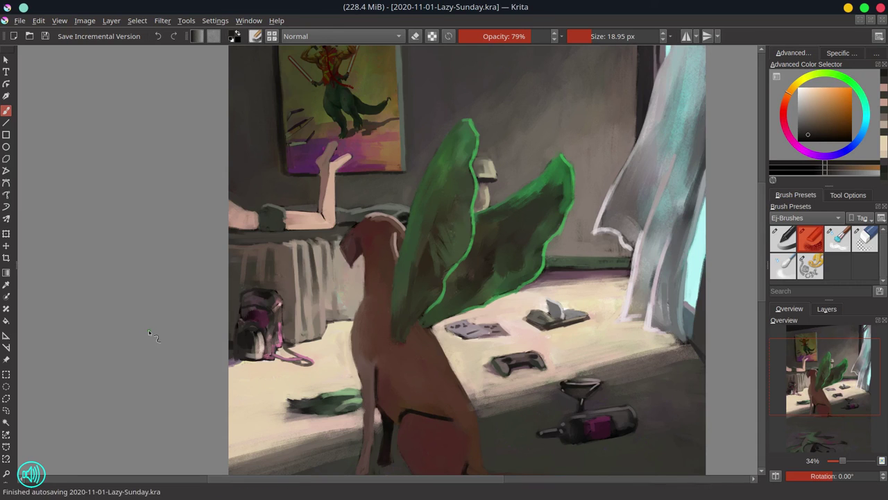
# - Review the full composition, sample an olive tone from the framed wall picture, and save the painting
pyautogui.scroll(-5, 149, 329)
pyautogui.moveTo(374, 354); pyautogui.dragTo(510, 268)
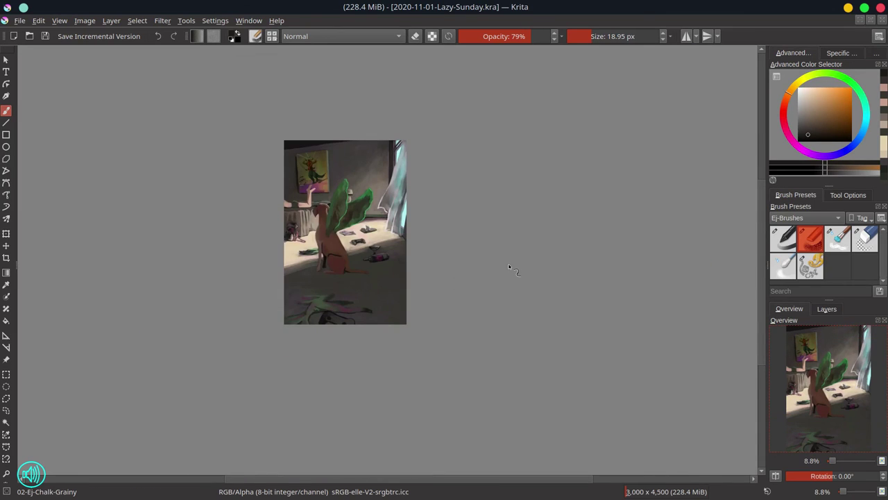
pyautogui.scroll(5, 319, 208)
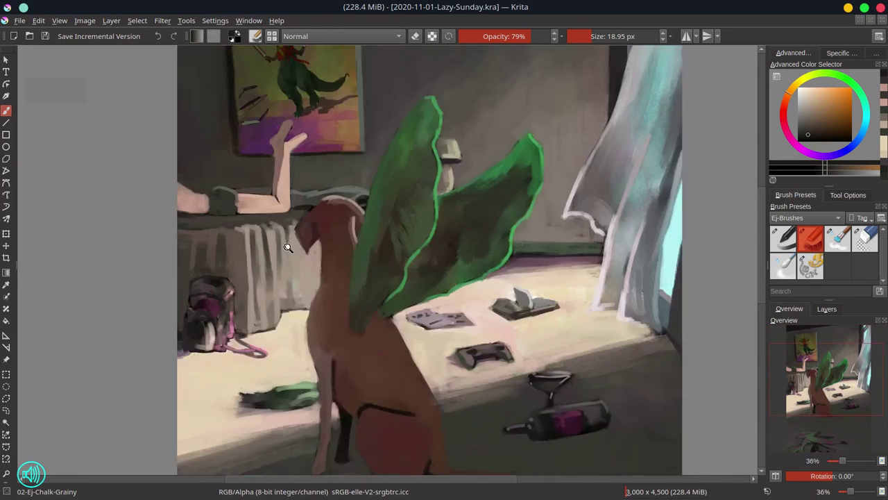
pyautogui.moveTo(287, 243); pyautogui.dragTo(316, 389)
pyautogui.keyDown('ctrl'); pyautogui.click(252, 174); pyautogui.keyUp('ctrl')
pyautogui.scroll(-8, 274, 162)
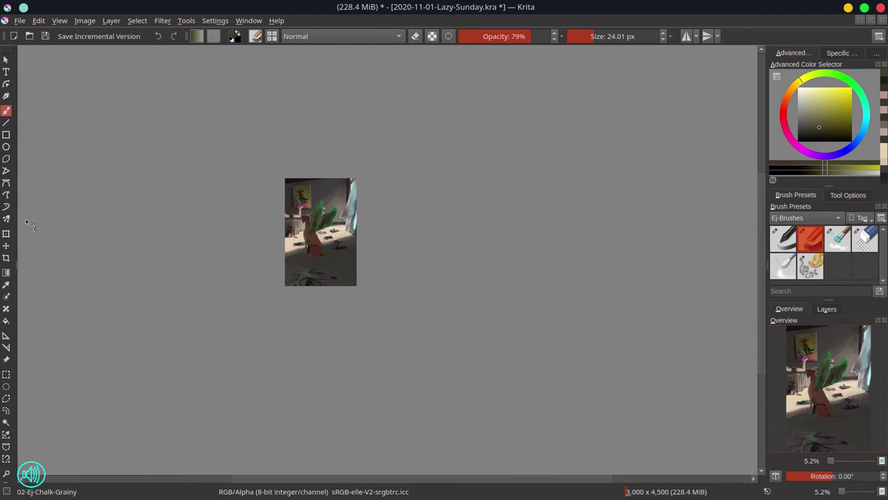
pyautogui.click(45, 36)
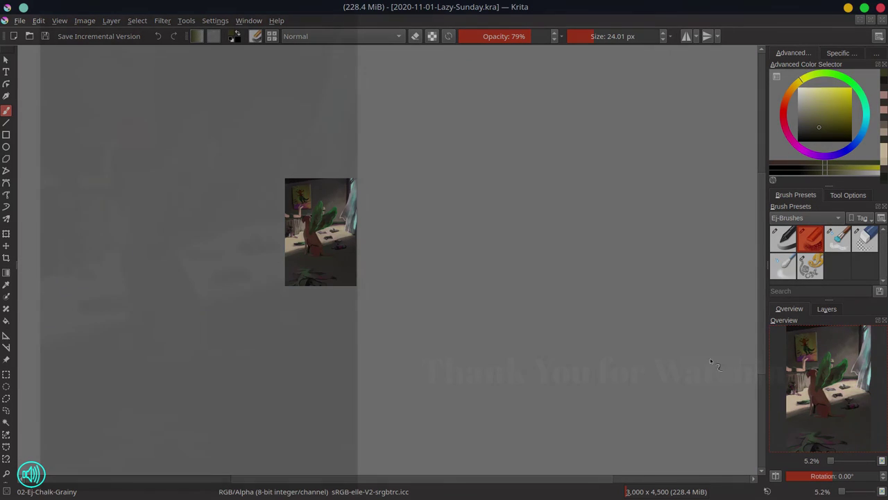